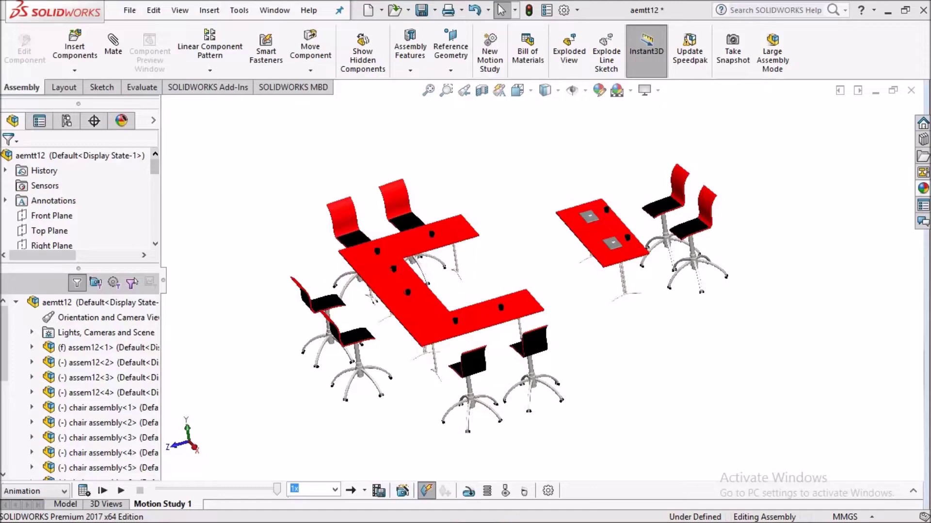
Step: Zoom and orbit the conference table assembly to view it from another angle
scroll(565, 315, "down", 1)
scroll(565, 315, "down", 3)
scroll(703, 230, "up", 3)
mouse_move(703, 230)
middle_mouse_down()
mouse_move(740, 245)
mouse_move(699, 268)
mouse_move(558, 300)
middle_mouse_up()
scroll(615, 311, "down", 3)
scroll(610, 310, "up", 3)
scroll(775, 247, "down", 3)
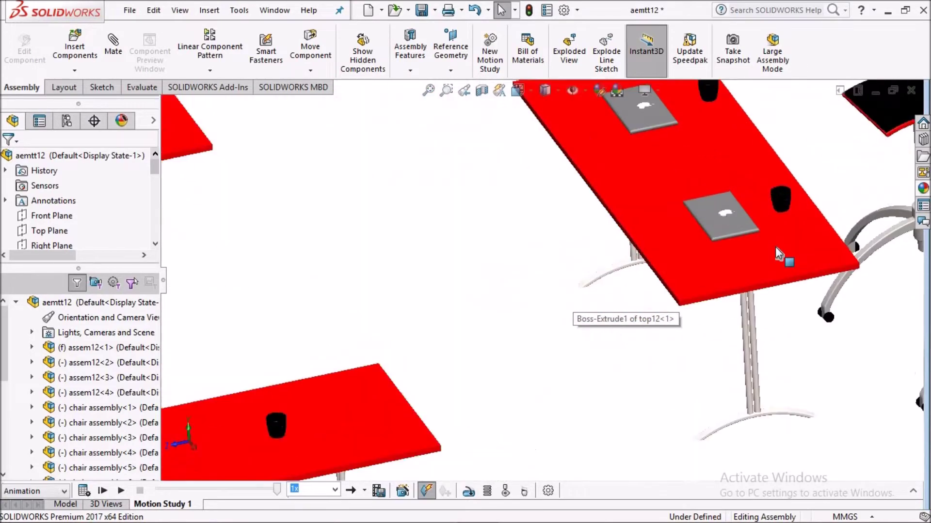
scroll(516, 312, "up", 5)
scroll(516, 312, "up", 2)
scroll(557, 318, "down", 2)
scroll(601, 324, "down", 2)
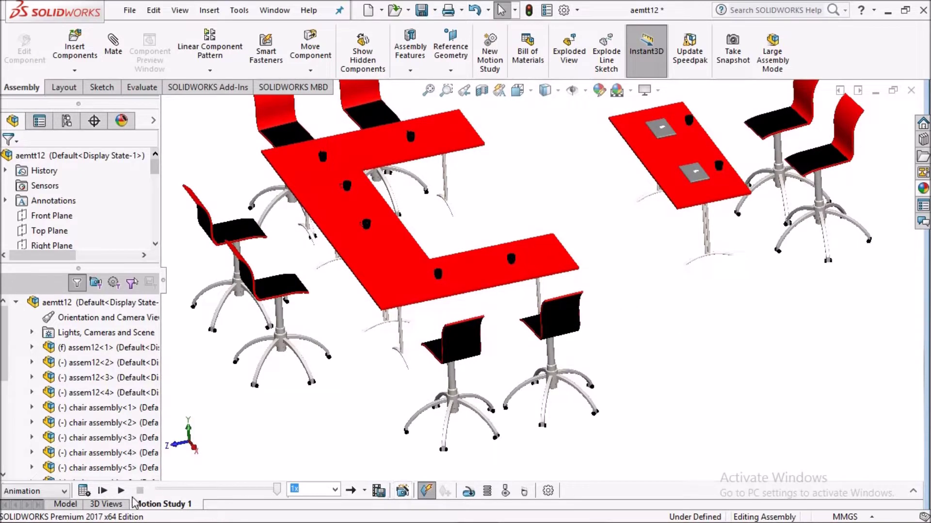
Step: Play the motion study animation, then orbit the assembly to a new angle
left_click(102, 491)
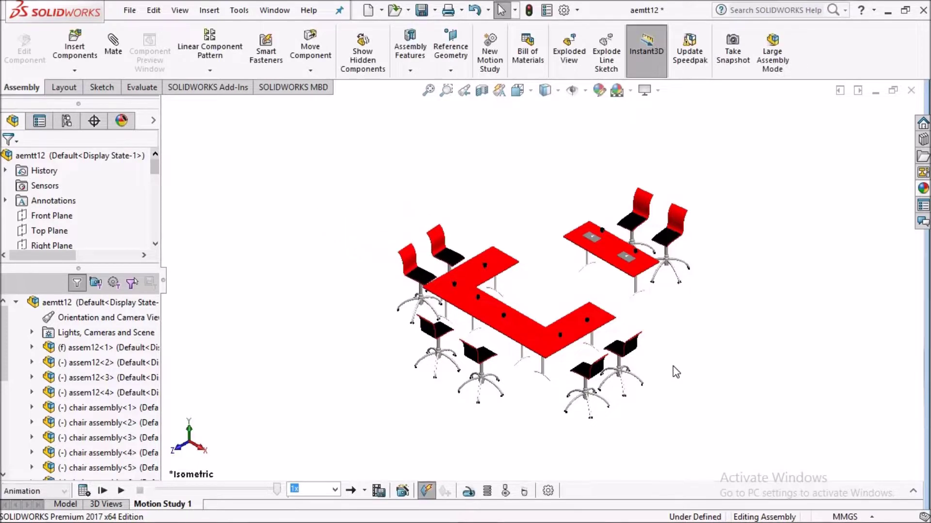
scroll(590, 306, "down", 3)
scroll(574, 326, "up", 3)
mouse_move(582, 334)
middle_mouse_down()
mouse_move(546, 310)
mouse_move(566, 331)
mouse_move(521, 350)
middle_mouse_up()
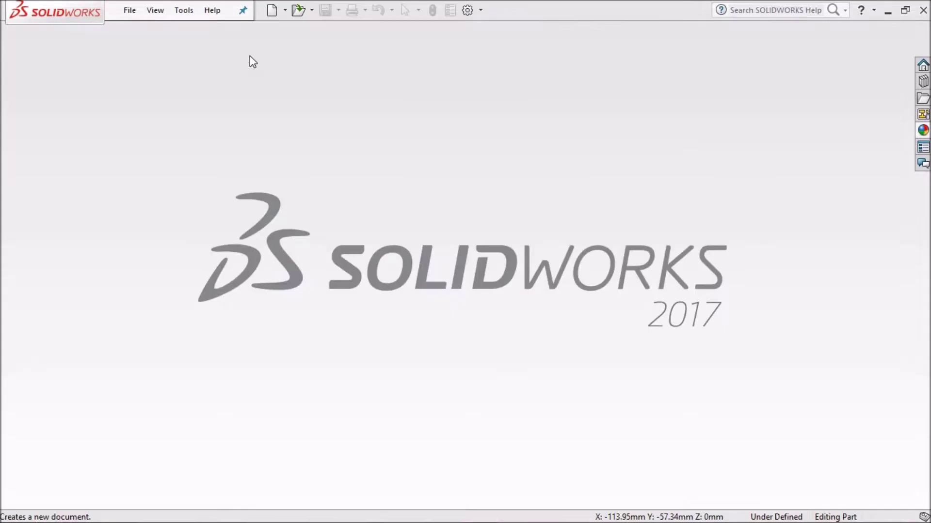
Step: Create a new part document
left_click(285, 10)
left_click(299, 28)
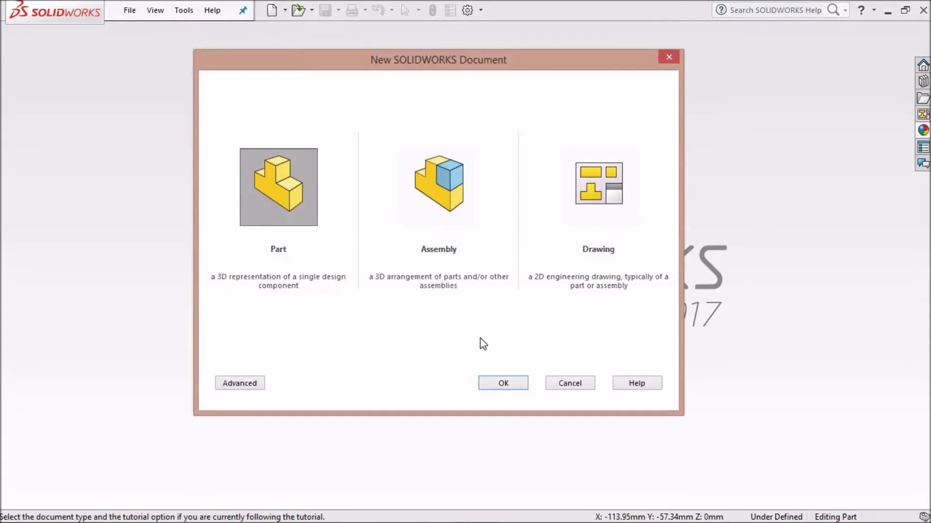
left_click(510, 383)
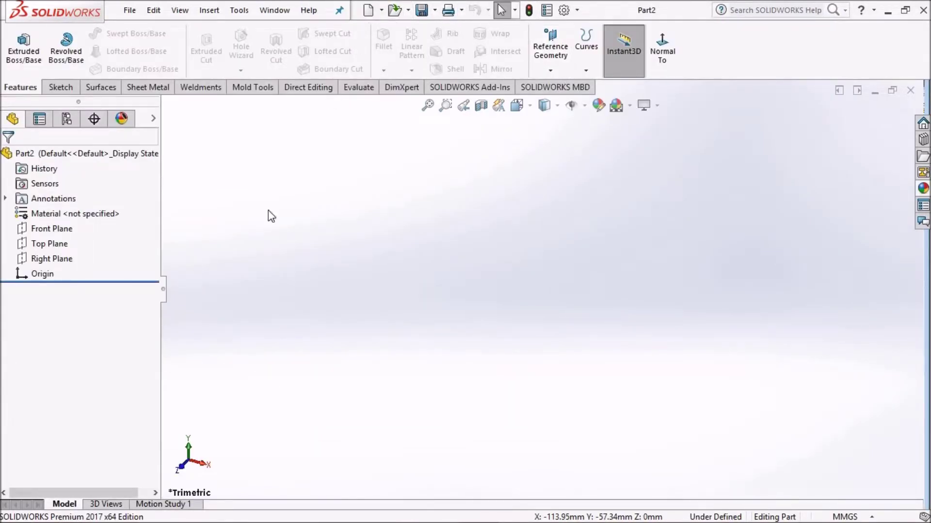
Step: Apply the Plain White scene and start a sketch on the Top Plane
left_click(629, 105)
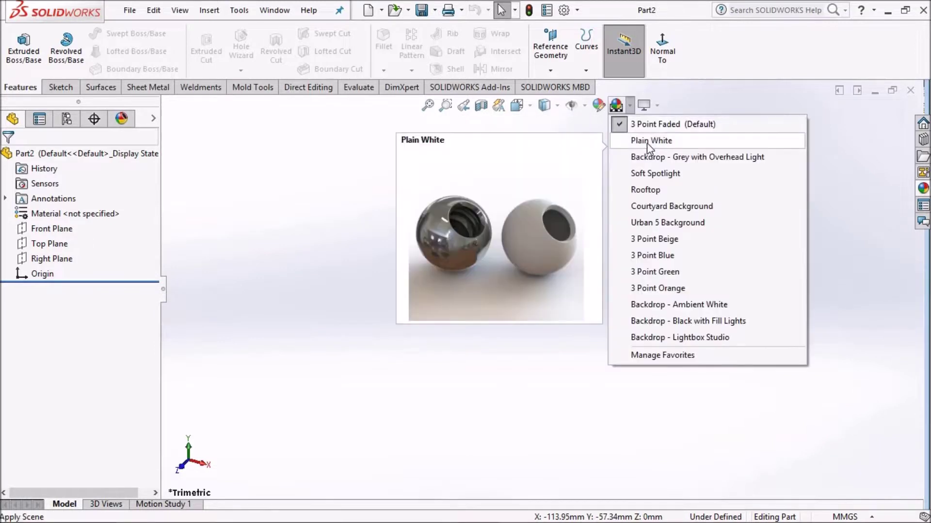
left_click(649, 141)
left_click(49, 244)
left_click(59, 221)
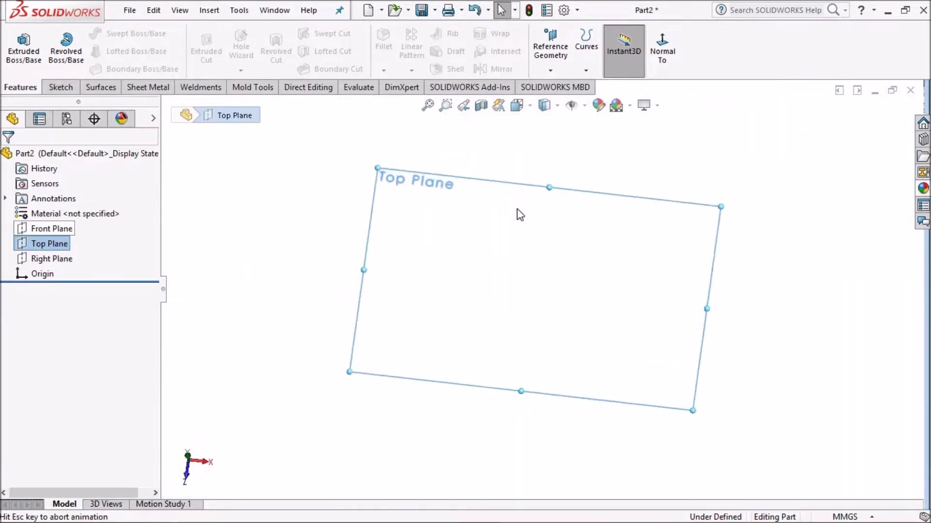
Step: Draw two circles, one left and one right of the origin
left_click(116, 34)
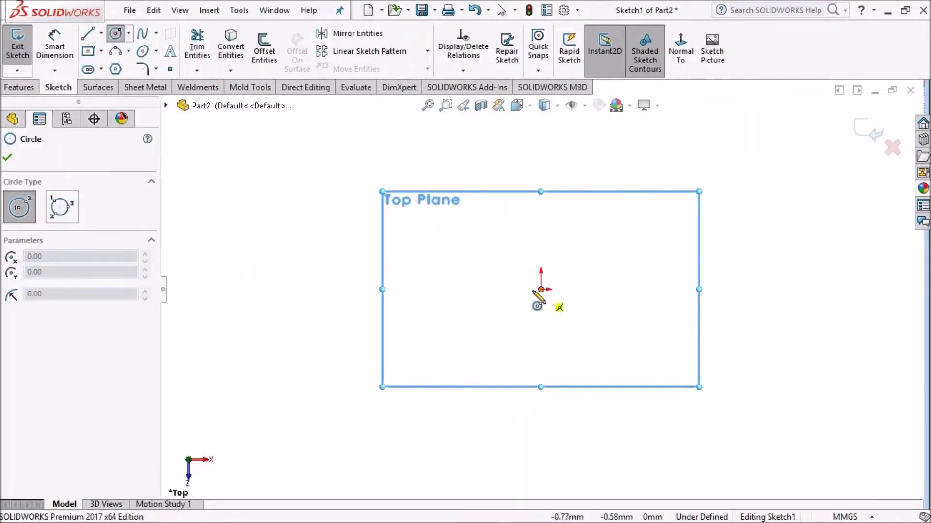
left_click(492, 289)
left_click(514, 274)
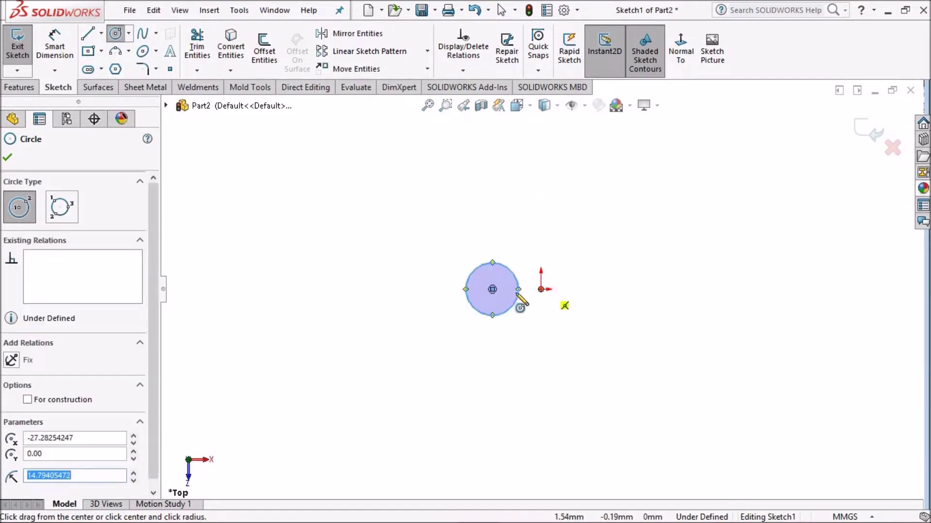
left_click(613, 289)
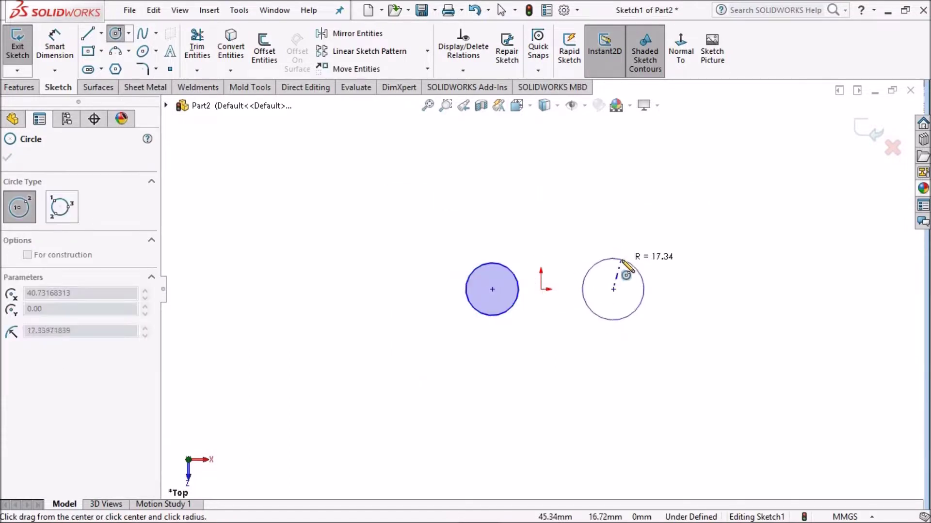
left_click(624, 261)
key("Escape")
Step: Dimension the circle centres 30 mm apart and the right centre 15 mm from the origin
left_click(56, 38)
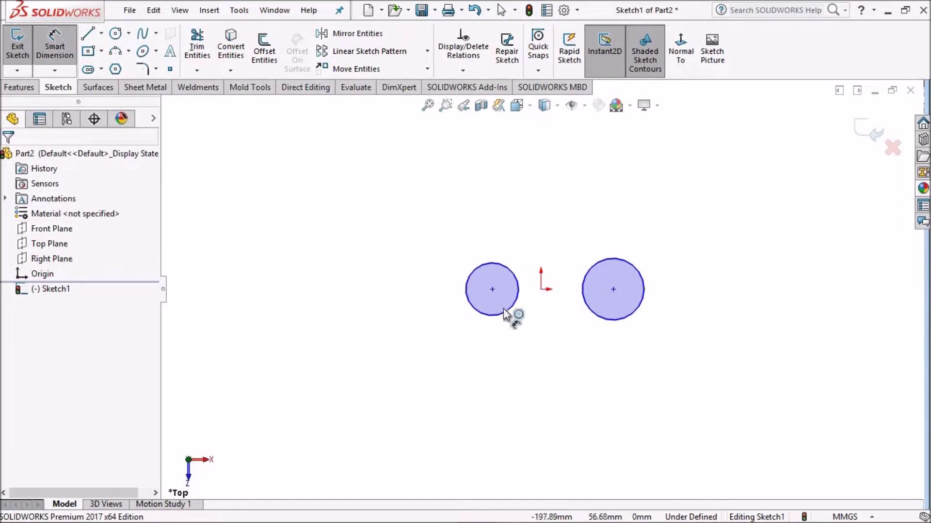
left_click(492, 289)
left_click(614, 289)
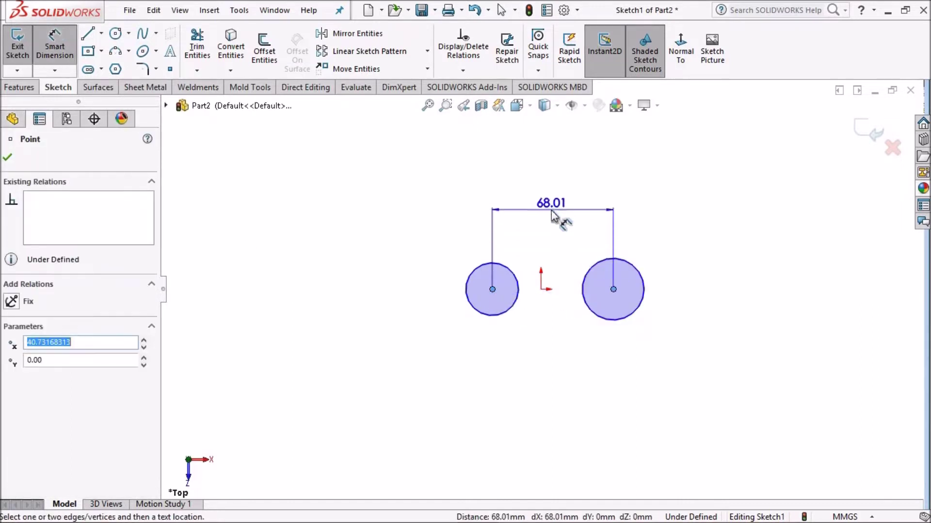
left_click(552, 211)
type("30")
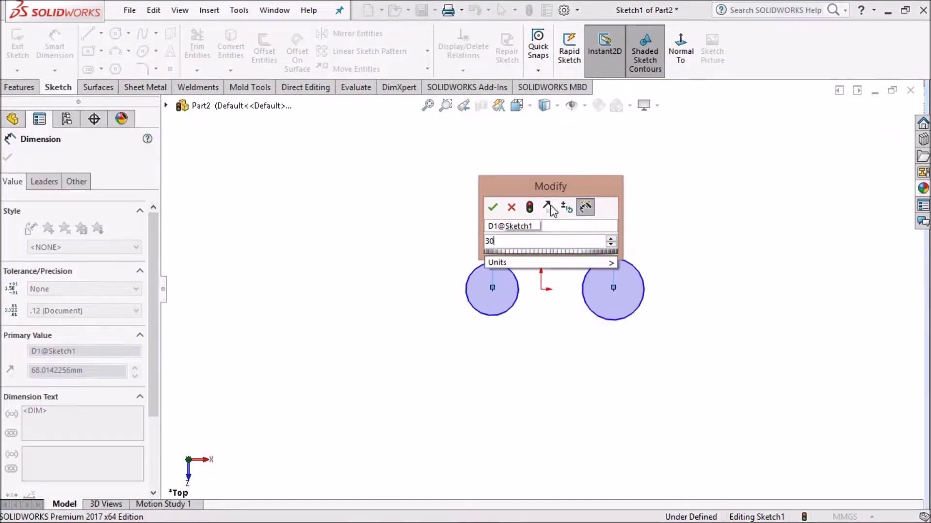
key("Return")
scroll(556, 292, "down", 3)
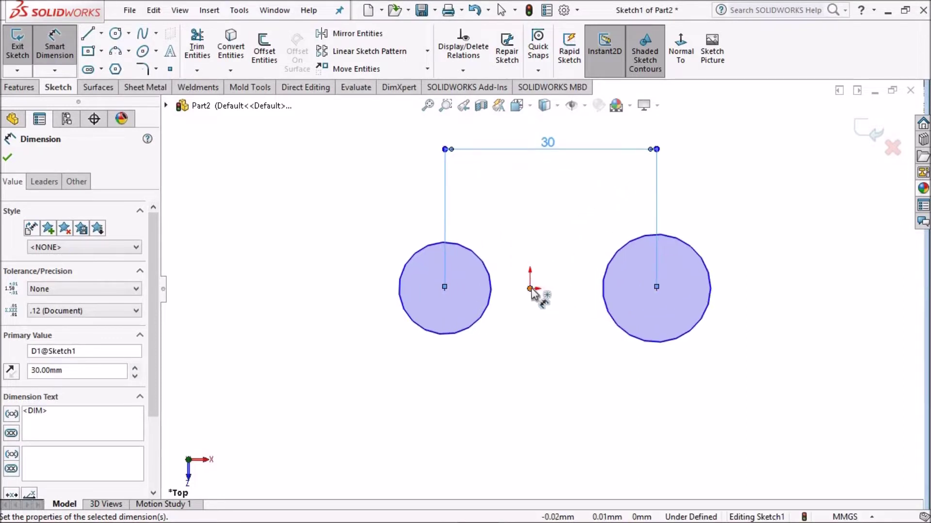
left_click(530, 290)
left_click(665, 297)
left_click(585, 381)
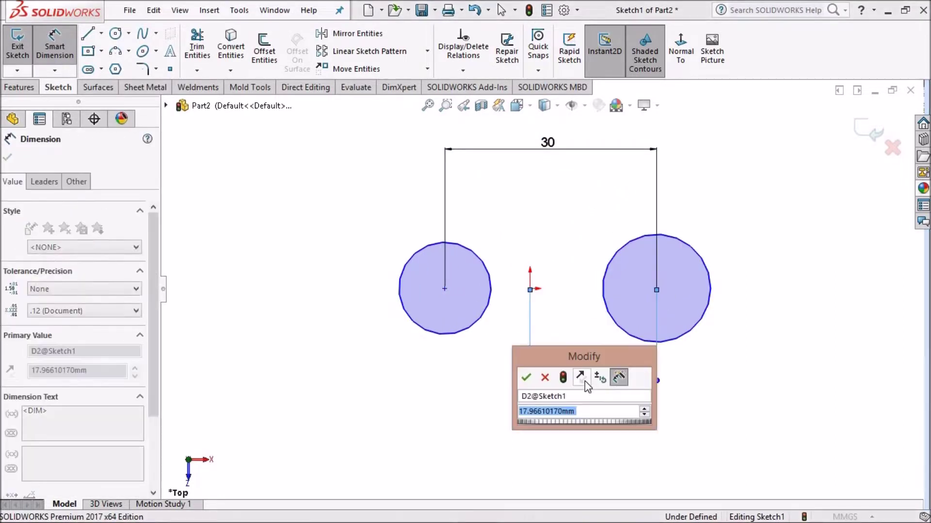
type("15")
key("Return")
Step: Dimension both circle diameters to 25 mm
left_click(668, 245)
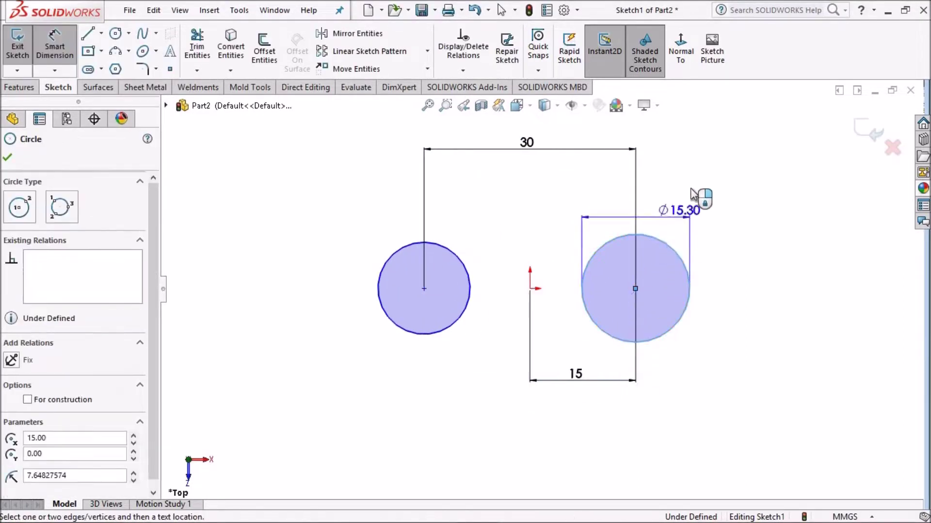
left_click(712, 189)
type("25")
key("Return")
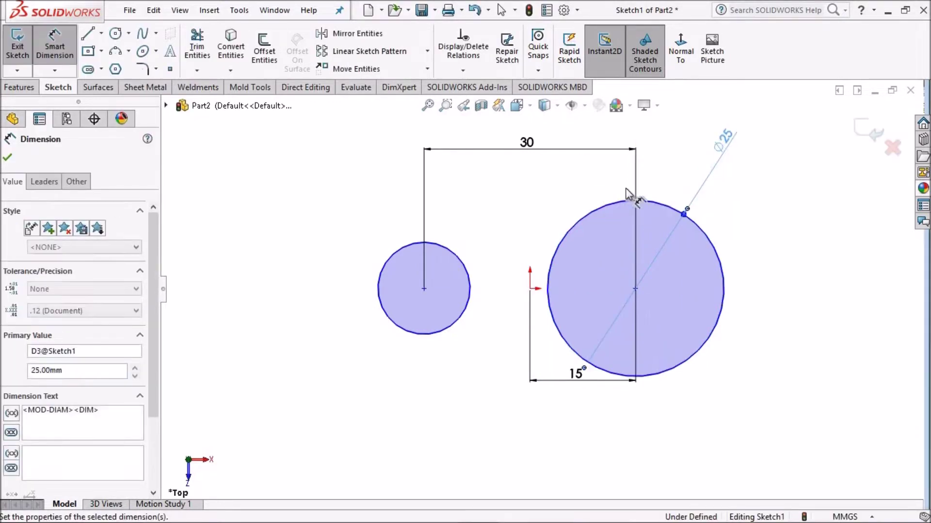
left_click(394, 245)
left_click(353, 196)
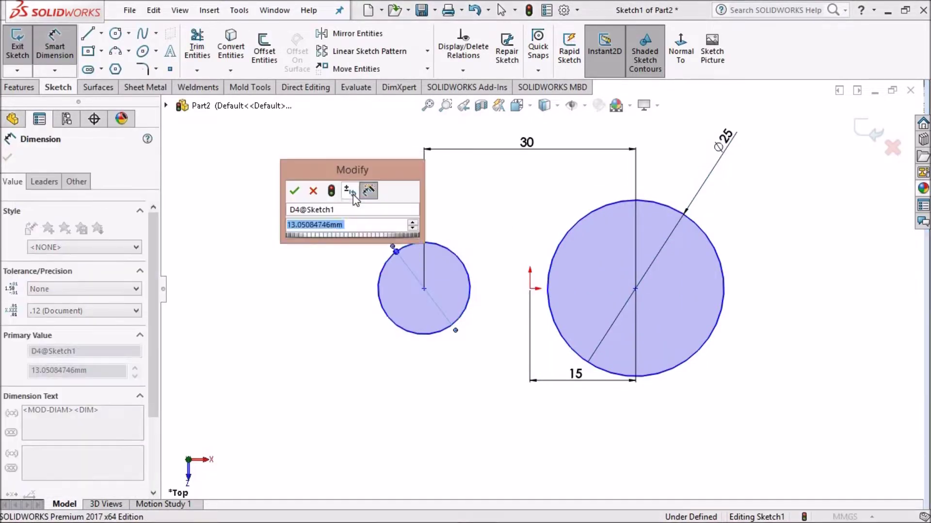
type("10")
key("Return")
scroll(528, 347, "up", 3)
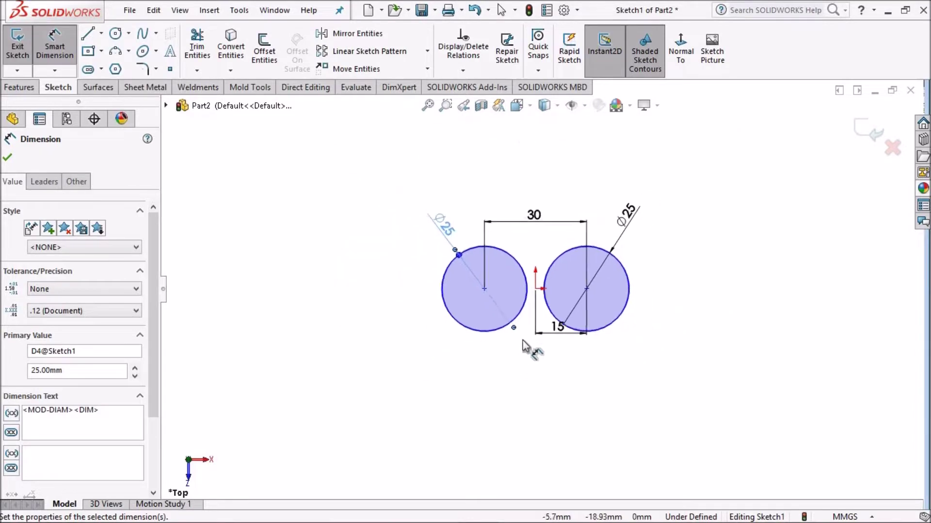
scroll(529, 321, "down", 2)
scroll(533, 320, "up", 1)
scroll(556, 269, "down", 1)
scroll(557, 268, "down", 1)
scroll(556, 269, "down", 1)
Step: Exit the sketch and switch to an isometric view
left_click(11, 162)
key("space")
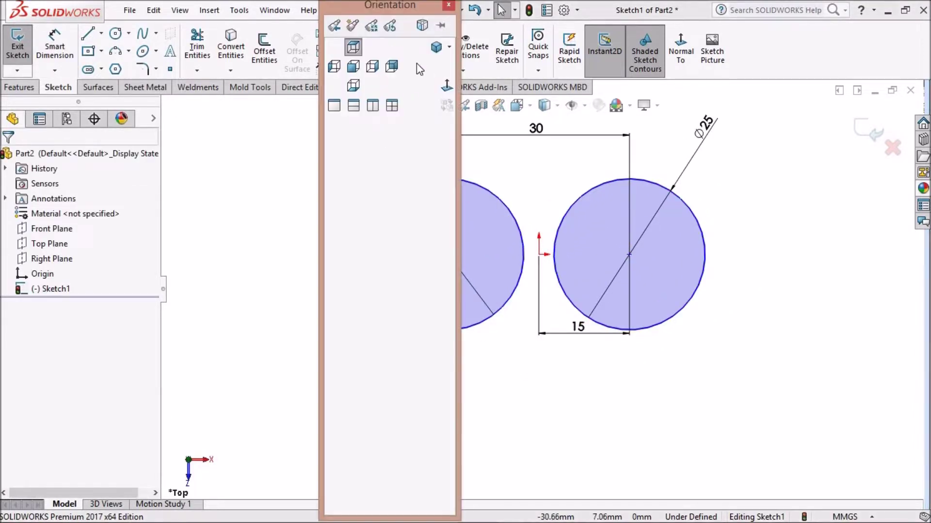
left_click(436, 53)
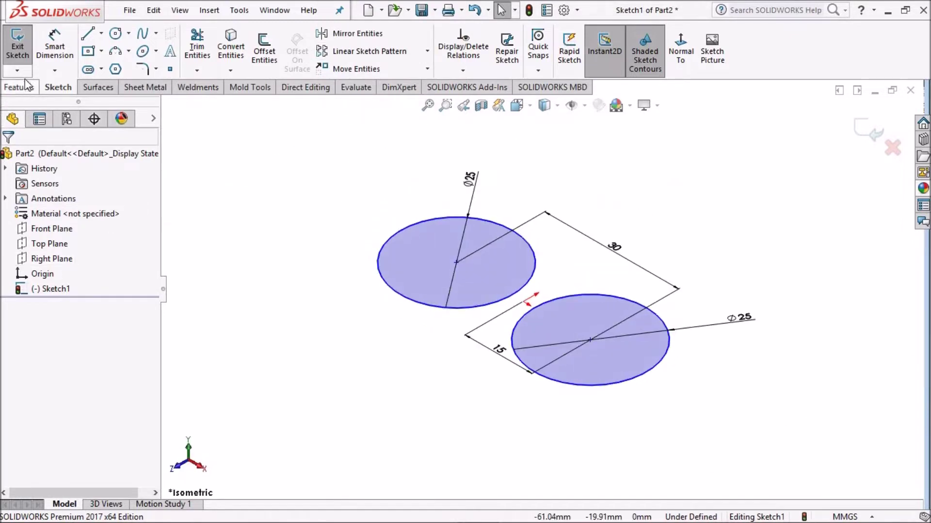
Step: Extrude both circles 700 mm into two cylinders
left_click(19, 87)
left_click(21, 47)
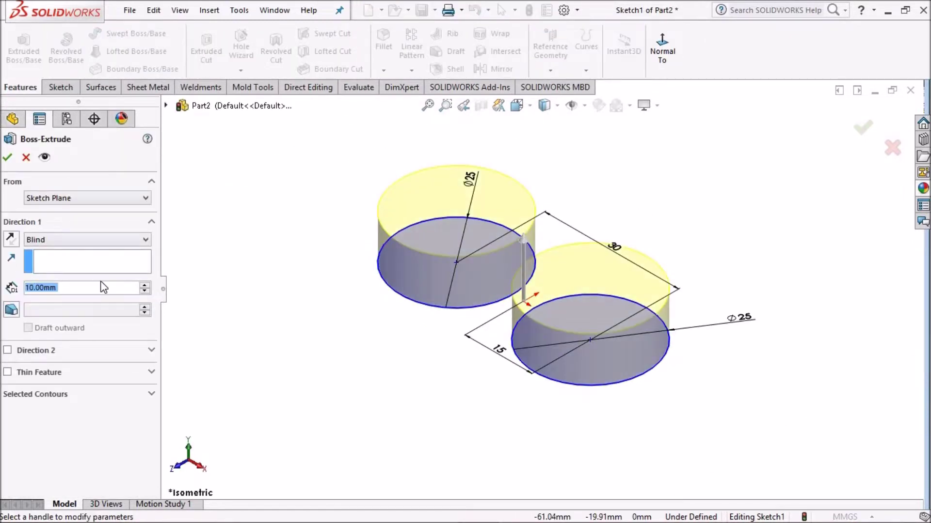
type("700")
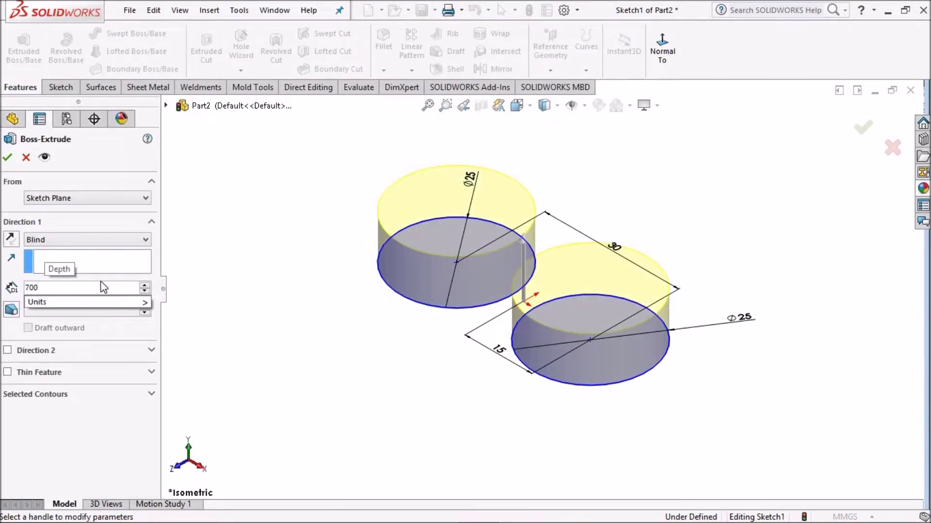
key("Return")
left_click(8, 152)
scroll(626, 333, "up", 2)
scroll(626, 334, "up", 4)
scroll(589, 231, "up", 3)
scroll(565, 345, "down", 3)
scroll(561, 341, "up", 2)
scroll(547, 316, "down", 2)
scroll(535, 256, "up", 2)
scroll(534, 255, "down", 2)
scroll(554, 298, "up", 3)
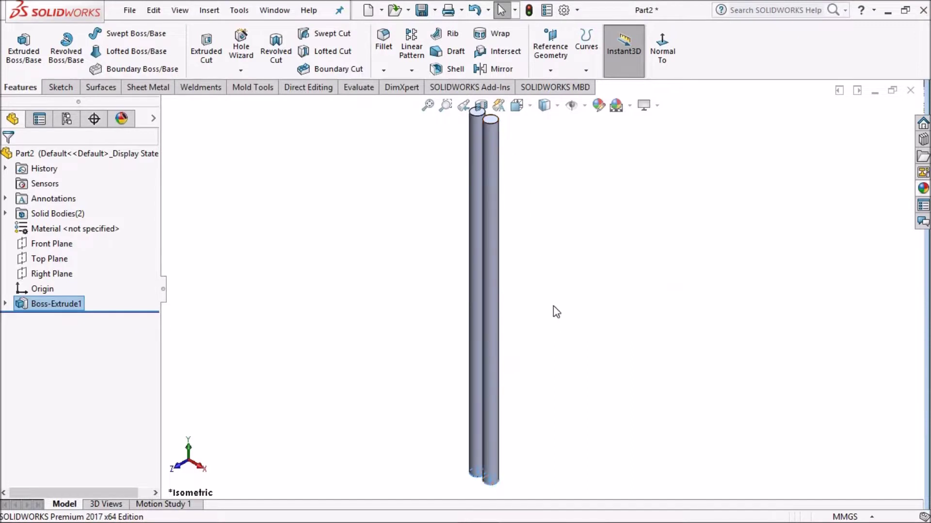
scroll(546, 304, "down", 2)
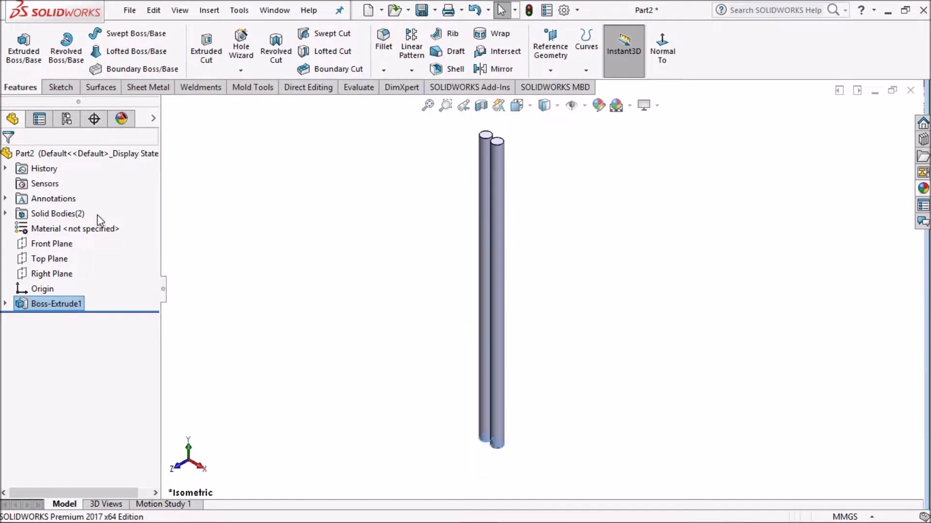
Step: Start a sketch on the Front Plane, viewed normal to it
left_click(62, 245)
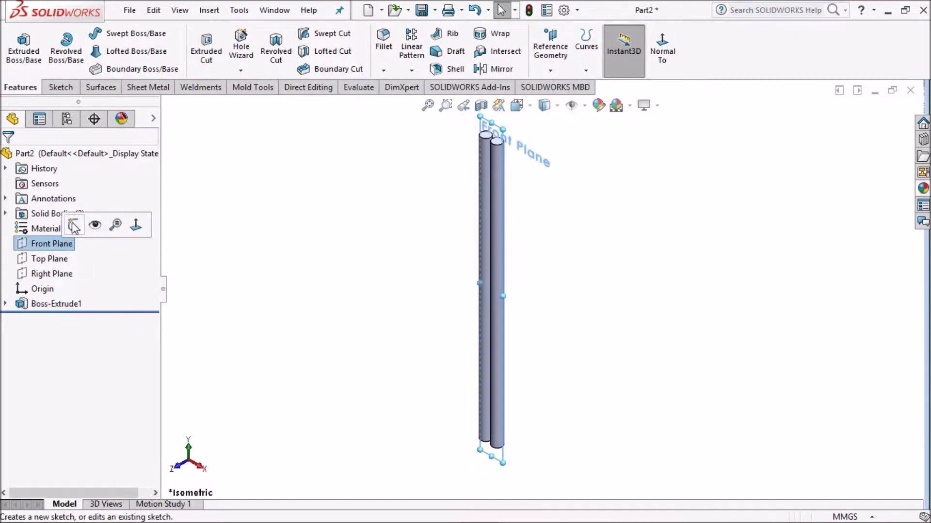
left_click(73, 226)
left_click(680, 52)
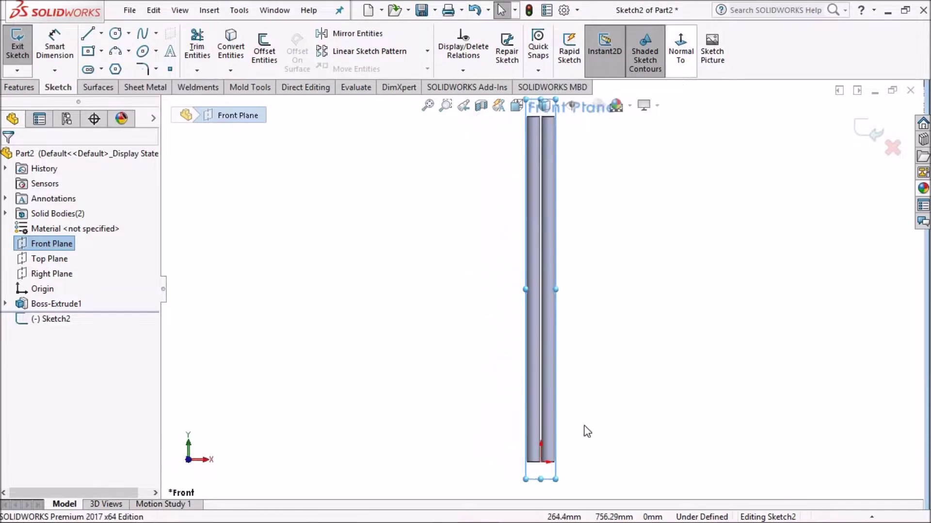
scroll(511, 340, "down", 5)
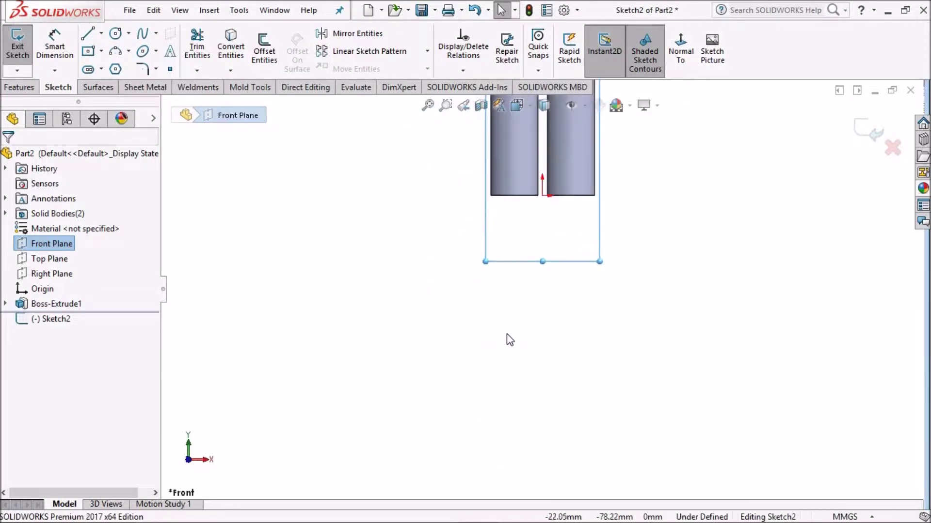
Step: Draw a horizontal midpoint line below the cylinders
left_click(103, 35)
left_click(129, 83)
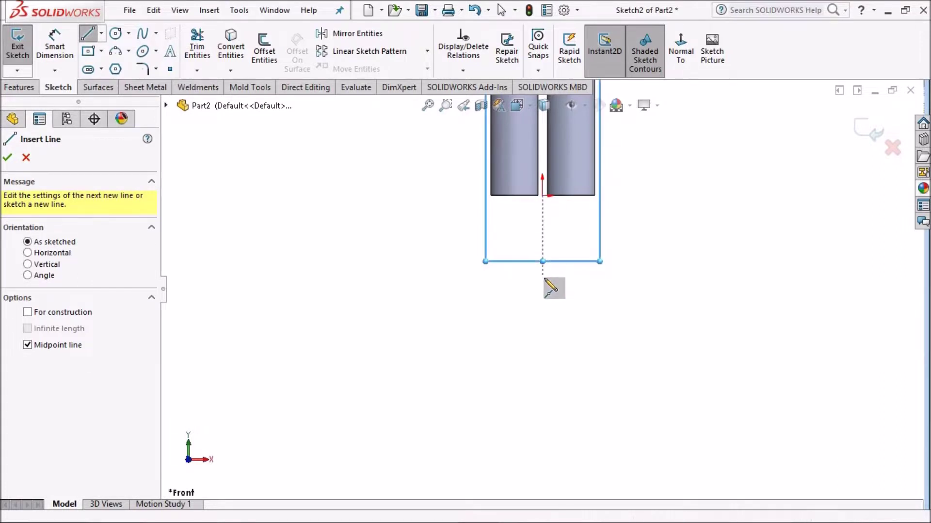
left_click(542, 278)
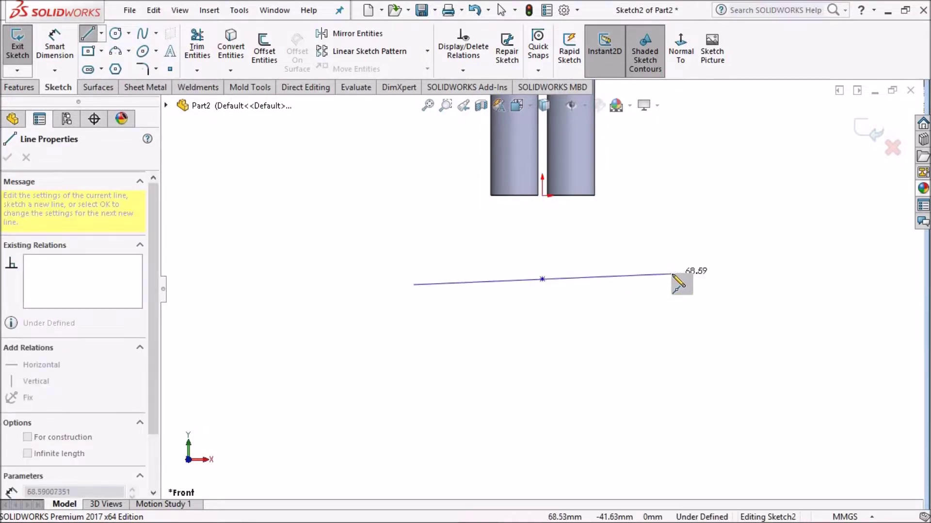
left_click(675, 280)
right_click(676, 175)
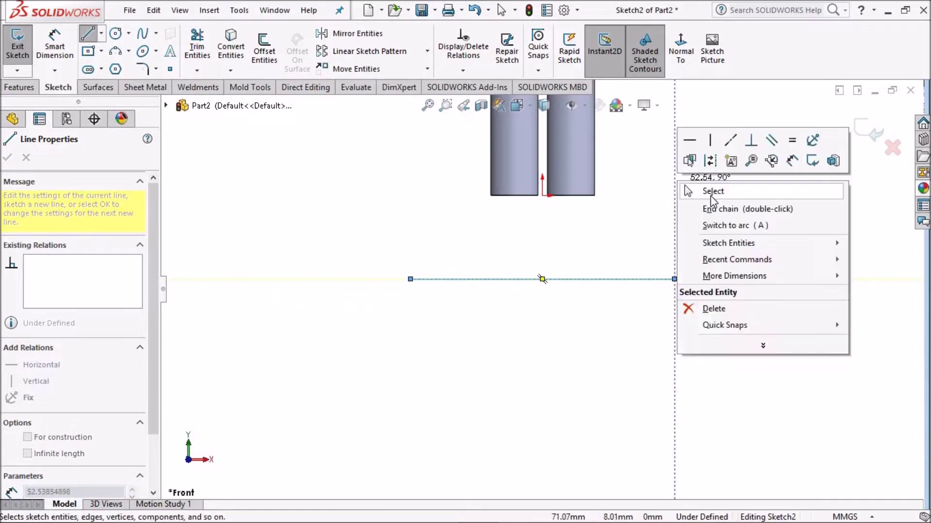
left_click(686, 189)
left_click(589, 278)
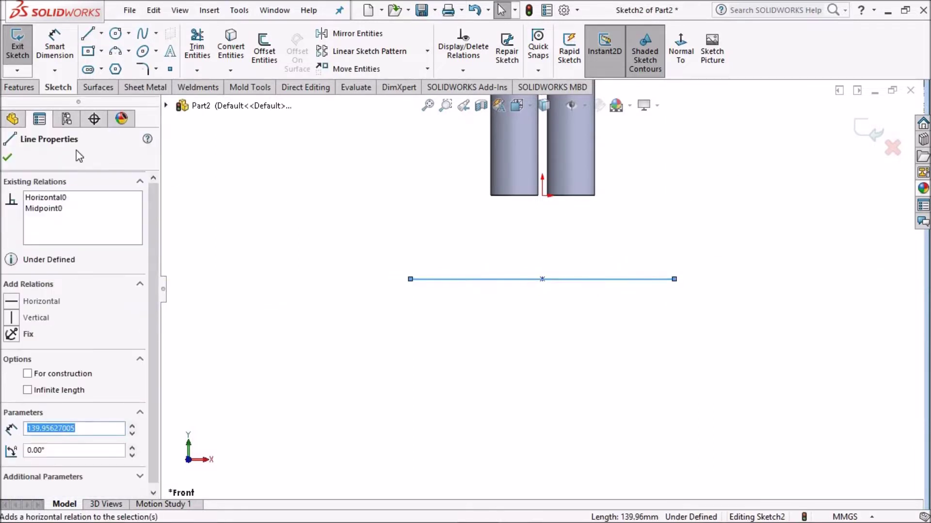
Step: Dimension the line 50 mm below the origin
left_click(8, 160)
left_click(54, 46)
left_click(509, 279)
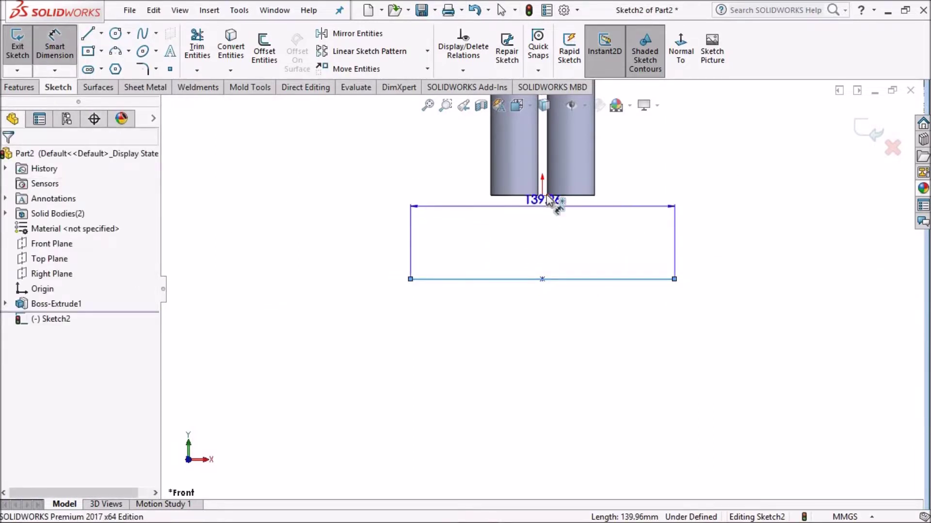
left_click(542, 196)
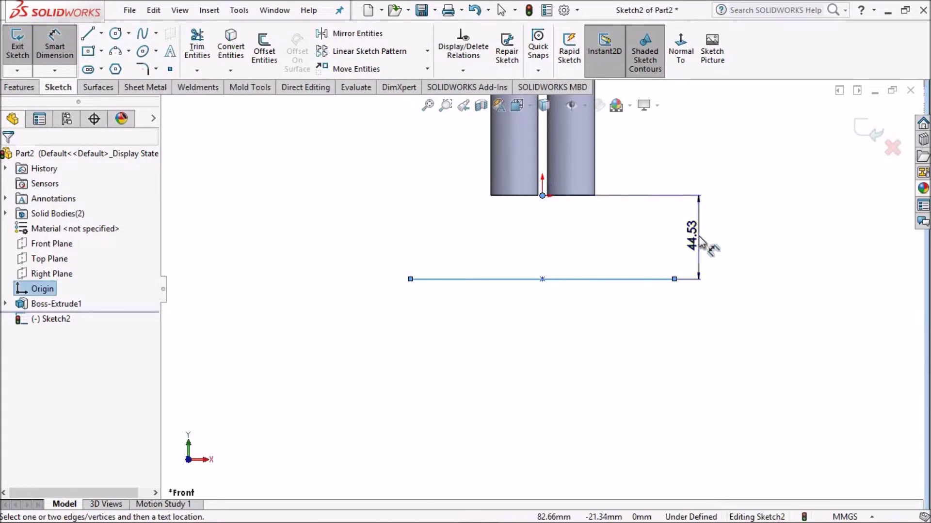
left_click(700, 237)
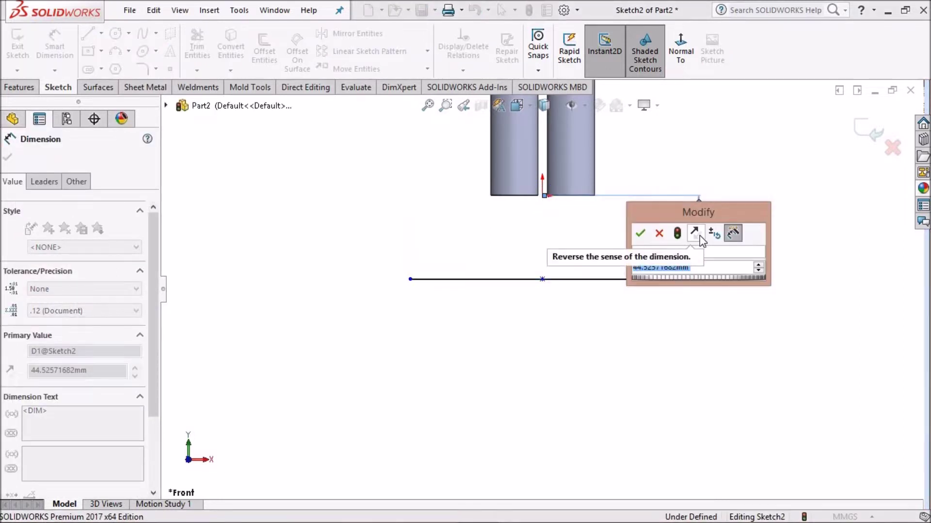
type("50")
key("Return")
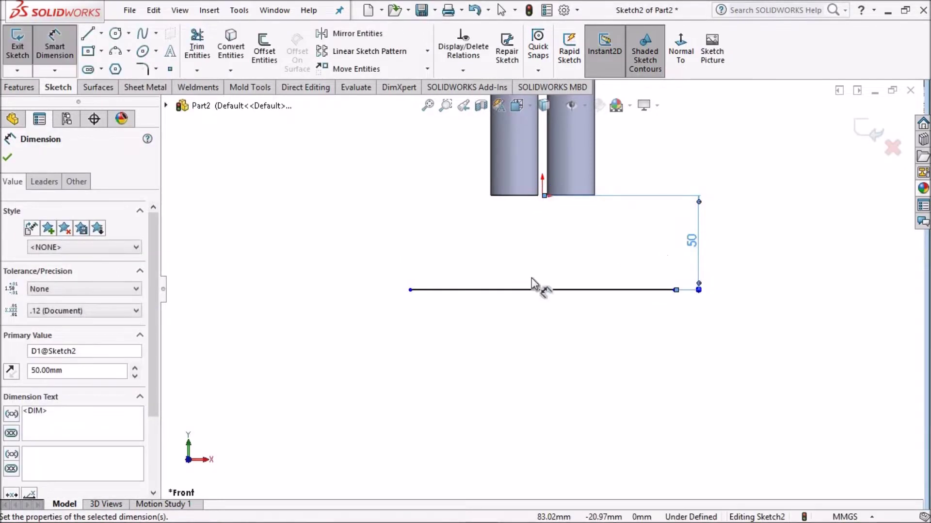
scroll(531, 277, "up", 2)
scroll(599, 291, "down", 3)
scroll(582, 303, "up", 3)
scroll(558, 286, "down", 3)
scroll(555, 273, "up", 3)
scroll(557, 273, "down", 2)
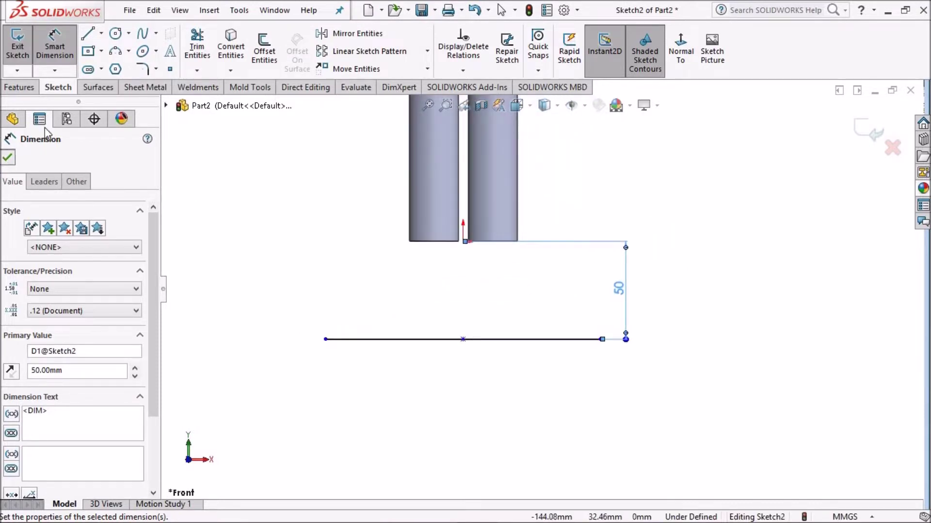
key("Escape")
Step: Stretch the line leftward and make its midpoint vertical with the origin
left_click_drag(325, 339, 226, 338)
scroll(519, 299, "up", 3)
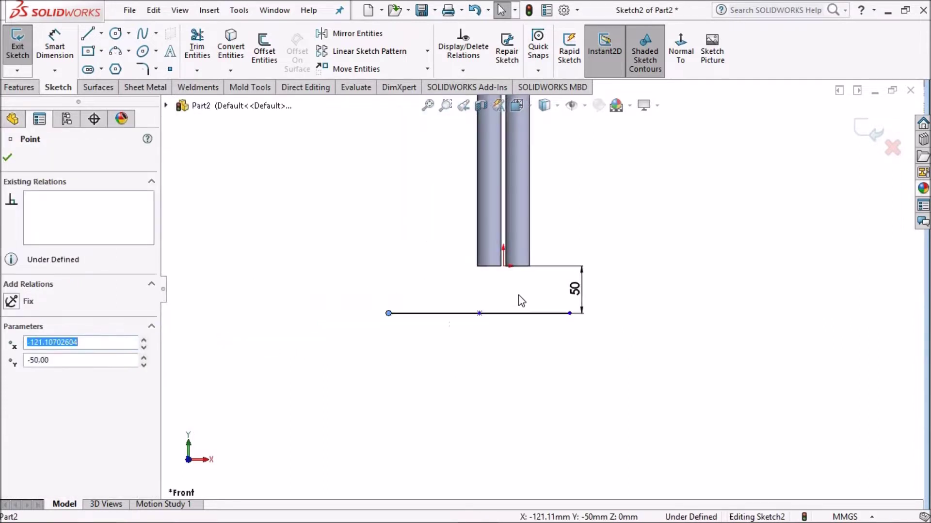
scroll(524, 295, "down", 2)
left_click_drag(294, 328, 232, 326)
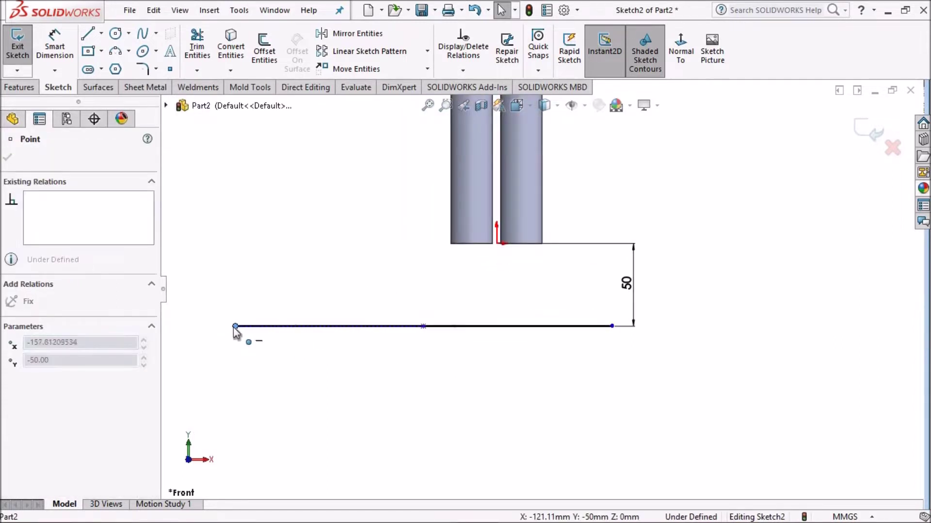
scroll(506, 285, "up", 2)
scroll(482, 296, "down", 2)
left_click(480, 291)
left_click(554, 205, "ctrl")
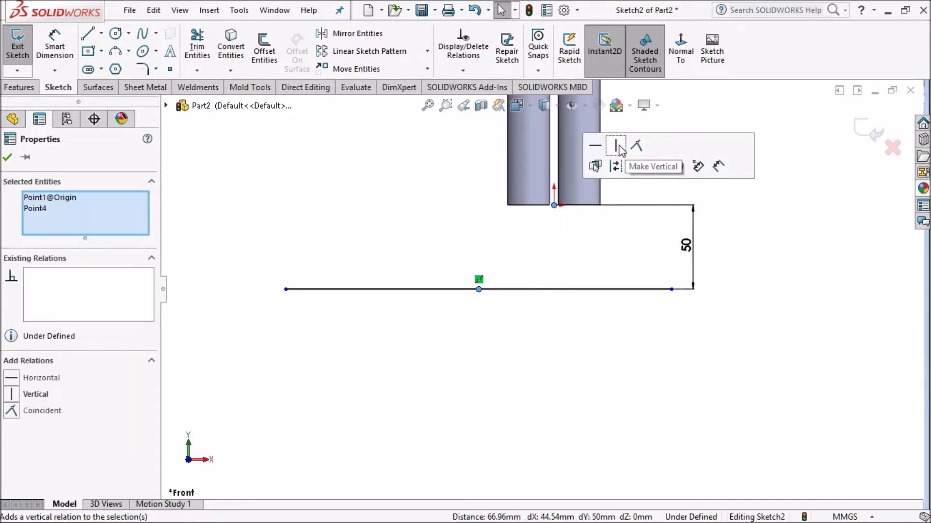
left_click(615, 143)
left_click(8, 158)
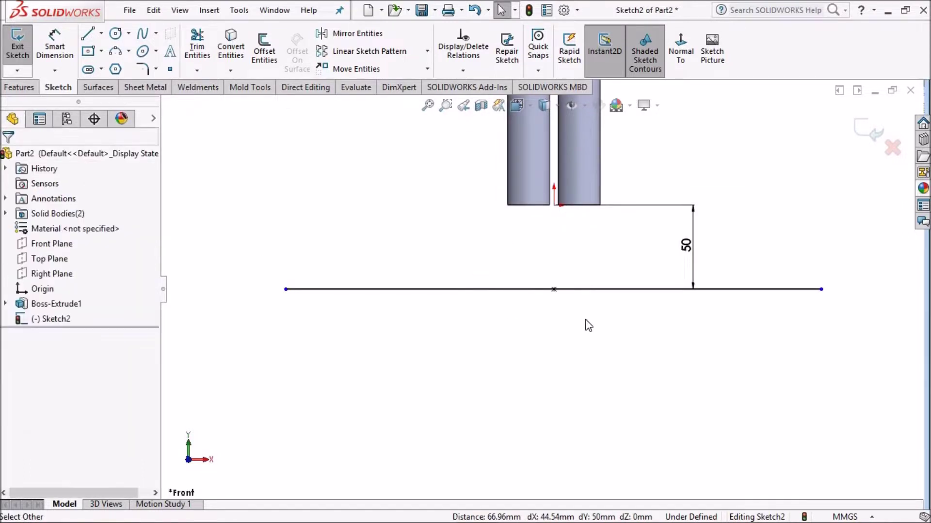
scroll(533, 301, "up", 3)
scroll(610, 270, "down", 1)
Step: Dimension the line's length to 500 mm
left_click(57, 53)
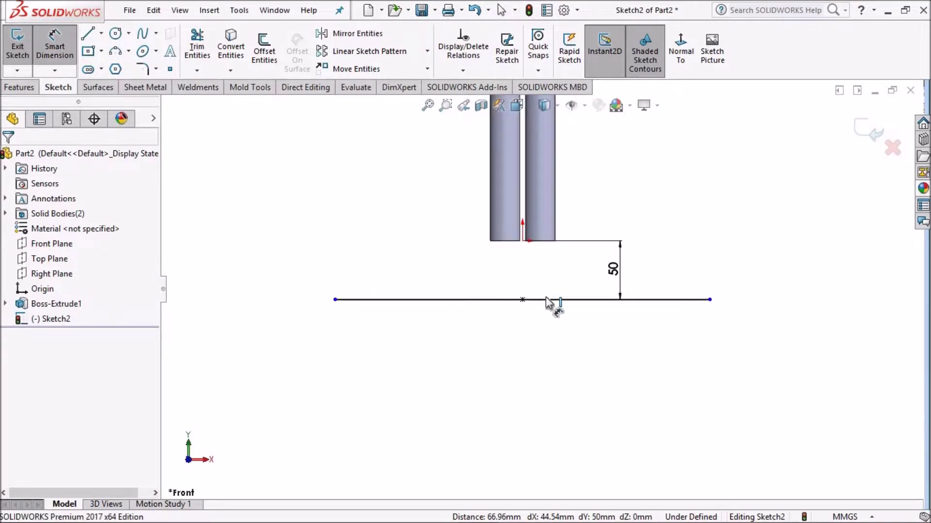
left_click(550, 301)
left_click(530, 405)
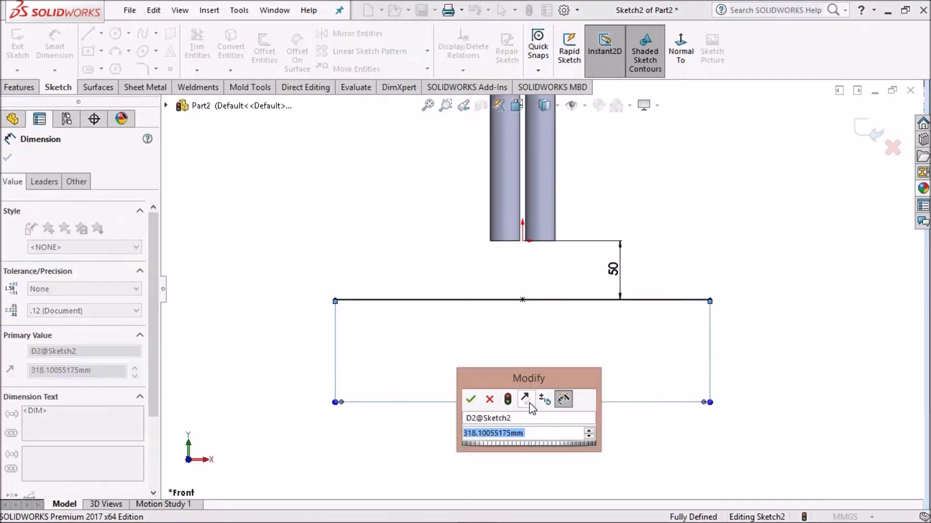
type("500")
key("Return")
scroll(577, 363, "up", 3)
scroll(566, 290, "up", 2)
scroll(556, 286, "up", 2)
scroll(556, 285, "down", 2)
scroll(533, 357, "down", 2)
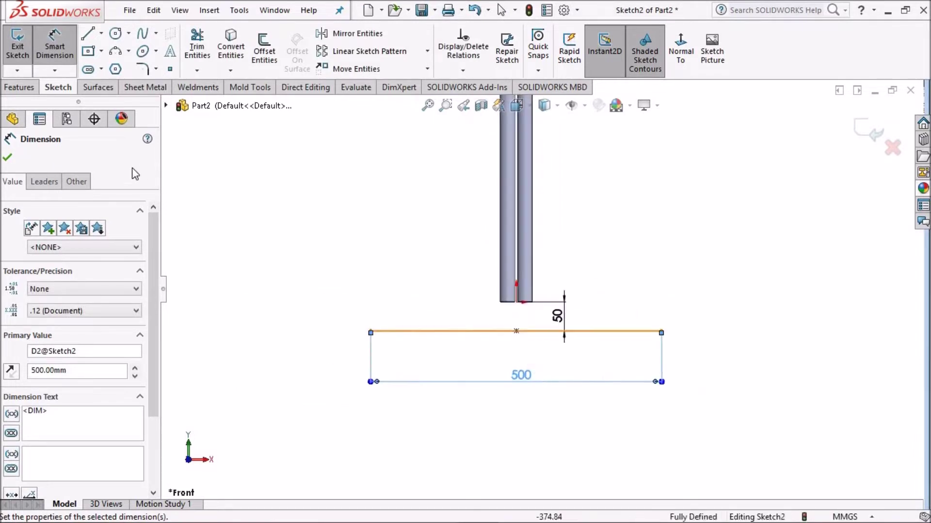
left_click(8, 160)
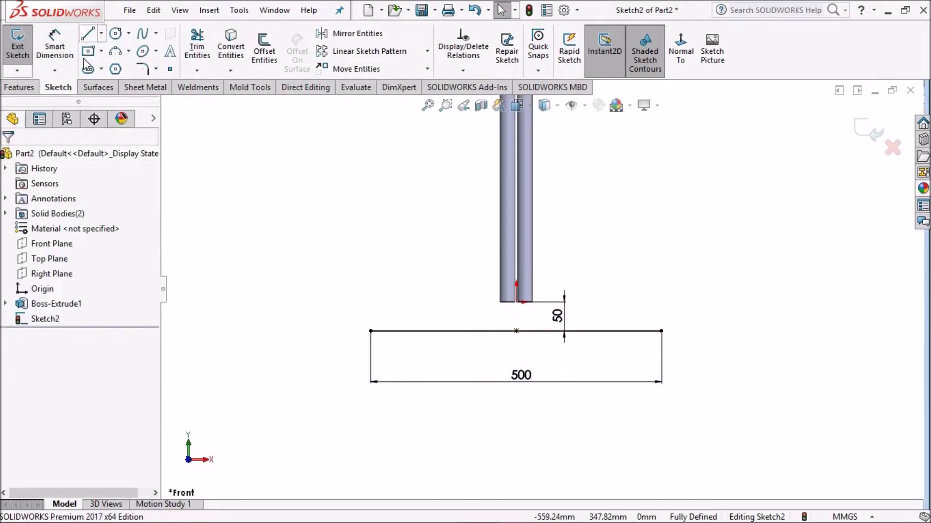
left_click(128, 51)
left_click(143, 100)
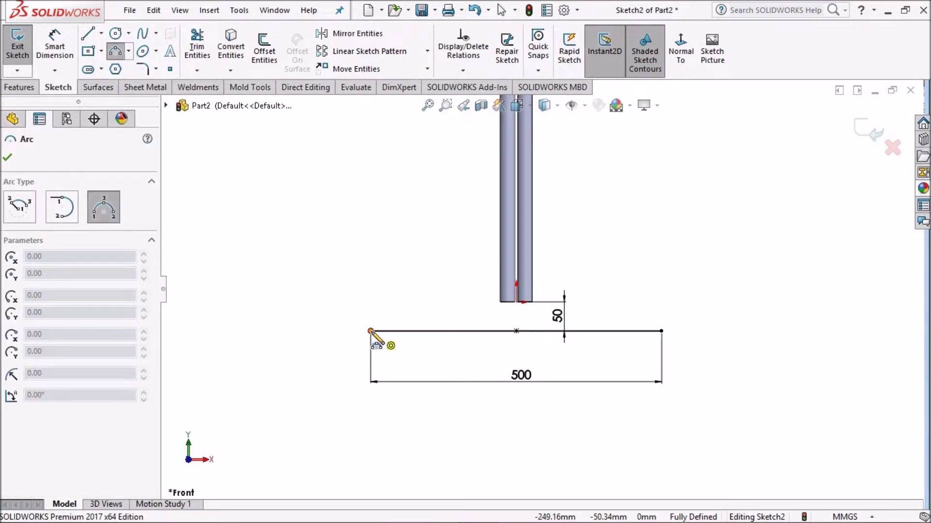
Step: Draw a three-point arc between the line's two ends, arching up to the posts
left_click(371, 331)
left_click(661, 331)
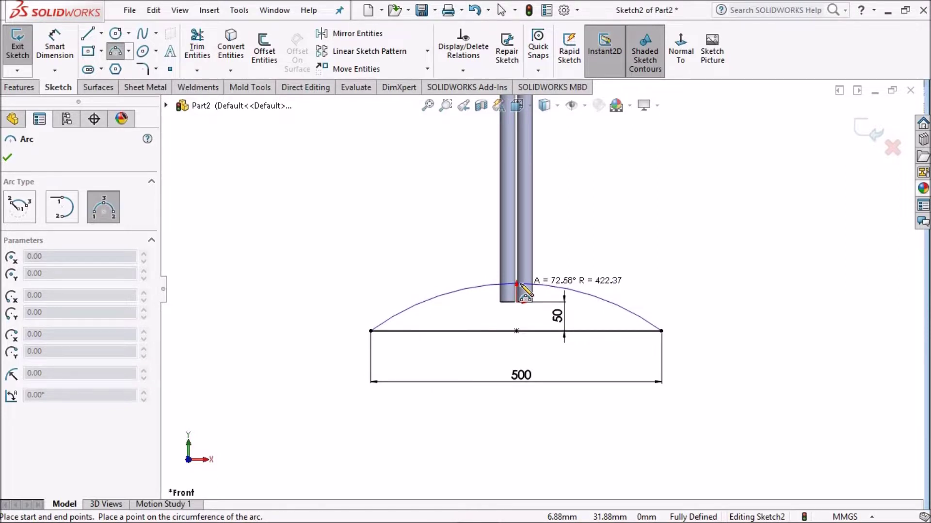
left_click(522, 286)
right_click(592, 214)
left_click(598, 209)
scroll(528, 297, "down", 5)
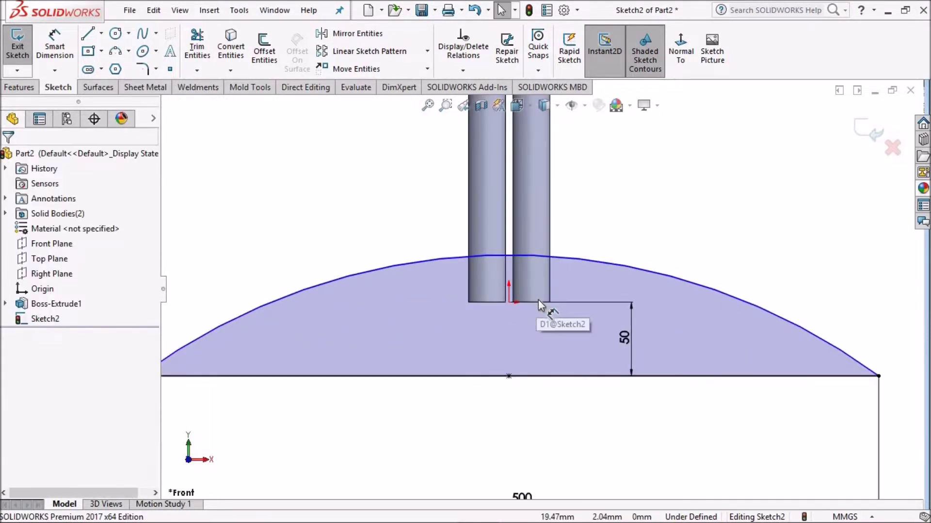
scroll(538, 299, "up", 3)
Step: Start a second three-point arc along the base line, then cancel it
left_click(129, 51)
left_click(150, 101)
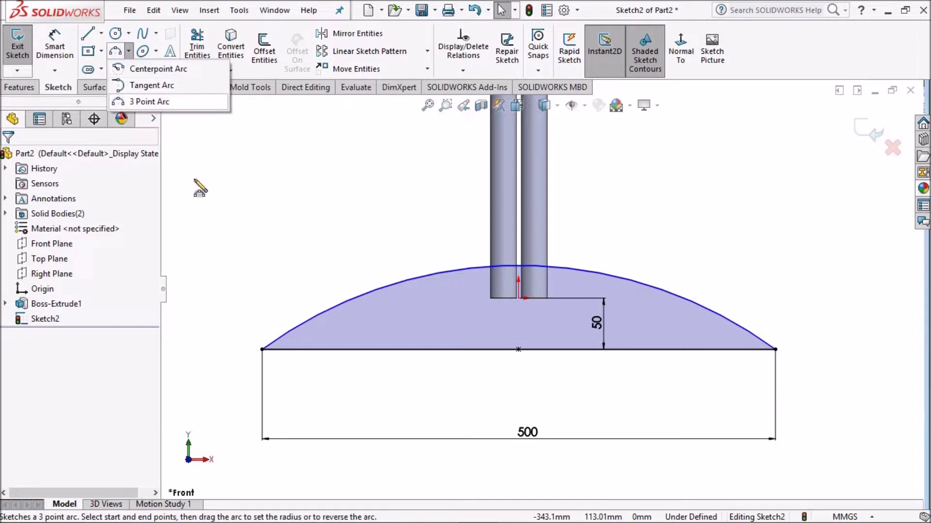
left_click(294, 349)
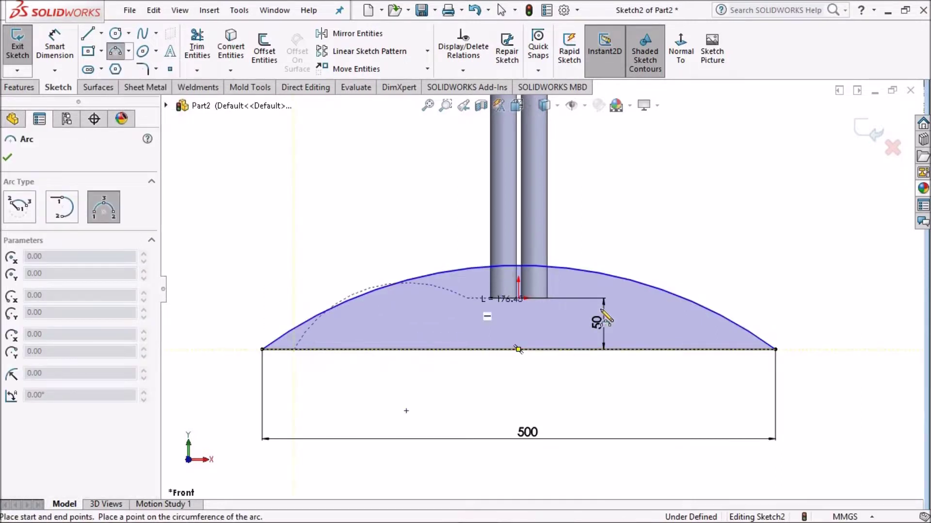
left_click(745, 349)
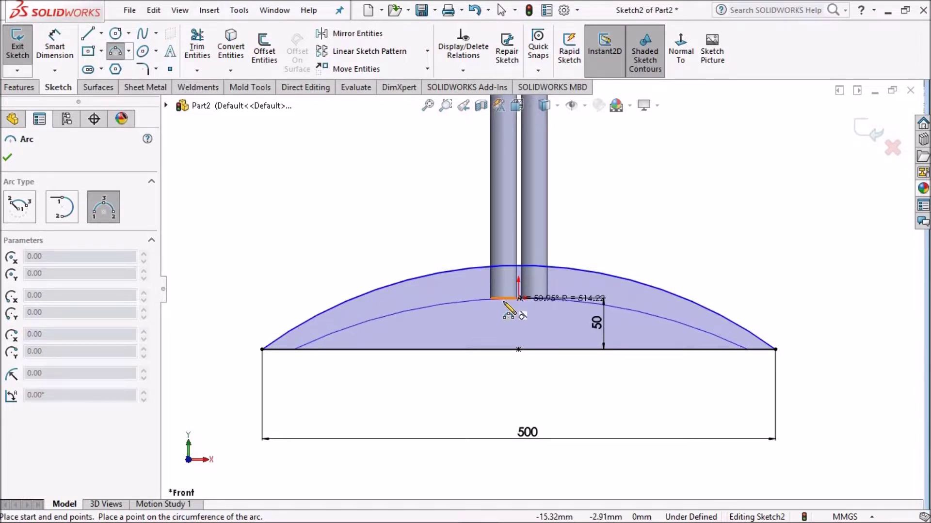
key("Escape")
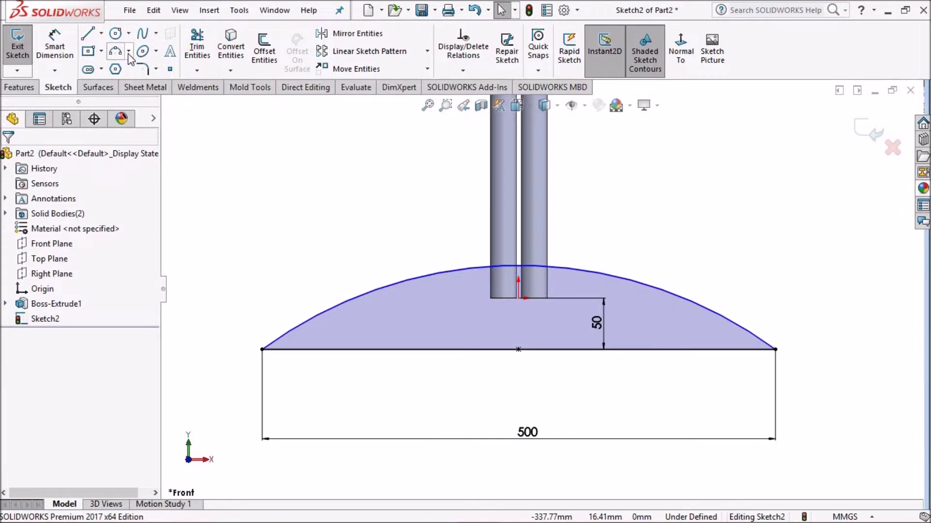
left_click(128, 52)
Step: Draw a three-point inner arc from inside the base-line ends up to the posts' bottom
left_click(143, 100)
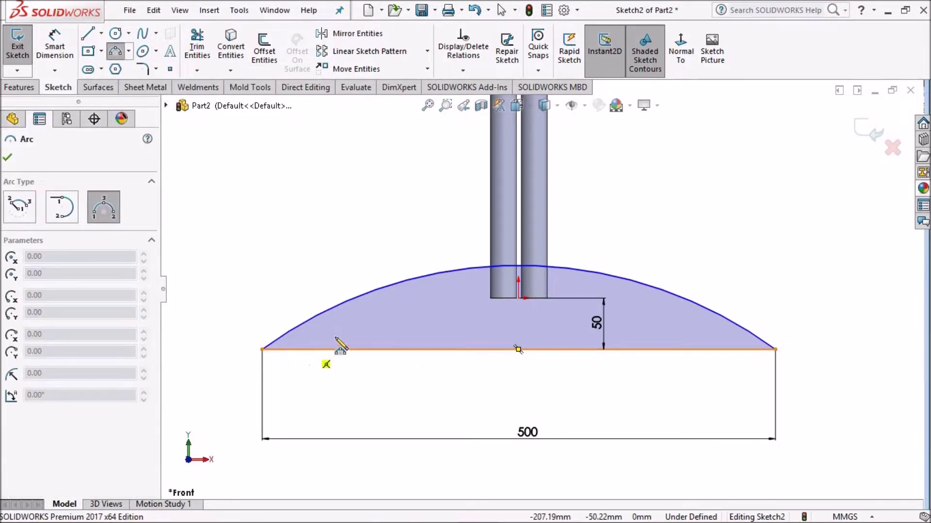
left_click(306, 349)
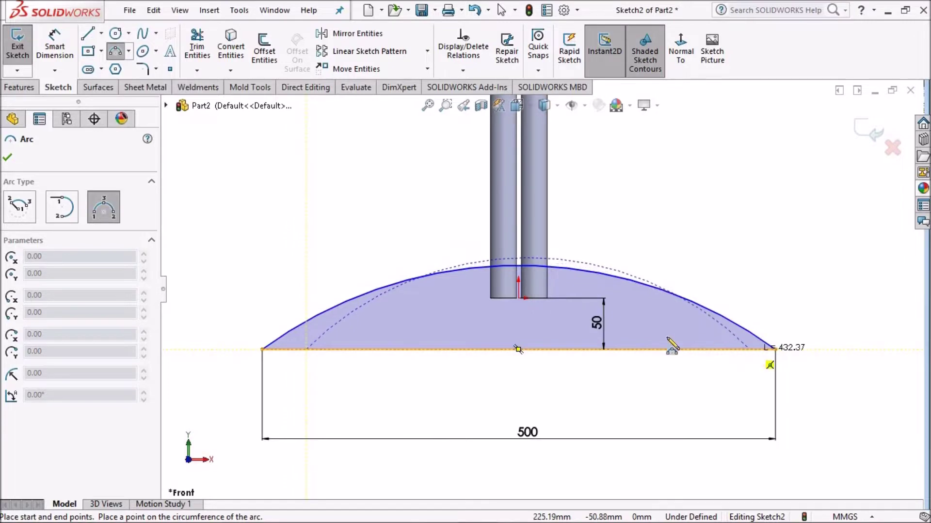
left_click(749, 349)
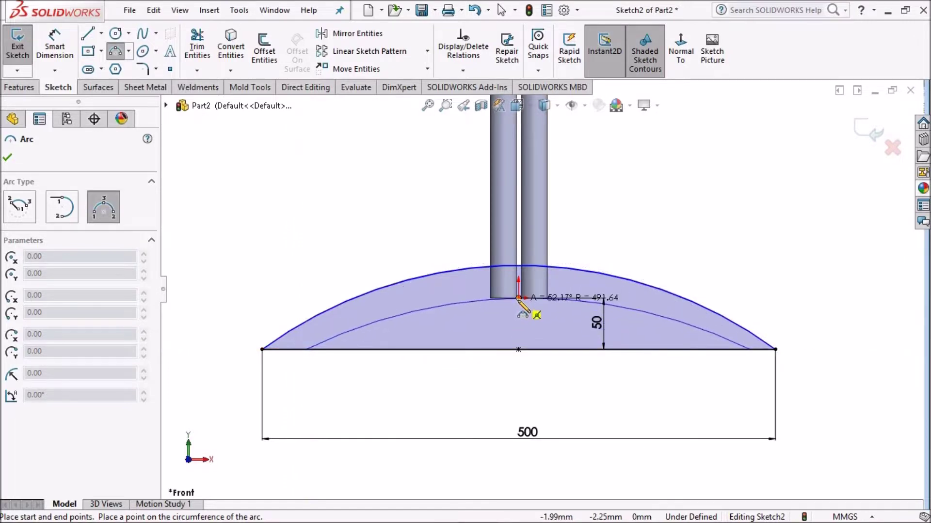
left_click(518, 298)
Step: Exit the arc tool and drag the outer arc's crest slightly lower
right_click(604, 185)
left_click(640, 194)
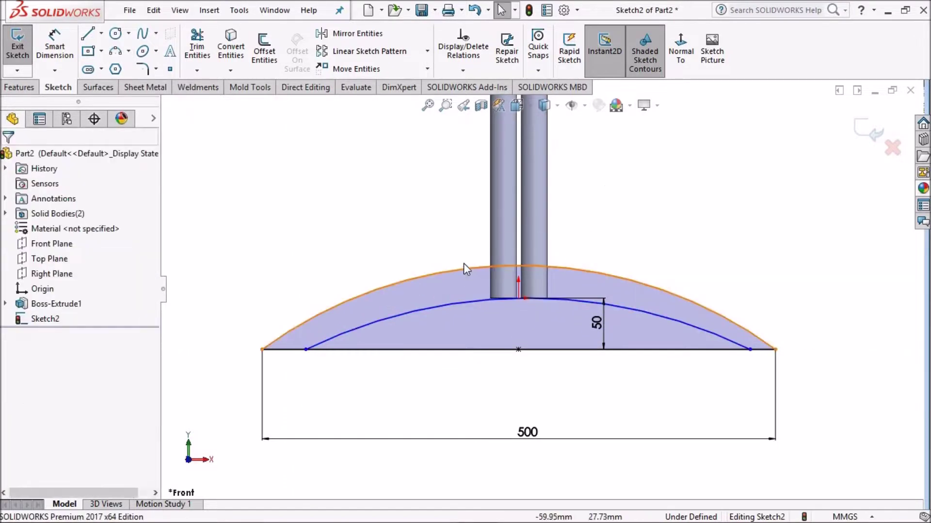
left_click_drag(473, 267, 482, 280)
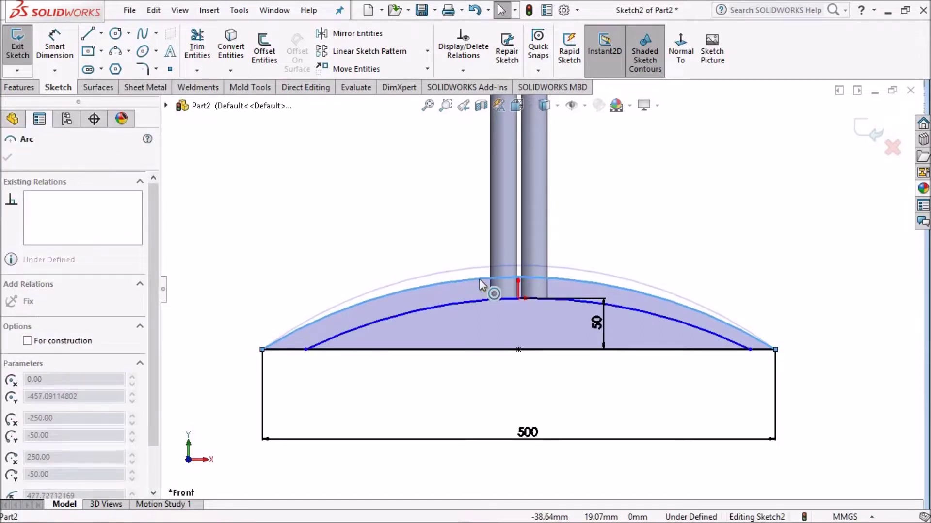
left_click(342, 206)
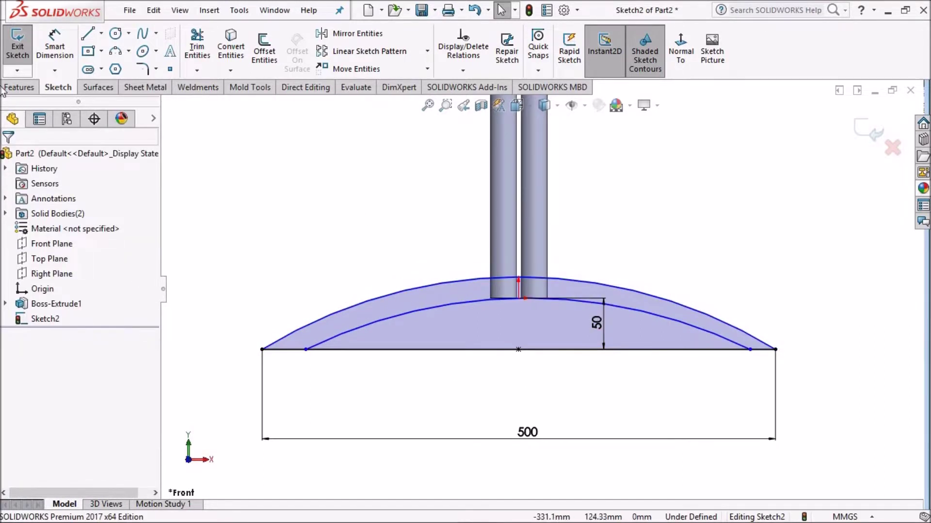
left_click(262, 349)
left_click(284, 349)
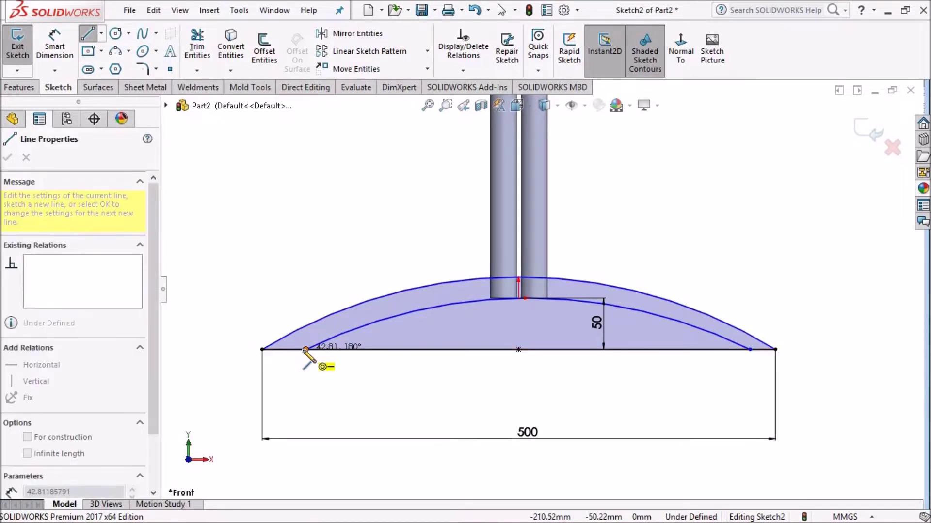
left_click(750, 350)
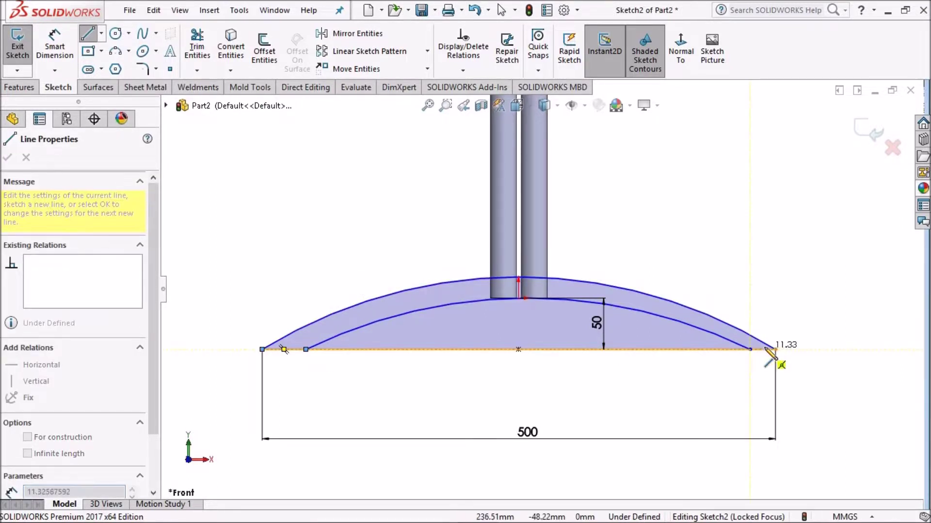
left_click(775, 349)
right_click(763, 348)
key("Escape")
scroll(556, 325, "up", 4)
scroll(556, 326, "down", 4)
key("space")
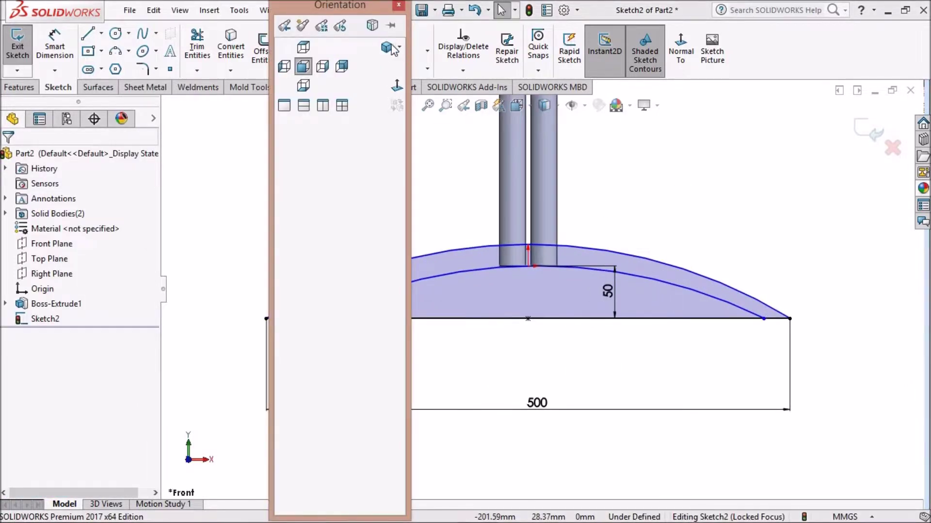
left_click(304, 86)
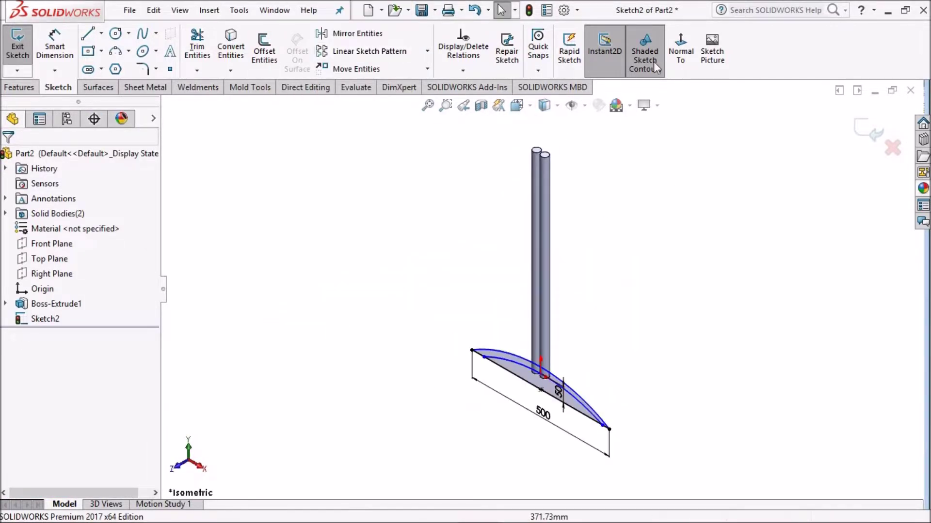
left_click(662, 48)
scroll(554, 366, "down", 3)
scroll(632, 378, "up", 2)
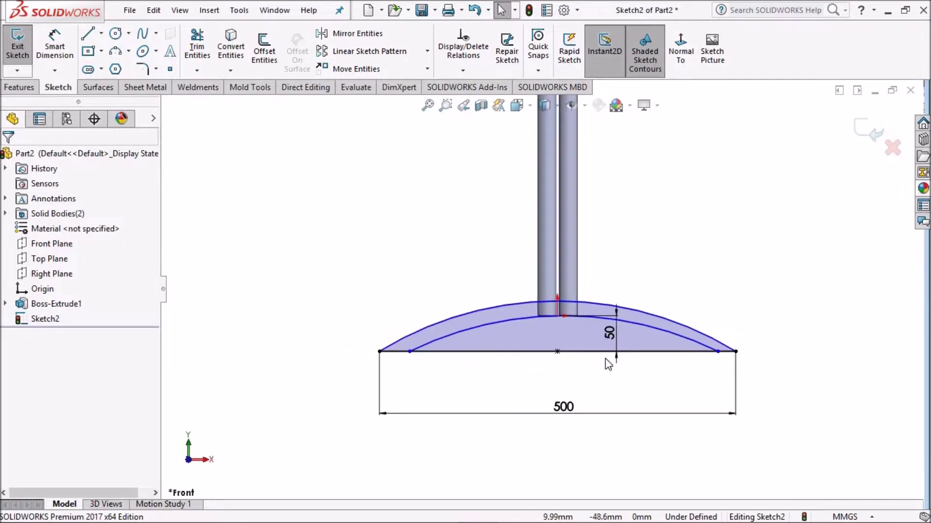
scroll(681, 356, "down", 2)
scroll(550, 289, "up", 2)
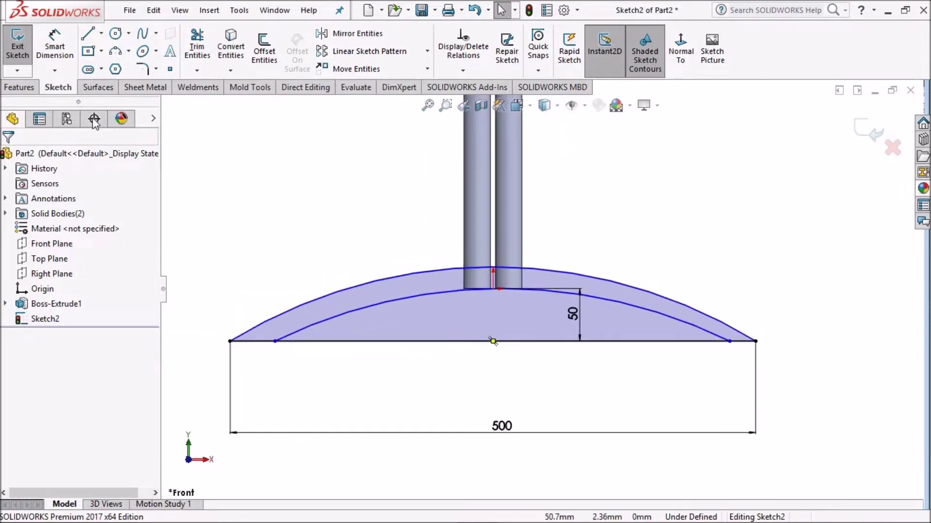
left_click(60, 55)
Step: Dimension the outer arc's radius to 500
left_click(639, 288)
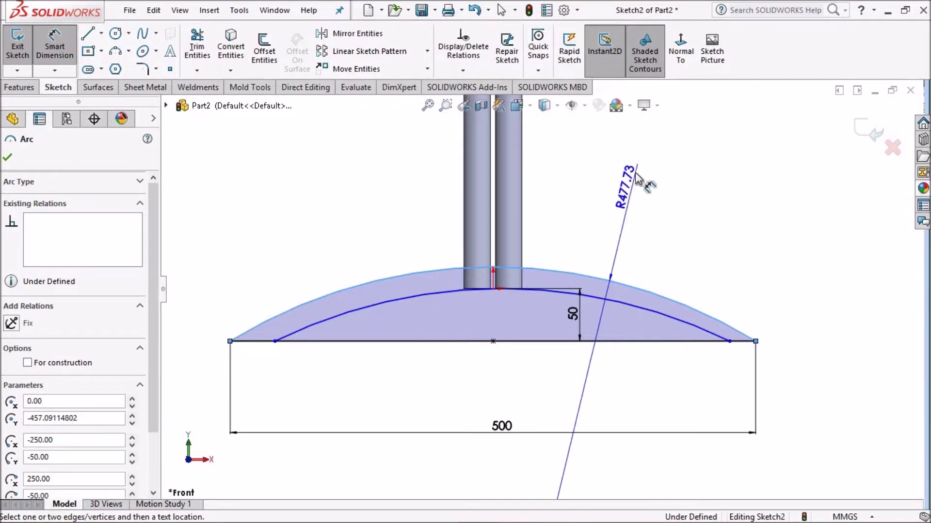
left_click(638, 172)
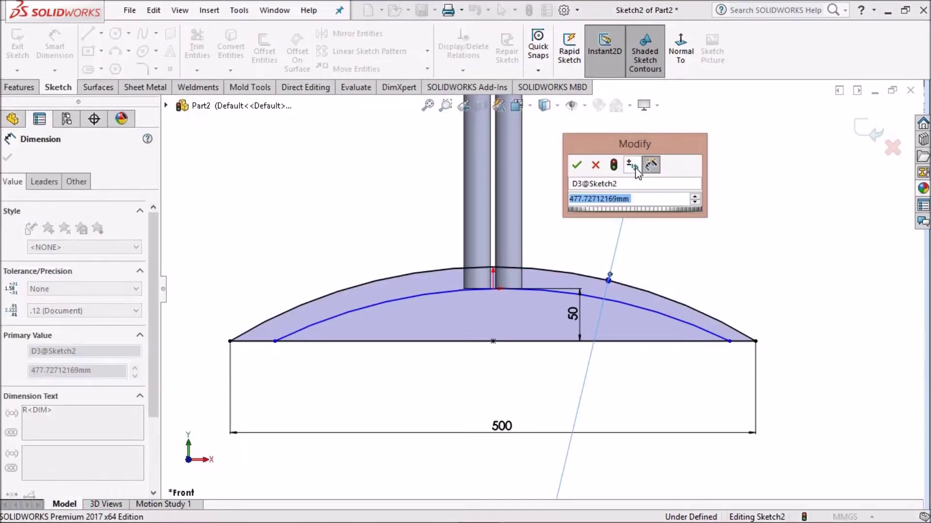
type("500")
key("Return")
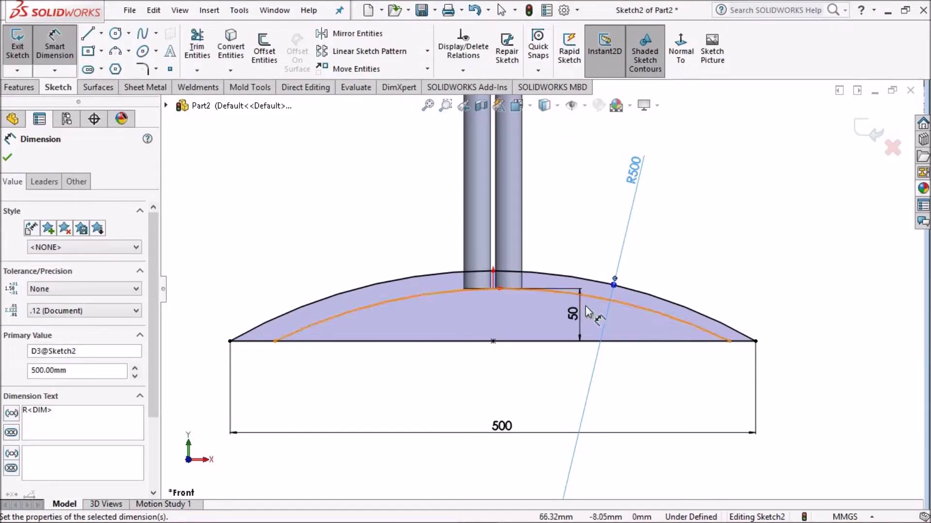
Step: Dimension the inner arc's radius to 450
left_click(633, 308)
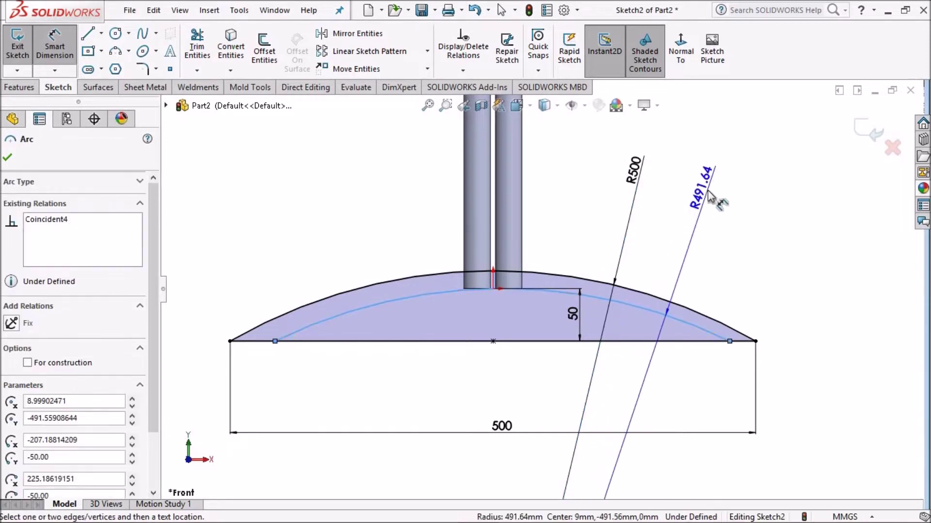
left_click(708, 197)
type("450")
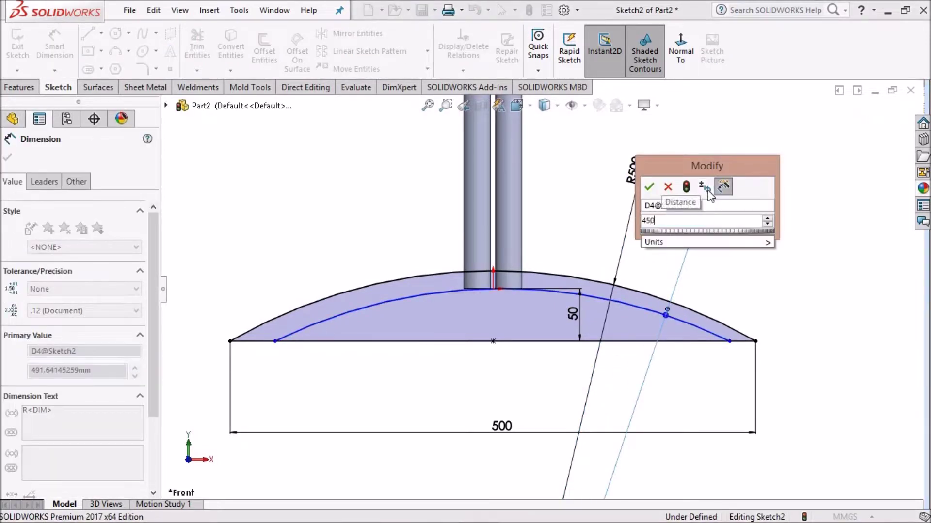
key("Return")
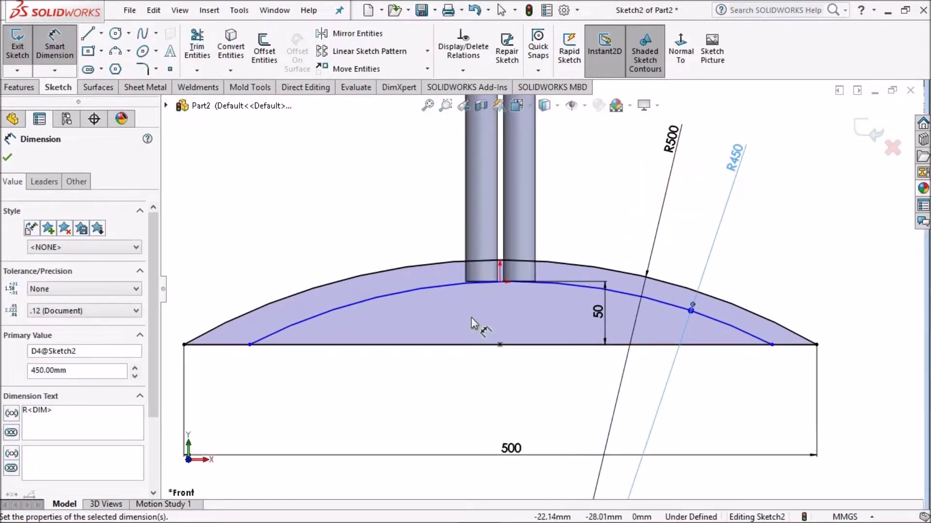
left_click(8, 158)
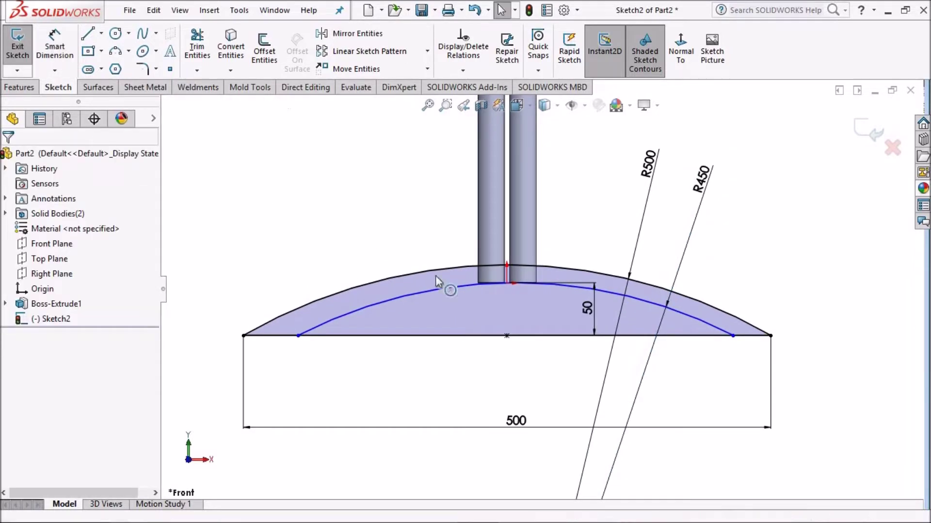
scroll(446, 284, "down", 1)
scroll(458, 296, "down", 1)
scroll(469, 305, "down", 1)
scroll(558, 378, "up", 1)
scroll(630, 364, "up", 1)
scroll(717, 342, "up", 1)
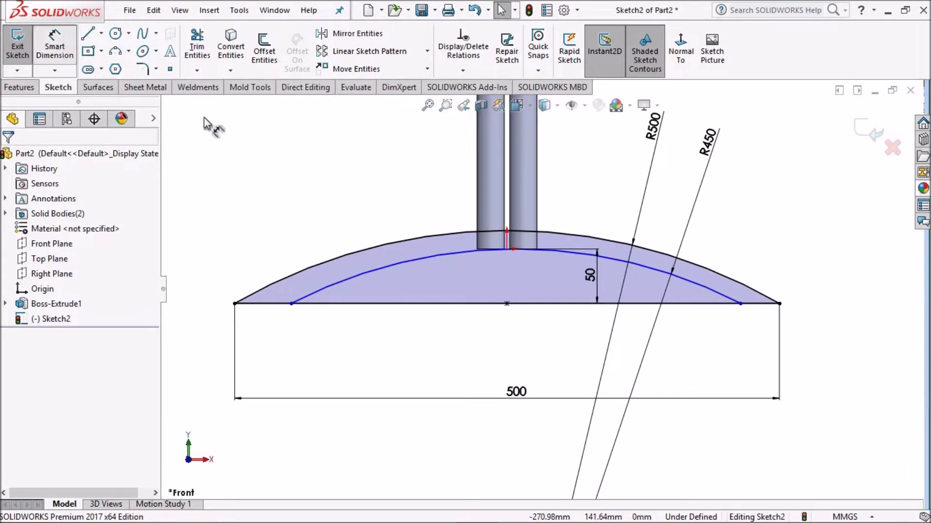
Step: Dimension the gap from the inner arc's right end to the right corner as 36
left_click(54, 47)
left_click(740, 304)
left_click(779, 303)
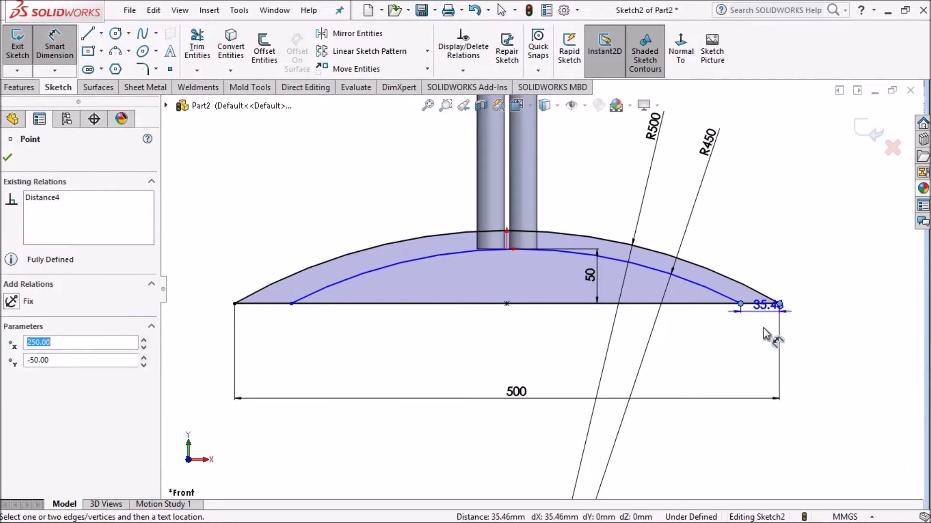
left_click(759, 346)
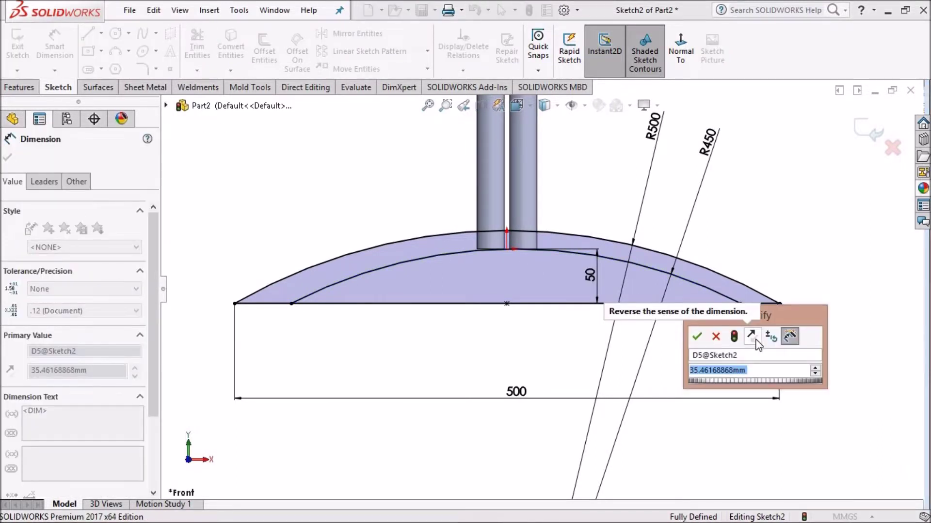
type("36")
key("Return")
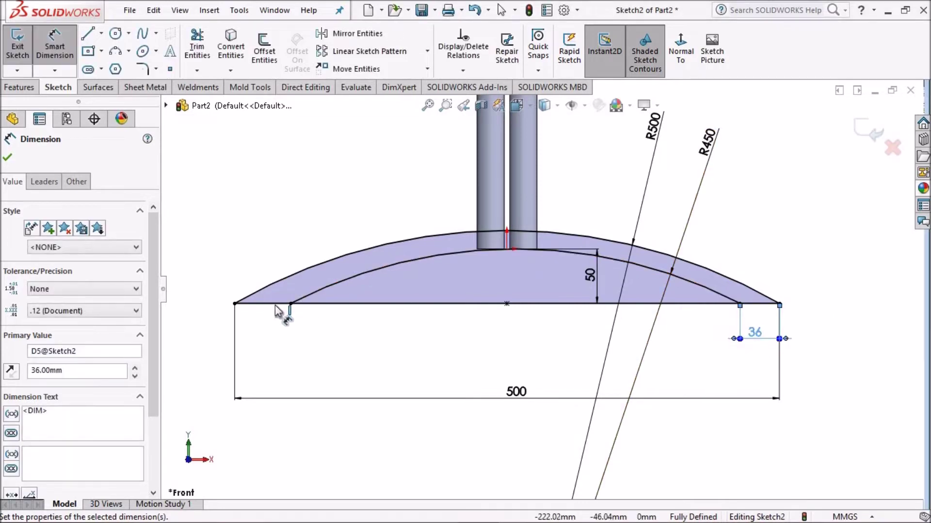
Step: Add the left end-to-corner gap as a driven 51.43 reference dimension
left_click(290, 305)
left_click(235, 304)
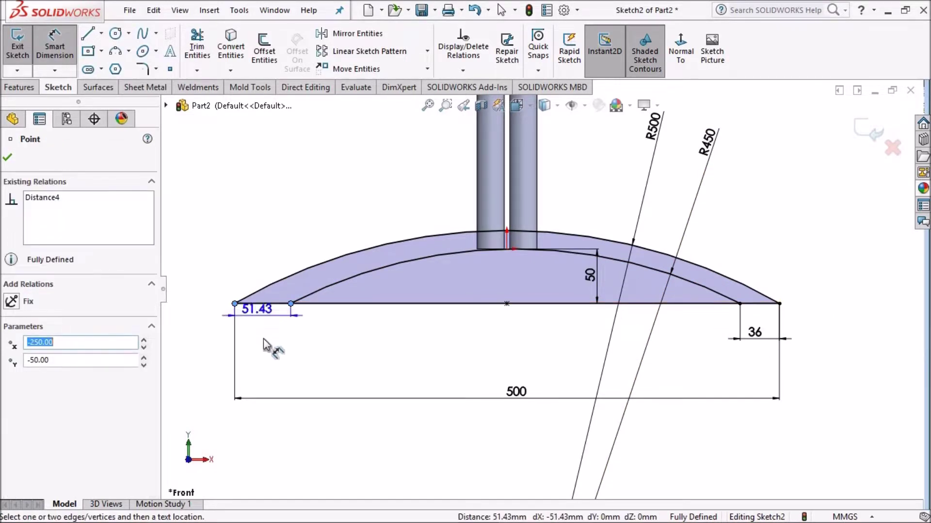
left_click(265, 342)
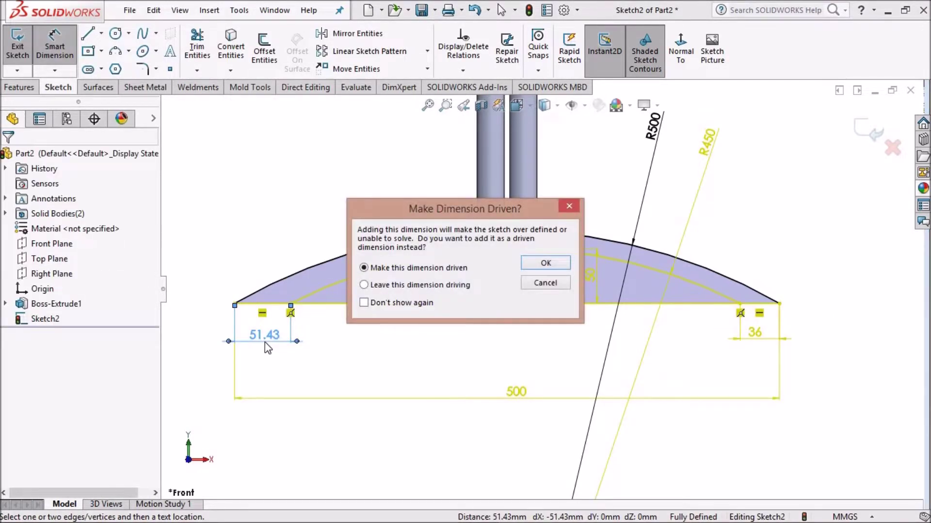
key("Return")
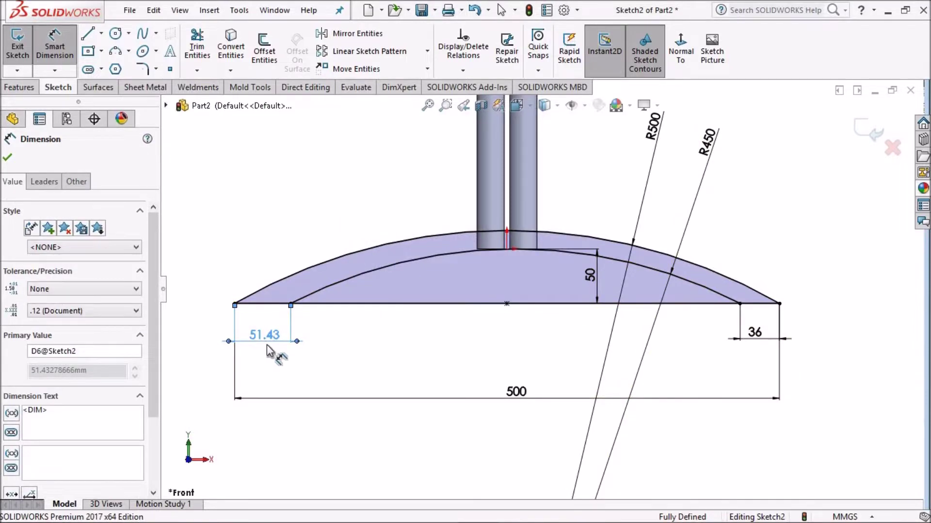
scroll(509, 322, "up", 3)
scroll(541, 312, "down", 3)
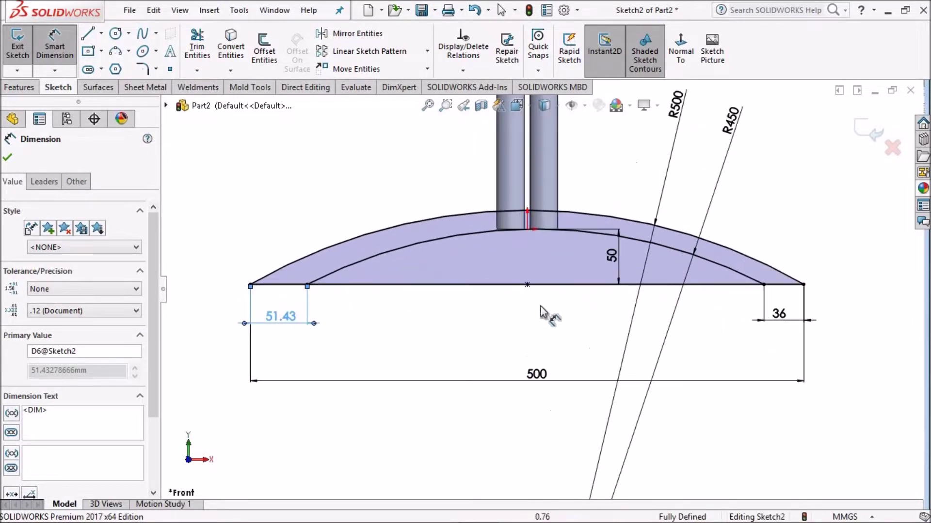
Step: Check the shortcut menus for the sketch, the R450 and the 50 height dimensions without changes
right_click(671, 168)
left_click(630, 175)
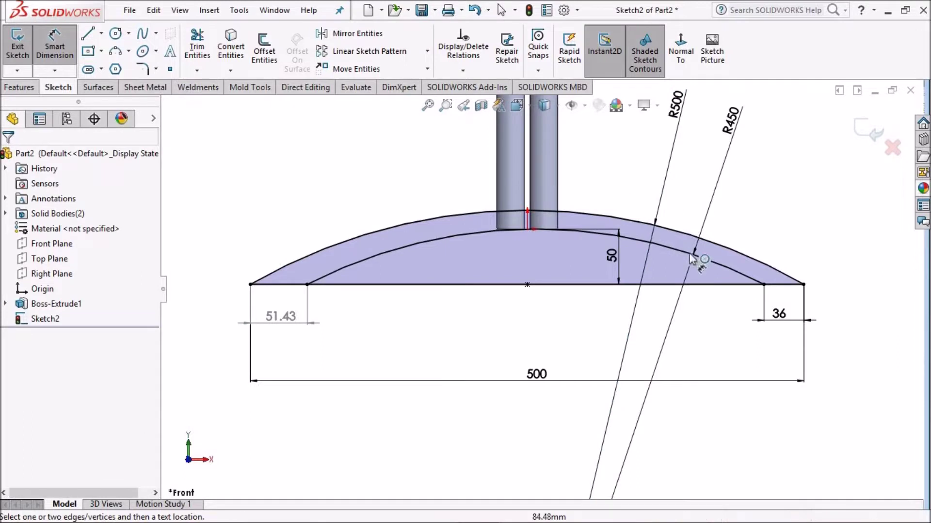
right_click(669, 340)
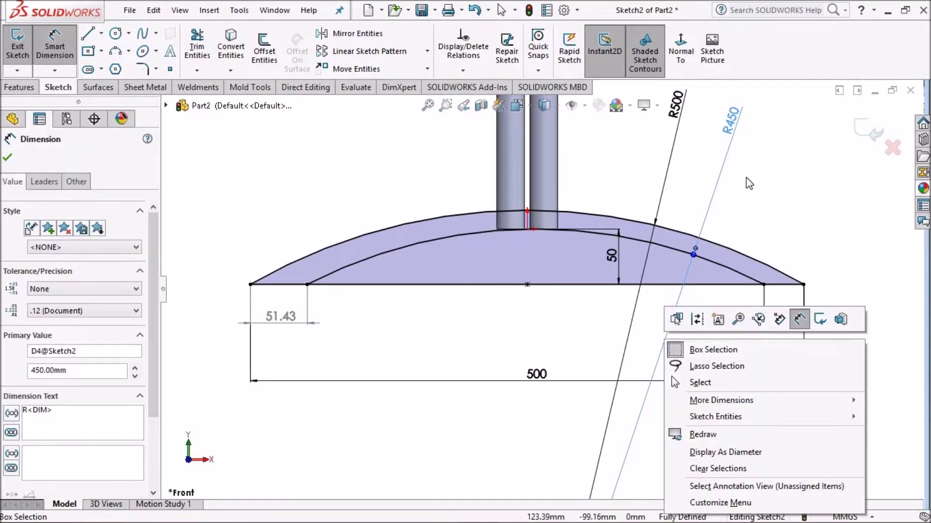
key("Escape")
scroll(670, 323, "up", 4)
scroll(589, 374, "down", 2)
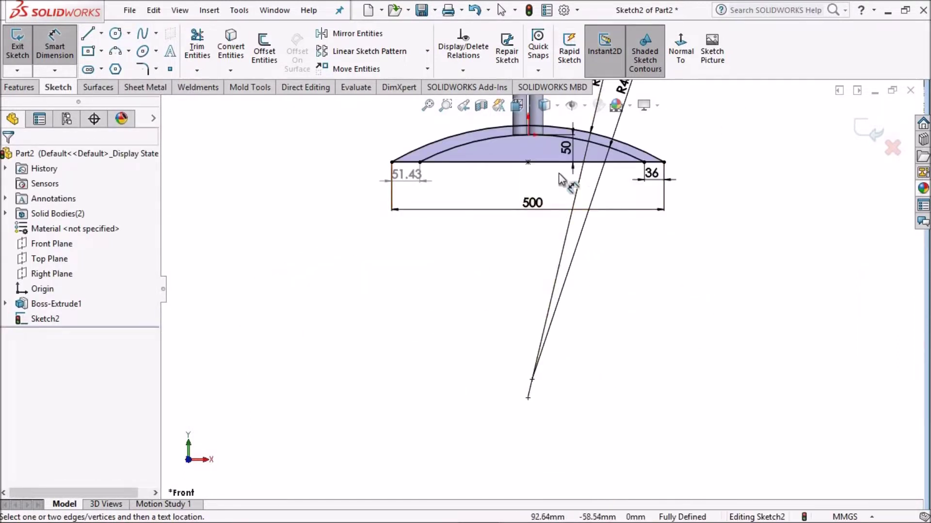
scroll(523, 186, "down", 4)
scroll(565, 252, "up", 2)
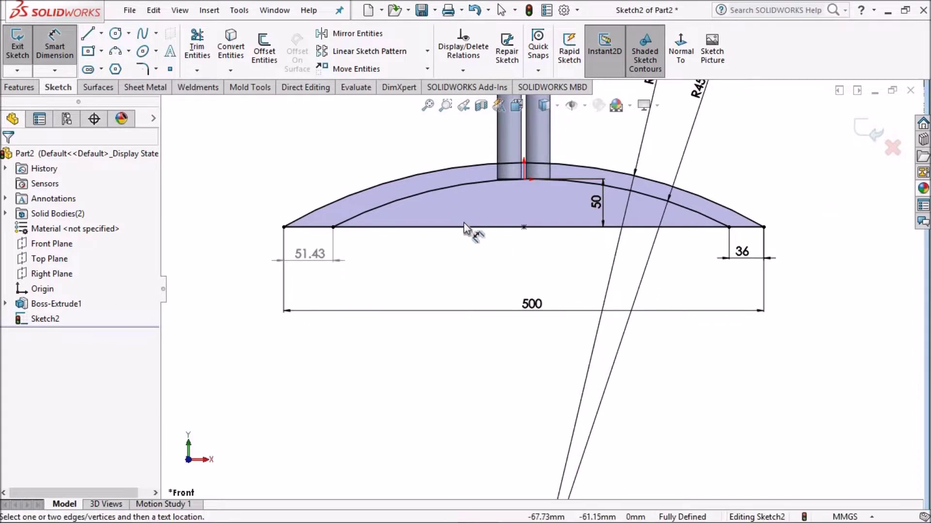
scroll(503, 223, "down", 2)
left_click(678, 228)
right_click(675, 225)
left_click(647, 199)
right_click(649, 197)
left_click(685, 241)
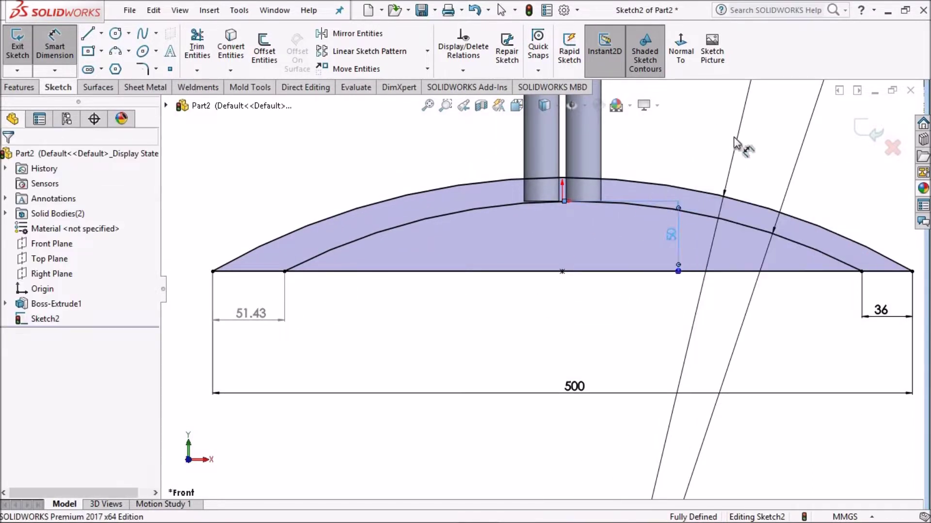
Step: Exit Sketch2 and reopen it for editing
left_click(866, 136)
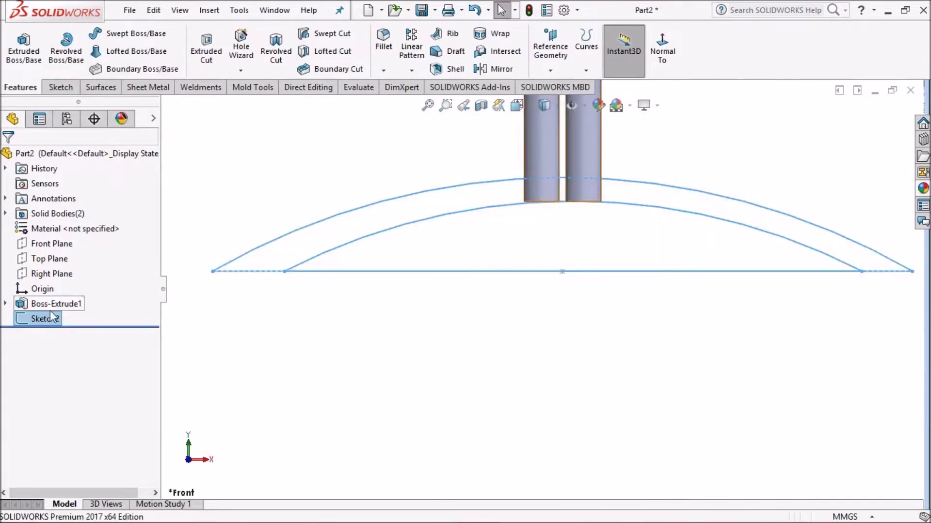
left_click(63, 275)
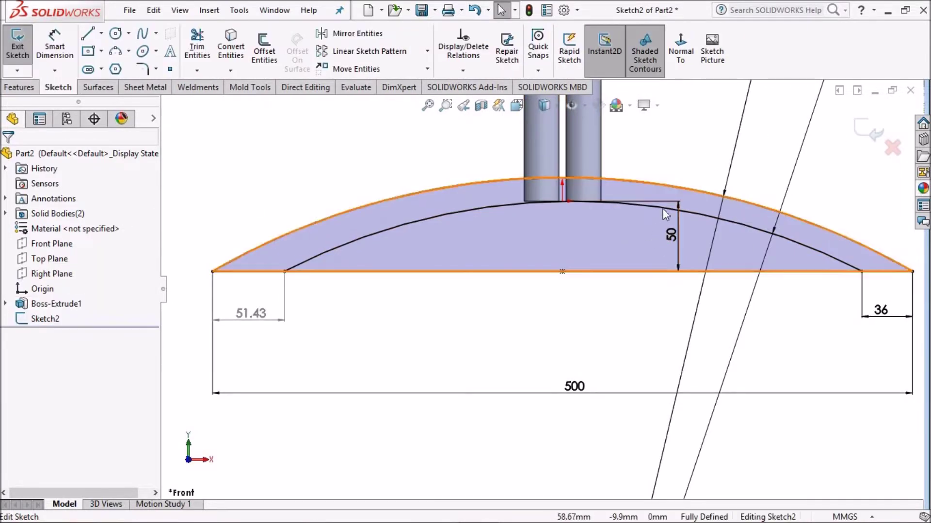
scroll(651, 210, "down", 5)
Step: Delete the 50 height, the outer arc radius and the R450 radius dimensions
right_click(655, 221)
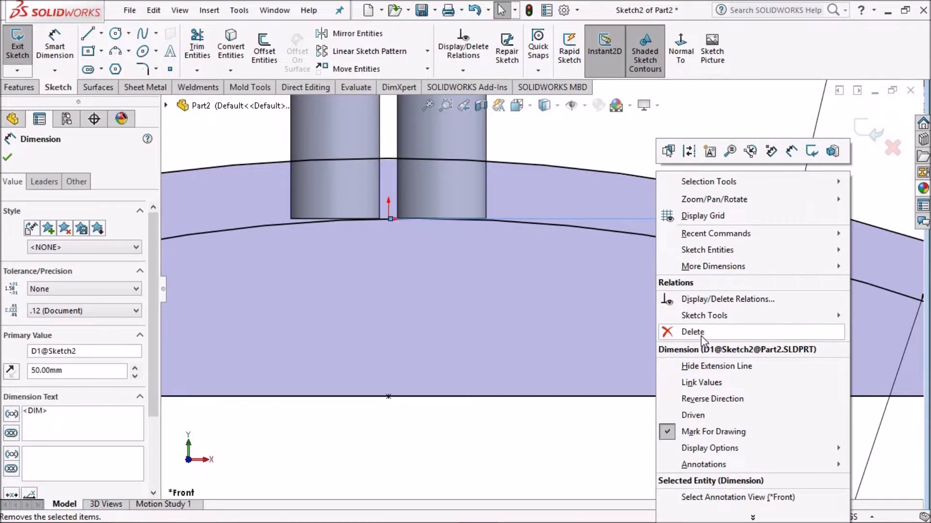
left_click(692, 330)
scroll(696, 271, "up", 3)
scroll(669, 276, "up", 2)
scroll(616, 305, "down", 3)
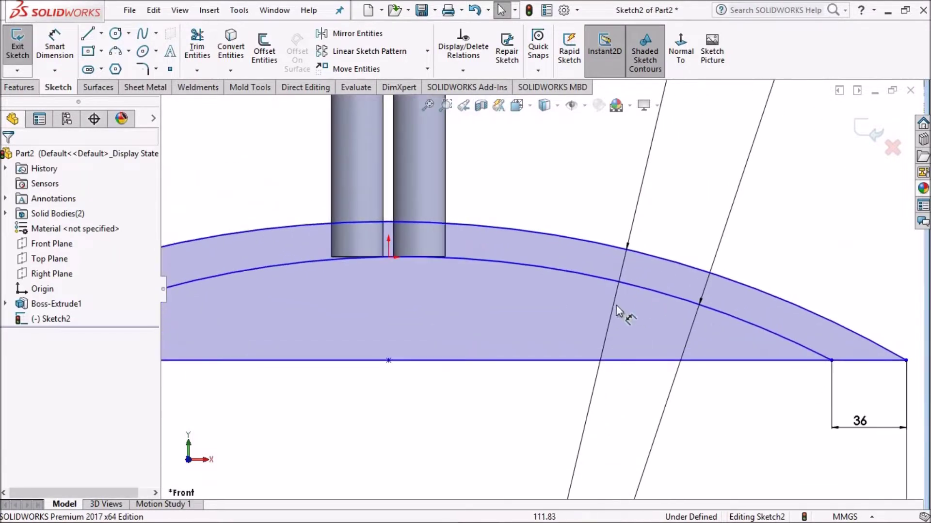
right_click(639, 184)
left_click(656, 364)
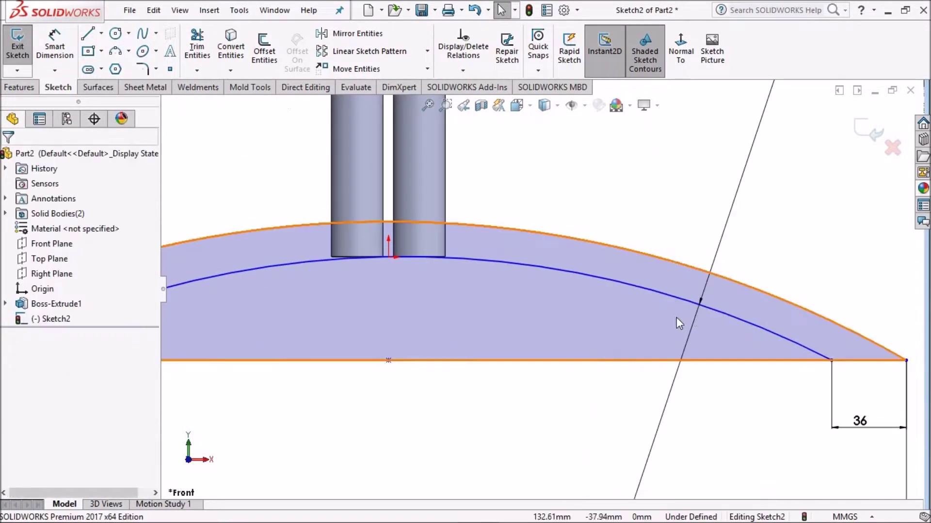
left_click(691, 332)
right_click(690, 332)
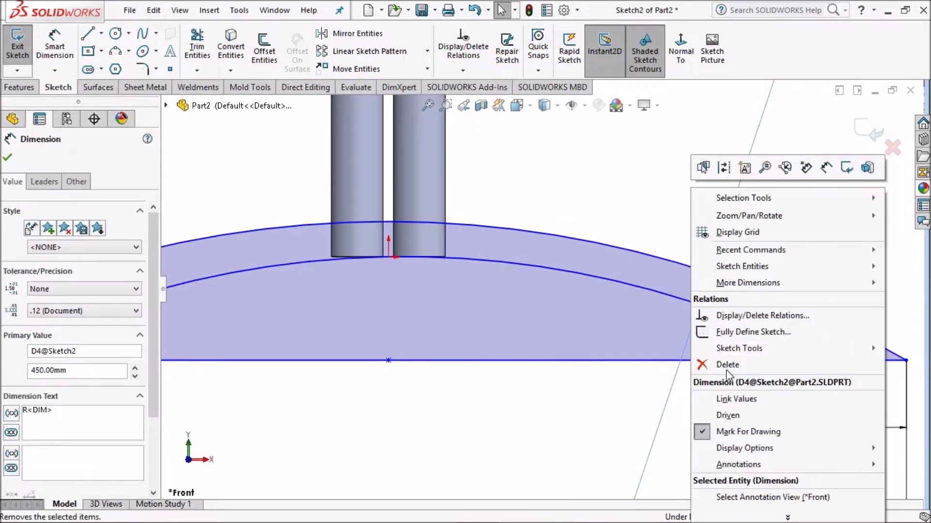
left_click(722, 364)
Step: Delete the 36 right gap and the driven 51.43 left dimension
right_click(860, 421)
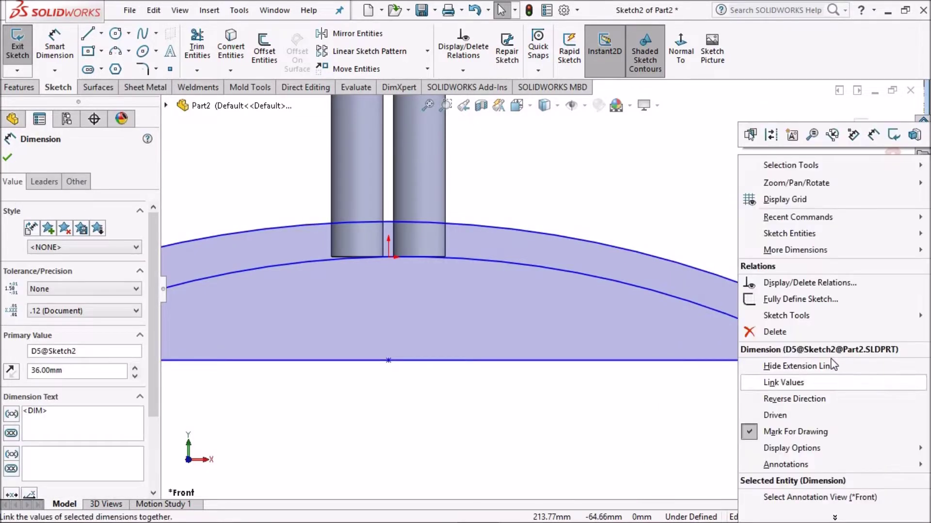
left_click(771, 331)
scroll(540, 300, "up", 3)
scroll(288, 341, "down", 3)
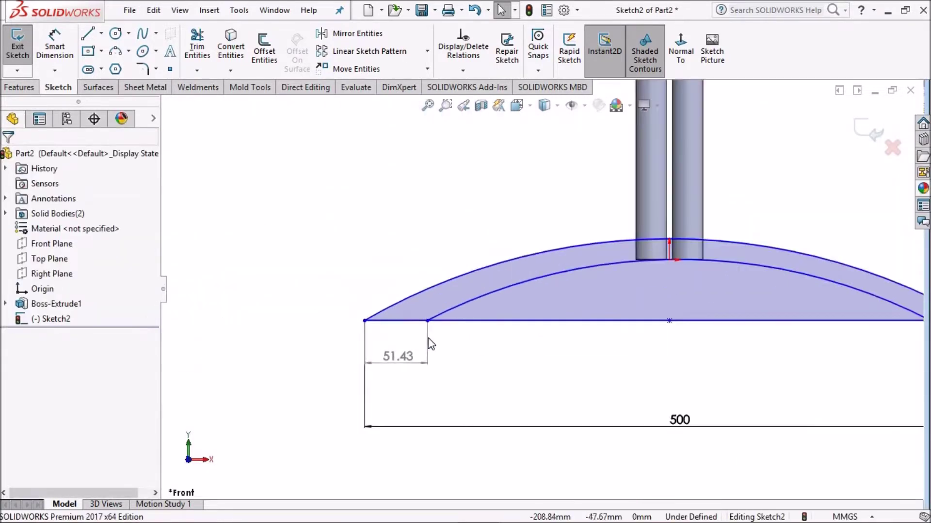
scroll(409, 358, "down", 2)
double_click(396, 363)
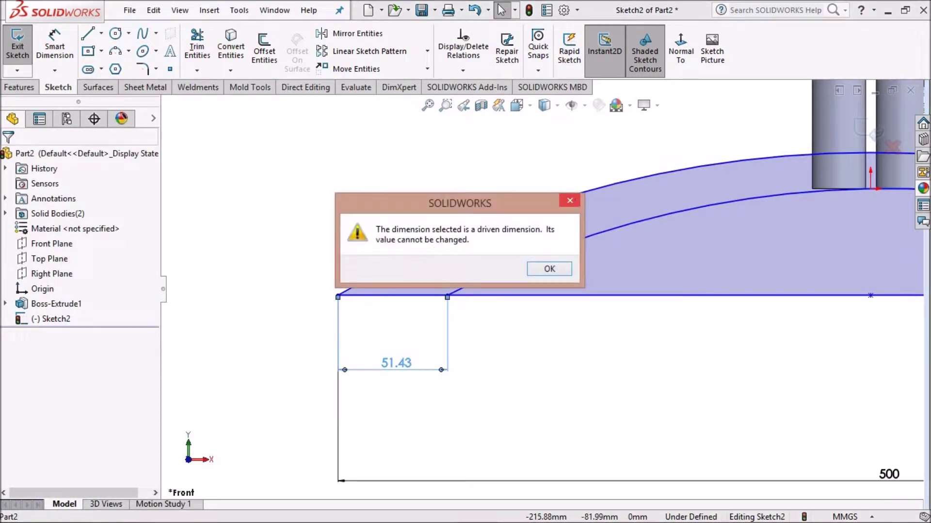
key("Return")
right_click(448, 341)
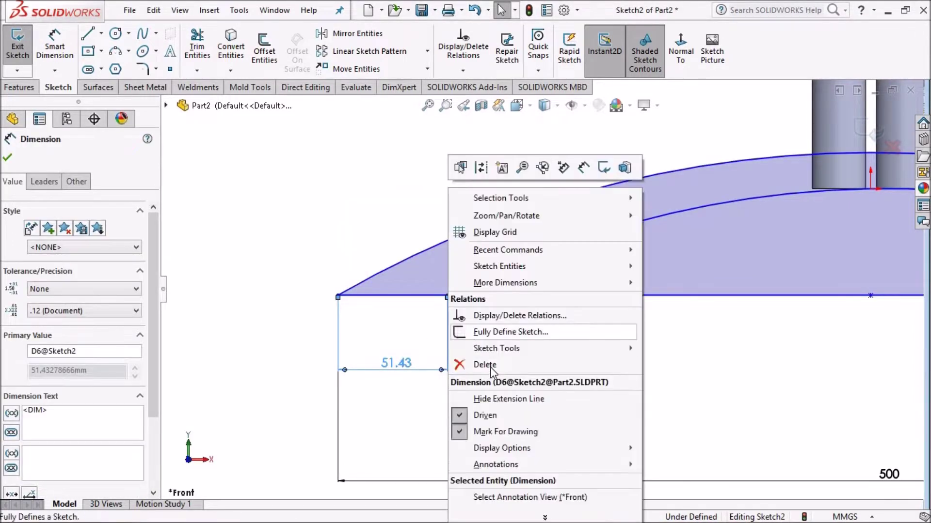
left_click(480, 363)
right_click(195, 38)
left_click(79, 38)
left_click(67, 41)
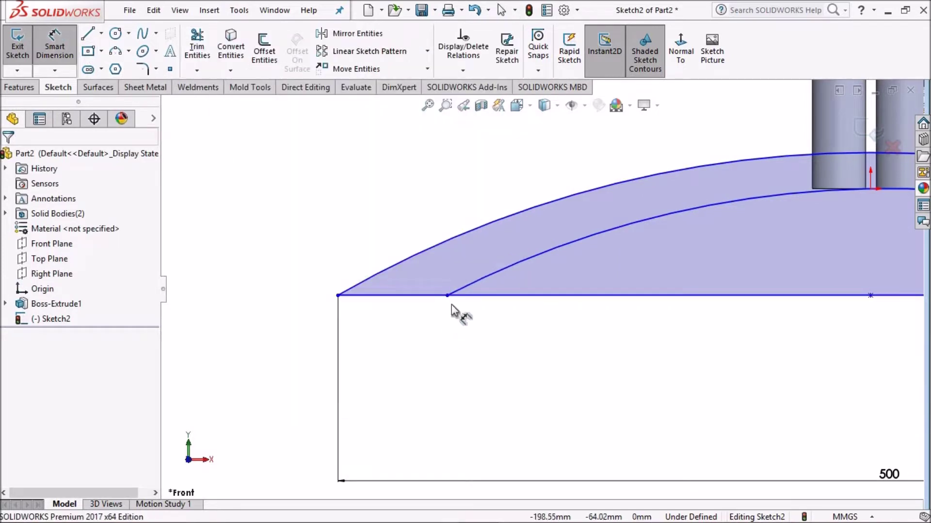
Step: Dimension the gap between the outer and inner arc left ends to 35
left_click(429, 296)
left_click(338, 295)
left_click(398, 345)
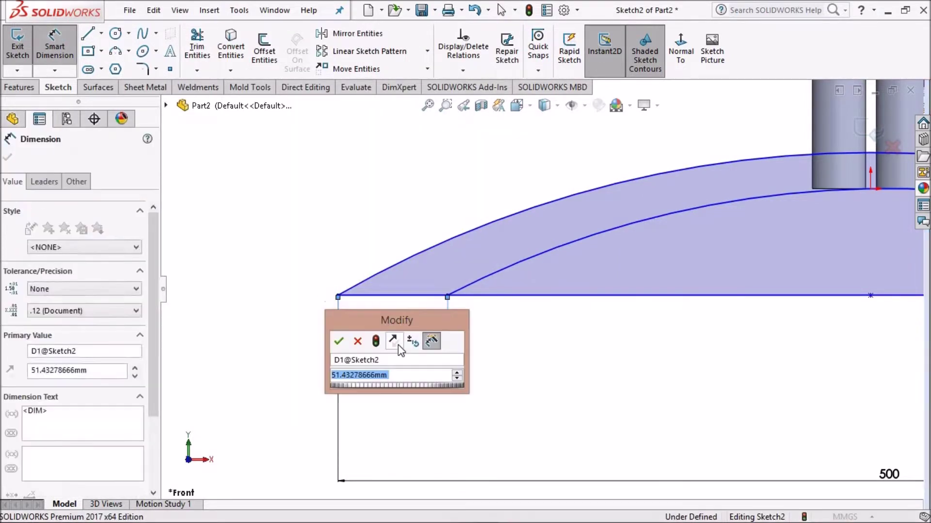
type("35")
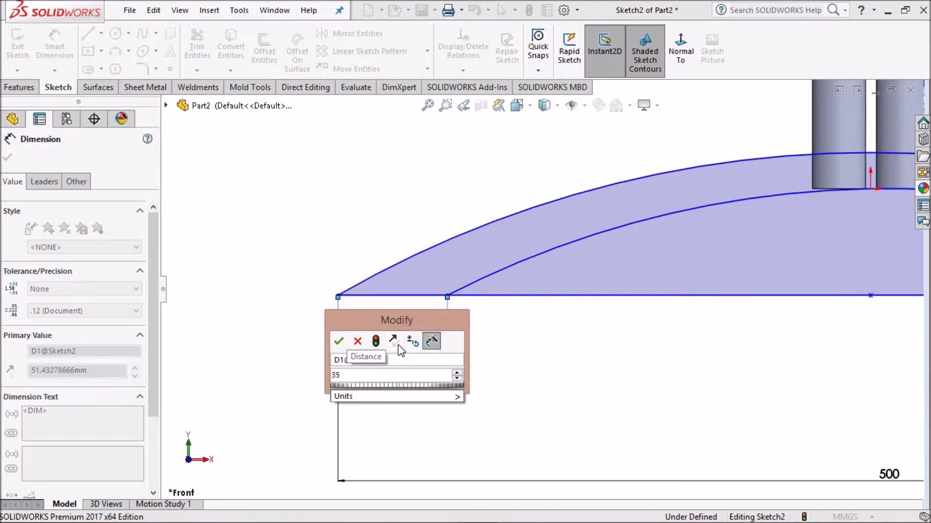
key("Return")
scroll(769, 333, "down", 3)
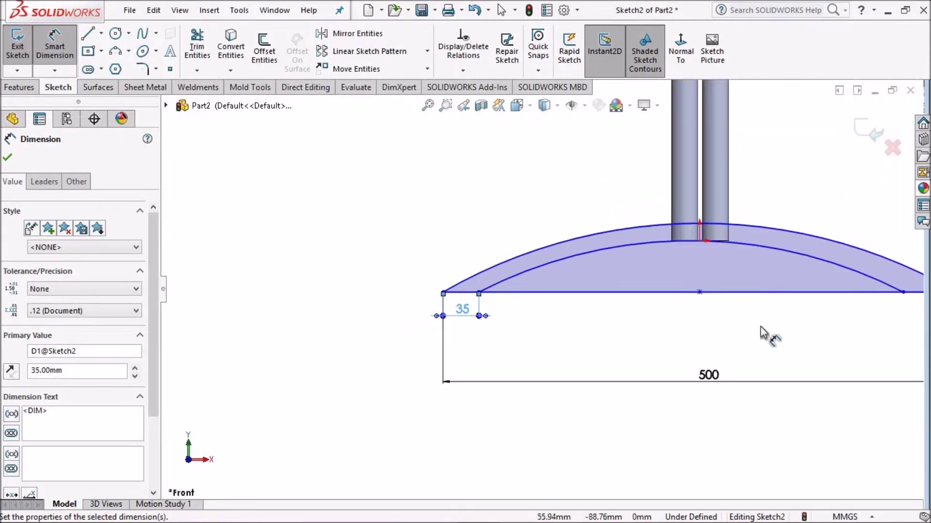
scroll(702, 301, "up", 1)
scroll(626, 276, "up", 3)
Step: Dimension the gap between the outer and inner arc right ends to 35 as well
left_click(589, 259)
left_click(705, 259)
left_click(651, 296)
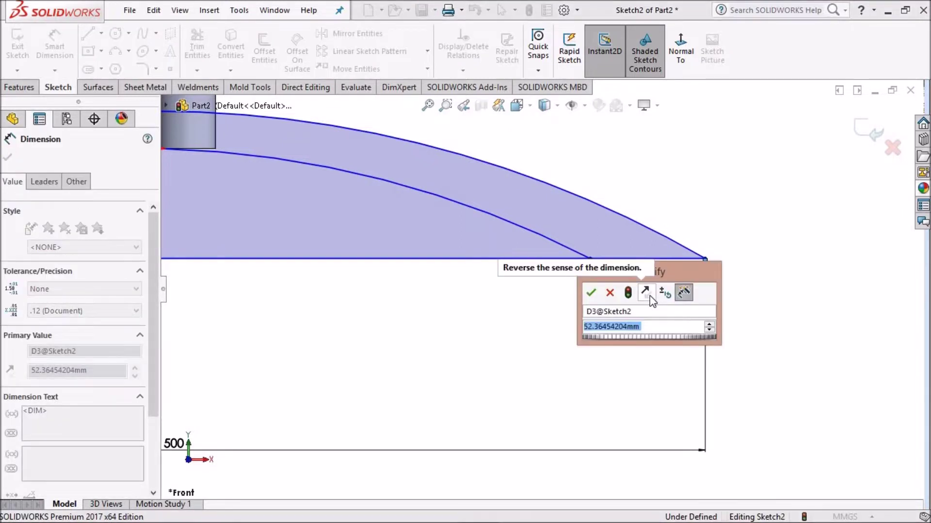
type("35")
key("Return")
scroll(517, 310, "up", 5)
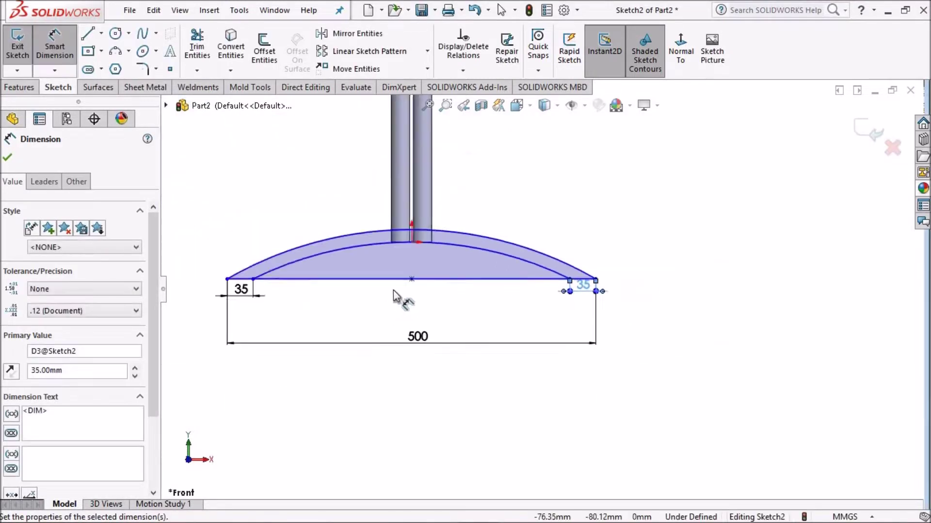
scroll(536, 266, "down", 3)
scroll(522, 306, "down", 3)
scroll(522, 306, "up", 3)
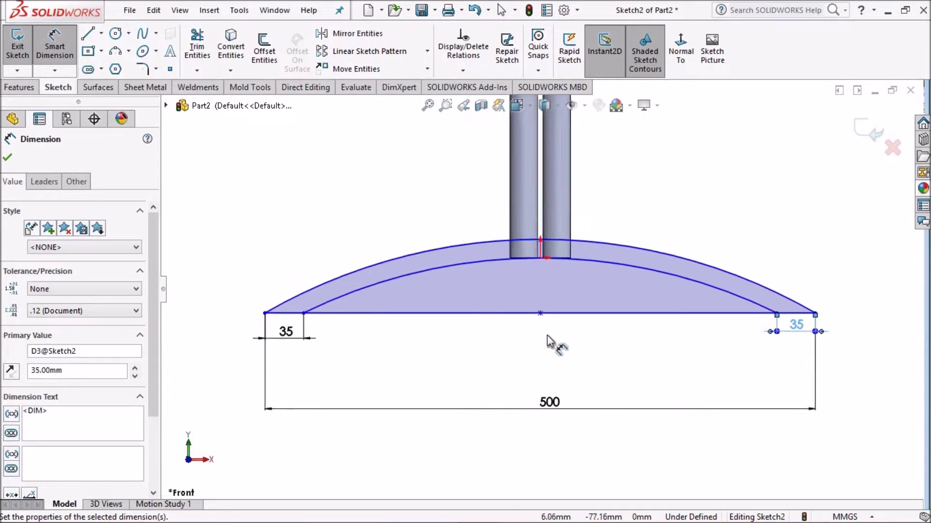
scroll(545, 334, "down", 2)
scroll(519, 247, "down", 2)
scroll(560, 216, "down", 2)
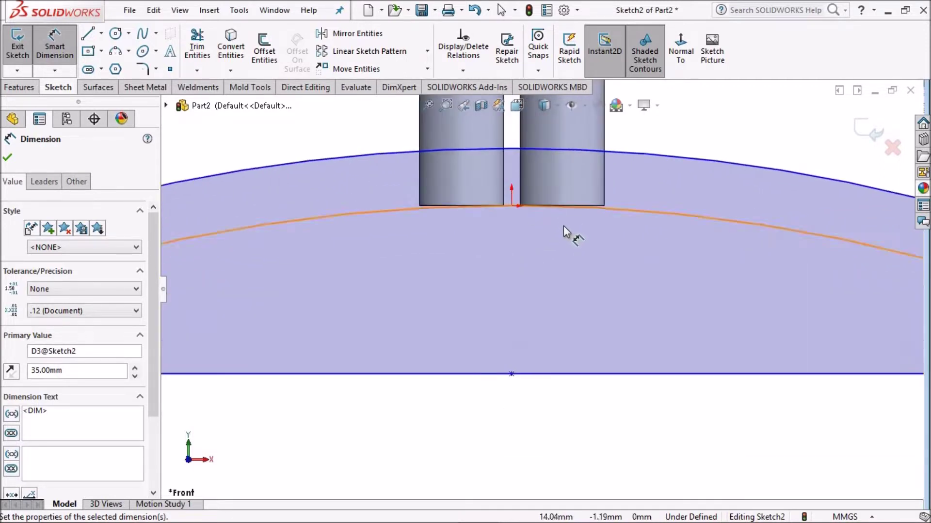
scroll(548, 286, "up", 3)
scroll(551, 313, "up", 3)
scroll(551, 316, "down", 2)
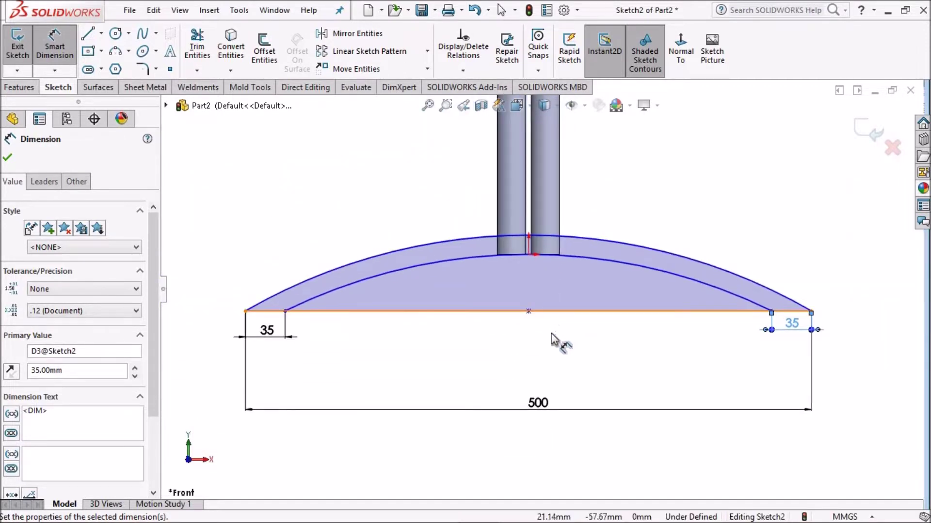
left_click(8, 159)
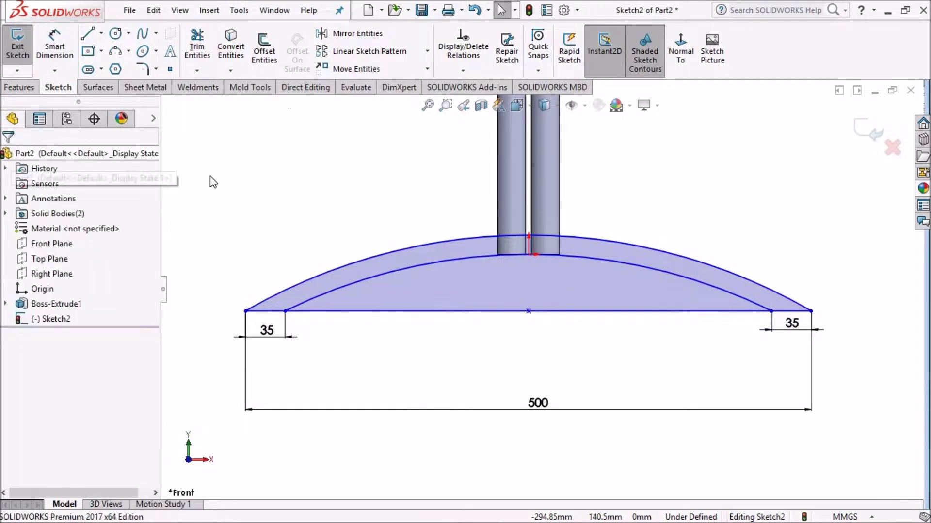
scroll(511, 316, "down", 1)
key("d")
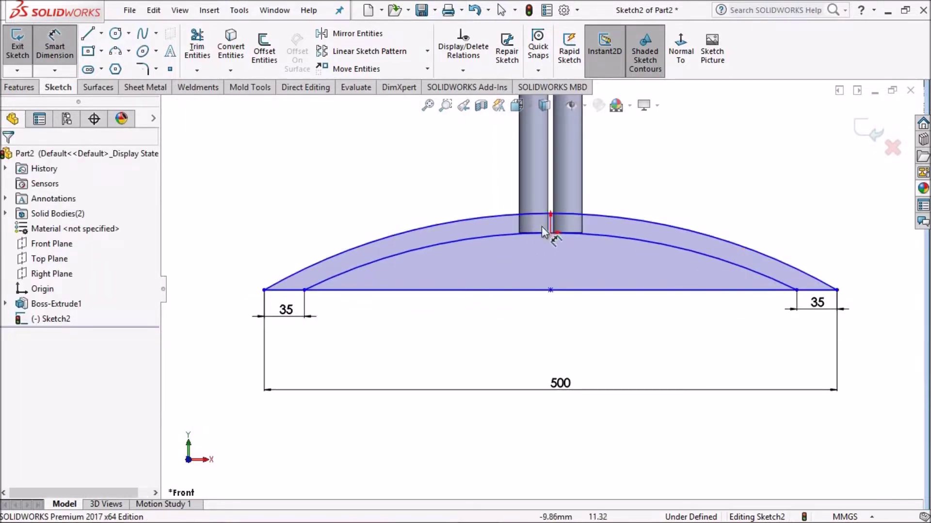
left_click(551, 233)
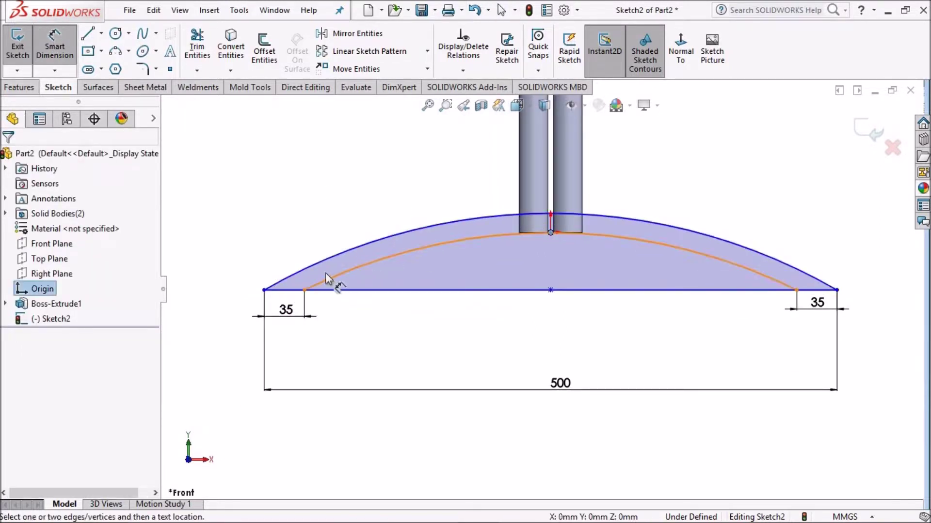
left_click(264, 290)
left_click(395, 170)
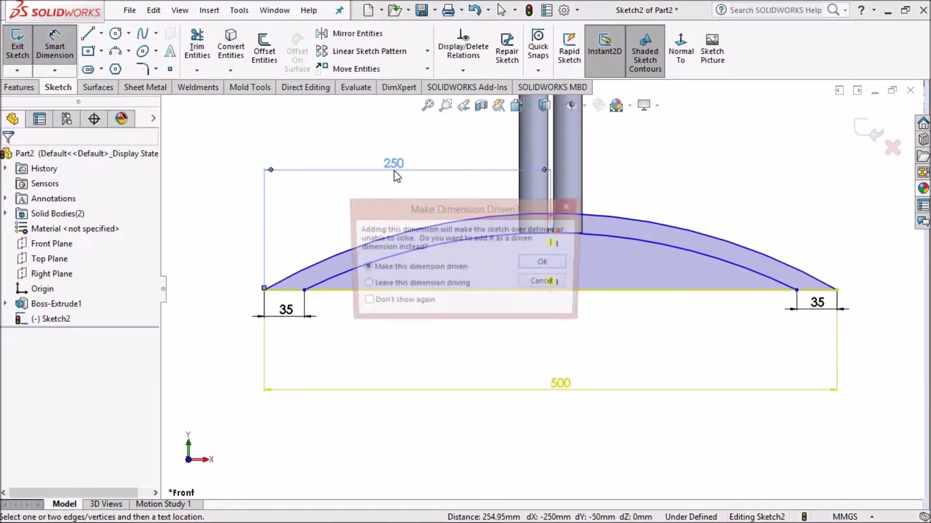
left_click(570, 208)
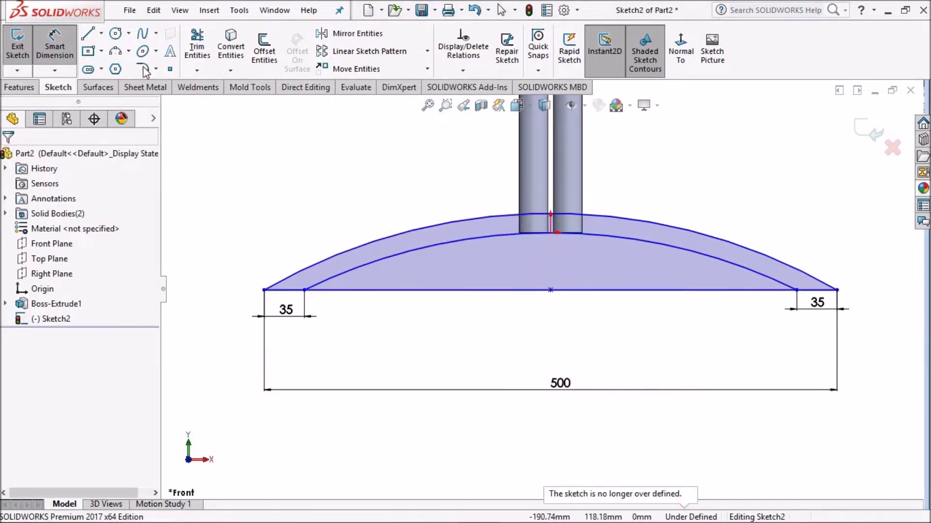
left_click(49, 48)
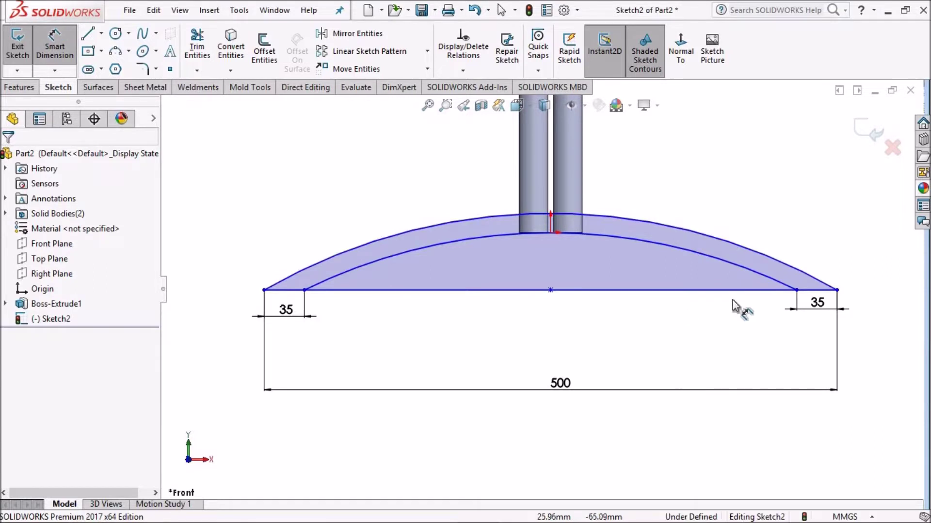
left_click(837, 290)
left_click(550, 232)
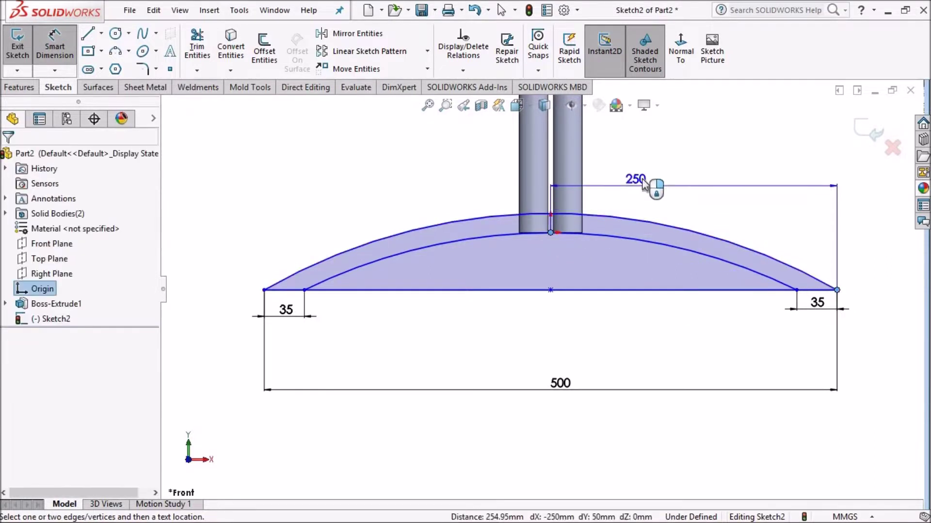
key("Escape")
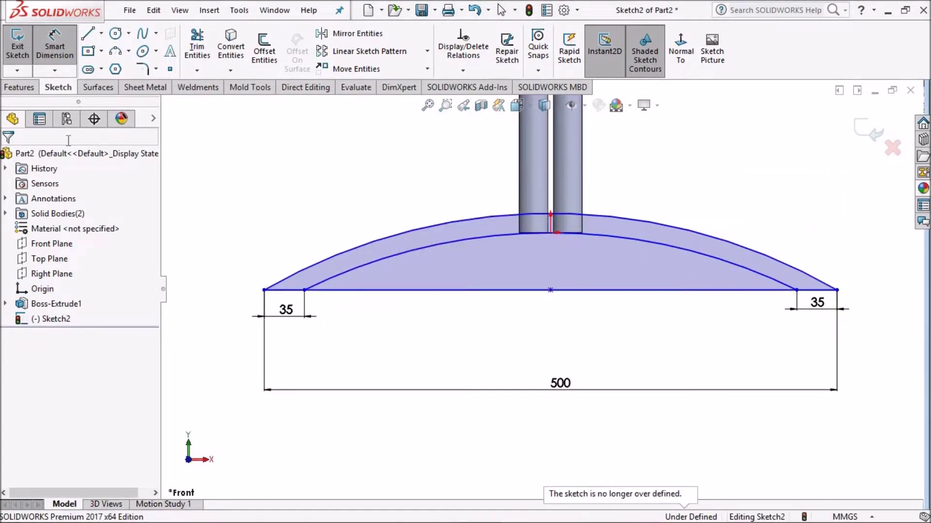
Step: Start Extruded Boss/Base and cancel it without extruding
left_click(20, 87)
left_click(24, 49)
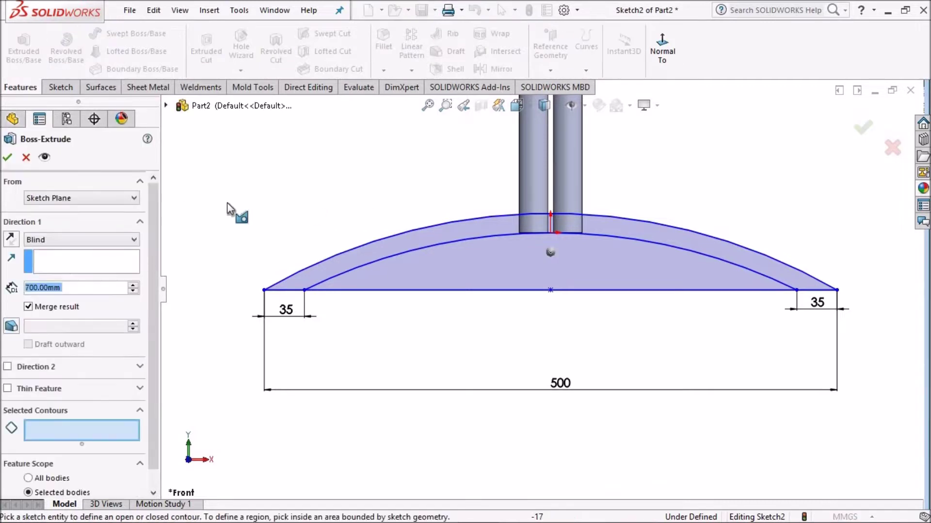
scroll(460, 264, "up", 3)
scroll(508, 321, "down", 2)
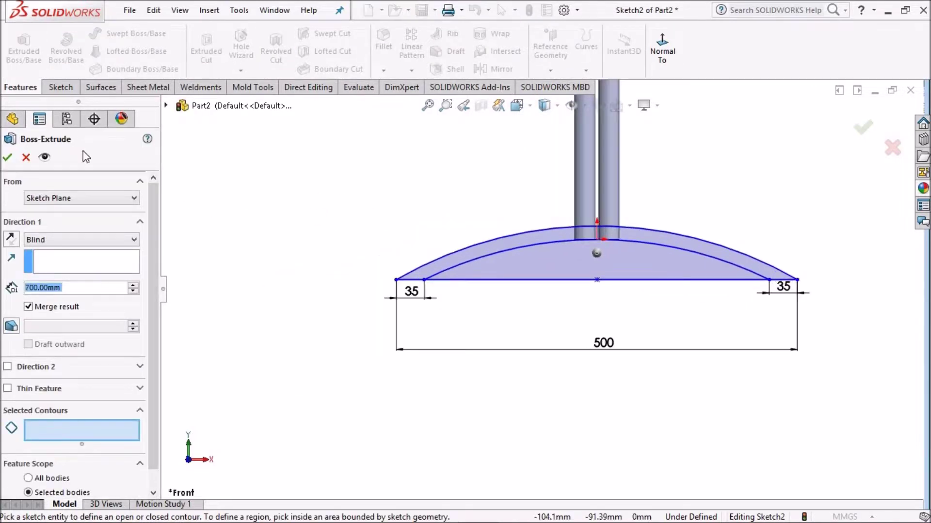
left_click(26, 158)
Step: Power-trim the bottom straight line away, then view the part in Isometric
left_click(58, 87)
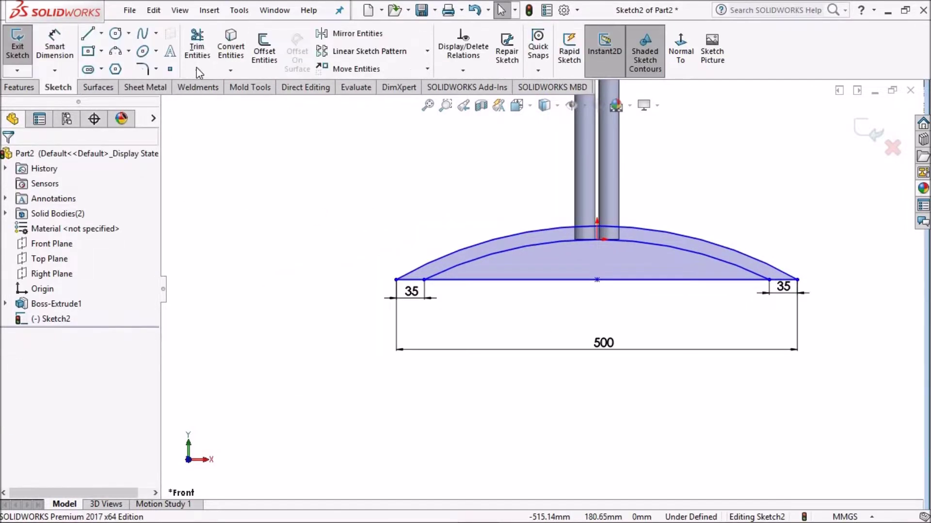
left_click(197, 47)
left_click_drag(500, 286, 676, 290)
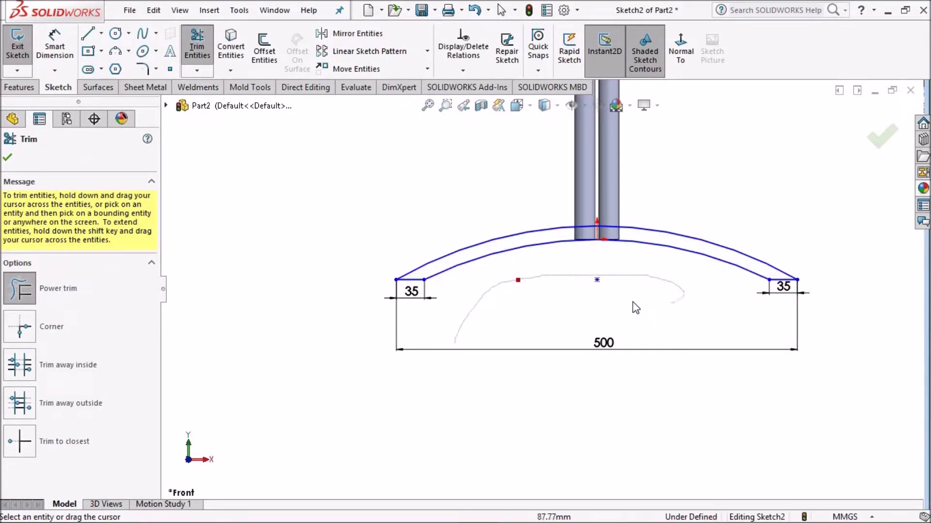
left_click(8, 159)
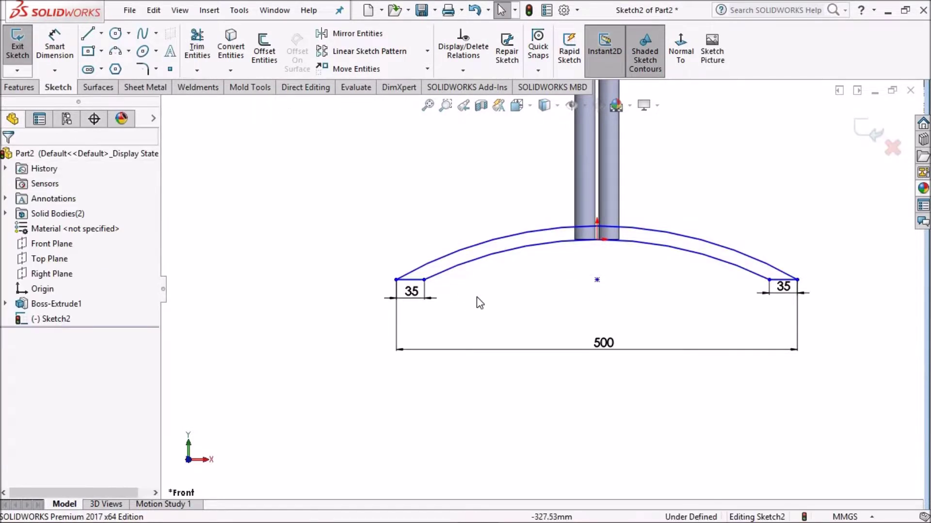
scroll(478, 263, "up", 2)
scroll(473, 242, "down", 2)
key("space")
left_click(547, 47)
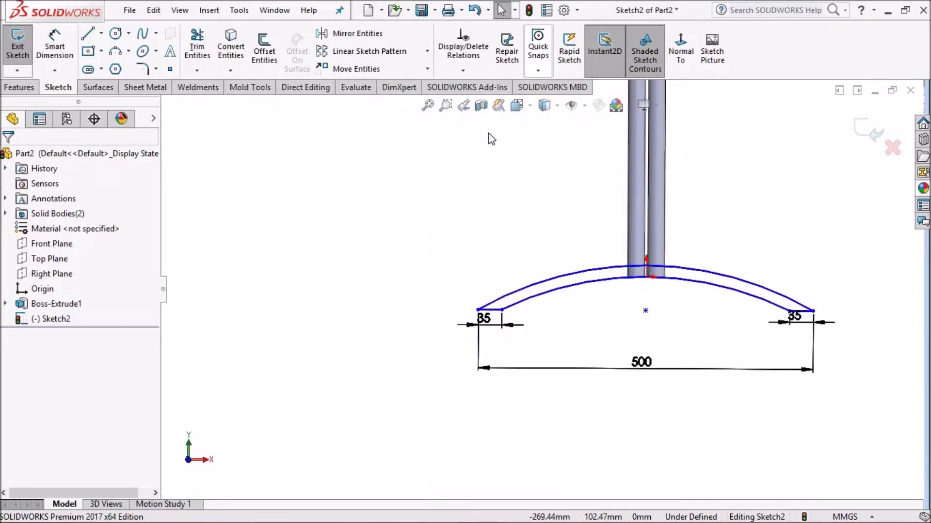
Step: Start Extruded Boss/Base with the arched strip as the profile
left_click(19, 87)
left_click(24, 48)
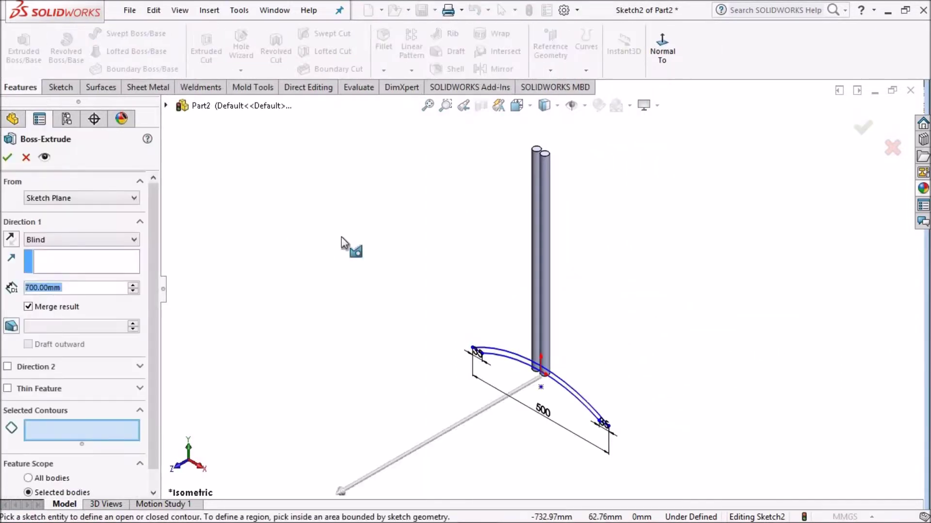
scroll(519, 387, "down", 3)
scroll(461, 285, "down", 3)
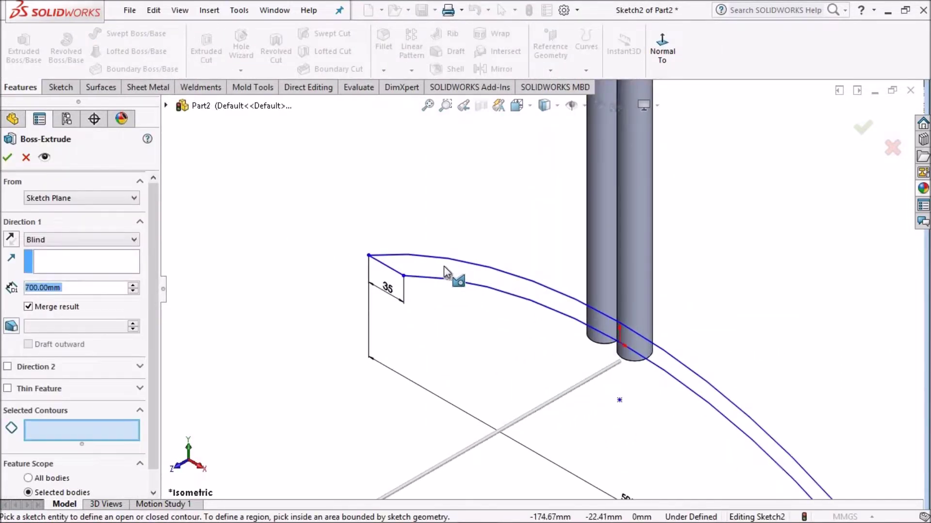
left_click(444, 266)
scroll(591, 350, "up", 4)
scroll(581, 372, "down", 1)
mouse_move(580, 373)
middle_mouse_down()
mouse_move(563, 371)
mouse_move(525, 326)
middle_mouse_up()
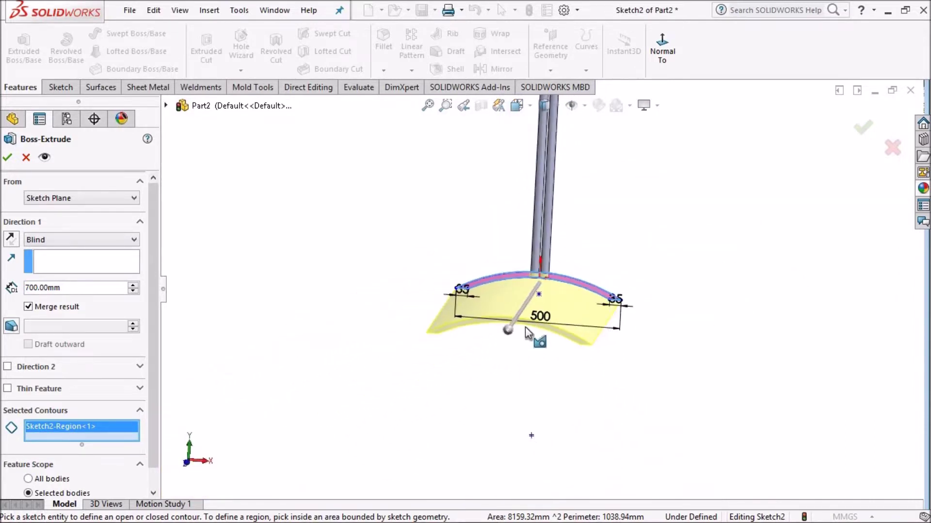
scroll(525, 327, "down", 3)
Step: Set the extrusion to Mid Plane with a 30 mm depth
left_click(72, 242)
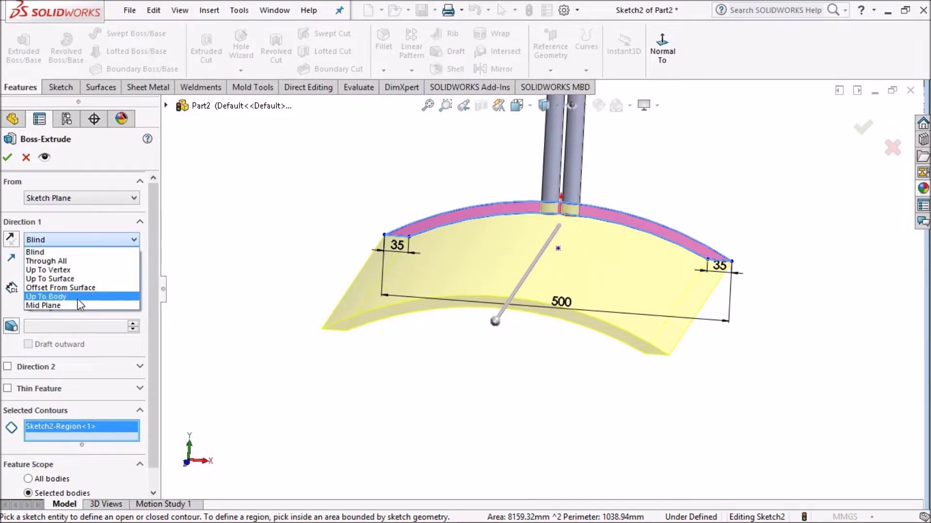
left_click(80, 305)
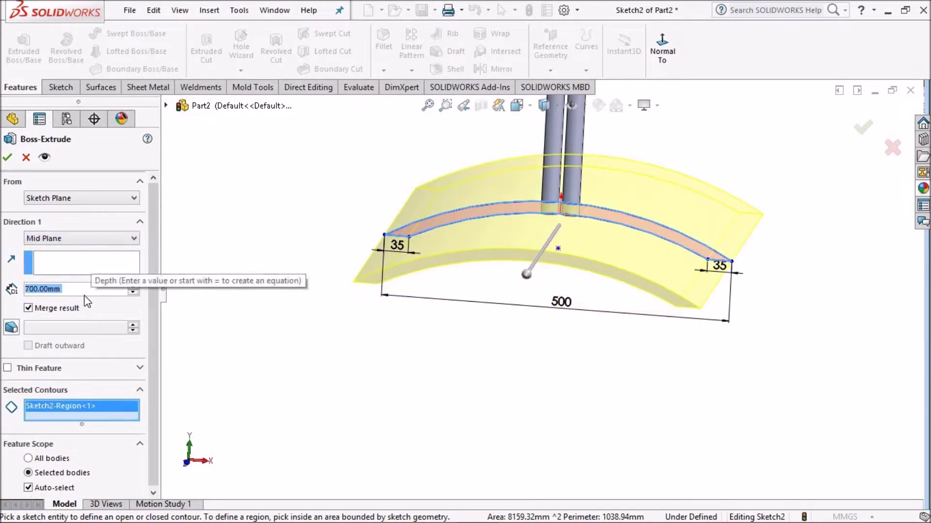
type("30")
key("Return")
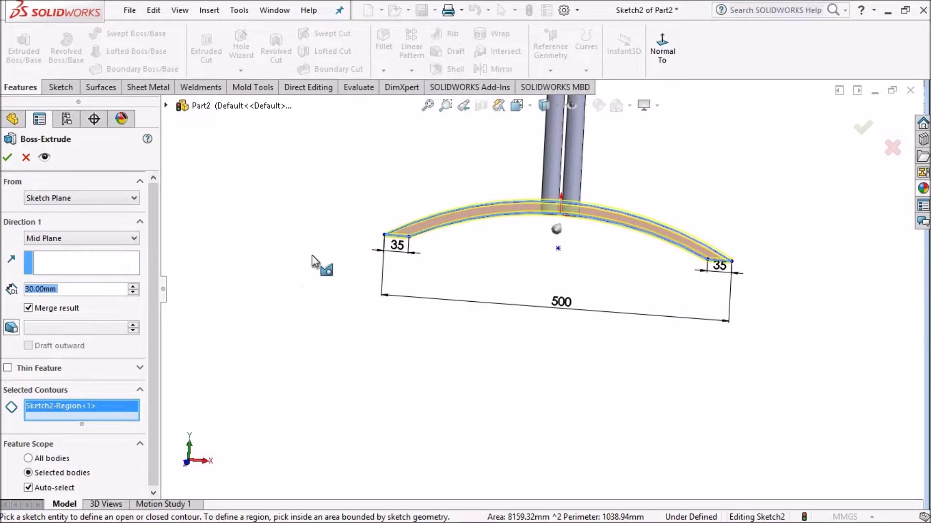
scroll(315, 257, "down", 3)
scroll(638, 280, "up", 2)
scroll(737, 305, "up", 2)
mouse_move(737, 306)
middle_mouse_down()
mouse_move(638, 322)
mouse_move(723, 329)
mouse_move(769, 374)
mouse_move(744, 362)
middle_mouse_up()
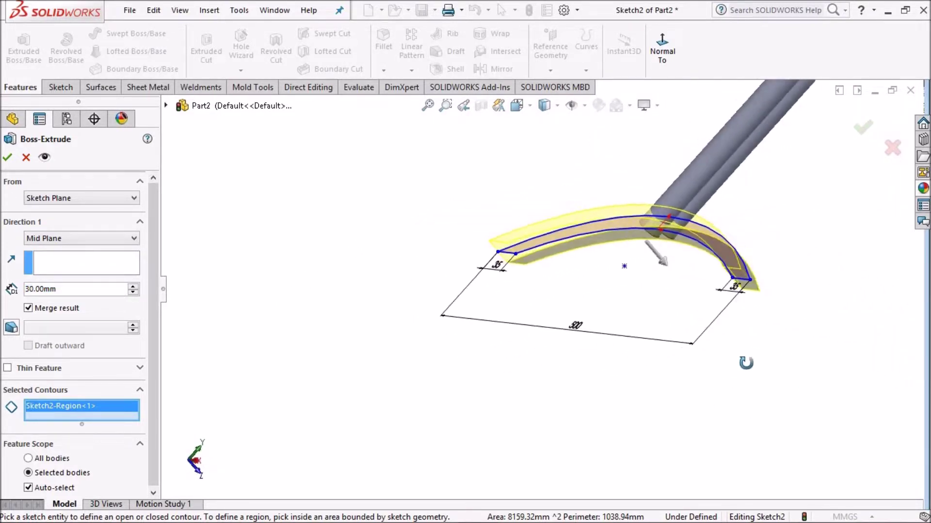
key("ctrl+1")
Step: Change the depth to 35 mm and accept the foot extrusion
double_click(61, 290)
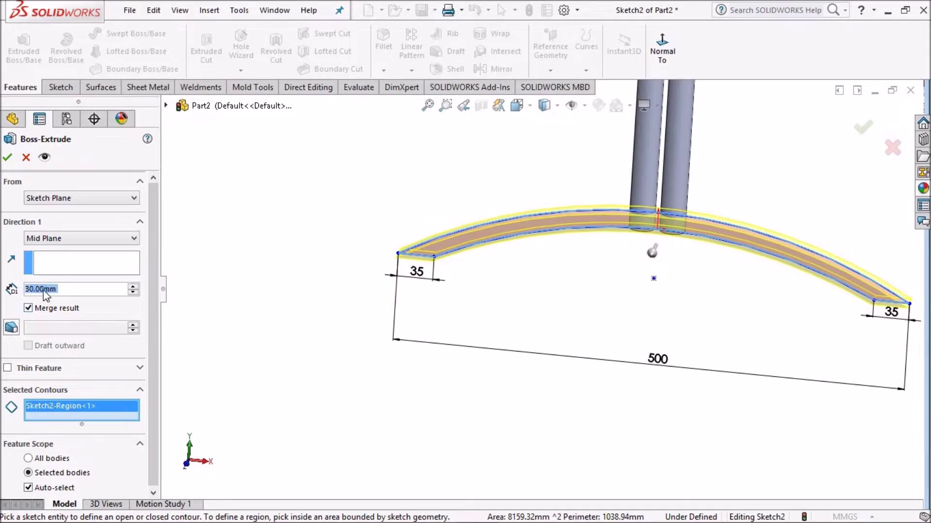
type("35")
key("Return")
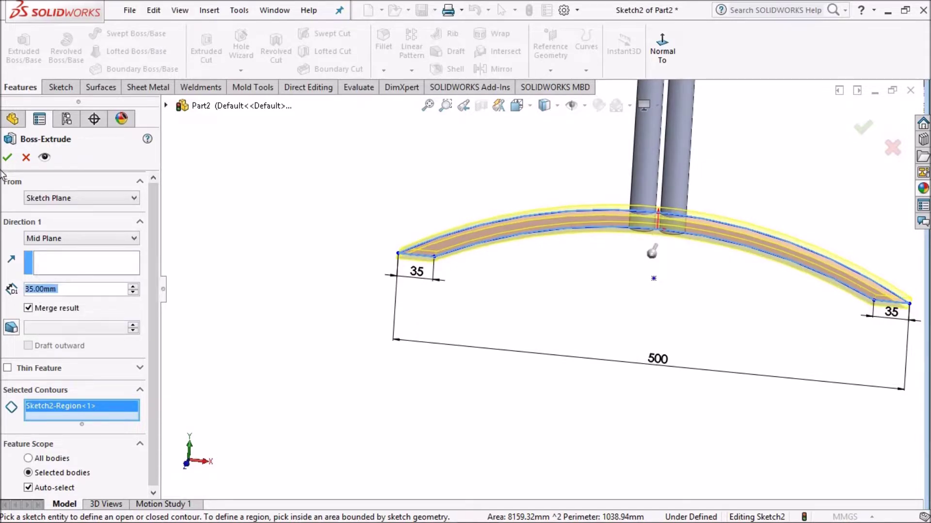
left_click(15, 157)
mouse_move(559, 266)
middle_mouse_down()
mouse_move(621, 296)
mouse_move(540, 224)
mouse_move(478, 249)
mouse_move(447, 278)
mouse_move(494, 261)
middle_mouse_up()
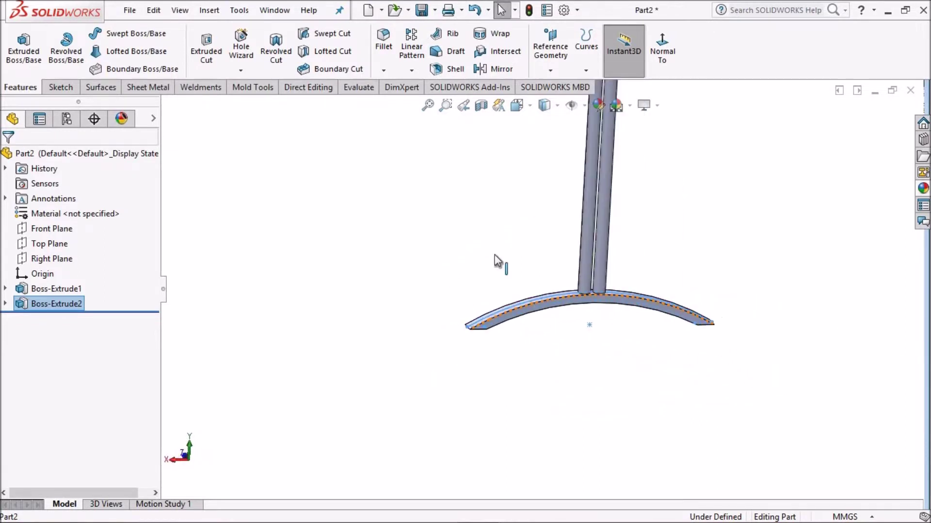
Step: Start a new sketch on the top face of the left post
key("space")
left_click(558, 47)
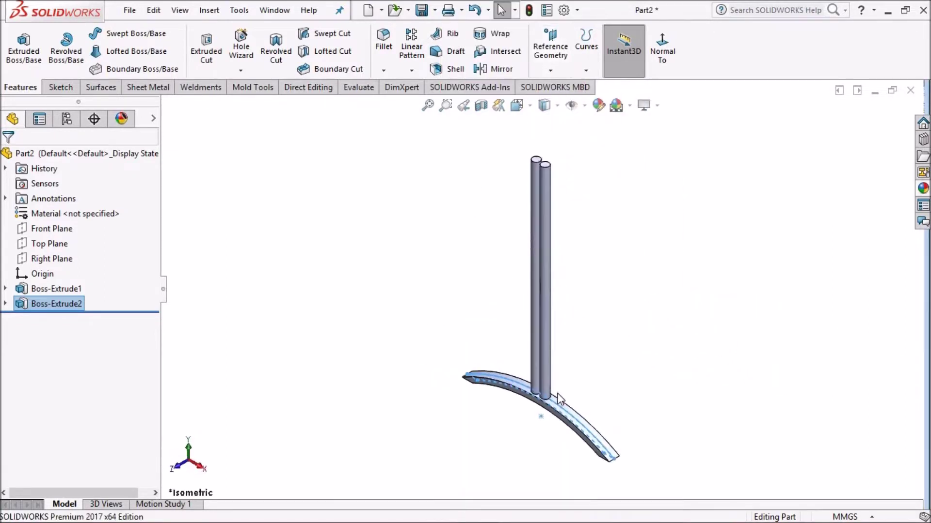
scroll(625, 475, "down", 3)
scroll(626, 475, "up", 2)
mouse_move(602, 443)
middle_mouse_down()
mouse_move(588, 407)
mouse_move(482, 280)
middle_mouse_up()
scroll(527, 241, "up", 3)
scroll(498, 199, "down", 2)
scroll(496, 207, "down", 2)
scroll(495, 202, "down", 1)
left_click(500, 213)
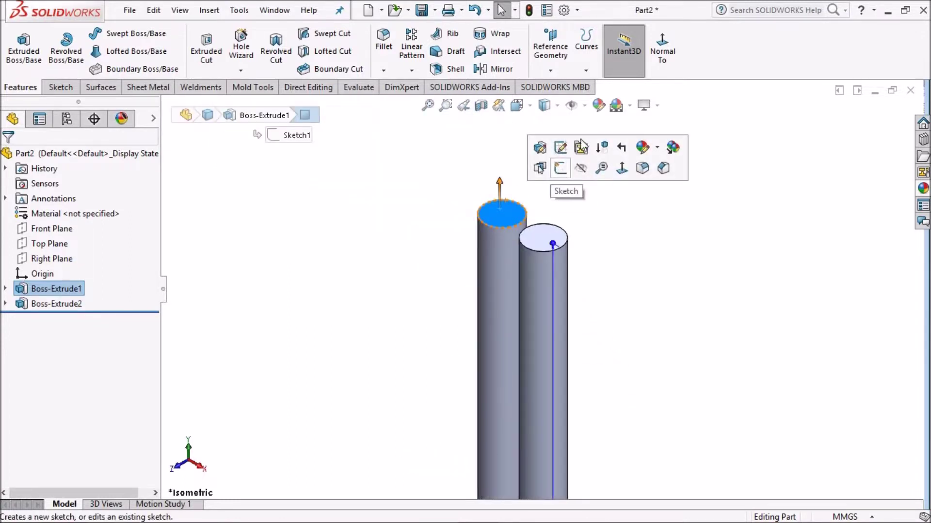
left_click(560, 168)
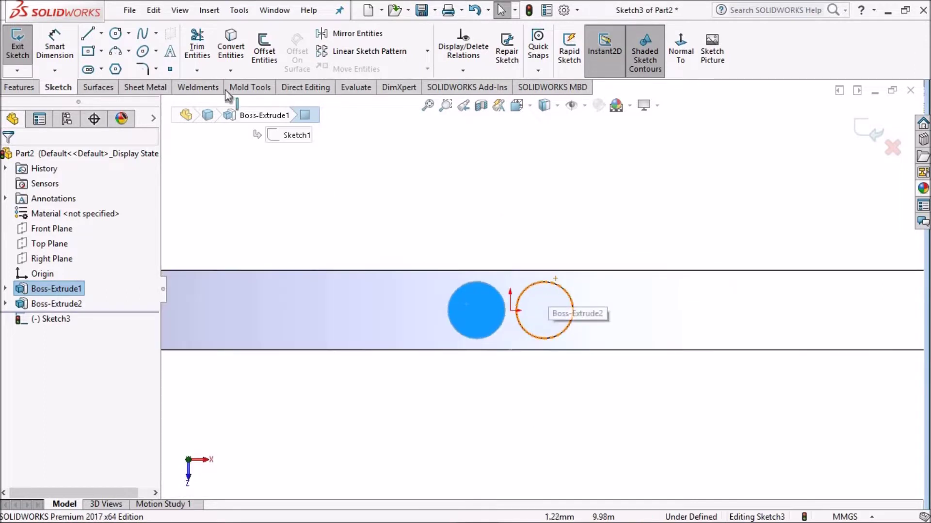
Step: Draw a center rectangle from the origin enclosing both post circles
left_click(102, 51)
left_click(128, 83)
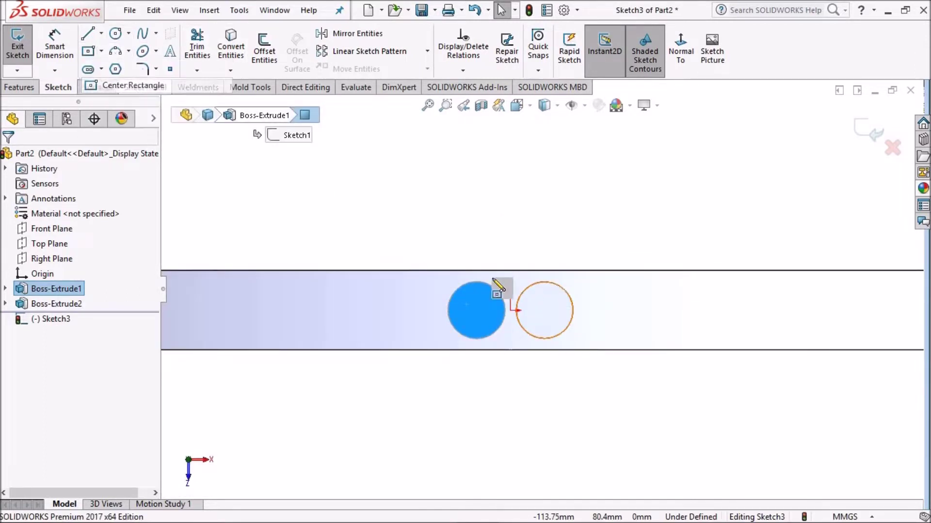
left_click(510, 311)
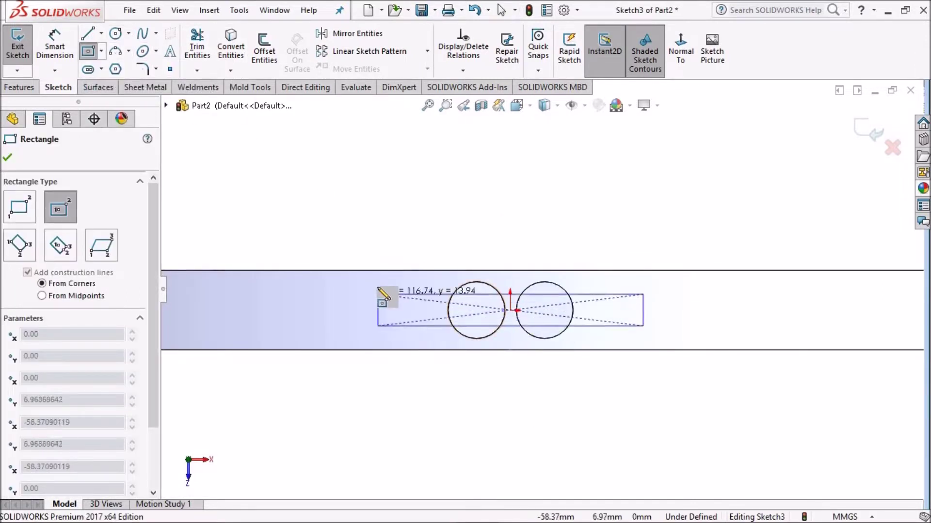
left_click(373, 237)
Step: Dimension the rectangle 250 mm wide and 200 mm high
left_click(55, 46)
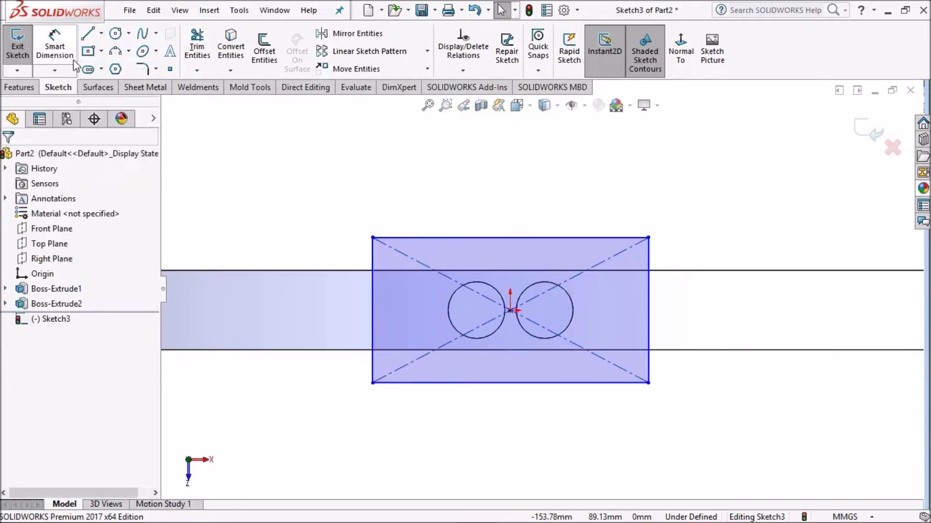
left_click(515, 194)
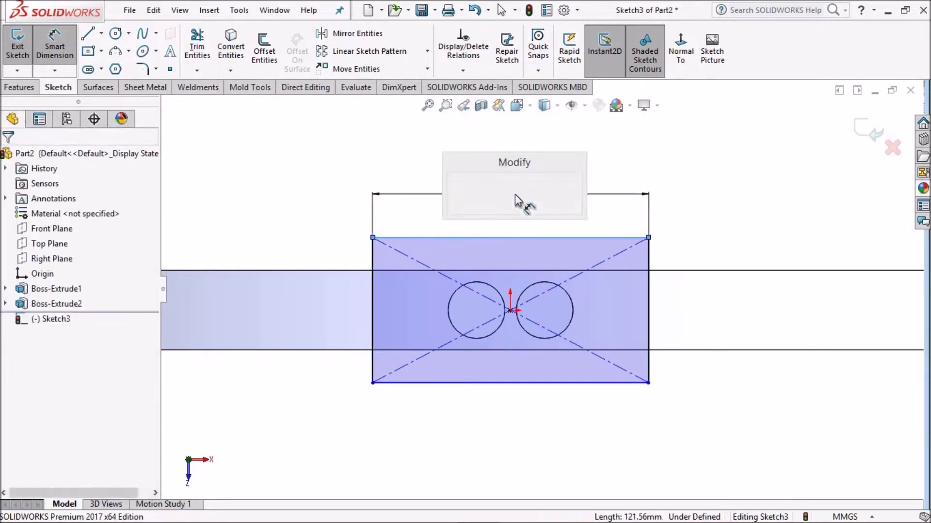
type("250")
key("Return")
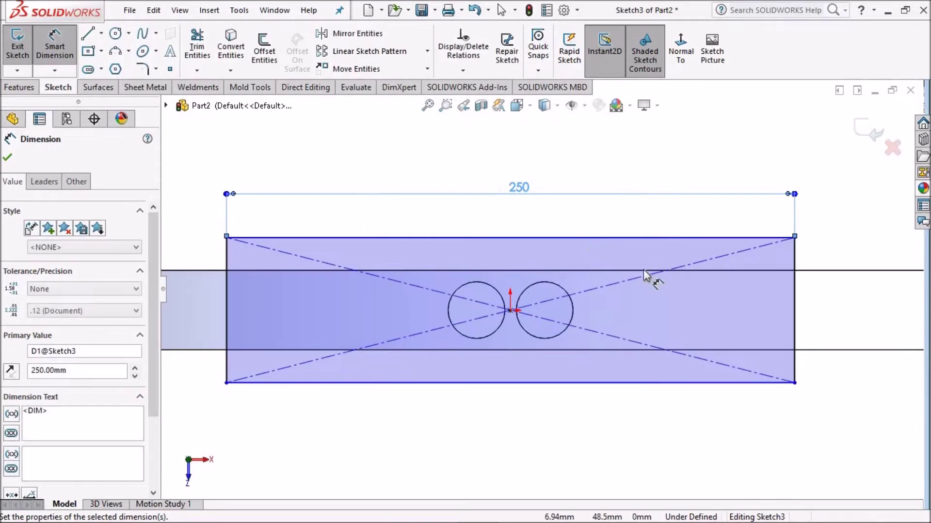
scroll(732, 291, "up", 2)
scroll(618, 305, "down", 1)
left_click(614, 305)
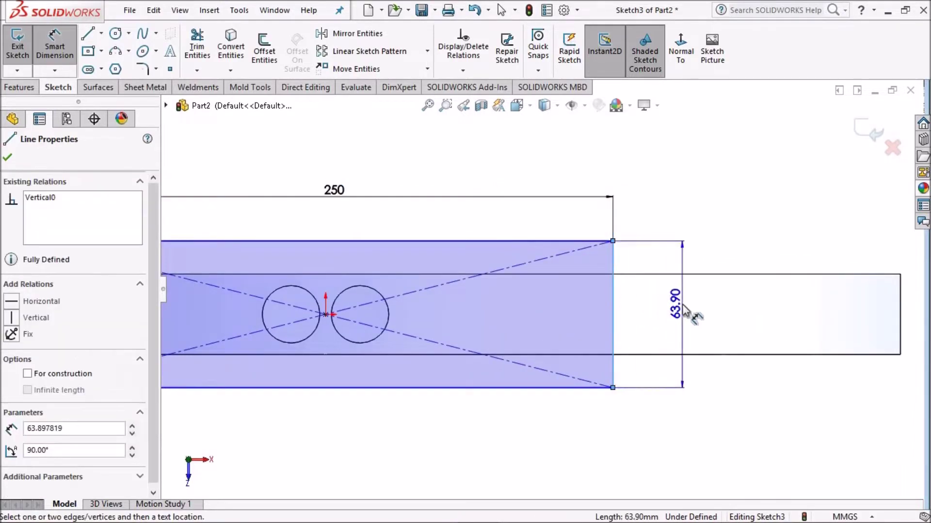
left_click(681, 311)
type("200")
key("Return")
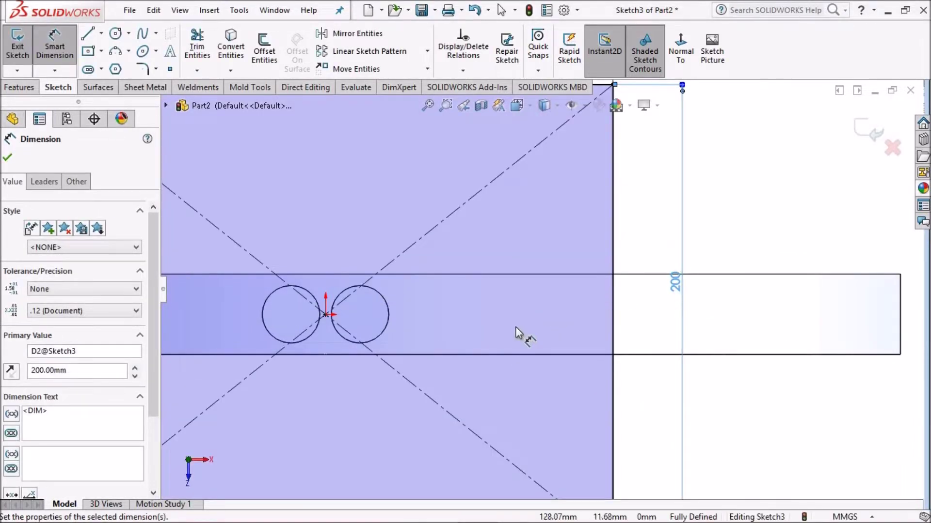
Step: Fit the sketch in an isometric view and start an Extruded Boss/Base on it
key("f")
left_click(442, 199)
key("space")
key("ctrl+7")
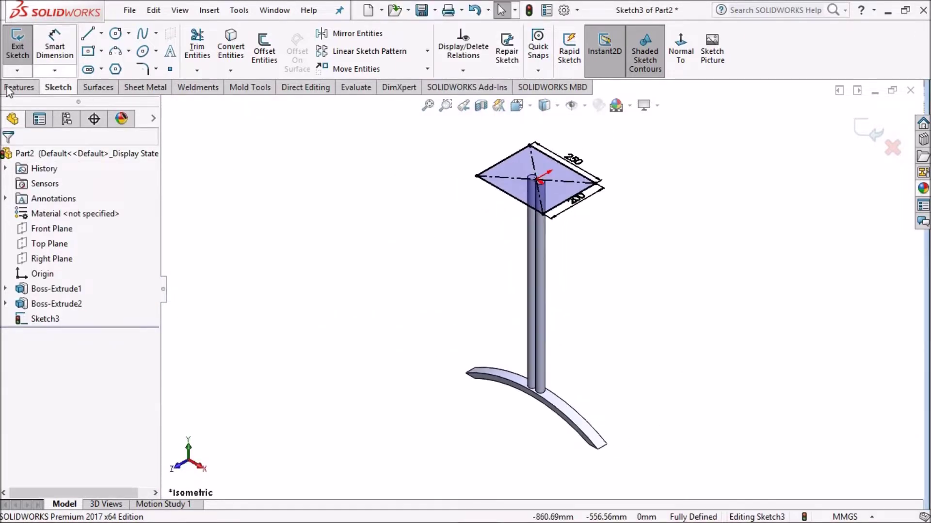
left_click(19, 87)
left_click(24, 46)
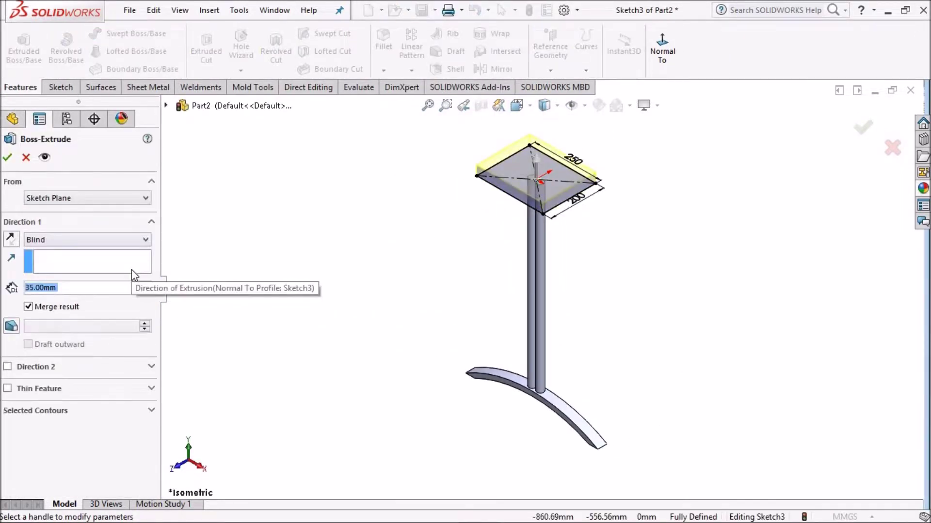
Step: Extrude the rectangle 20 mm into the top plate and view it isometrically
type("20")
key("Return")
key("Return")
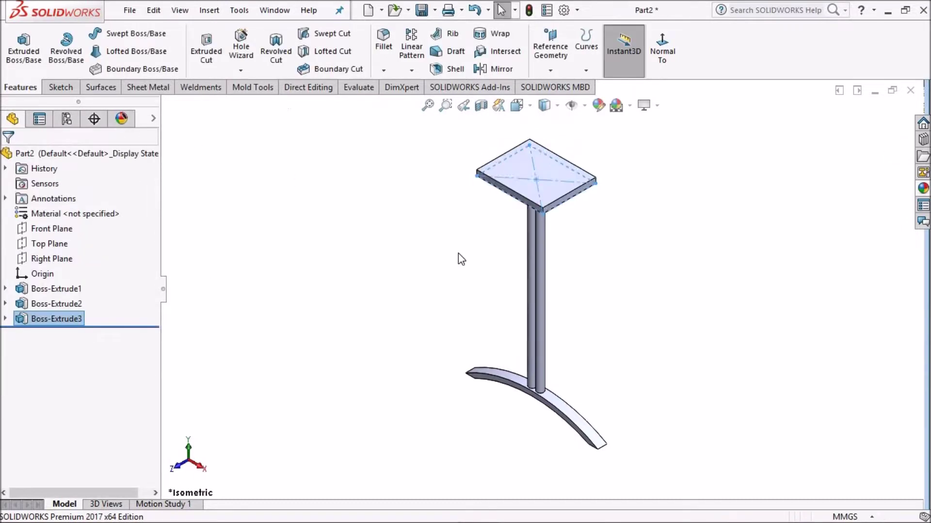
scroll(573, 279, "down", 3)
scroll(572, 279, "down", 5)
key("space")
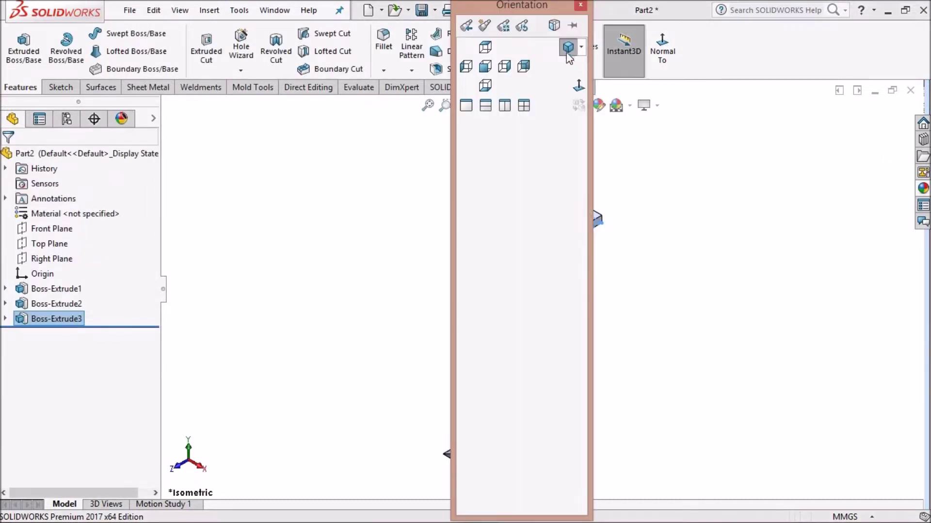
left_click(567, 49)
Step: Orbit to the part's underside and pick a face for a 10 mm fillet
left_click(615, 249)
scroll(572, 217, "up", 2)
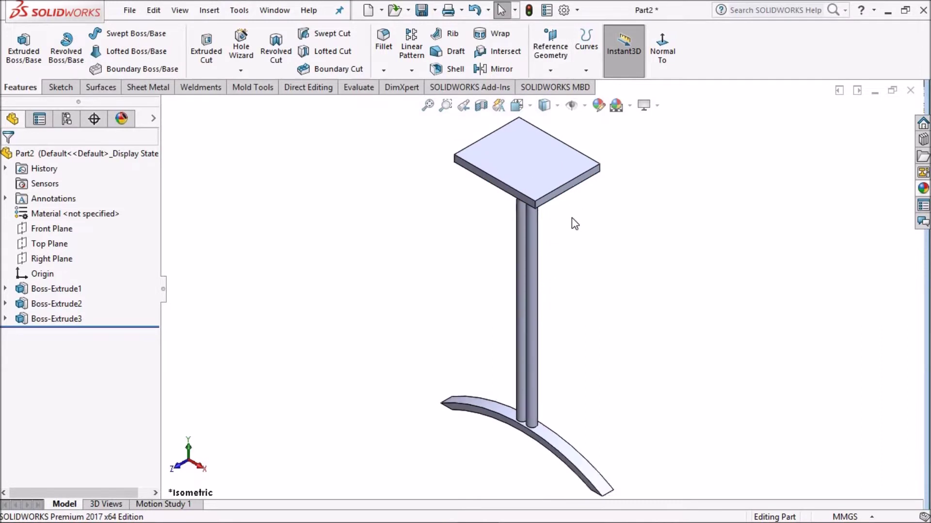
scroll(406, 114, "down", 2)
right_click_drag(383, 214, 324, 352)
mouse_move(395, 322)
middle_mouse_down()
mouse_move(499, 160)
mouse_move(505, 194)
middle_mouse_up()
left_click(488, 190)
Step: Apply the 10 mm face fillet as Fillet1
mouse_move(573, 245)
middle_mouse_down()
mouse_move(499, 311)
mouse_move(494, 349)
mouse_move(604, 373)
middle_mouse_up()
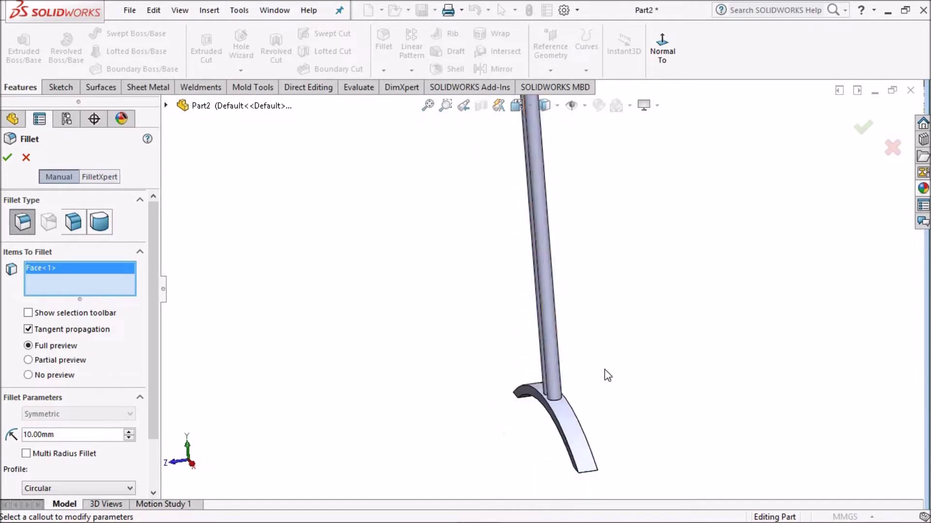
left_click(8, 159)
mouse_move(567, 239)
middle_mouse_down()
mouse_move(519, 250)
mouse_move(585, 224)
mouse_move(470, 430)
middle_mouse_up()
scroll(528, 365, "down", 5)
scroll(528, 365, "down", 2)
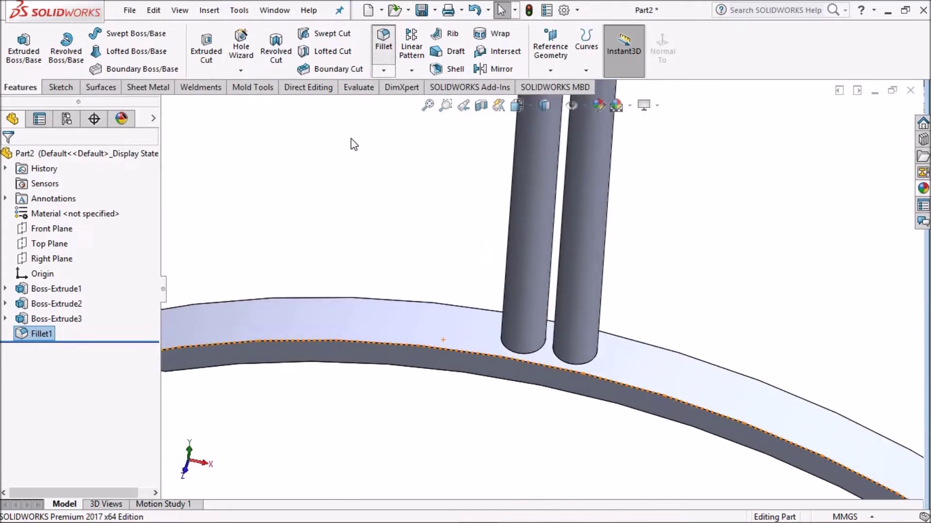
Step: Start a 5 mm fillet on the first two arched-foot edges
left_click(375, 59)
left_click(376, 344)
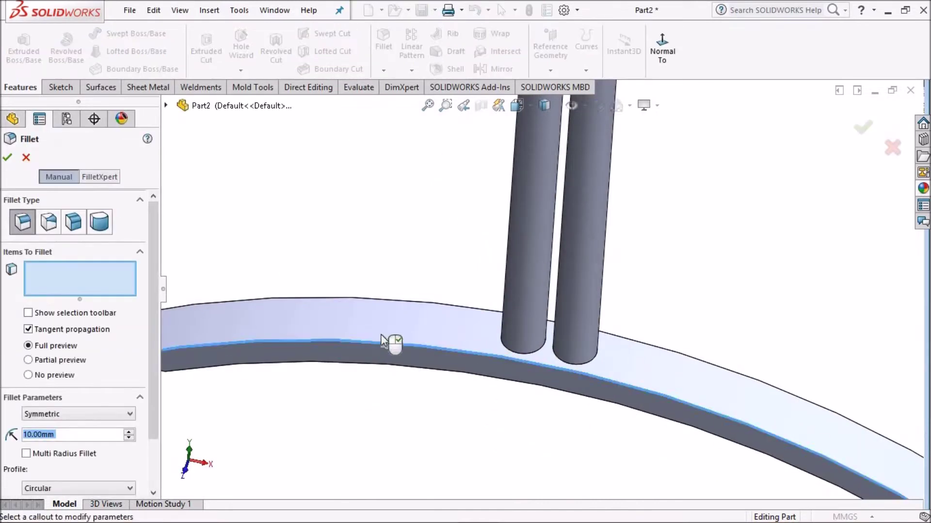
left_click(405, 301)
middle_click_drag(415, 359, 483, 281)
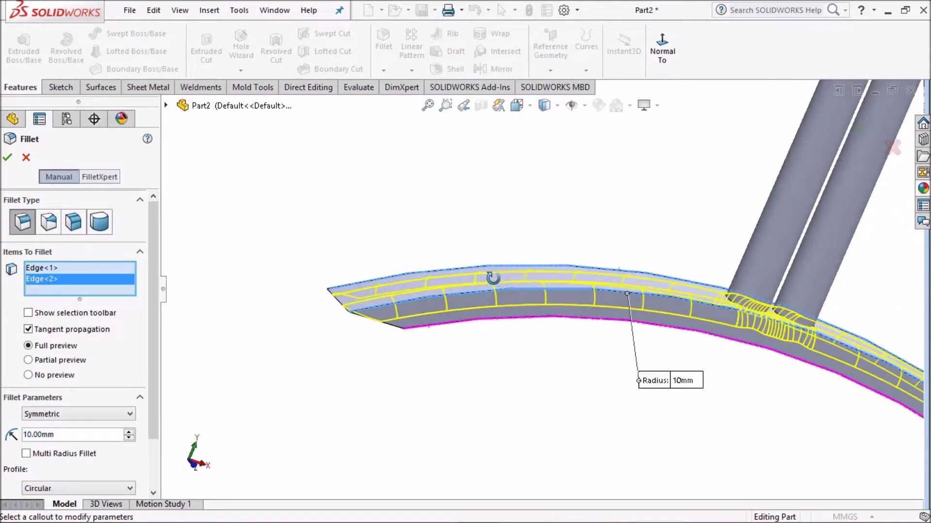
middle_click_drag(483, 281, 473, 320)
scroll(696, 298, "up", 2)
mouse_move(696, 298)
middle_mouse_down()
mouse_move(602, 308)
mouse_move(540, 322)
mouse_move(536, 333)
mouse_move(510, 316)
mouse_move(478, 342)
mouse_move(624, 324)
mouse_move(518, 293)
middle_mouse_up()
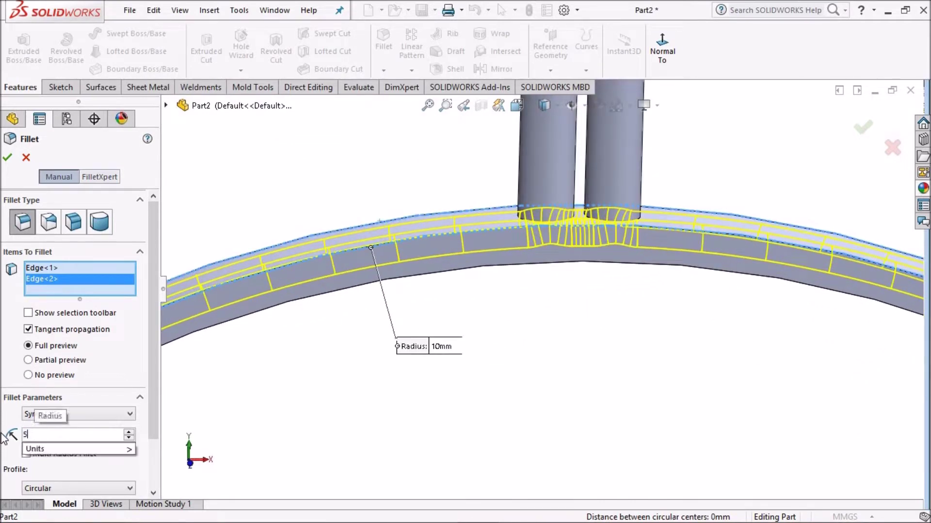
key("Return")
Step: Add the remaining two foot edges and apply the 5 mm Fillet2
mouse_move(614, 342)
middle_mouse_down()
mouse_move(495, 298)
mouse_move(522, 266)
middle_mouse_up()
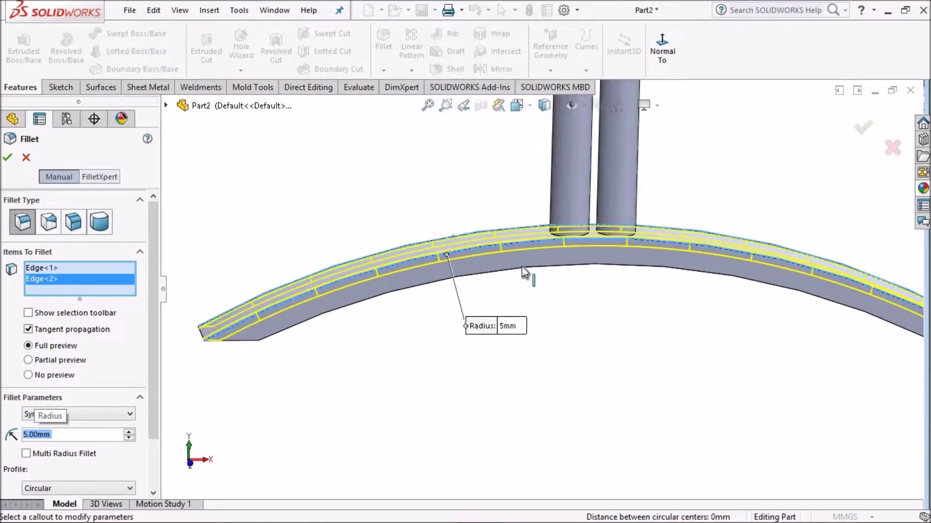
left_click(408, 294)
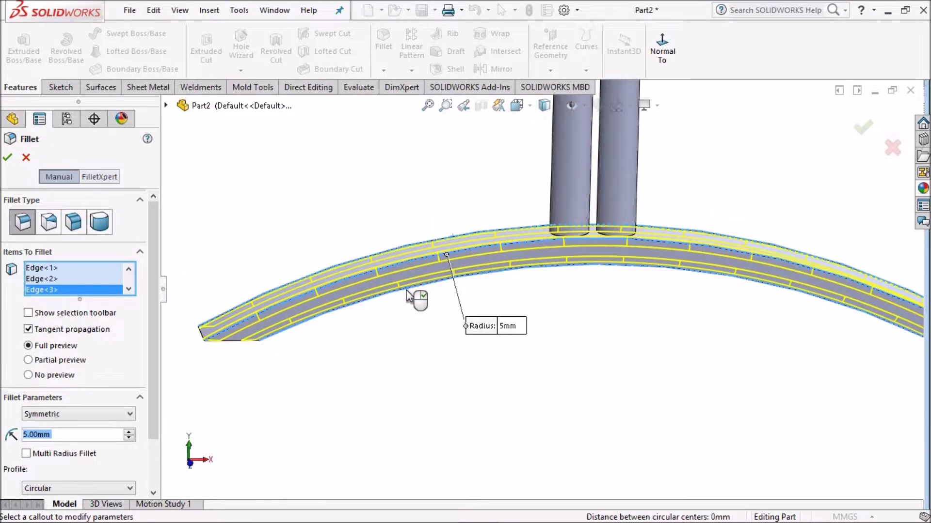
mouse_move(442, 264)
middle_mouse_down()
mouse_move(536, 307)
mouse_move(409, 264)
mouse_move(441, 291)
mouse_move(271, 230)
middle_mouse_up()
left_click(407, 262)
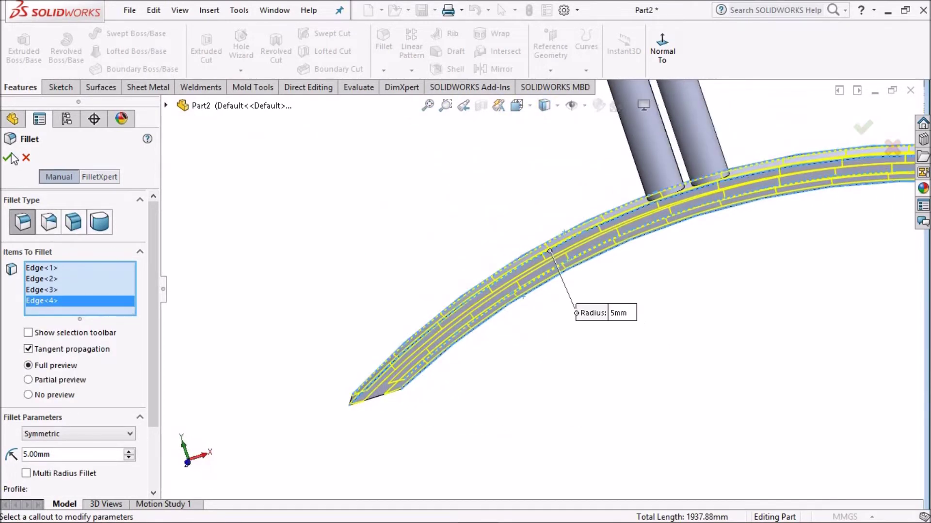
key("Return")
mouse_move(637, 232)
middle_mouse_down()
mouse_move(691, 270)
mouse_move(633, 266)
mouse_move(553, 285)
mouse_move(572, 309)
mouse_move(623, 291)
mouse_move(631, 320)
middle_mouse_up()
scroll(602, 291, "down", 5)
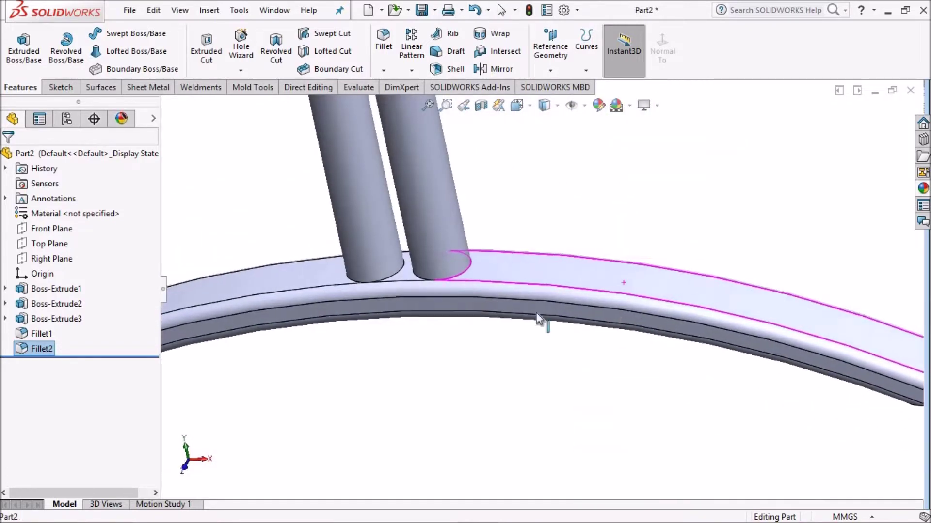
scroll(630, 320, "up", 5)
Step: View the stand isometrically and show the Metal appearances in the library
key("space")
left_click(651, 50)
scroll(574, 262, "down", 3)
scroll(576, 263, "up", 3)
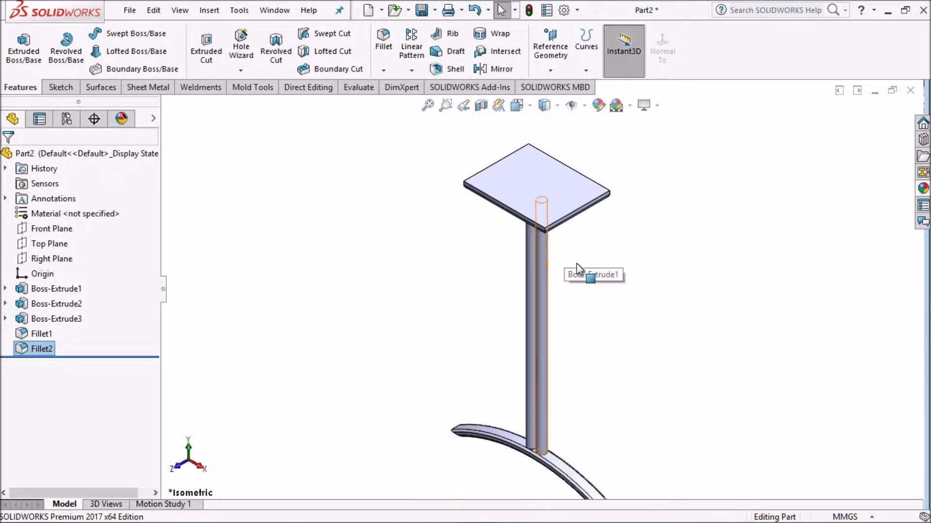
scroll(577, 263, "down", 2)
scroll(596, 260, "up", 1)
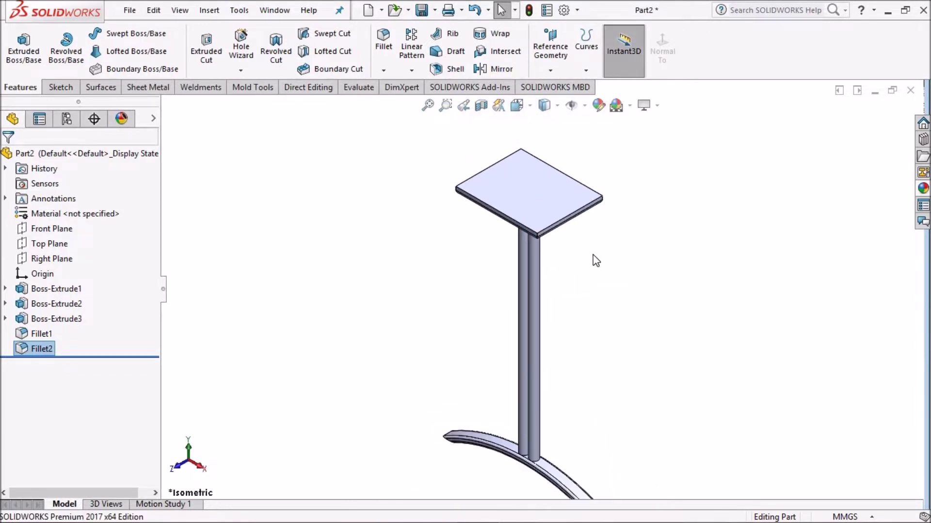
scroll(595, 261, "down", 1)
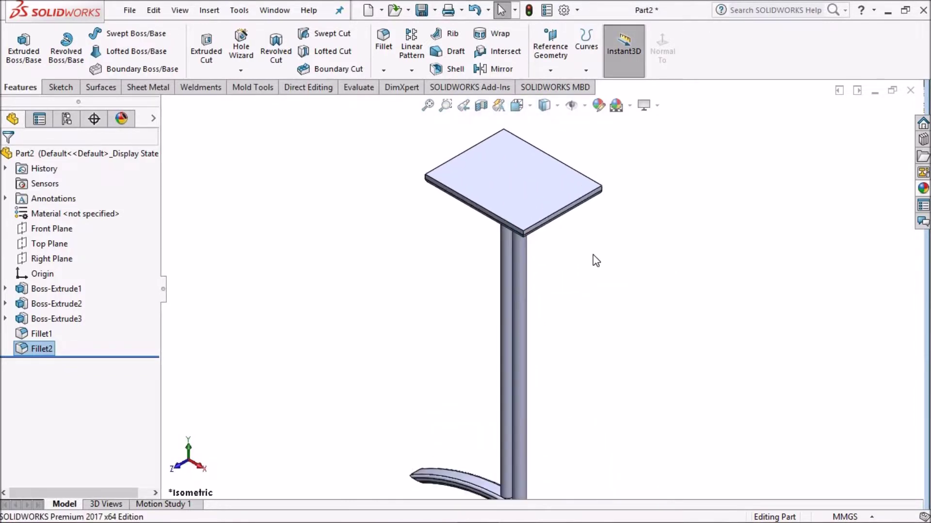
left_click(924, 189)
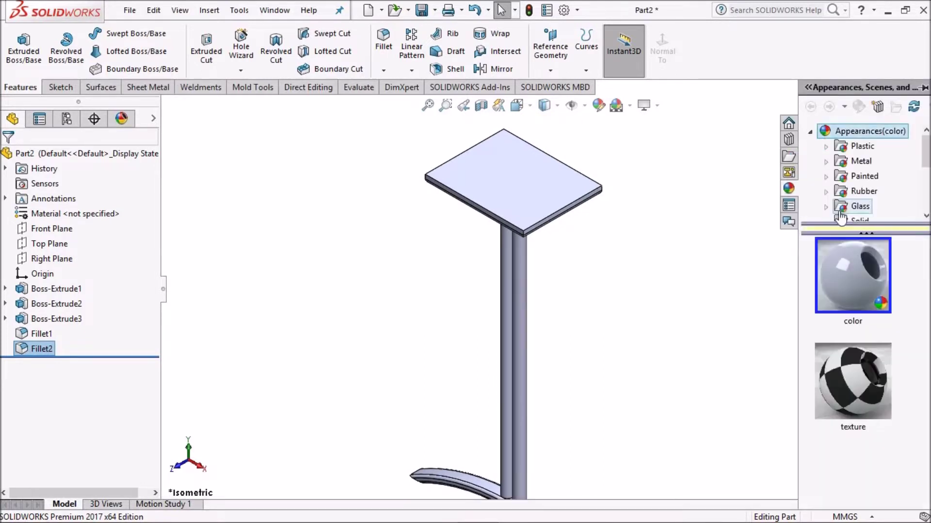
left_click(826, 161)
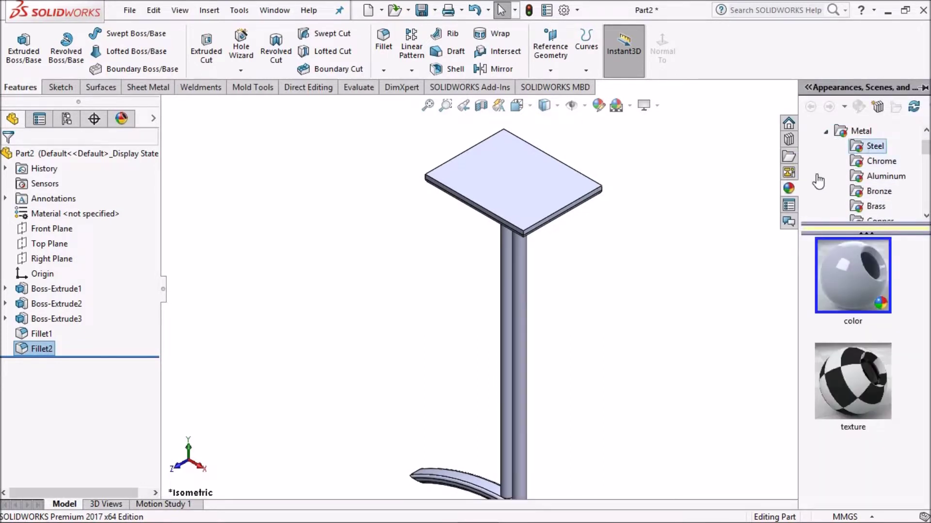
Step: Apply burnished steel to the whole stand part
scroll(928, 351, "down", 2)
left_click_drag(853, 276, 562, 196)
left_click(560, 198)
scroll(556, 333, "up", 3)
scroll(522, 287, "down", 3)
scroll(523, 281, "down", 2)
scroll(522, 271, "up", 3)
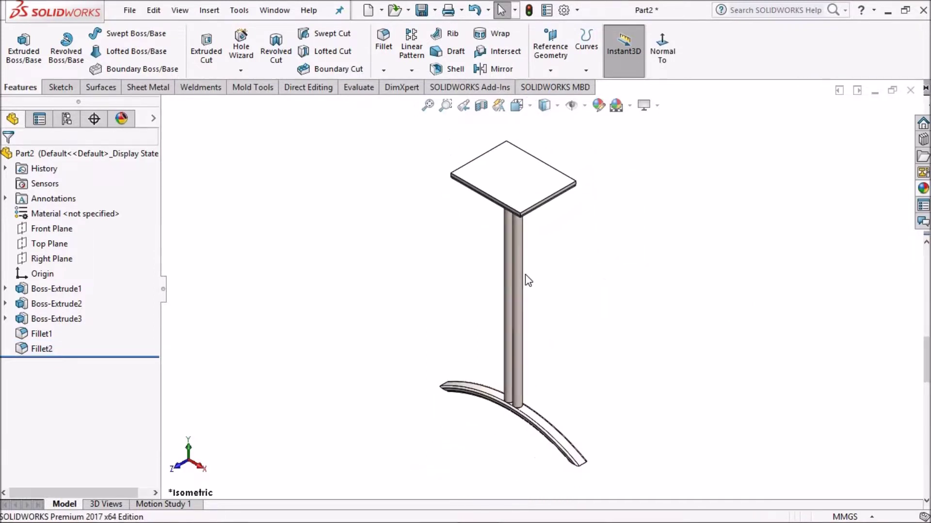
scroll(584, 349, "down", 2)
scroll(567, 261, "up", 2)
scroll(566, 252, "down", 1)
scroll(564, 255, "up", 1)
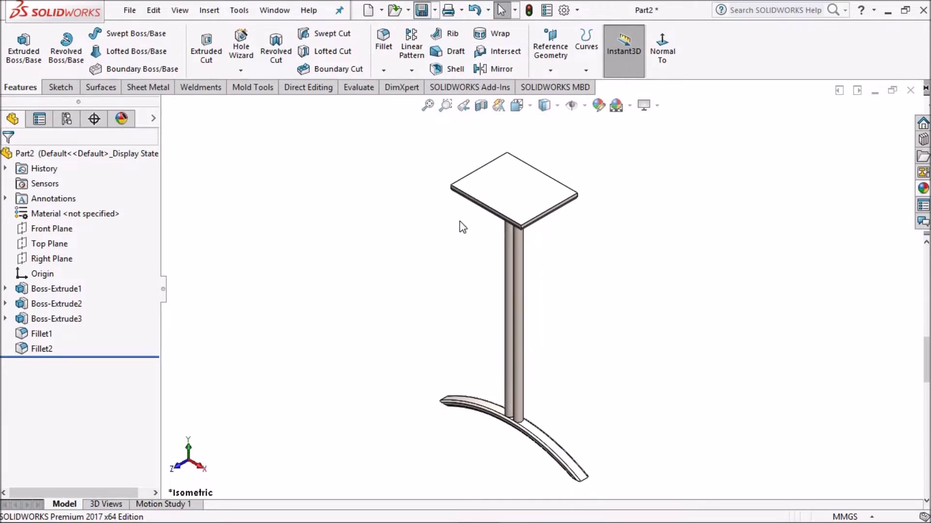
Step: Save the part as stand12 without replacing stand.SLDPRT, then close it
key("ctrl+s")
type("sta")
key("Return")
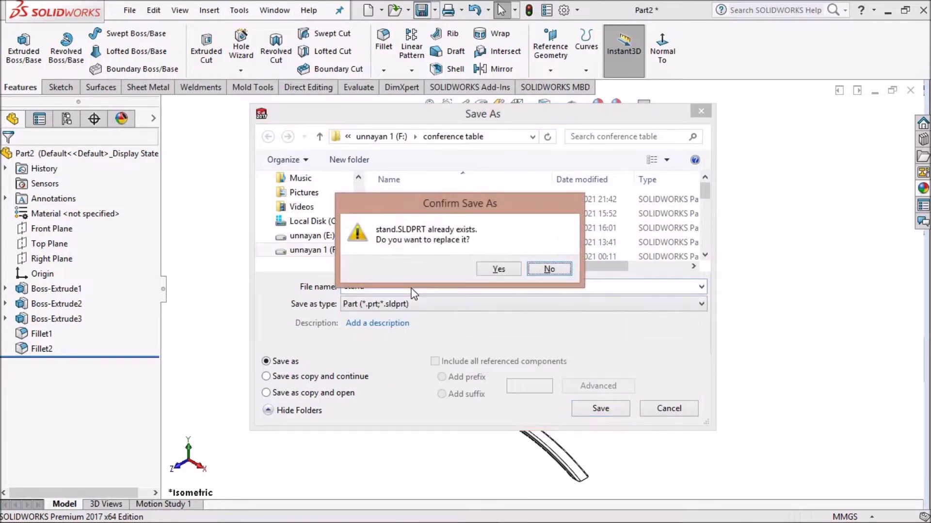
left_click(539, 272)
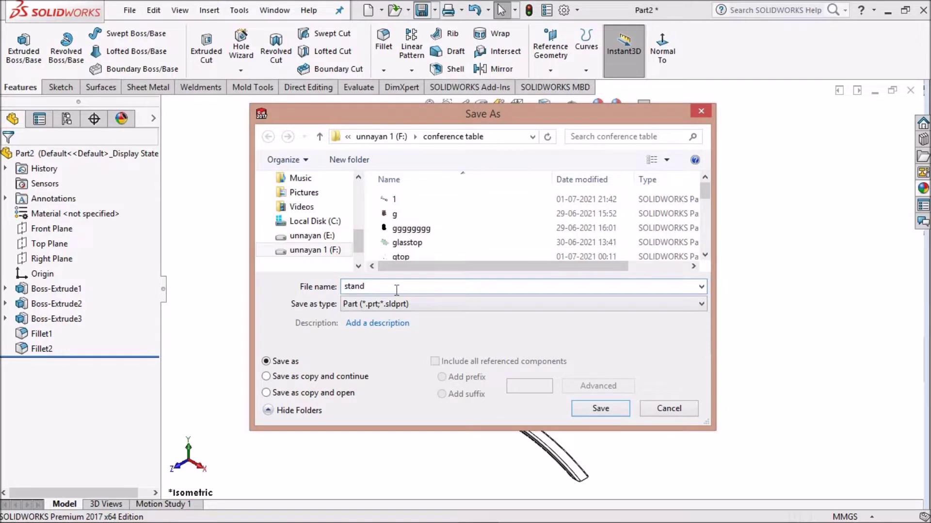
type("12")
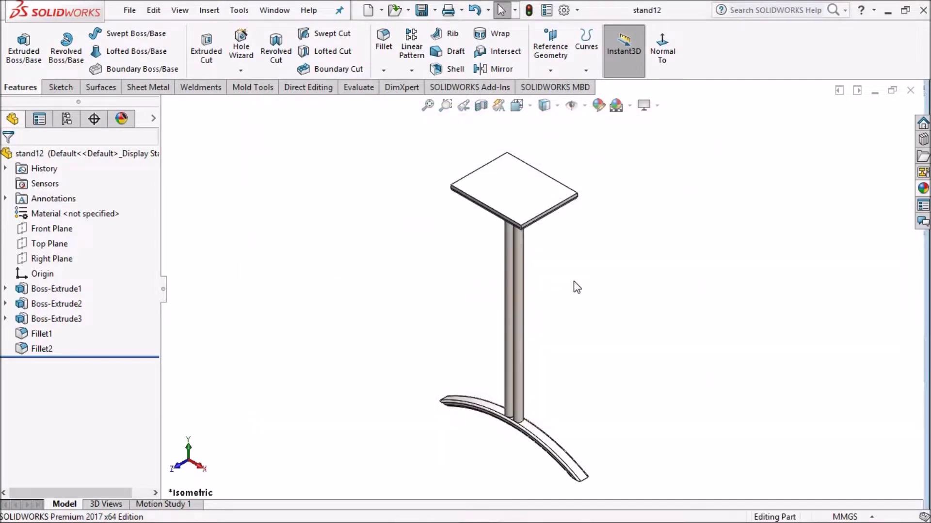
scroll(561, 294, "up", 2)
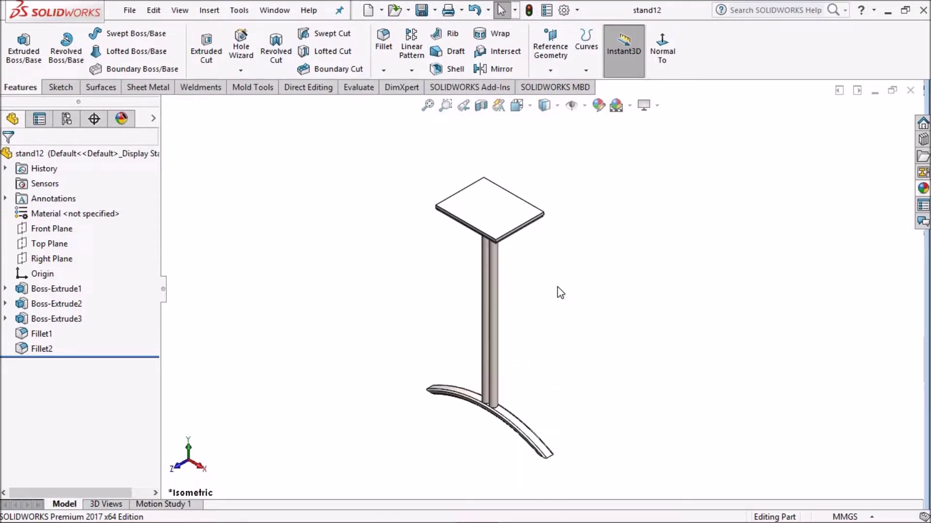
middle_click_drag(561, 294, 589, 273, "ctrl")
left_click(910, 91)
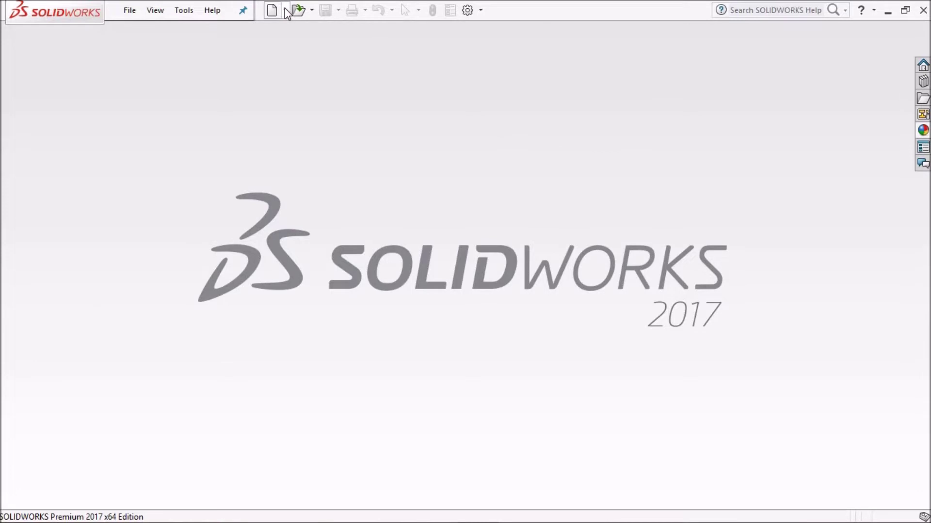
Step: Create a new part with the Plain White scene background
left_click(294, 28)
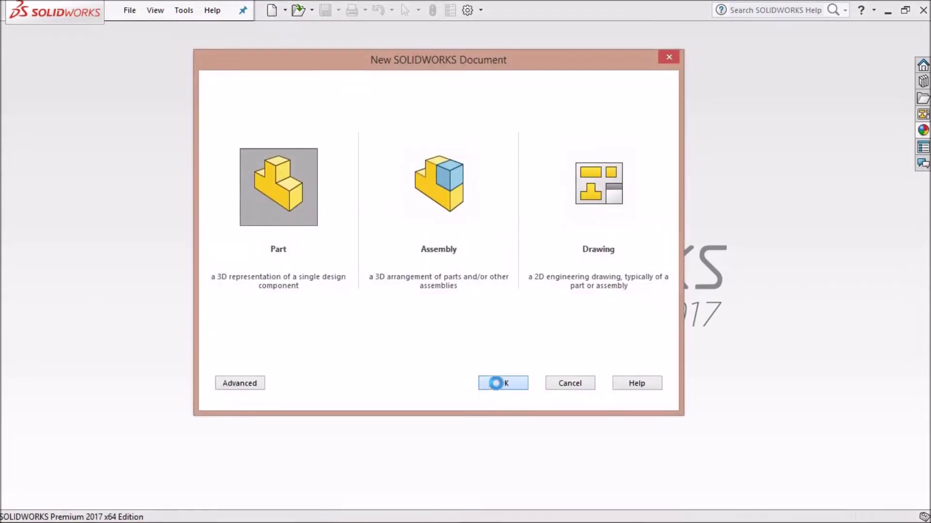
left_click(494, 386)
left_click(630, 106)
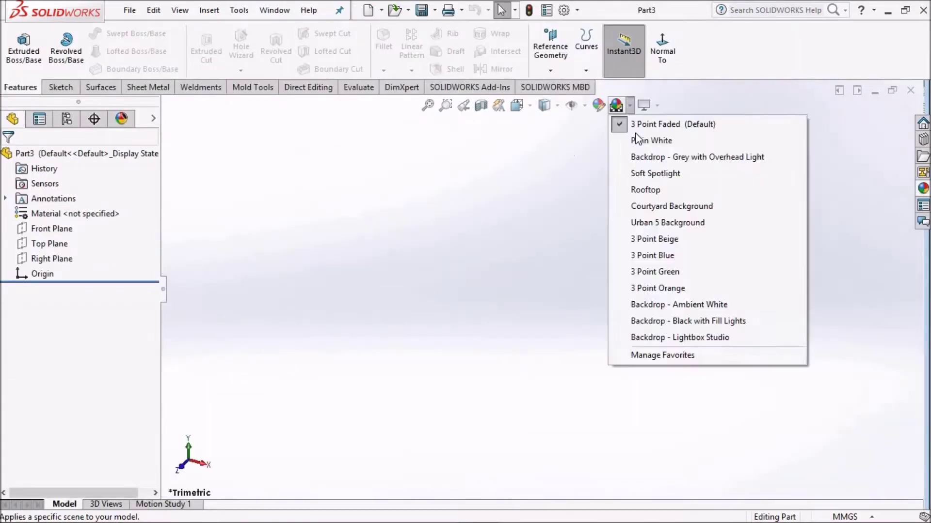
left_click(641, 141)
Step: Sketch a center rectangle from the origin on the Top Plane
left_click(51, 244)
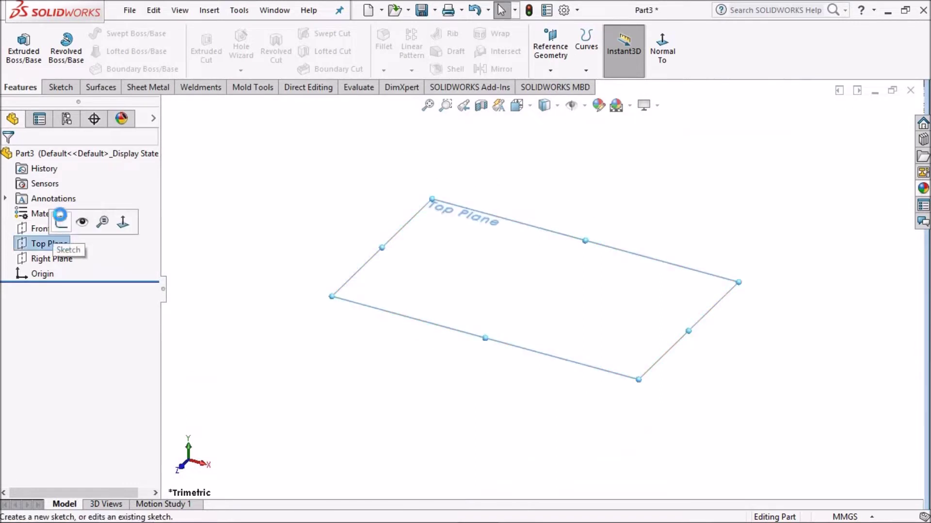
left_click(60, 216)
left_click(101, 51)
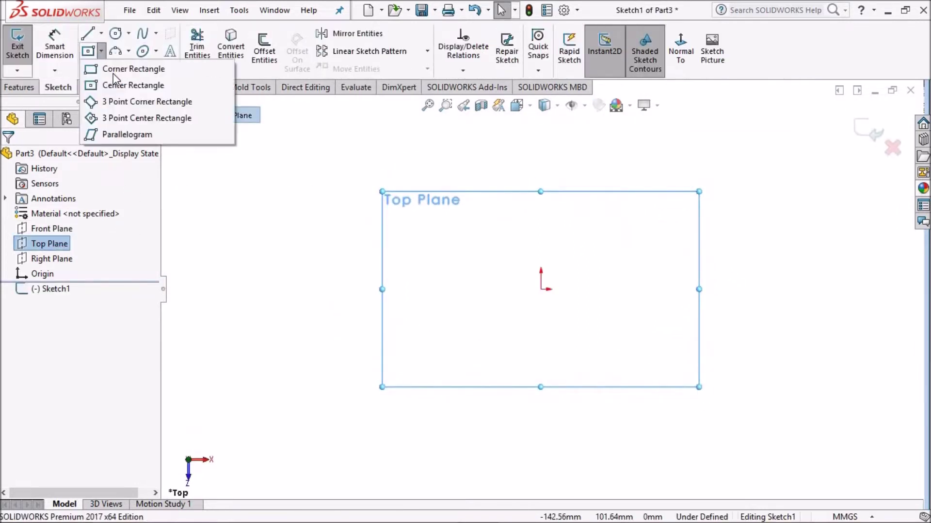
left_click(121, 83)
left_click(541, 289)
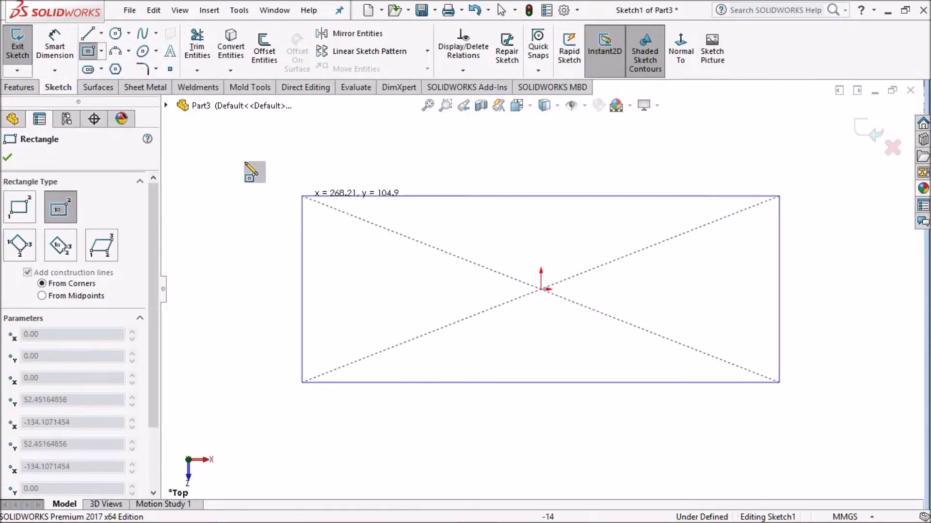
left_click(277, 146)
key("Escape")
Step: Dimension the rectangle width to 2000 mm
left_click(55, 49)
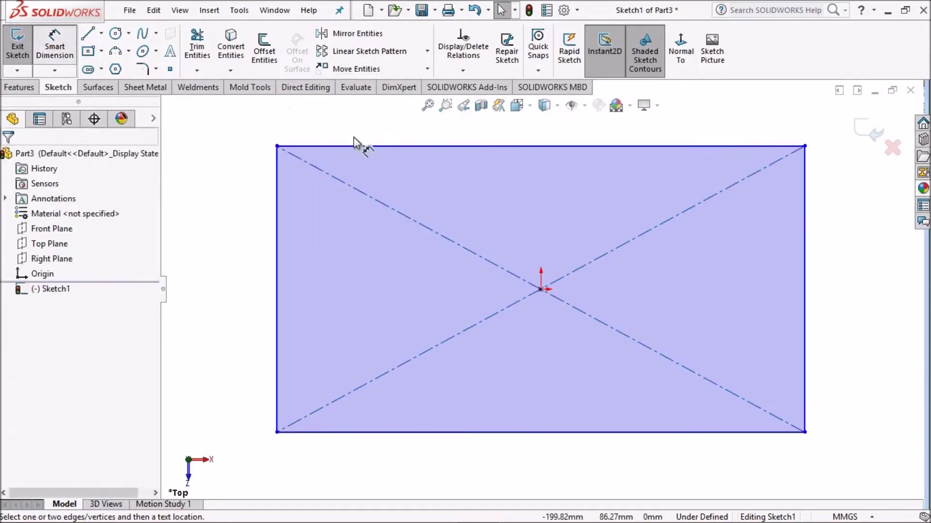
left_click(442, 146)
left_click(441, 127)
type("2000")
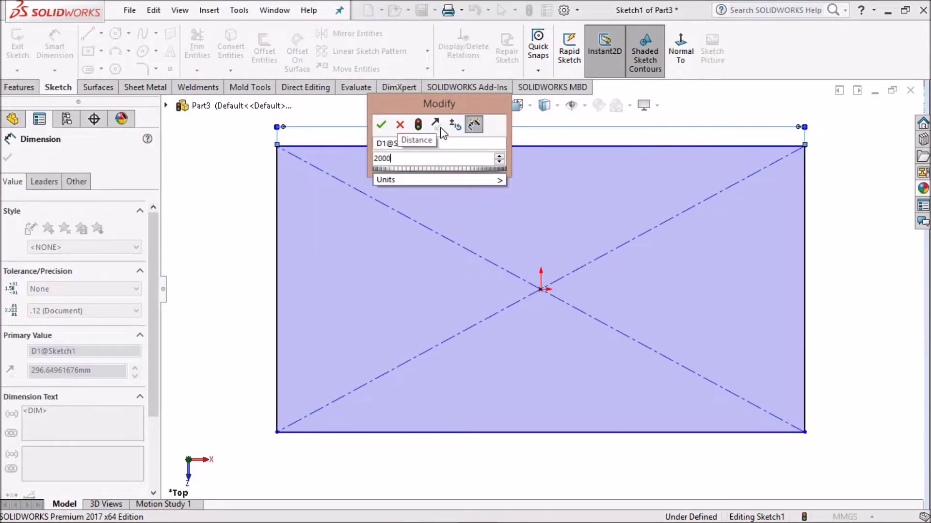
key("Return")
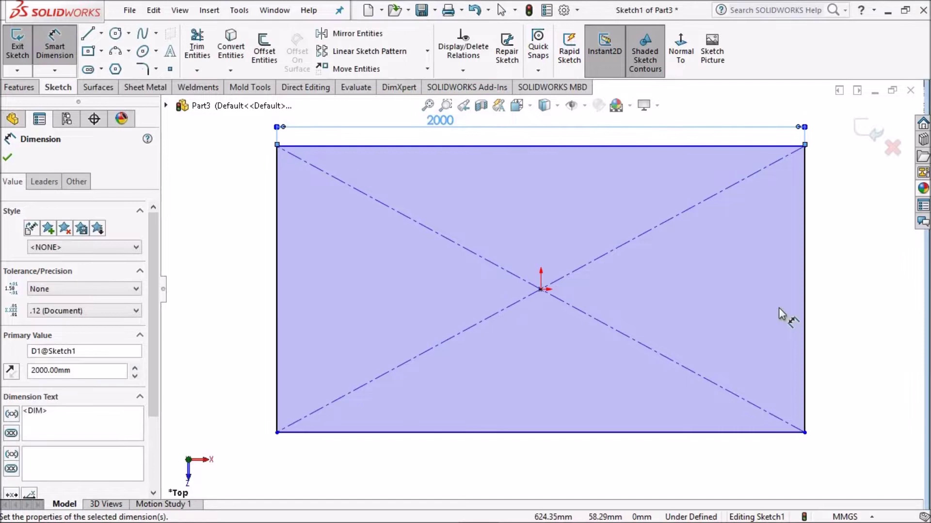
Step: Set the rectangle height to 750 mm and view the sketch isometrically
left_click(651, 280)
left_click(705, 270)
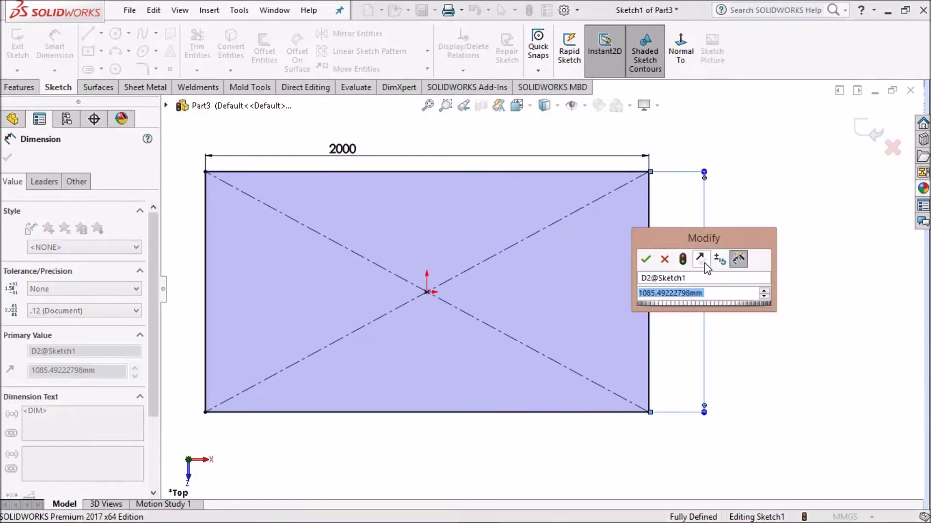
type("700")
key("Return")
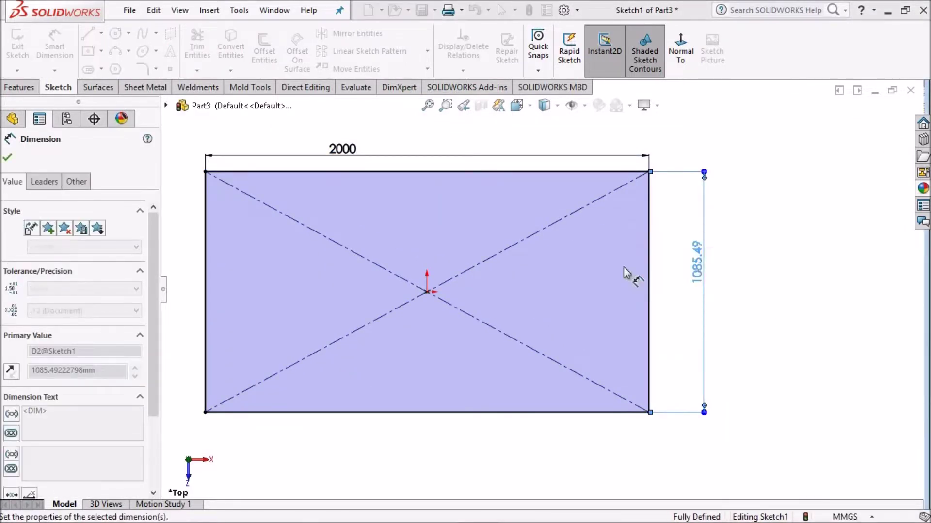
scroll(703, 310, "down", 2)
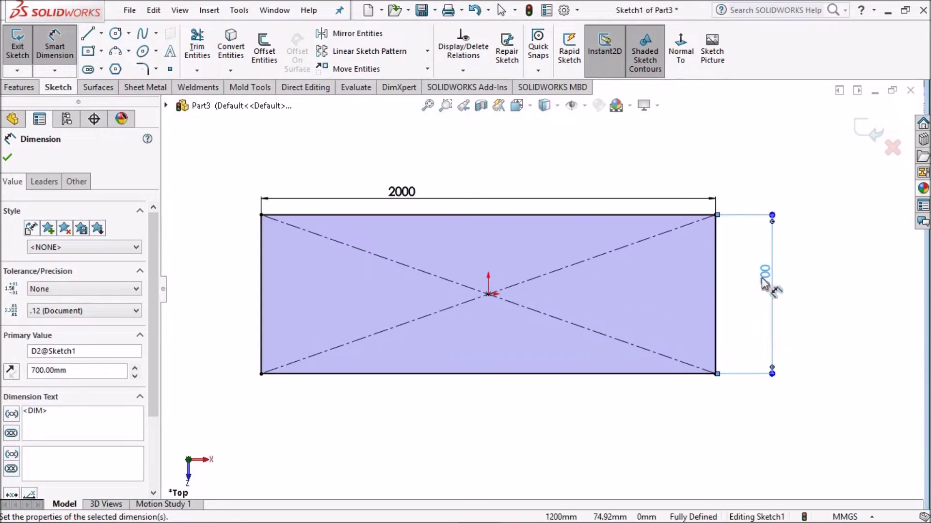
left_click(766, 277)
type("750")
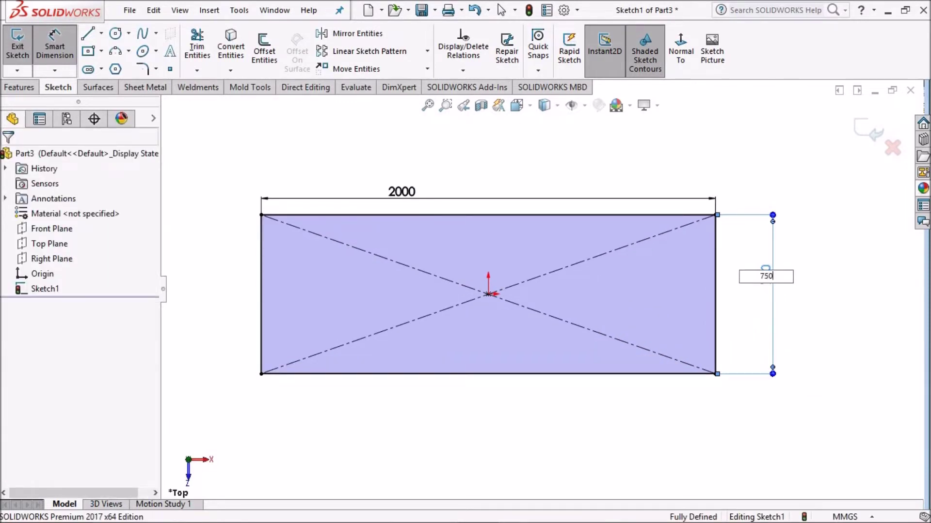
key("Return")
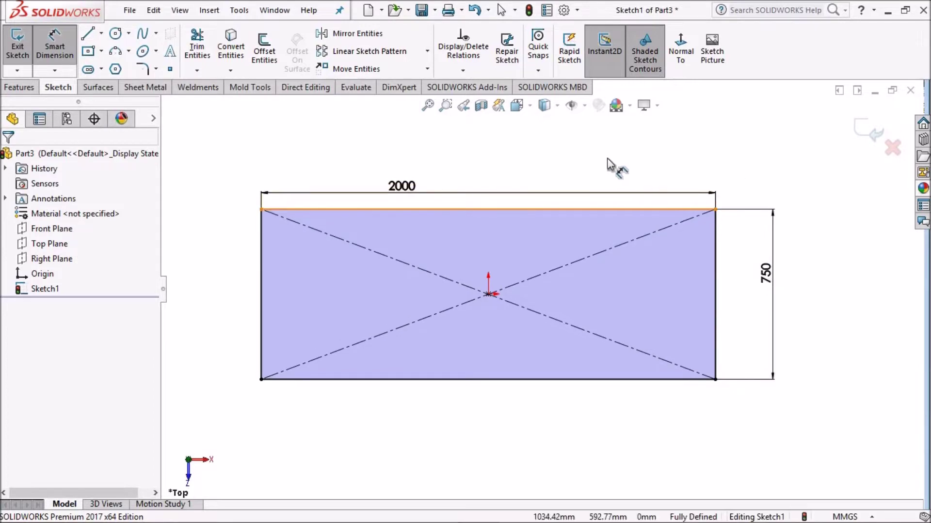
key("space")
left_click(683, 47)
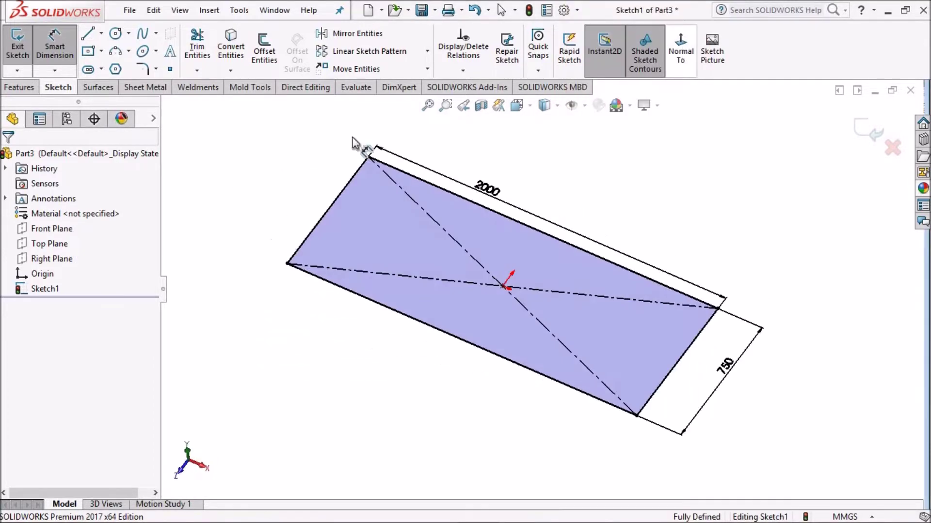
Step: Extrude the 2000 × 750 sketch 25 mm into a slab (Boss-Extrude1)
left_click(20, 87)
left_click(23, 49)
type("25")
key("Return")
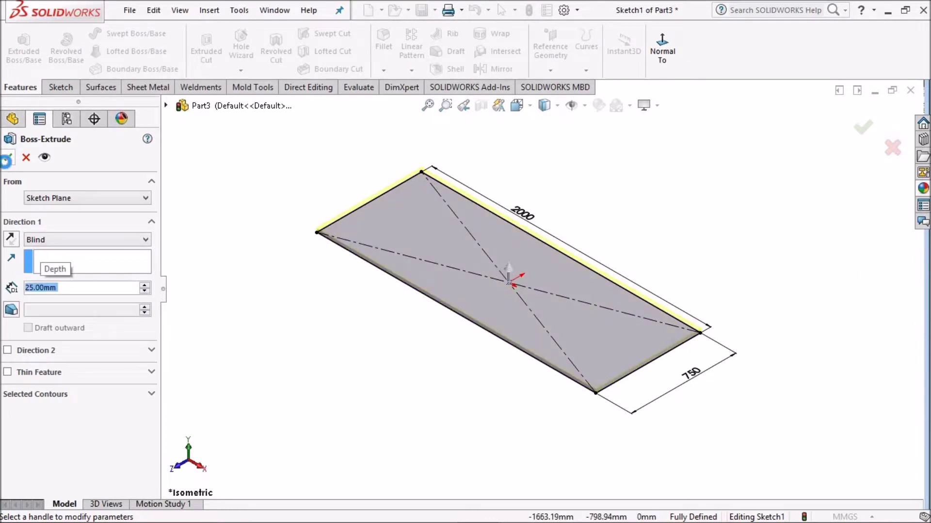
scroll(552, 250, "up", 2)
scroll(490, 293, "down", 4)
scroll(551, 370, "down", 4)
scroll(551, 369, "up", 4)
scroll(519, 270, "up", 1)
scroll(601, 267, "down", 1)
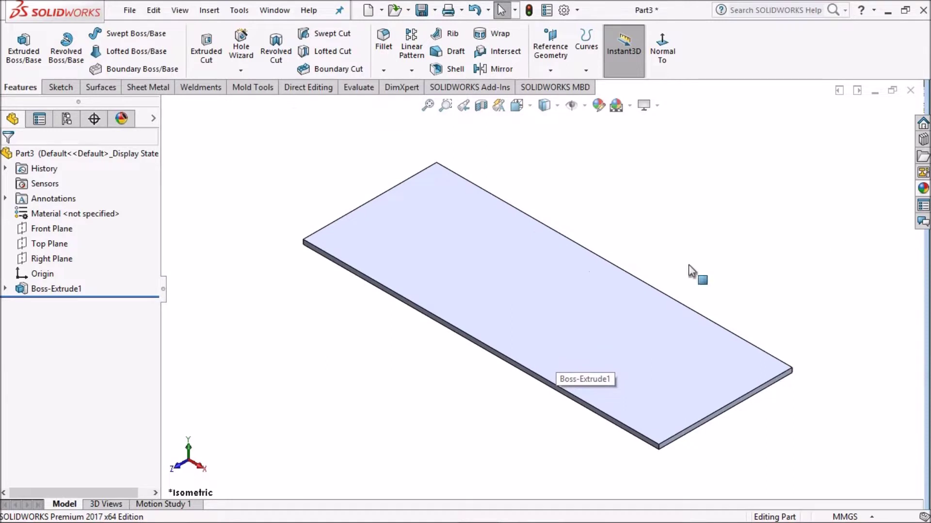
left_click(924, 189)
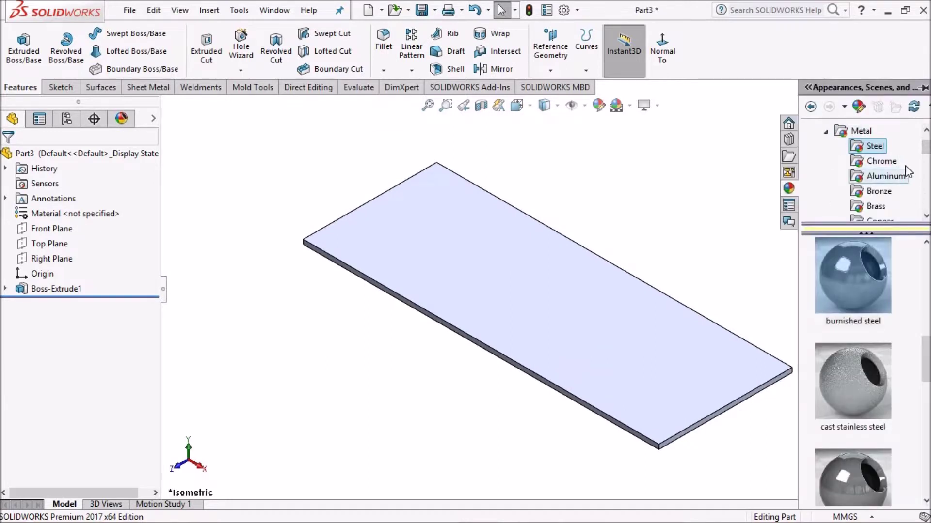
Step: Preview Beech and Cherry, then apply Rosewood to the whole tabletop body
scroll(867, 174, "down", 2)
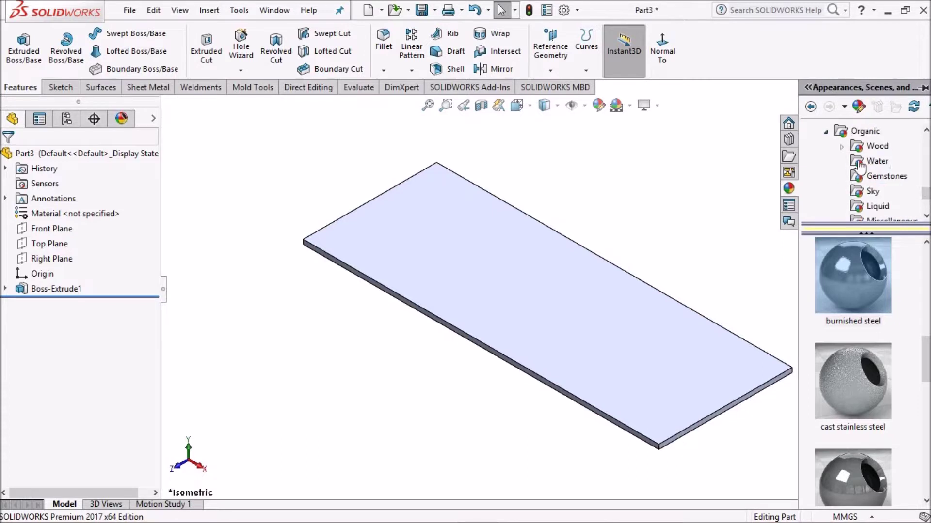
left_click(842, 147)
left_click(892, 161)
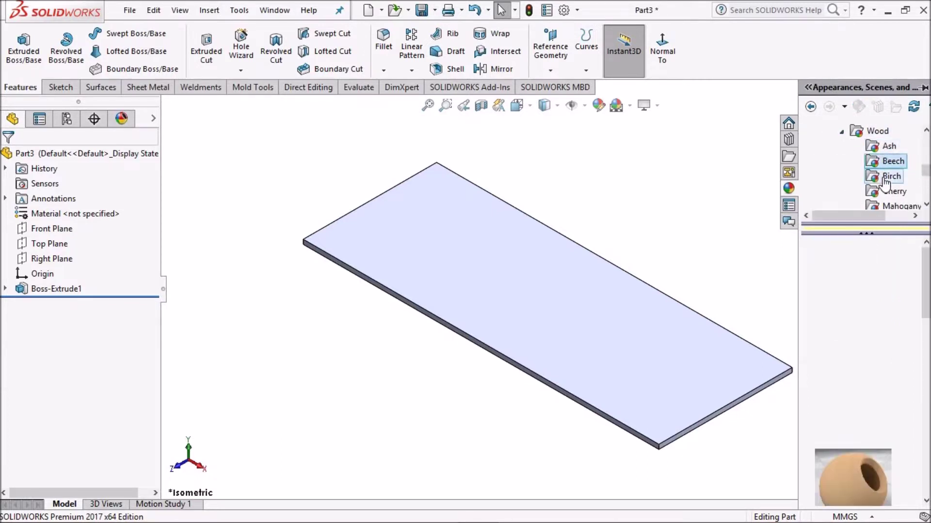
left_click(893, 191)
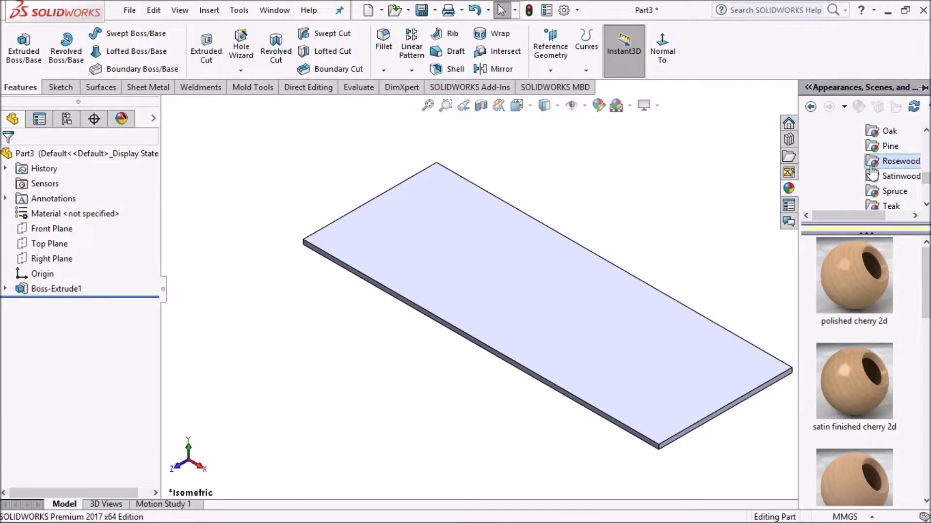
left_click_drag(868, 283, 535, 308)
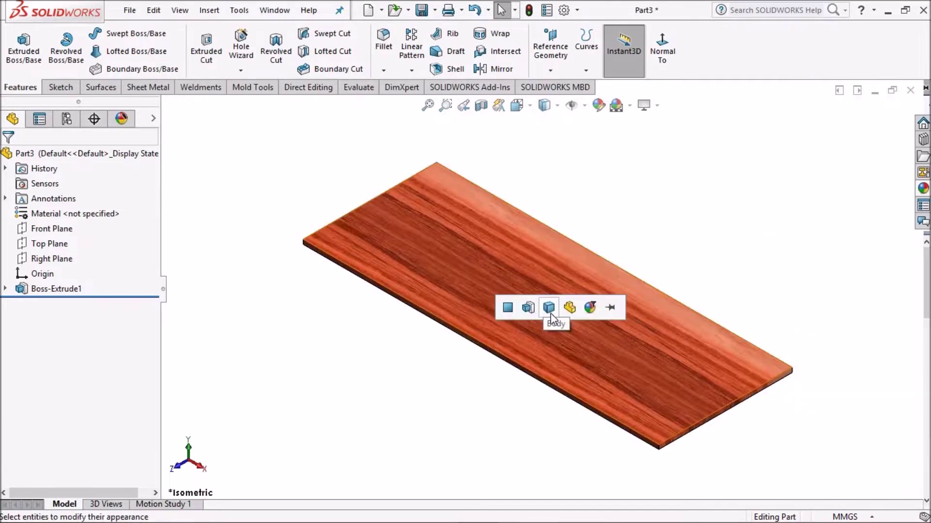
left_click(546, 307)
mouse_move(524, 336)
middle_mouse_down()
mouse_move(592, 217)
mouse_move(522, 233)
mouse_move(553, 243)
mouse_move(534, 229)
mouse_move(569, 289)
mouse_move(657, 354)
mouse_move(634, 422)
mouse_move(578, 365)
mouse_move(599, 380)
mouse_move(609, 395)
mouse_move(563, 369)
mouse_move(623, 253)
mouse_move(684, 332)
mouse_move(669, 287)
mouse_move(545, 332)
middle_mouse_up()
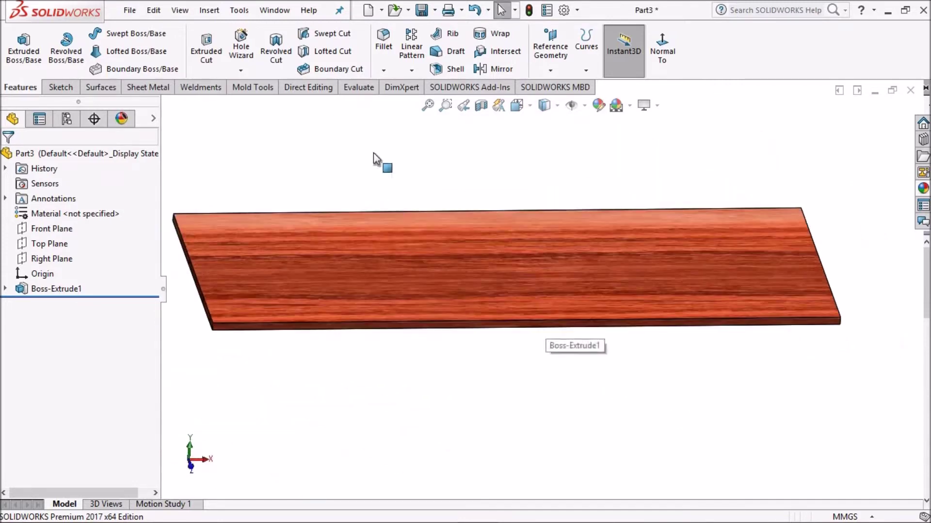
Step: Save the rosewood board as top12 and close it
left_click(419, 12)
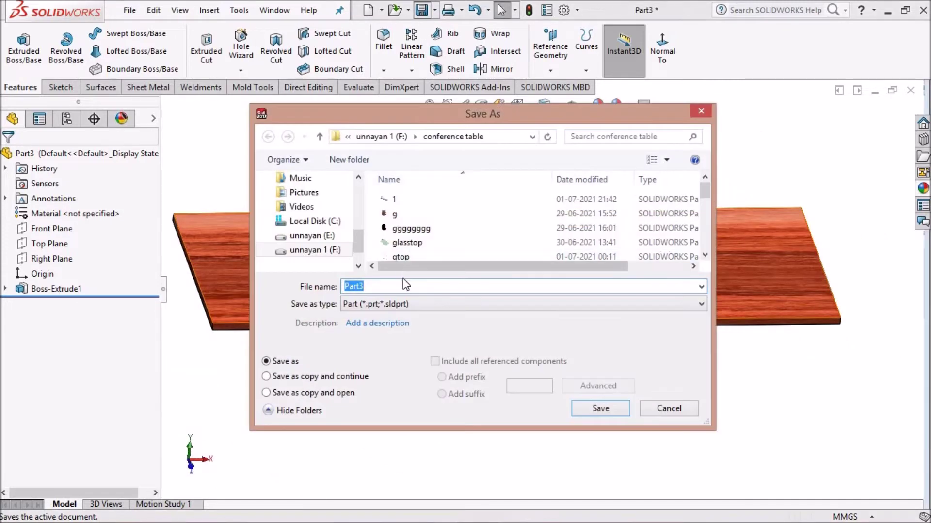
type("top")
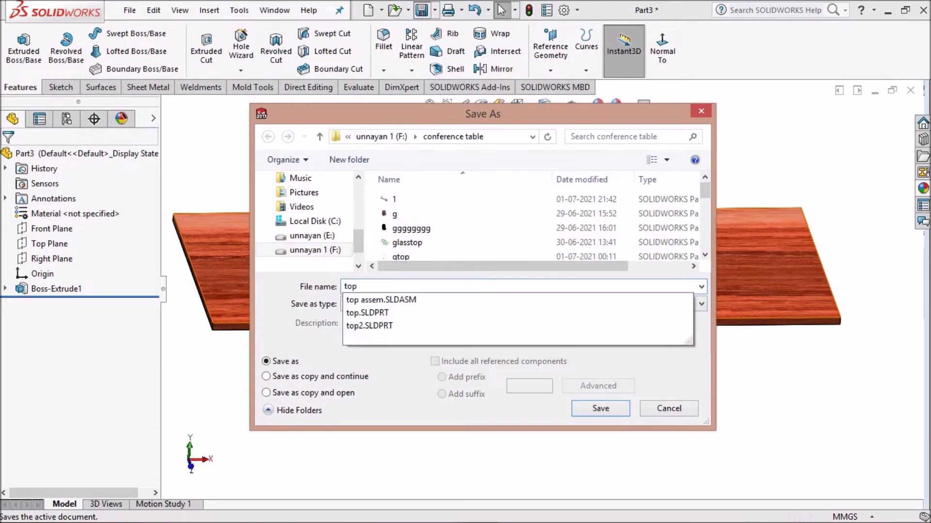
type("12")
left_click(622, 415)
mouse_move(582, 307)
middle_mouse_down()
mouse_move(609, 305)
mouse_move(516, 270)
mouse_move(576, 259)
mouse_move(562, 297)
mouse_move(899, 112)
middle_mouse_up()
key("ctrl+w")
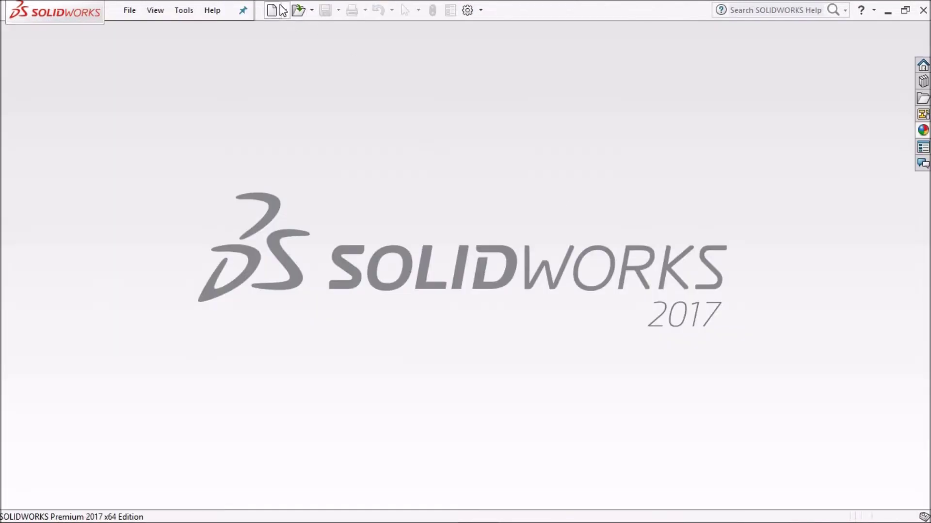
Step: Create a new assembly without inserting components and apply the Plain White scene
left_click(281, 6)
left_click(422, 189)
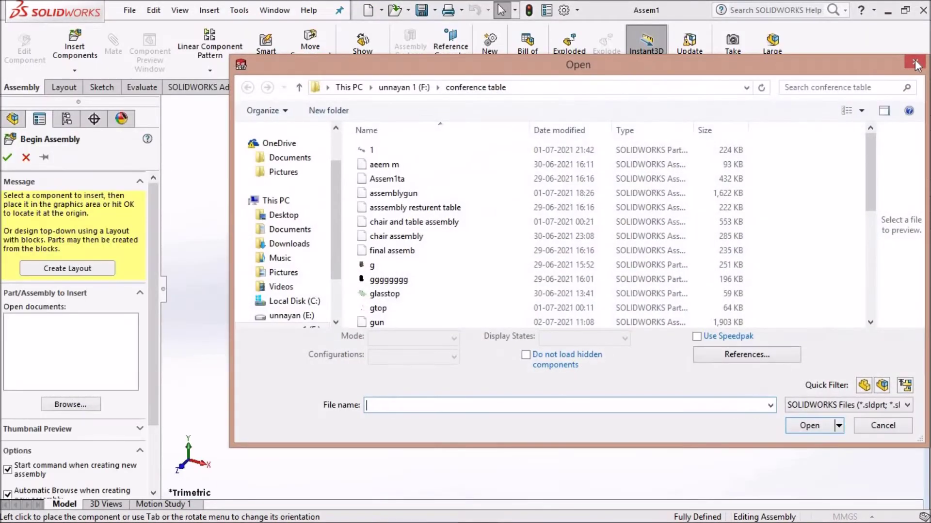
left_click(916, 65)
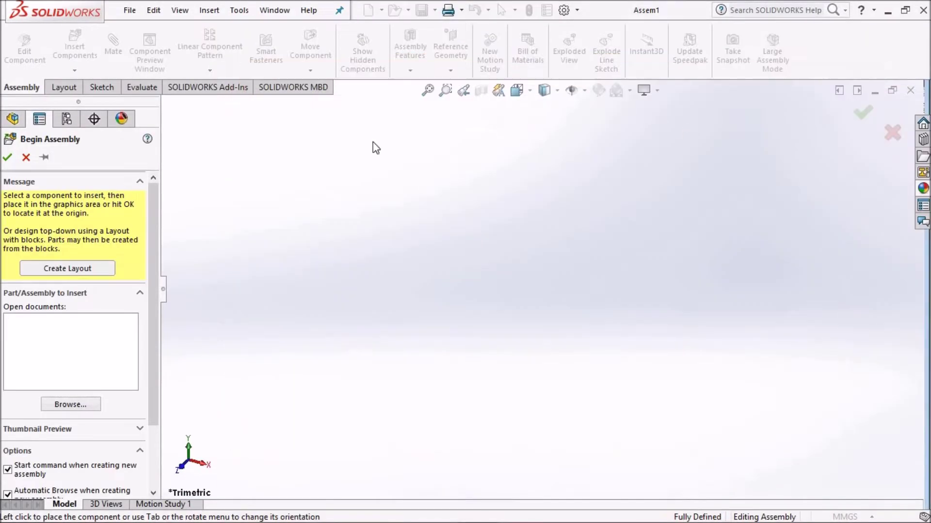
left_click(26, 157)
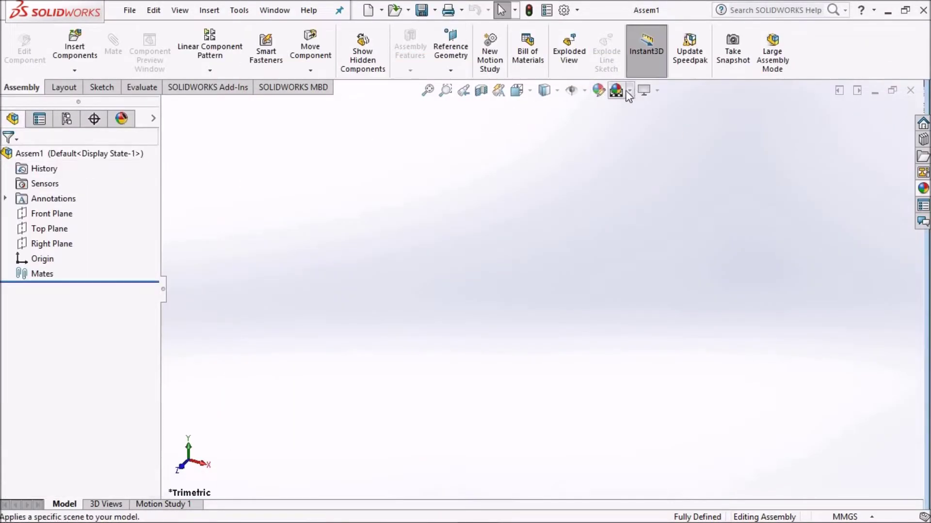
left_click(629, 95)
left_click(640, 126)
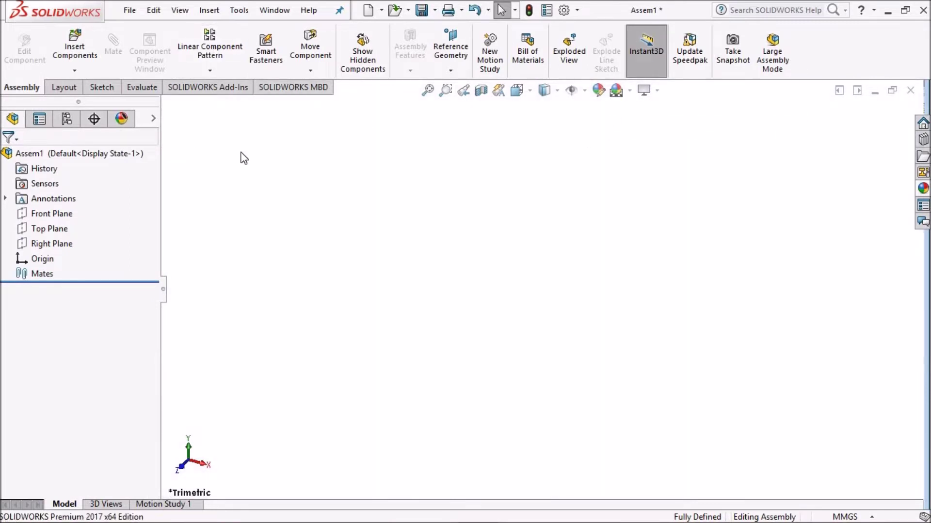
Step: Place stand12 and top12 into the assembly from Recent Documents
key("r")
mouse_move(249, 121)
left_mouse_down()
mouse_move(641, 282)
mouse_move(521, 317)
left_mouse_up()
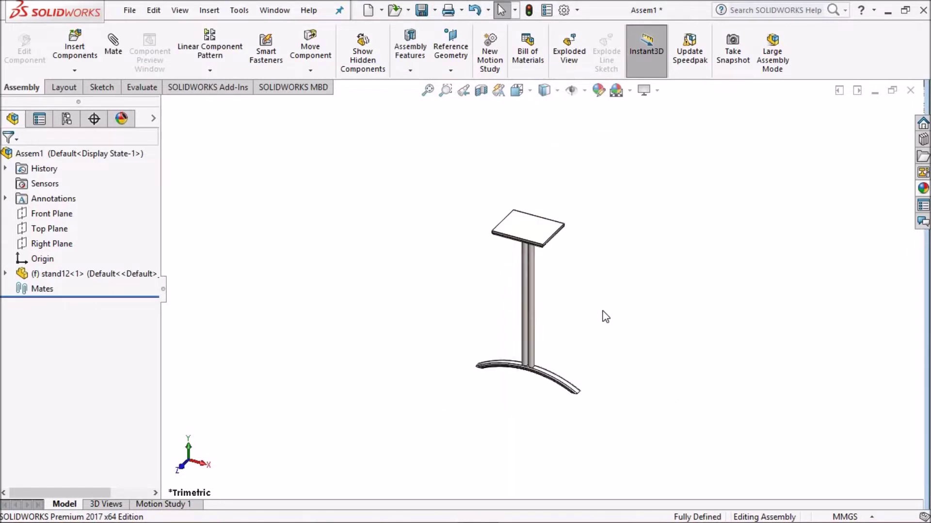
scroll(542, 280, "down", 1)
key("r")
mouse_move(145, 121)
left_mouse_down()
mouse_move(769, 292)
mouse_move(601, 211)
left_mouse_up()
scroll(581, 303, "down", 2)
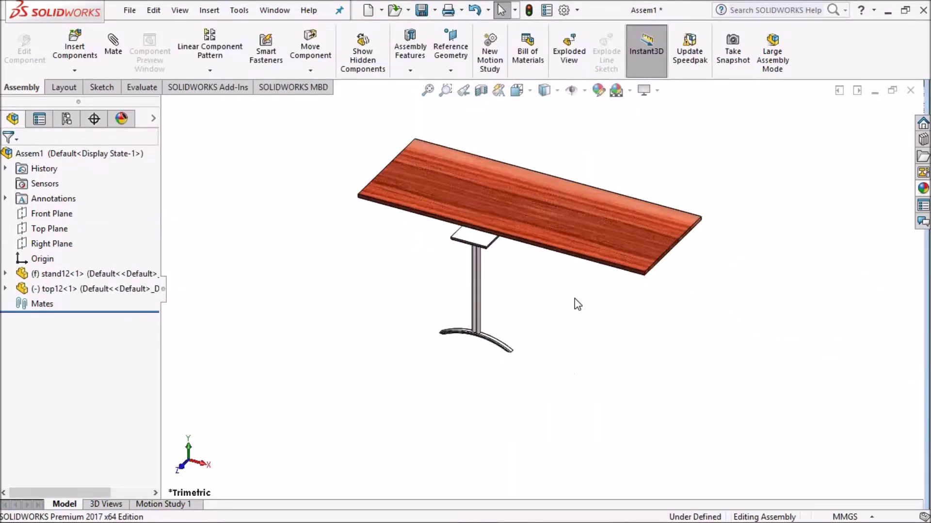
scroll(485, 260, "up", 4)
scroll(513, 261, "down", 3)
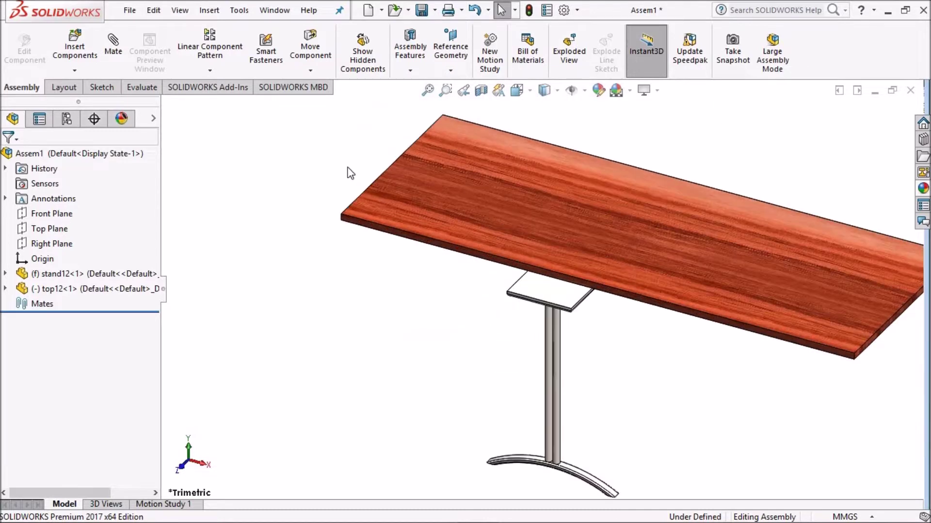
left_click(311, 71)
Step: Rotate the tabletop over and select its underside face as the first mate reference
left_click(342, 104)
mouse_move(762, 280)
left_mouse_down()
mouse_move(745, 364)
mouse_move(721, 383)
mouse_move(702, 374)
mouse_move(727, 392)
mouse_move(710, 359)
left_mouse_up()
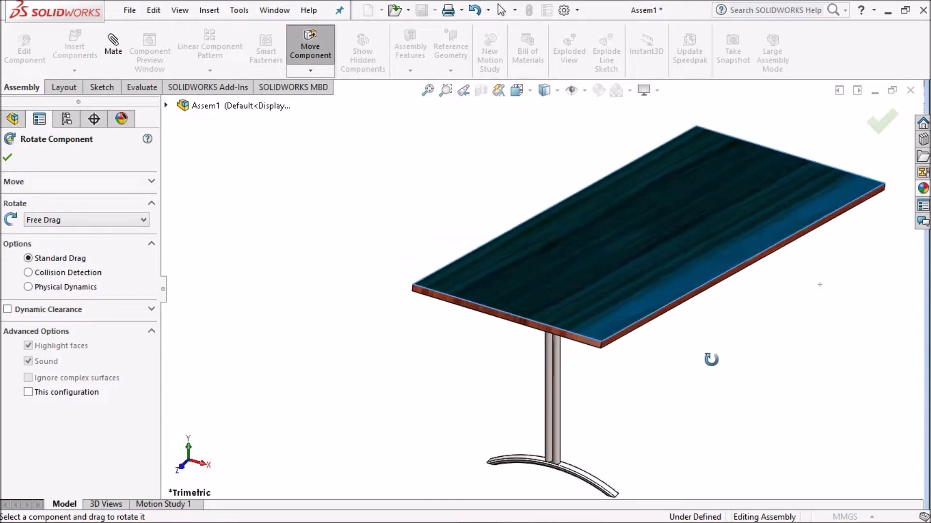
left_click(12, 157)
mouse_move(565, 315)
middle_mouse_down()
mouse_move(553, 195)
mouse_move(493, 301)
middle_mouse_up()
left_click(493, 301)
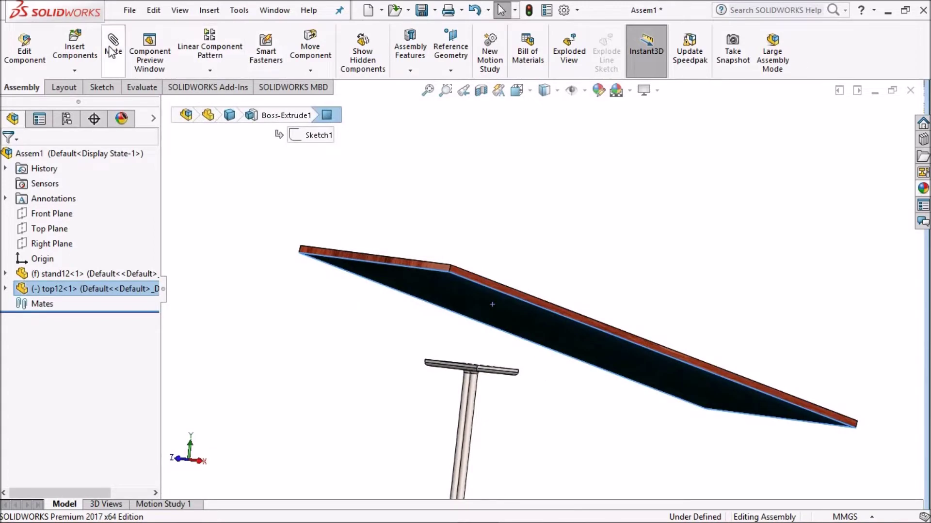
mouse_move(548, 349)
middle_mouse_down()
mouse_move(524, 391)
mouse_move(443, 303)
middle_mouse_up()
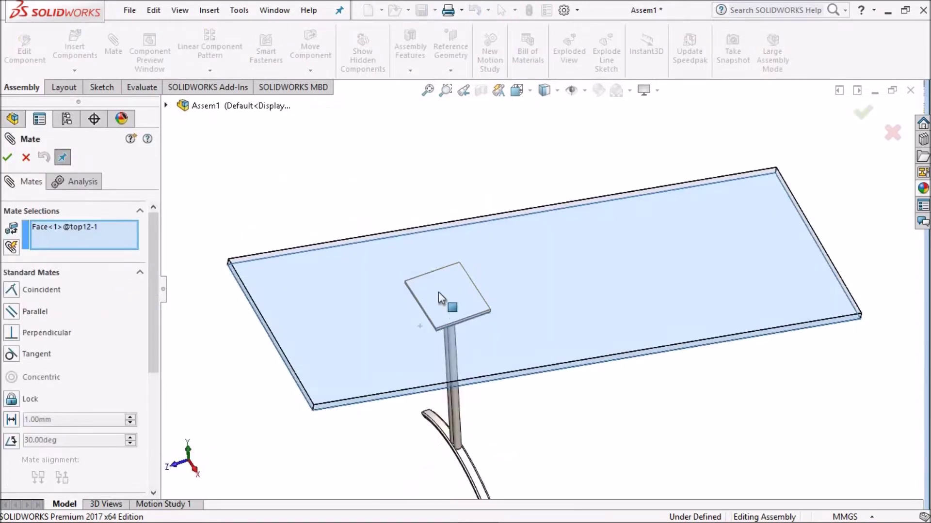
Step: Mate the tabletop's underside coincident with the stand's top plate face
left_click(445, 297)
left_click(418, 313)
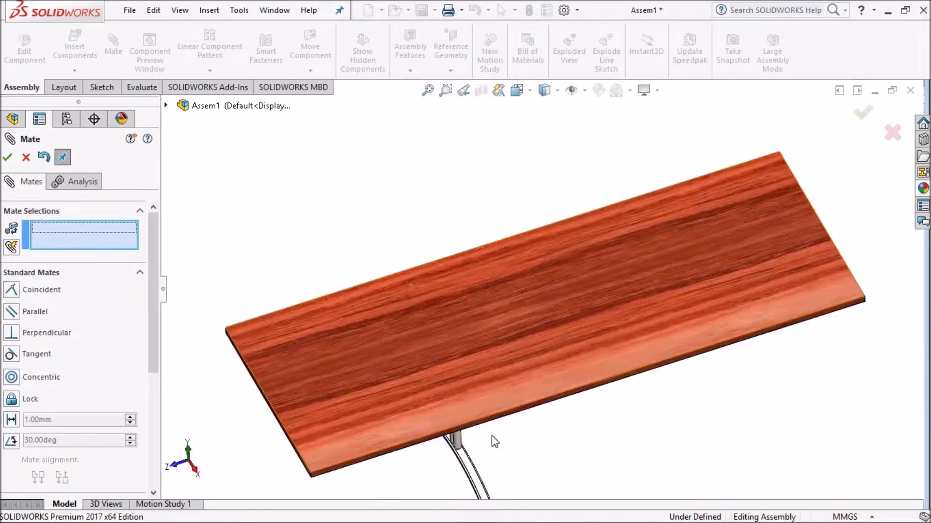
scroll(535, 339, "up", 5)
mouse_move(536, 338)
middle_mouse_down()
mouse_move(639, 201)
mouse_move(625, 266)
mouse_move(605, 285)
middle_mouse_up()
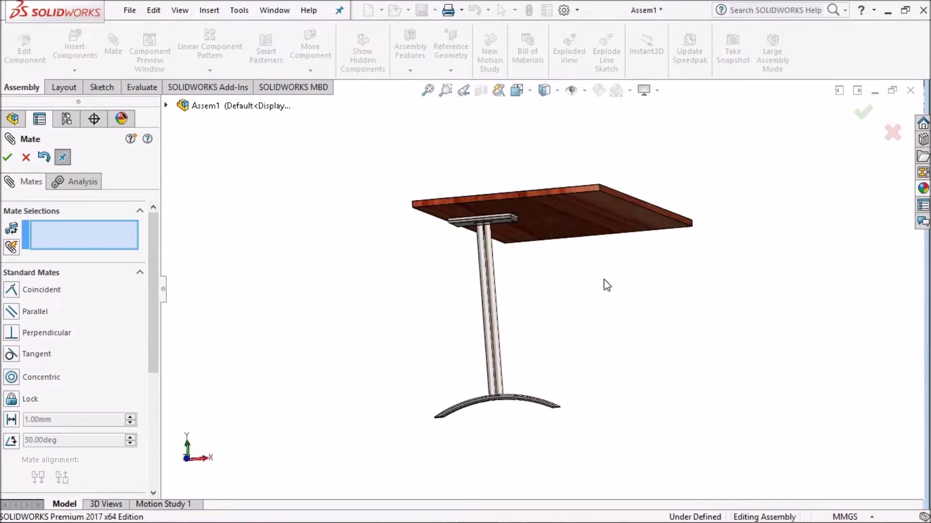
Step: Expand Advanced Mates, choose Width, and switch to a side view
left_click_drag(156, 222, 162, 326)
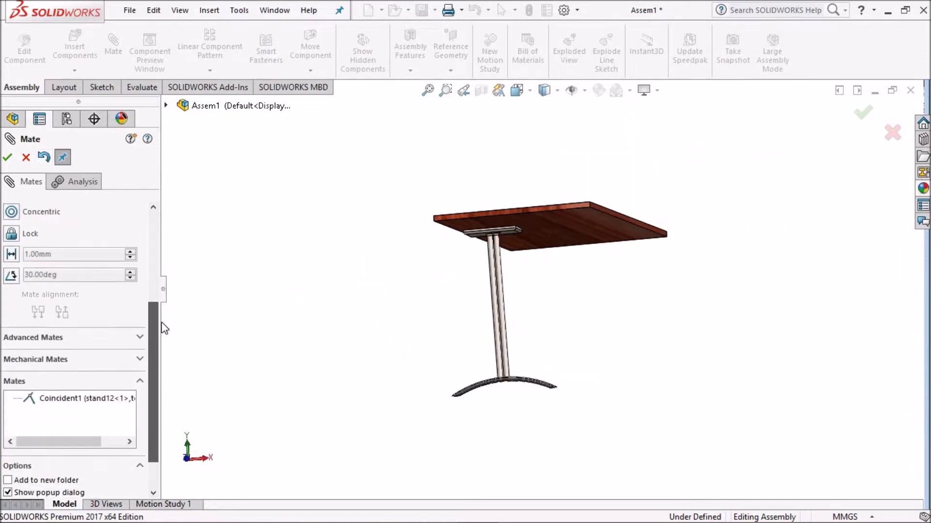
left_click(63, 324)
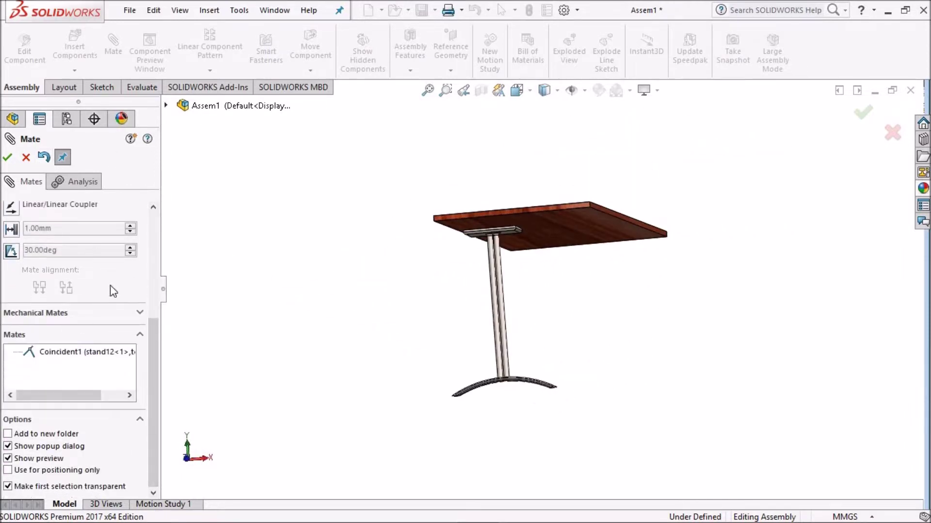
left_click_drag(160, 359, 163, 280)
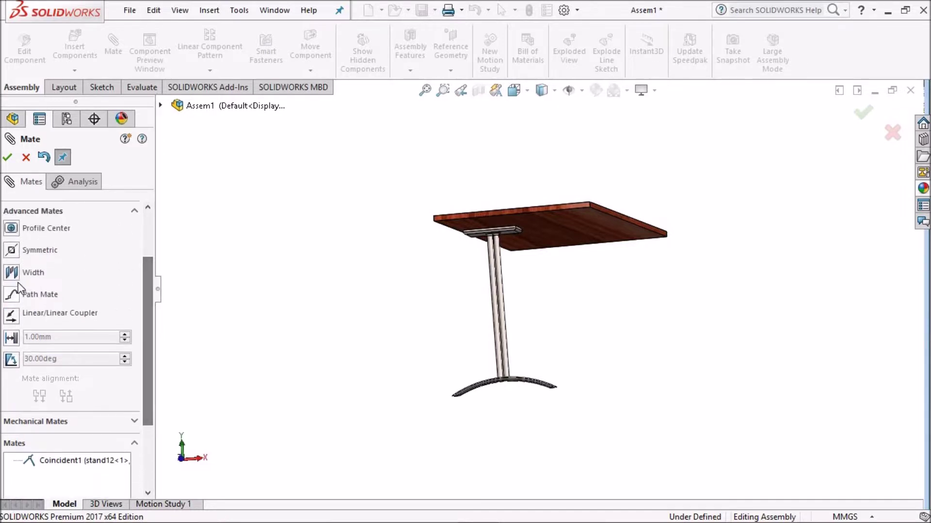
key("ctrl+4")
scroll(536, 291, "down", 5)
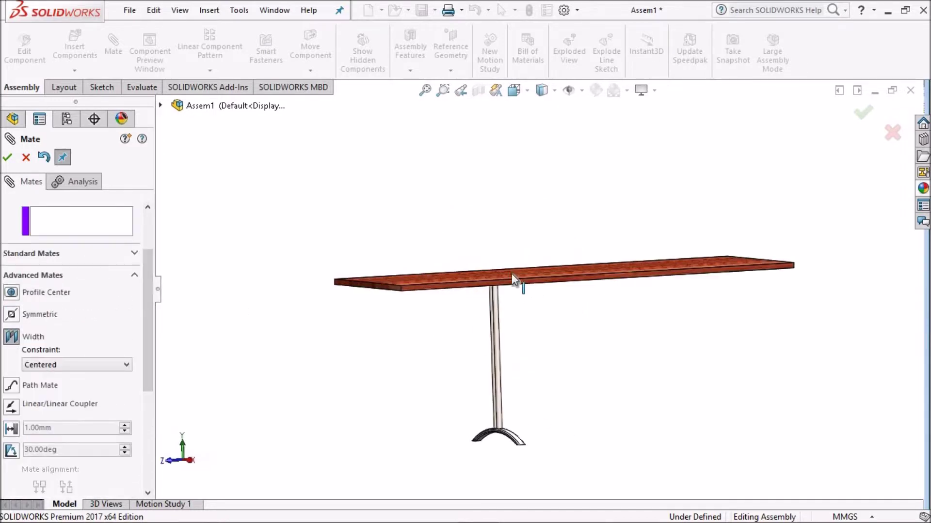
Step: Select the tabletop edge face as the Width mate's width reference
left_click(553, 298)
key("ctrl+1")
scroll(378, 303, "up", 3)
middle_click_drag(379, 303, 430, 315)
scroll(817, 368, "up", 3)
mouse_move(816, 368)
middle_mouse_down("ctrl")
mouse_move(595, 309)
mouse_move(554, 315)
middle_mouse_up("ctrl")
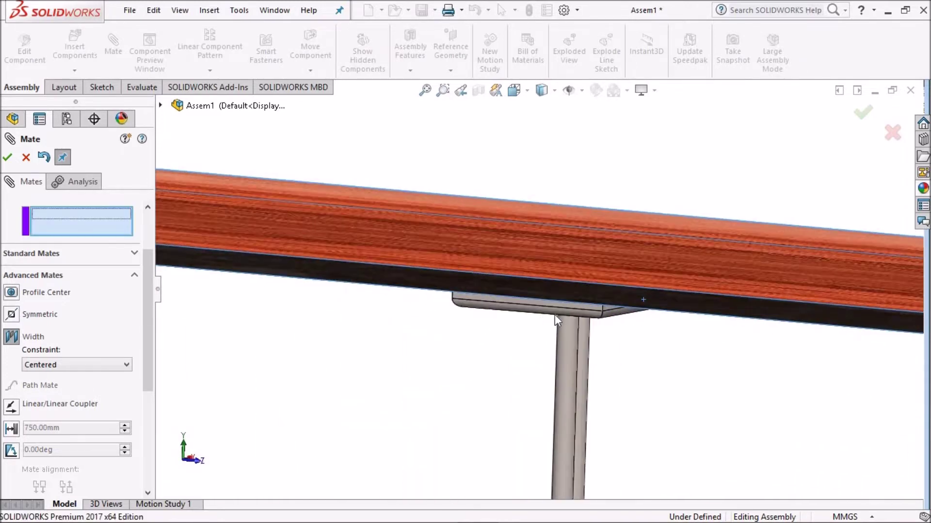
scroll(619, 303, "up", 3)
Step: Select both bracket side faces as tab references and apply the centered Width1 mate
left_click(552, 291)
scroll(580, 304, "down", 5)
mouse_move(737, 279)
middle_mouse_down()
mouse_move(742, 327)
mouse_move(452, 308)
middle_mouse_up()
scroll(499, 300, "up", 3)
scroll(421, 292, "up", 3)
left_click(421, 291)
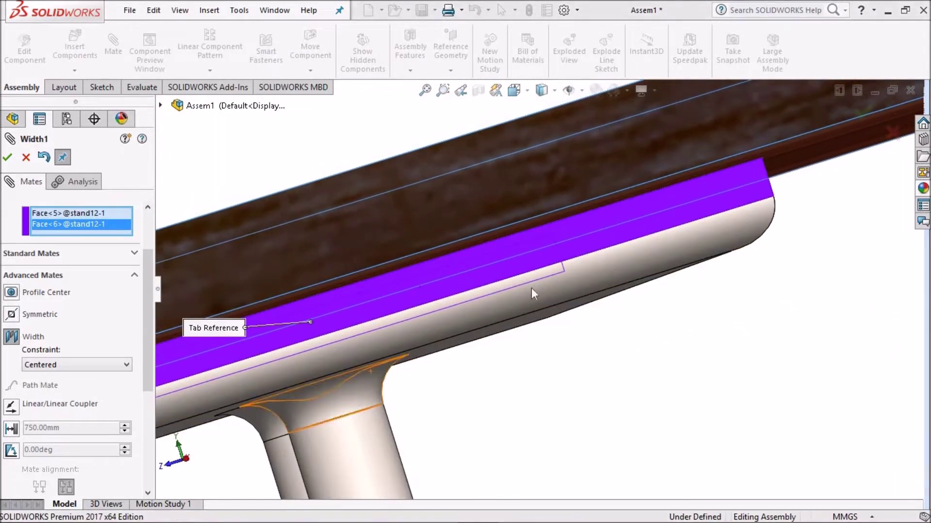
scroll(677, 367, "down", 5)
scroll(601, 332, "down", 4)
scroll(604, 333, "up", 1)
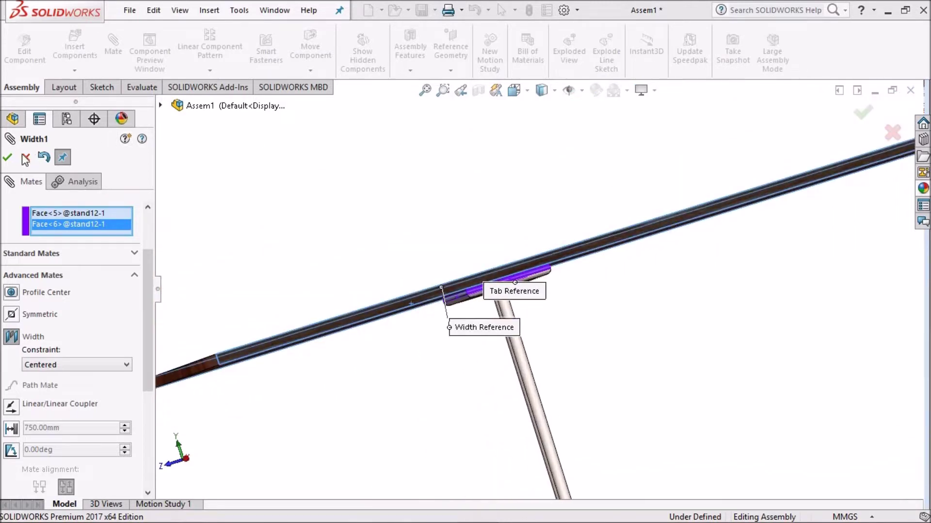
left_click(8, 158)
key("space")
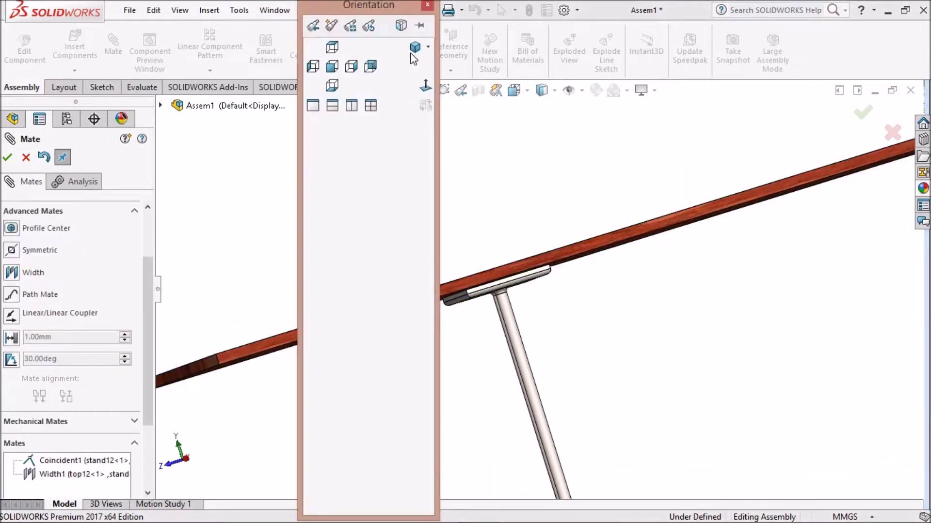
Step: Pick the stand plate top face and tabletop front edge face, then clear those selections
key("ctrl+7")
scroll(487, 277, "down", 3)
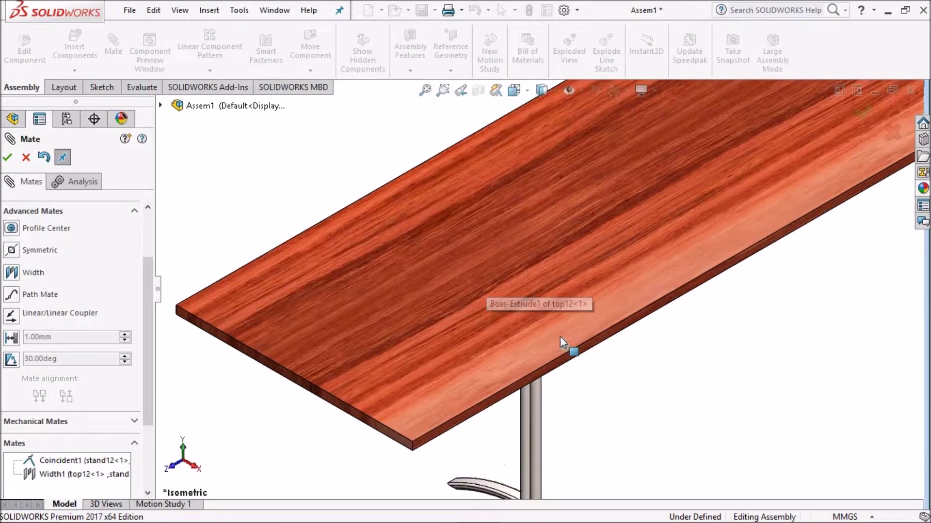
scroll(543, 335, "up", 4)
mouse_move(630, 332)
middle_mouse_down()
mouse_move(583, 266)
mouse_move(626, 236)
middle_mouse_up()
scroll(627, 237, "down", 3)
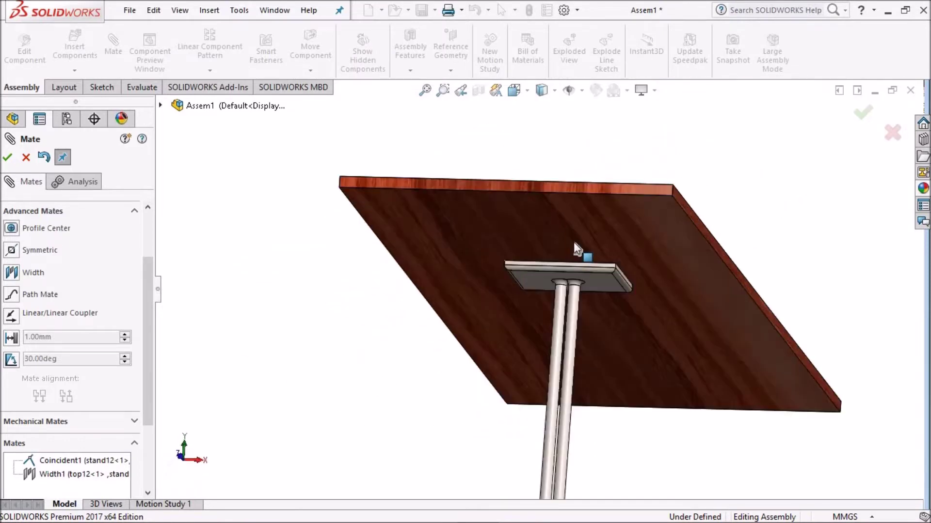
scroll(574, 242, "down", 3)
left_click(521, 302)
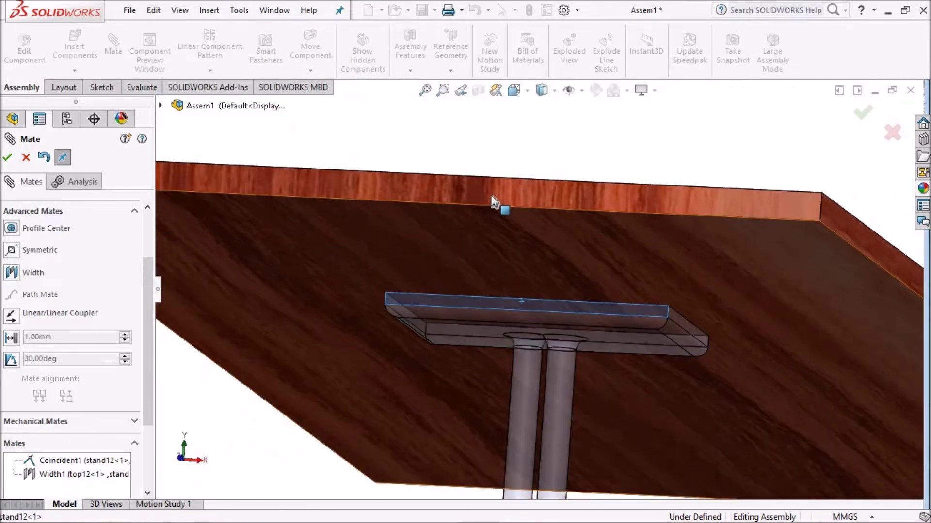
left_click(495, 191)
scroll(566, 291, "up", 3)
mouse_move(565, 260)
middle_mouse_down()
mouse_move(540, 286)
mouse_move(561, 276)
mouse_move(580, 229)
mouse_move(422, 261)
middle_mouse_up()
scroll(557, 289, "down", 2)
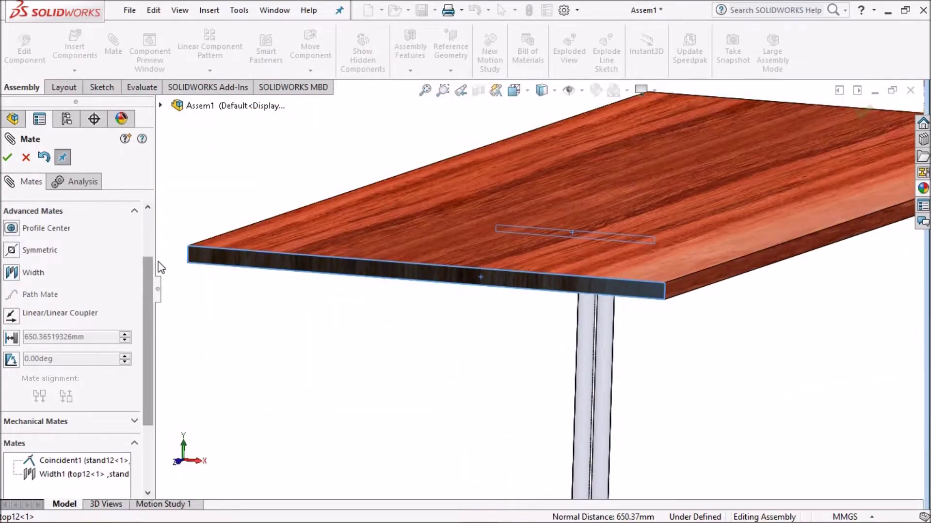
scroll(73, 242, "up", 3)
right_click(85, 227)
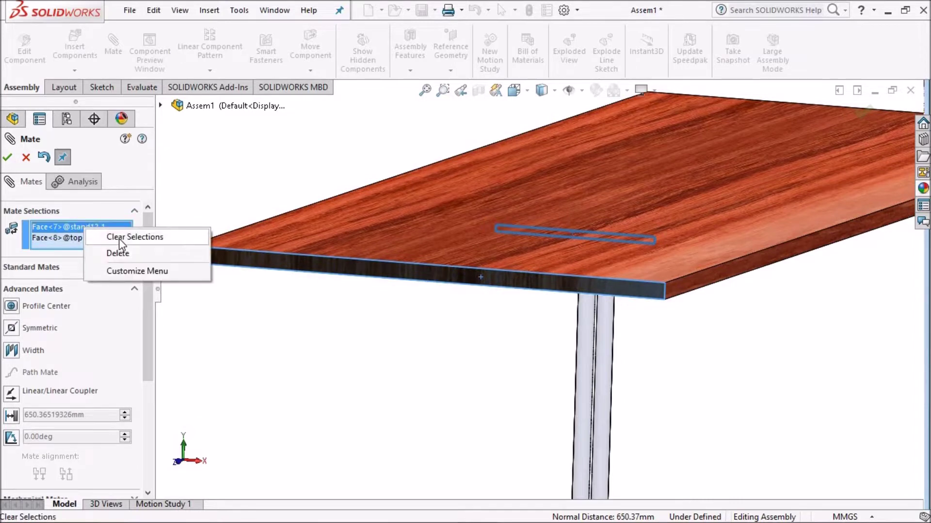
left_click(118, 238)
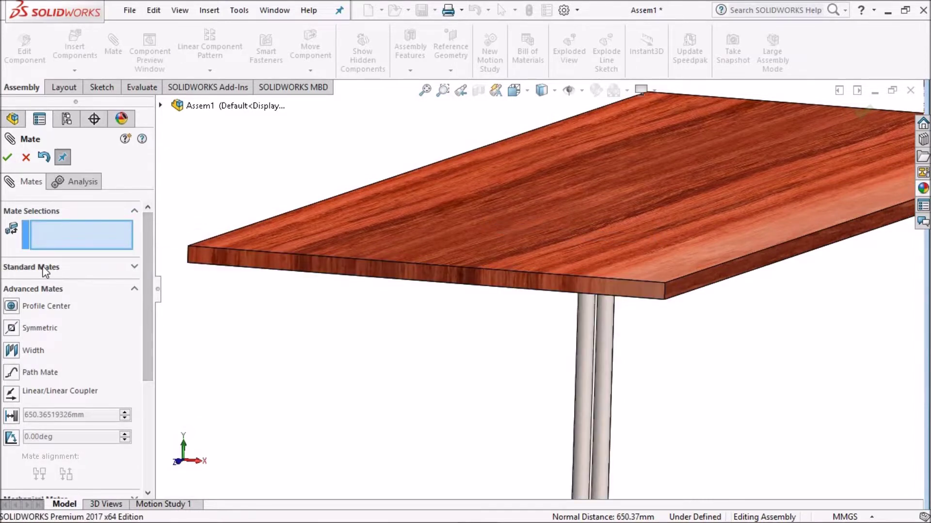
Step: Reselect a tabletop face and the stand's top face for a new mate
scroll(519, 287, "down", 3)
left_click(519, 287)
mouse_move(519, 286)
middle_mouse_down()
mouse_move(551, 365)
mouse_move(599, 260)
mouse_move(682, 175)
middle_mouse_up()
scroll(668, 205, "down", 3)
left_click(665, 213)
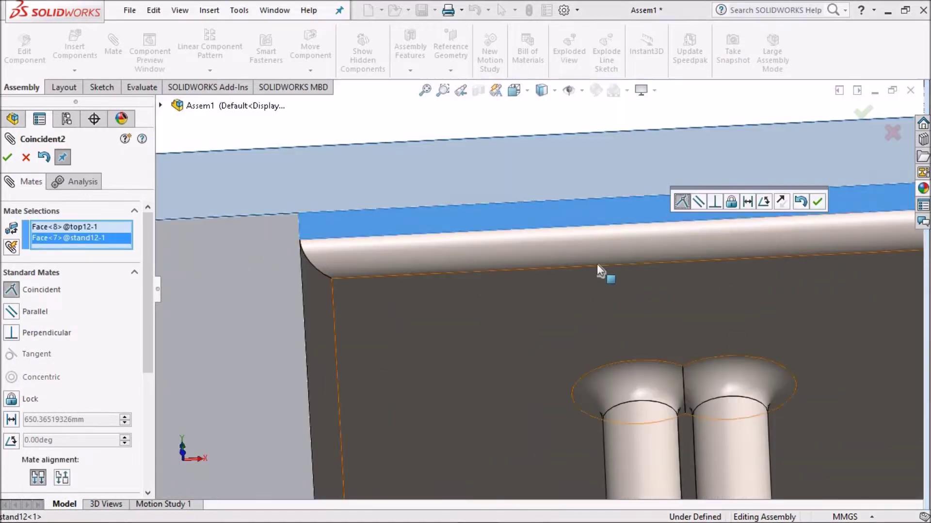
scroll(597, 263, "up", 5)
mouse_move(589, 260)
middle_mouse_down()
mouse_move(607, 357)
mouse_move(604, 426)
mouse_move(551, 383)
mouse_move(657, 349)
mouse_move(761, 203)
middle_mouse_up()
Step: Make it a 200 mm Distance mate, accept it, and close the Mate PropertyManager
left_click(748, 202)
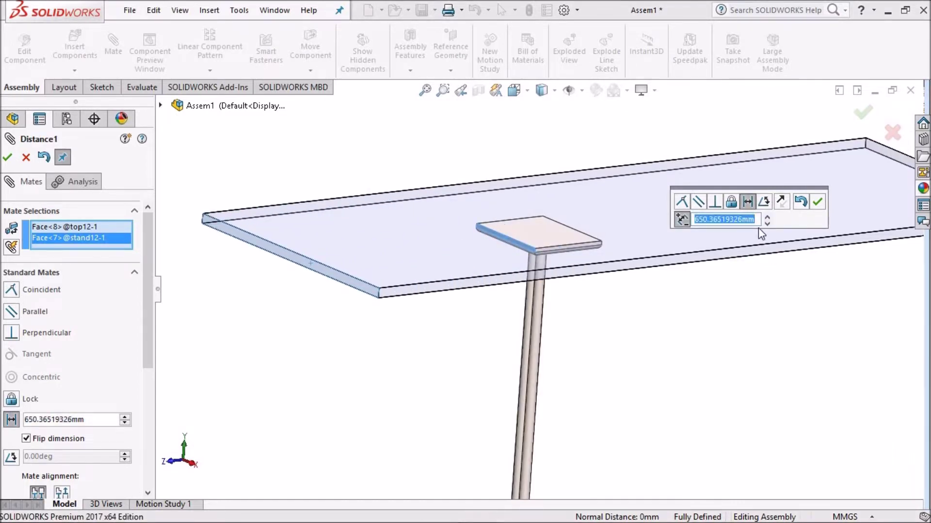
type("15")
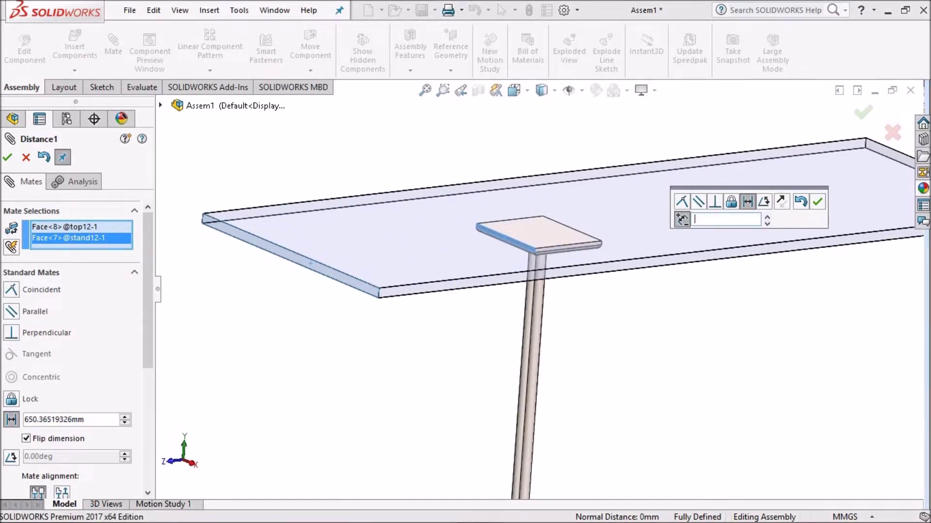
type("200")
key("Return")
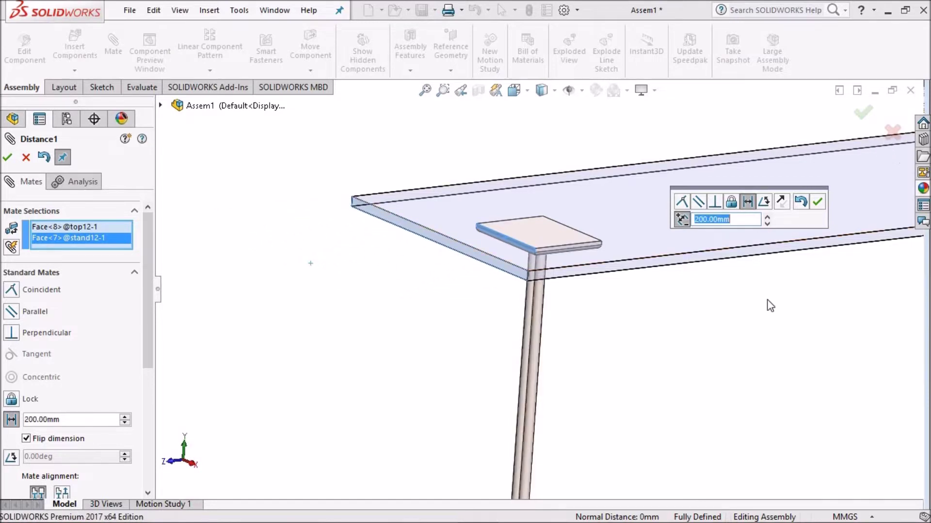
key("Return")
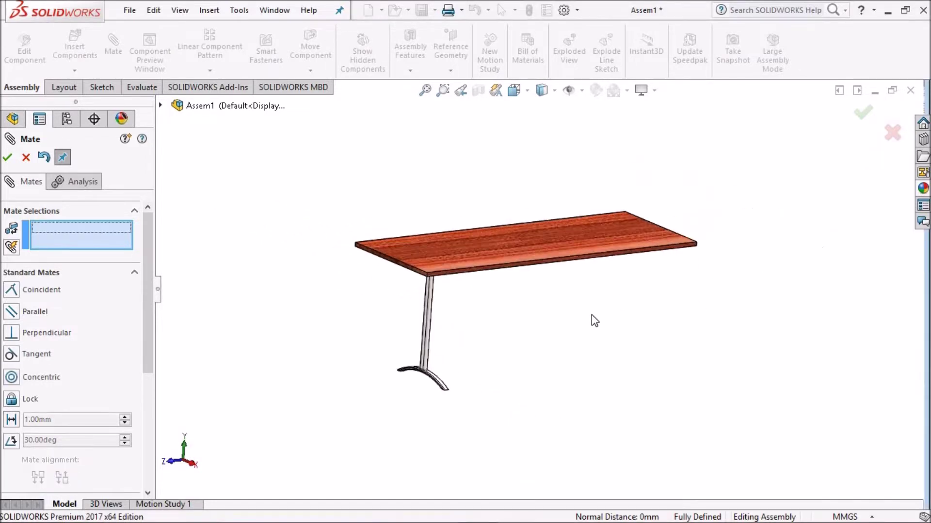
left_click(8, 158)
key("space")
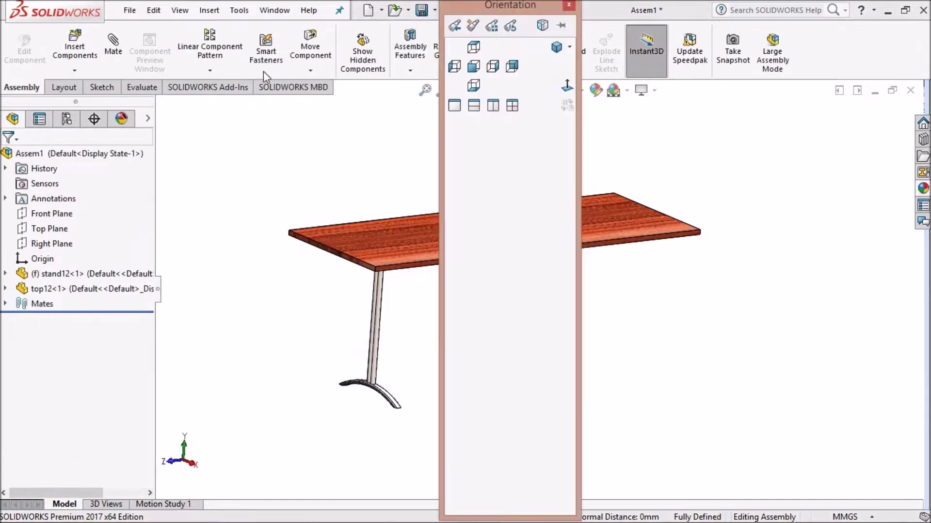
Step: In isometric view, drag a second stand12 copy in from Recent Documents
left_click(557, 48)
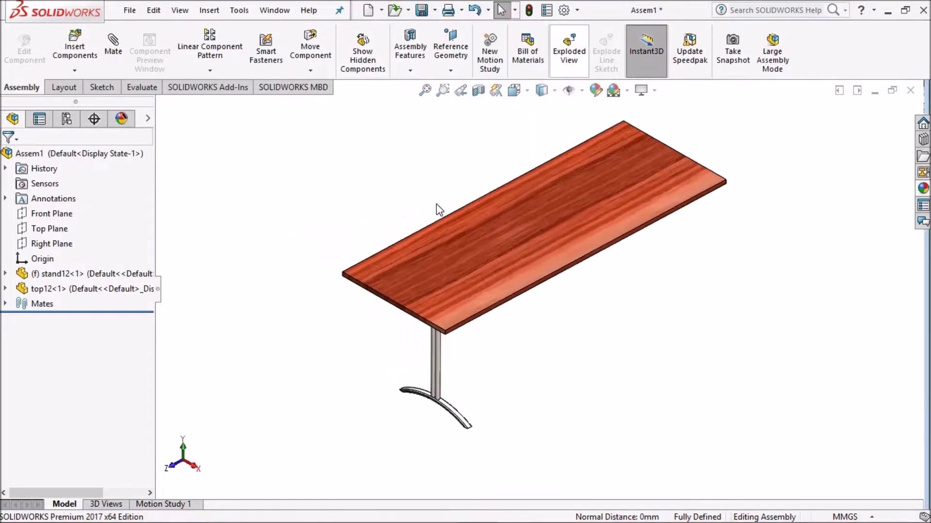
scroll(527, 274, "up", 2)
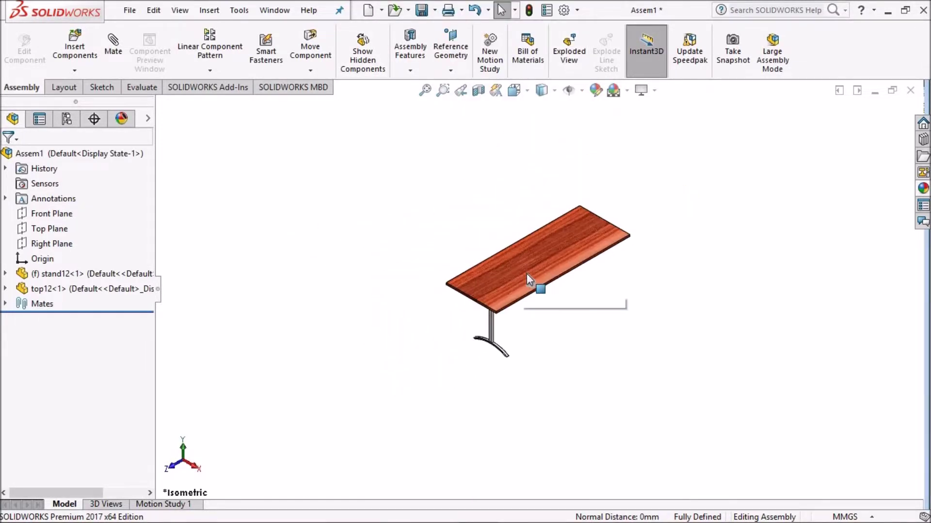
key("r")
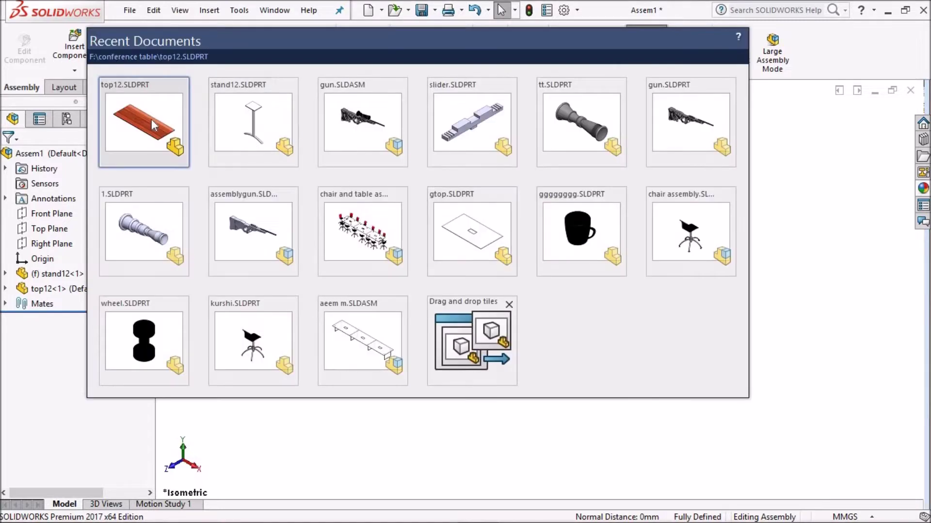
left_click_drag(238, 117, 652, 313)
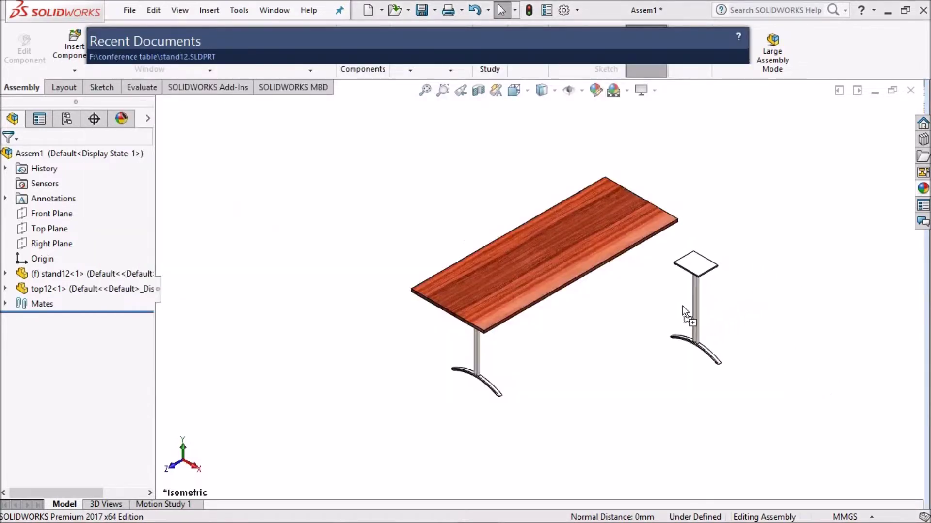
scroll(630, 301, "down", 3)
scroll(617, 293, "up", 2)
scroll(597, 274, "down", 3)
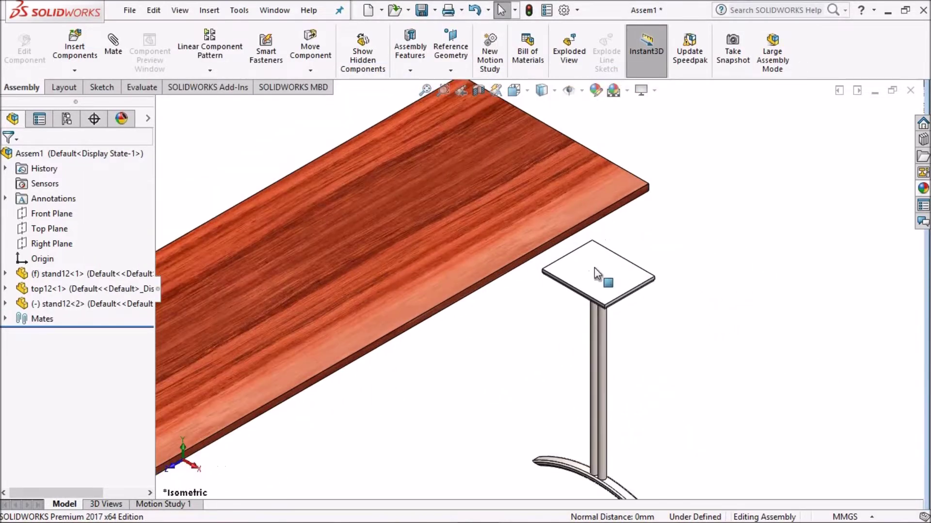
Step: Select the new stand's top plate face and the tabletop's underside for mating
left_click(597, 274)
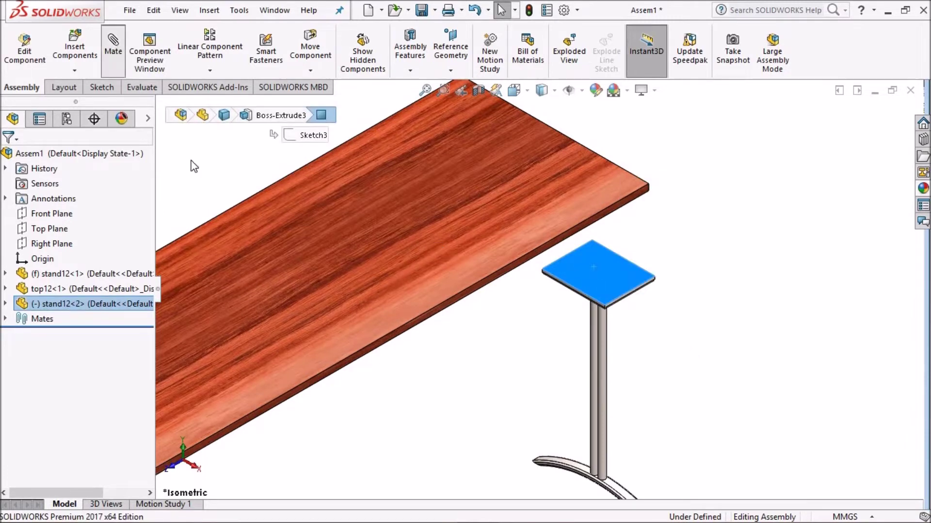
middle_click_drag(530, 357, 509, 208)
left_click(533, 372)
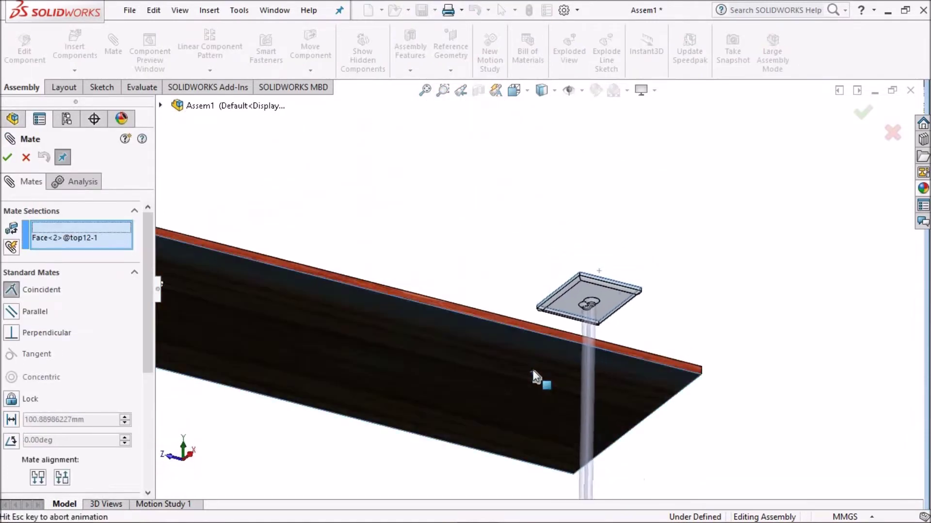
Step: Accept the coincident mate between the second stand and the tabletop underside
left_click(687, 394)
scroll(492, 385, "up", 5)
mouse_move(492, 385)
middle_mouse_down()
mouse_move(486, 397)
mouse_move(438, 325)
mouse_move(460, 240)
middle_mouse_up()
scroll(493, 323, "down", 3)
scroll(456, 267, "down", 5)
Step: Mate the matching plate faces of the two stands coincident
left_click(455, 266)
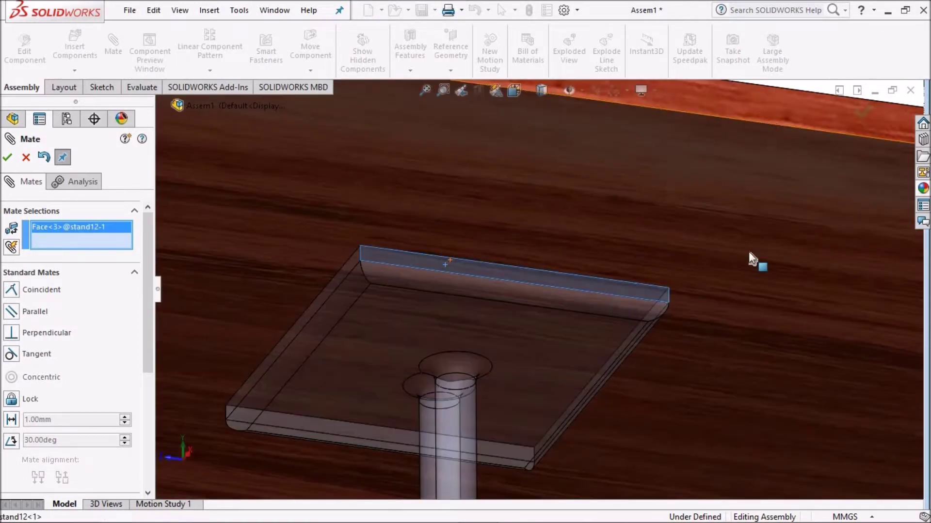
scroll(836, 328, "up", 5)
scroll(854, 302, "down", 5)
scroll(853, 302, "up", 5)
scroll(557, 333, "down", 3)
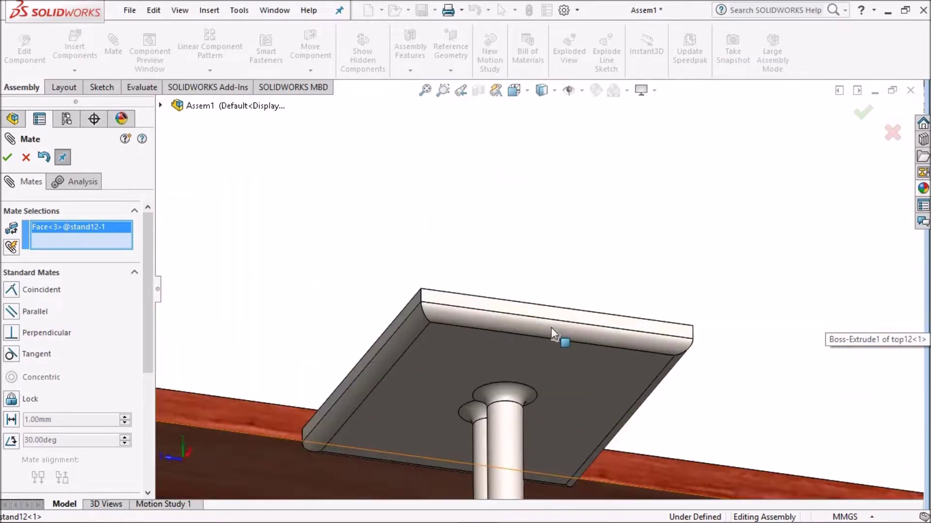
scroll(562, 311, "down", 2)
scroll(557, 295, "down", 2)
left_click(557, 295)
scroll(442, 305, "up", 2)
scroll(458, 321, "up", 2)
scroll(804, 354, "up", 2)
left_click(710, 318)
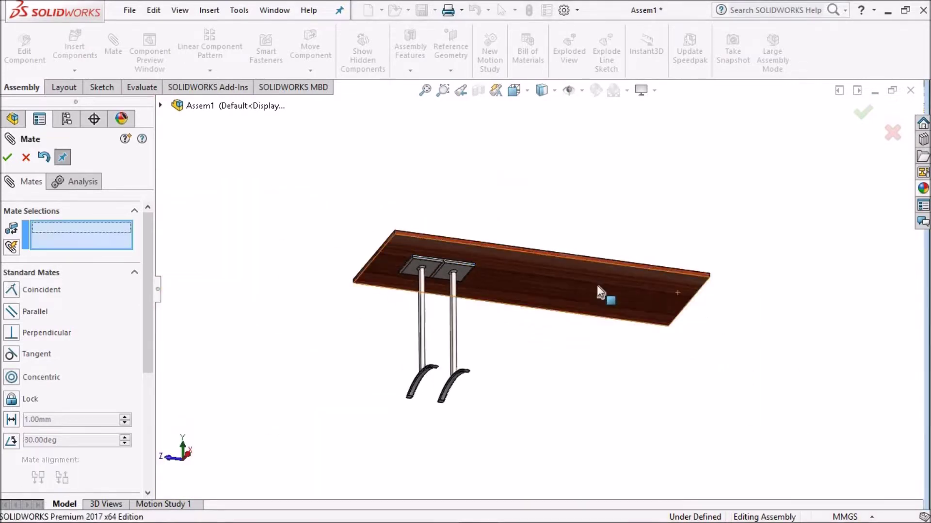
Step: Add a 200 mm Distance mate between the tabletop face and the second stand
middle_click_drag(595, 283, 482, 283)
scroll(483, 283, "down", 3)
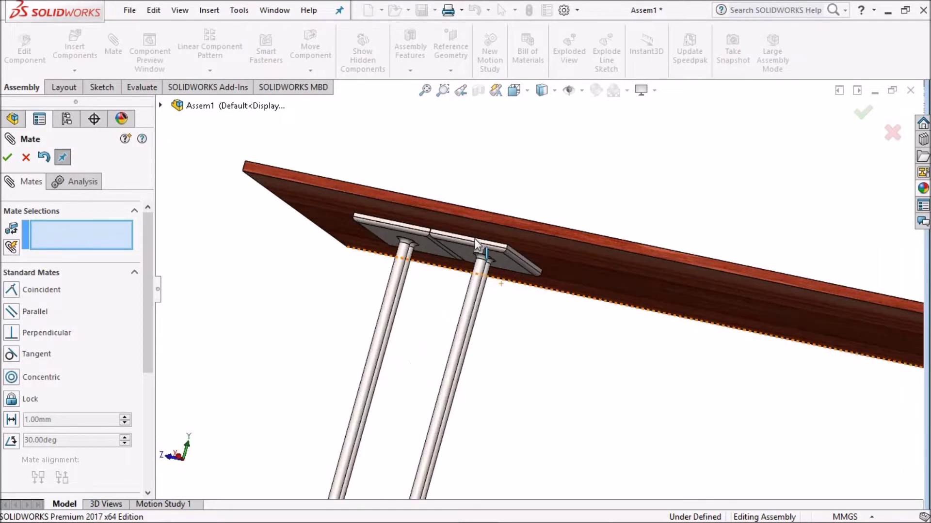
middle_click_drag(485, 250, 815, 319)
scroll(815, 327, "up", 3)
middle_click_drag(643, 356, 600, 328)
scroll(598, 322, "down", 3)
scroll(592, 313, "down", 3)
scroll(533, 311, "down", 3)
left_click(542, 329)
middle_click_drag(542, 329, 578, 249)
left_click(589, 244)
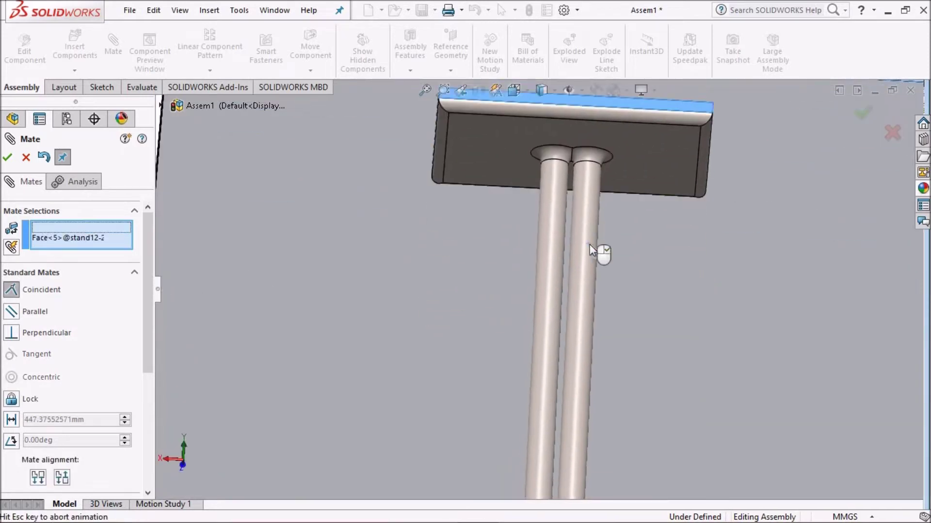
scroll(698, 262, "up", 3)
left_click(673, 227)
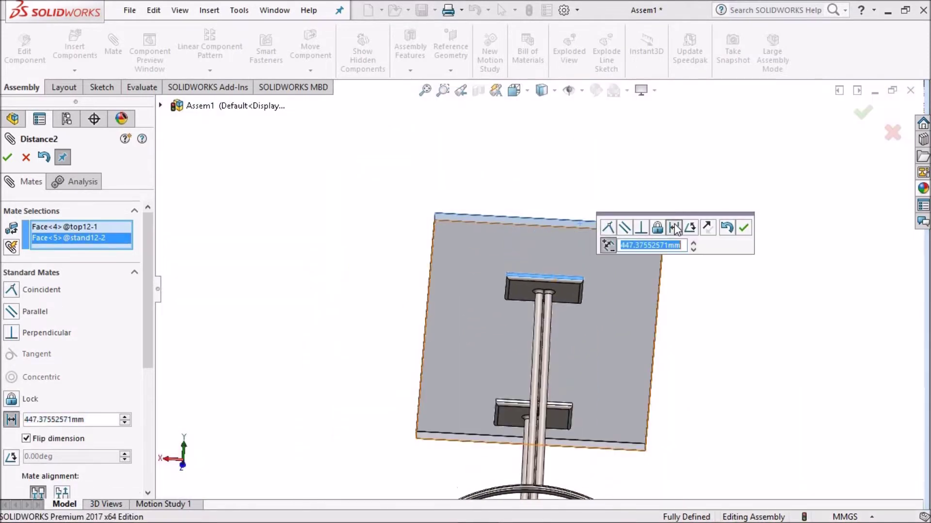
key("Return")
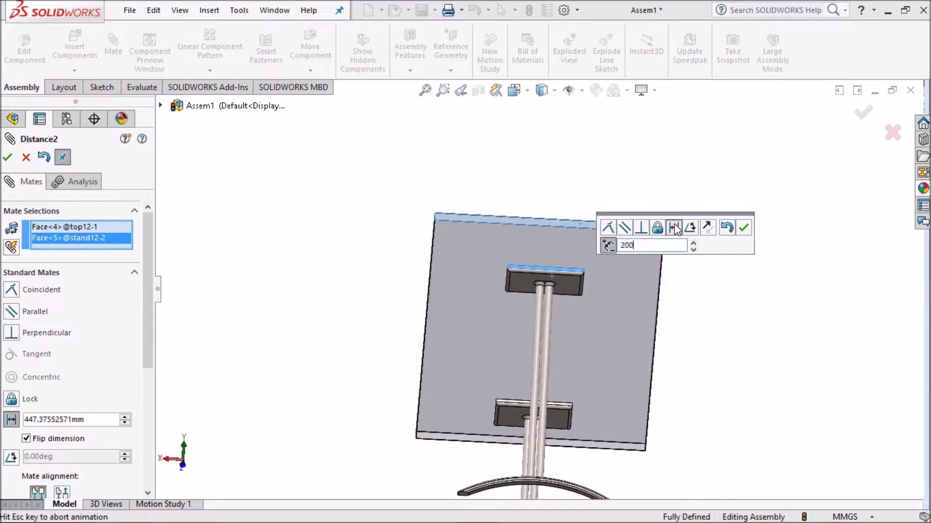
left_click(743, 228)
Step: Fit the whole table in view and close the Mate PropertyManager
mouse_move(744, 227)
middle_mouse_down()
mouse_move(626, 316)
mouse_move(663, 361)
middle_mouse_up()
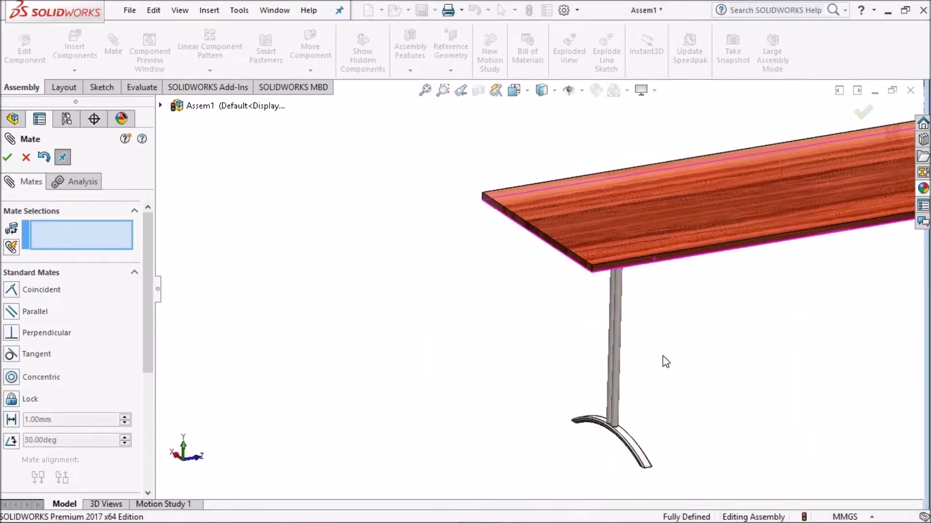
key("f")
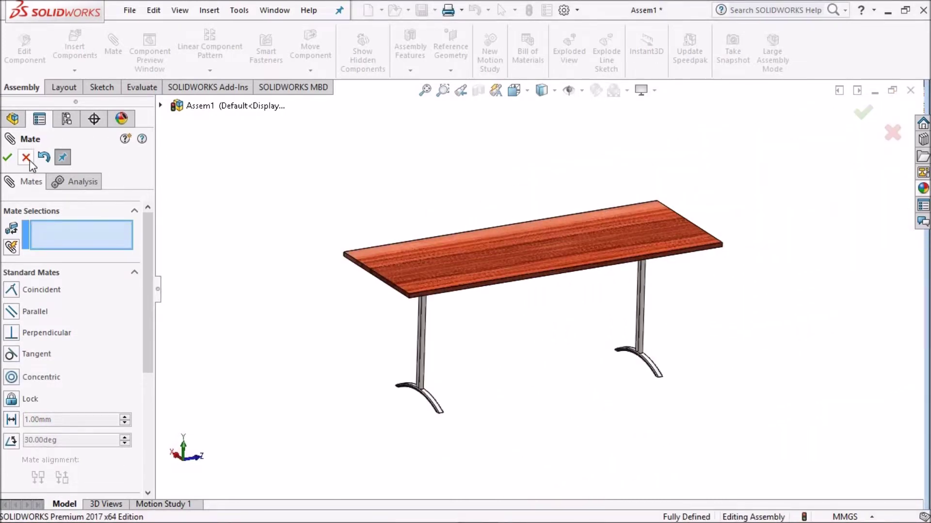
left_click(30, 161)
key("space")
Step: Save the finished table assembly as assem12 from an isometric view
left_click(367, 47)
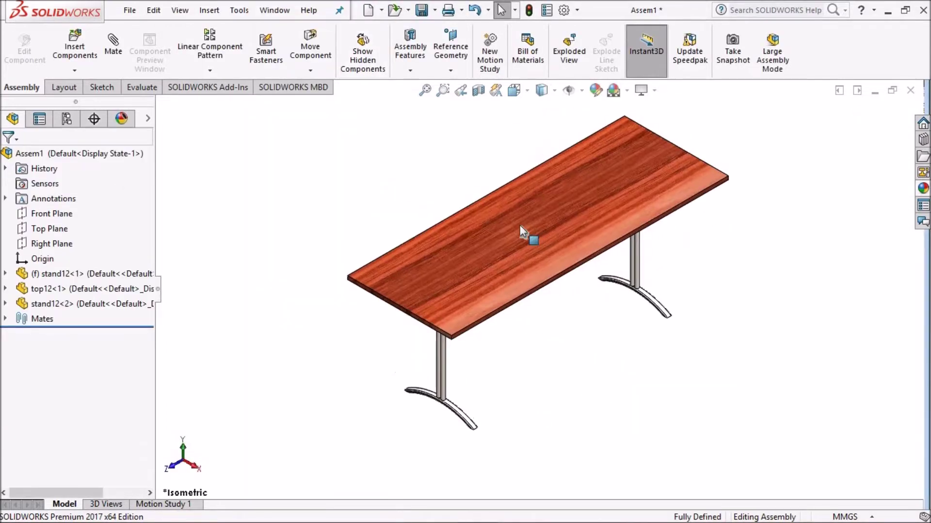
scroll(561, 259, "down", 2)
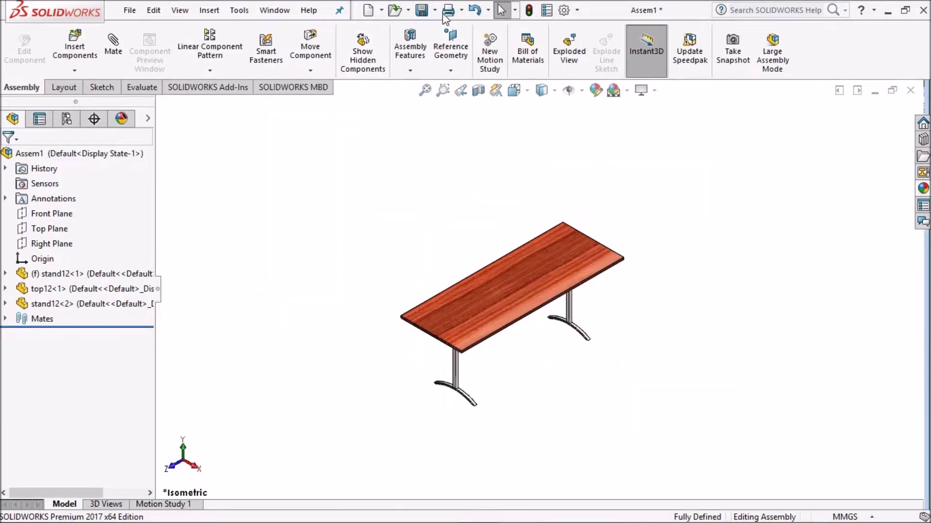
left_click(422, 11)
type("assem12")
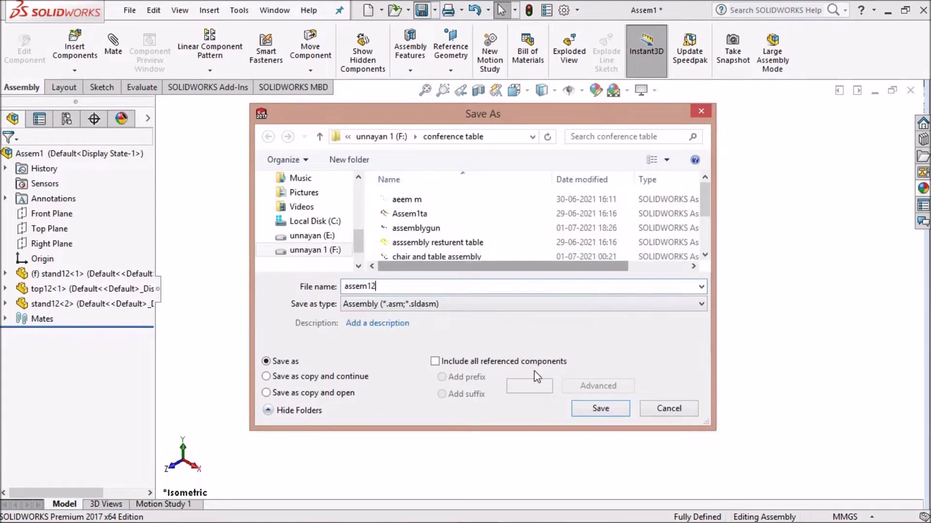
left_click(604, 408)
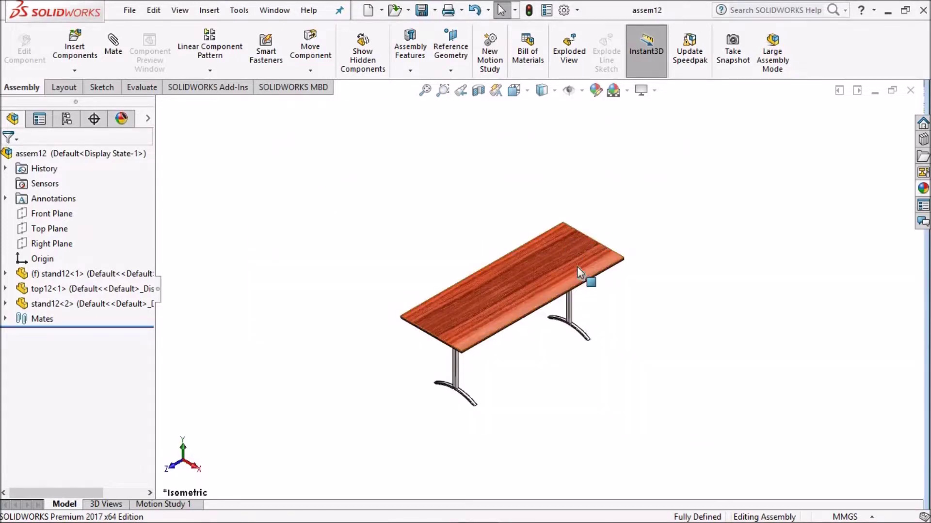
Step: Close the saved assem12 document and start a new document
scroll(513, 262, "up", 3)
scroll(648, 349, "down", 3)
scroll(648, 349, "down", 2)
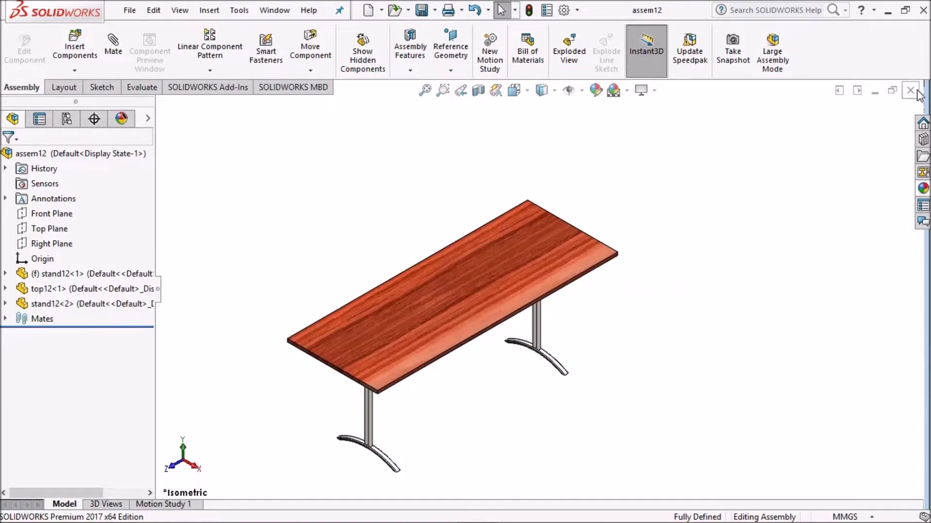
left_click(911, 84)
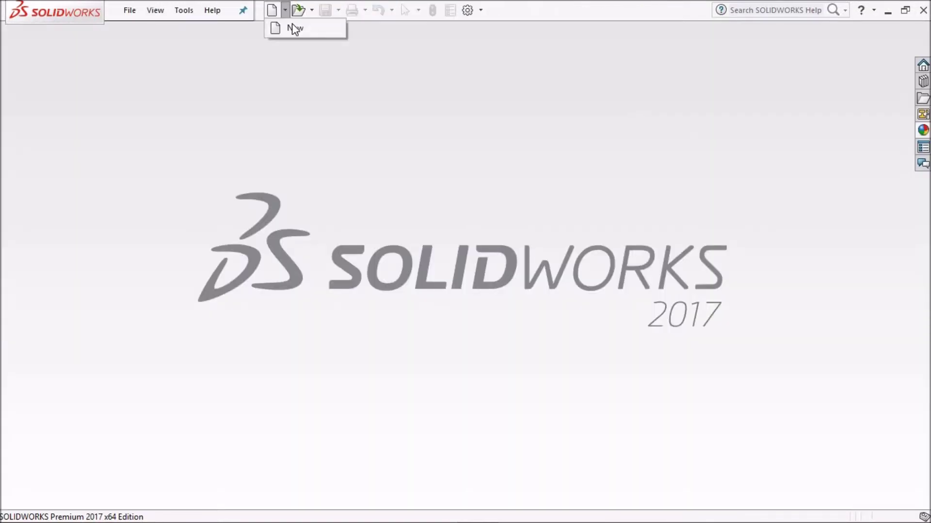
left_click(293, 28)
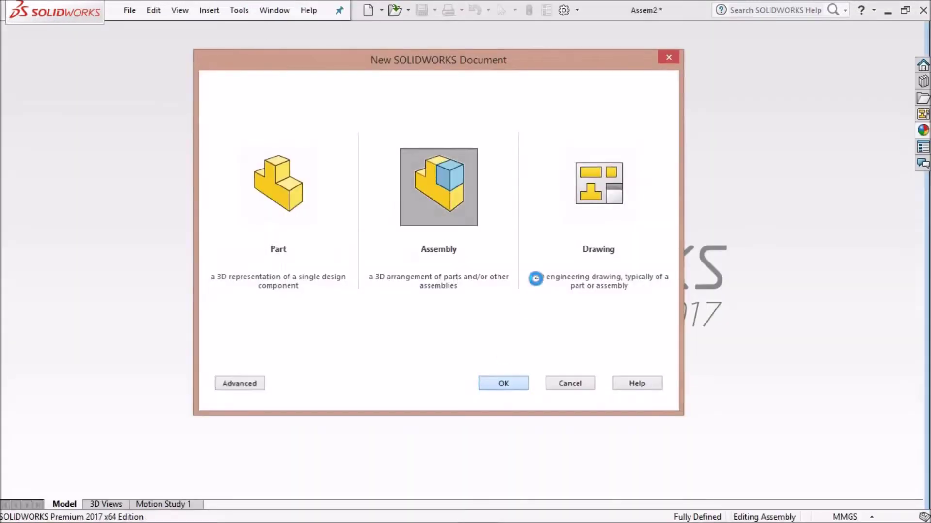
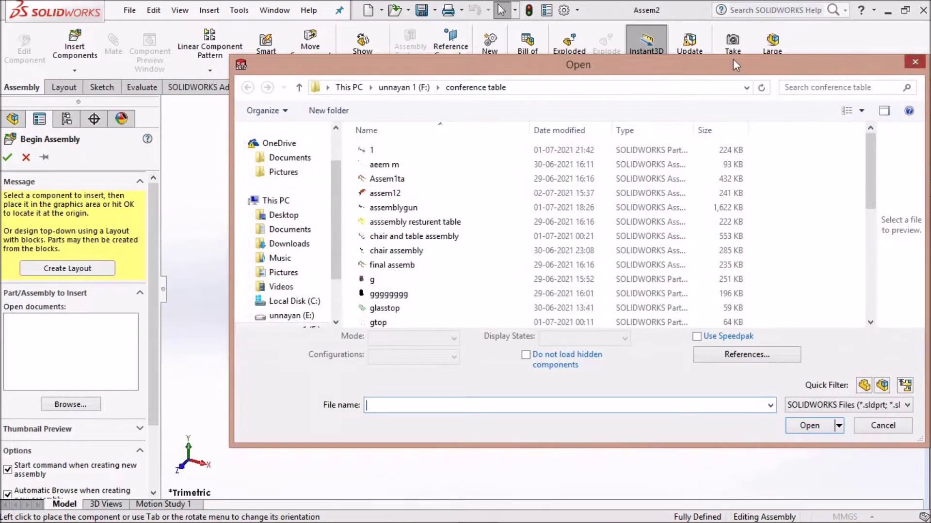
Step: Dismiss the Open dialog and Begin Assembly, then place the first assem12 table
left_click(915, 62)
left_click(26, 157)
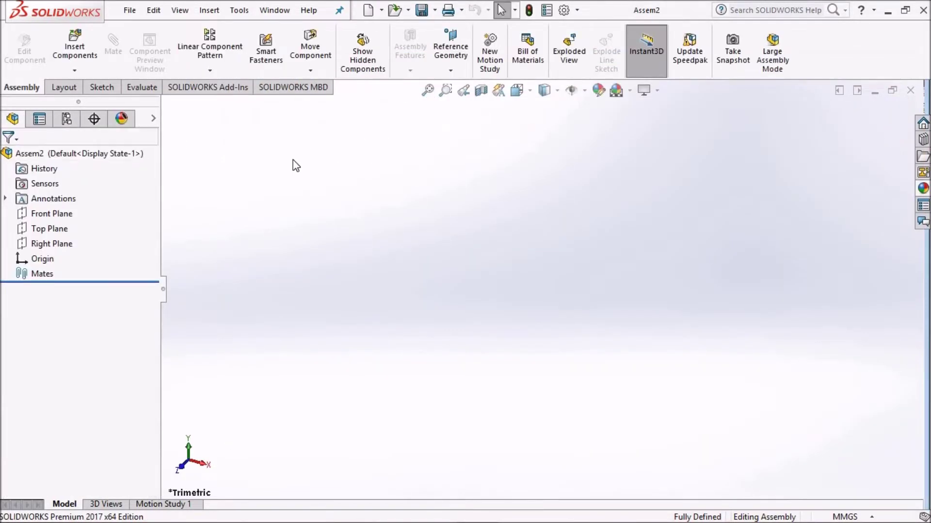
key("r")
left_click_drag(143, 129, 807, 434)
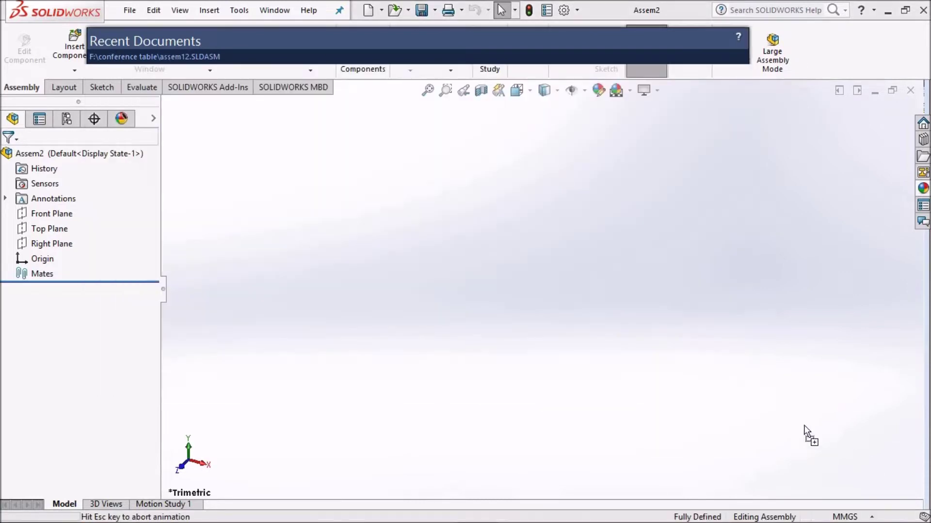
left_click_drag(690, 368, 675, 386)
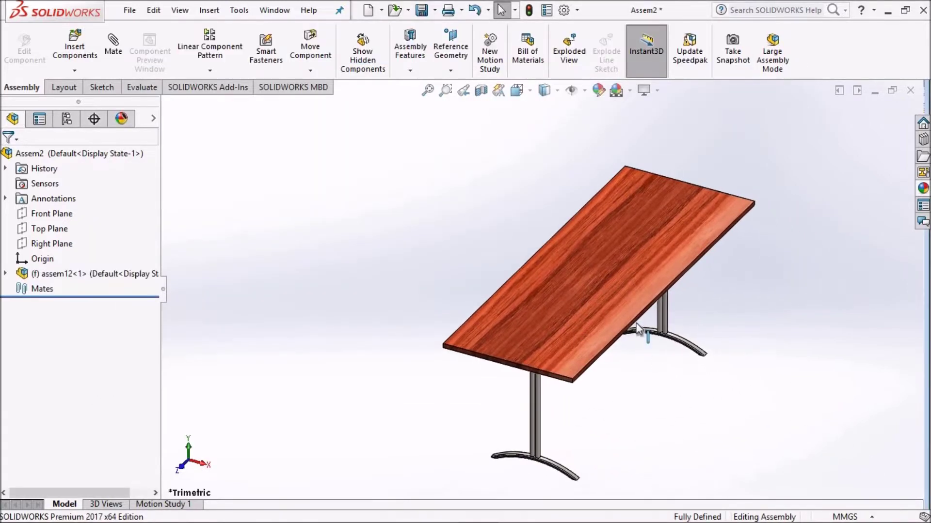
Step: Add three more assem12 table copies spread across the workspace
key("r")
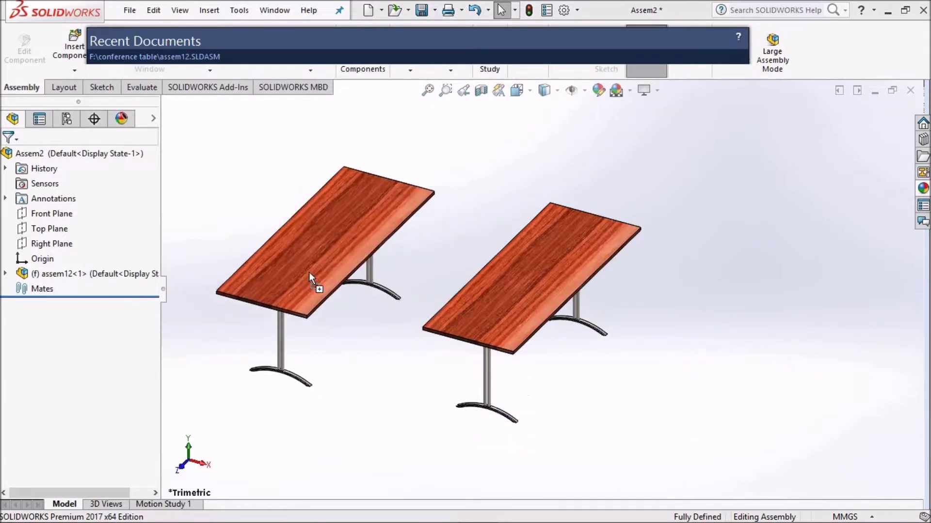
left_click_drag(195, 158, 310, 274)
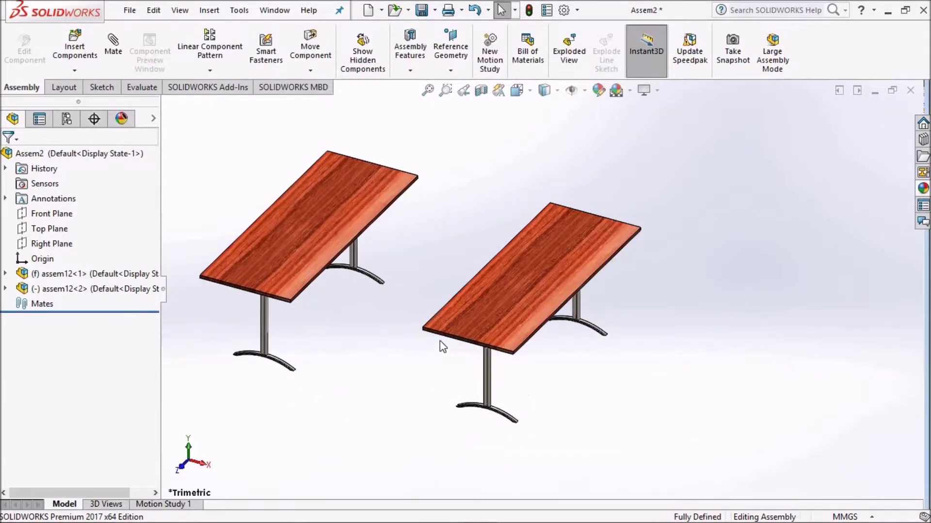
key("r")
left_click_drag(194, 155, 593, 469)
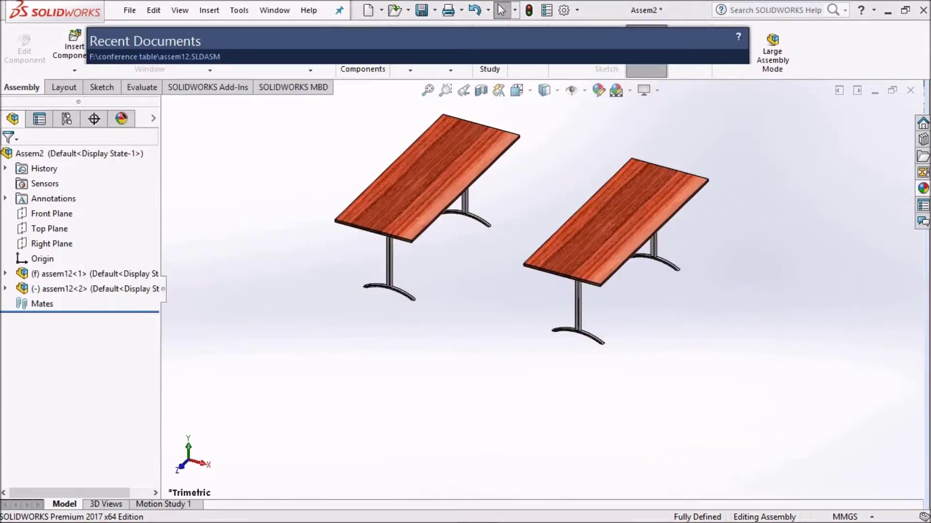
scroll(582, 417, "up", 4)
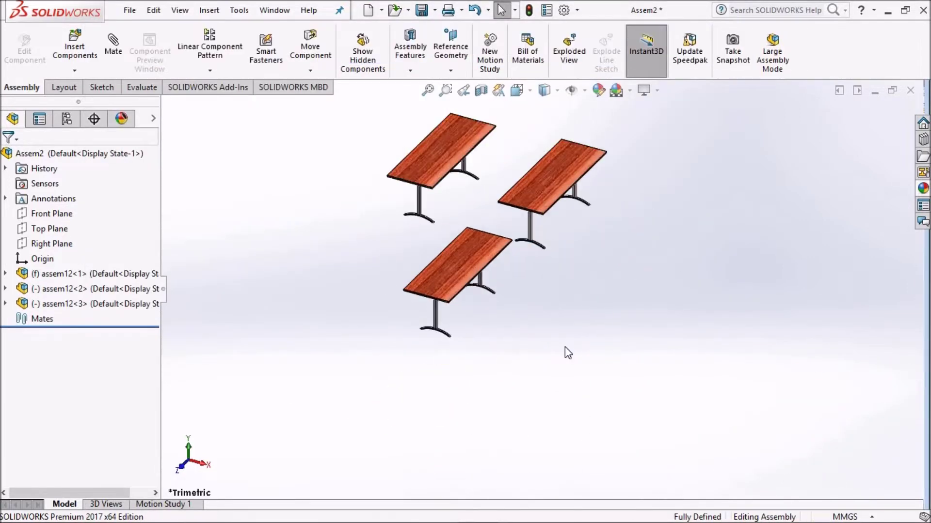
key("r")
left_click_drag(146, 126, 794, 272)
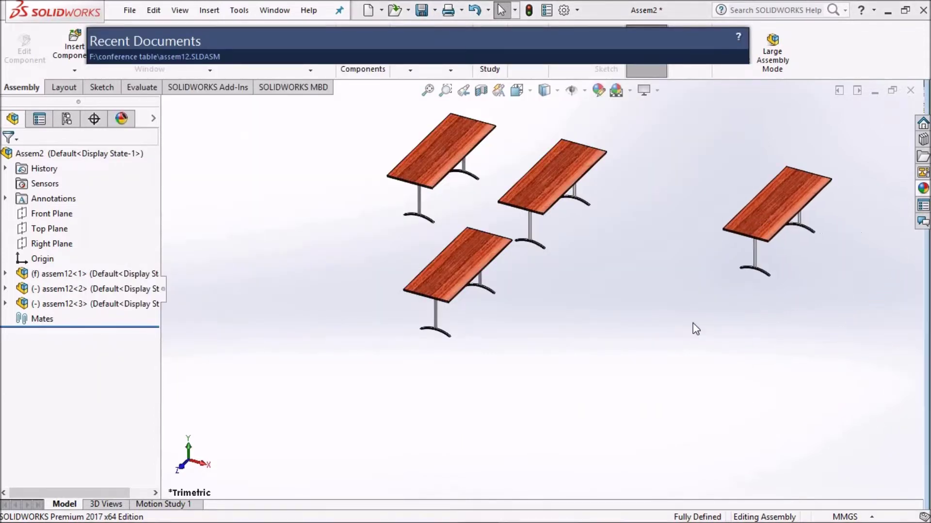
scroll(551, 260, "up", 3)
scroll(551, 260, "down", 3)
scroll(557, 315, "down", 3)
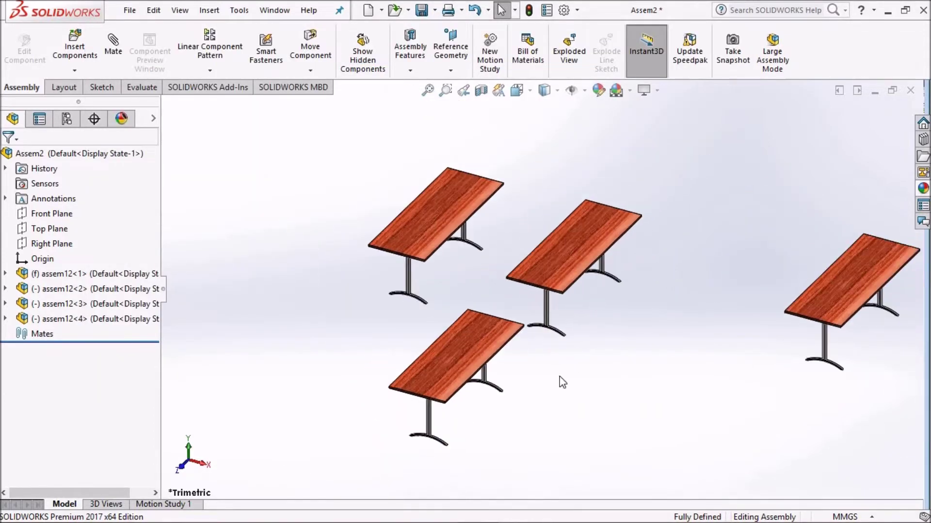
scroll(490, 320, "up", 2)
scroll(507, 271, "down", 2)
scroll(608, 264, "down", 2)
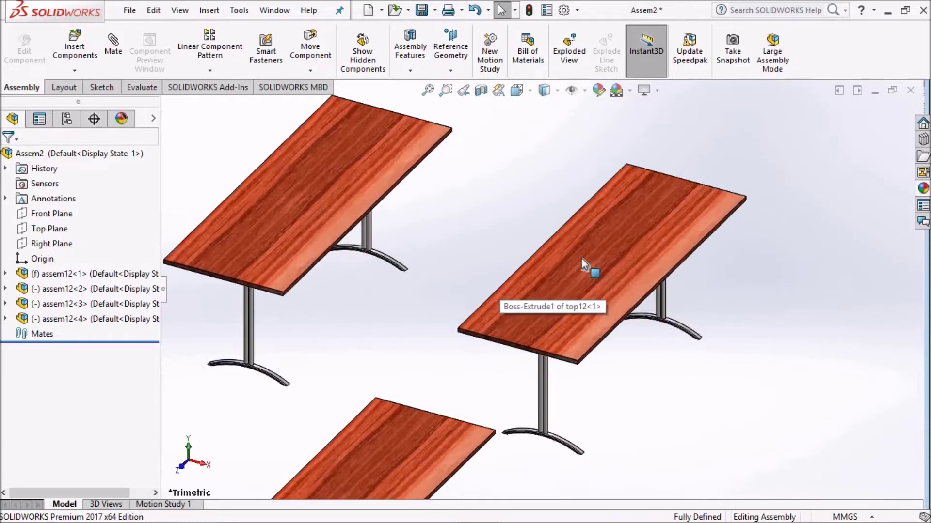
Step: Try dragging the top12 tabletop, which stays fixed, and check its component options
scroll(581, 258, "up", 2)
mouse_move(391, 216)
left_mouse_down()
mouse_move(296, 210)
mouse_move(488, 261)
left_mouse_up()
scroll(540, 279, "up", 2)
scroll(540, 278, "down", 2)
left_click_drag(623, 293, 574, 261)
right_click(575, 261)
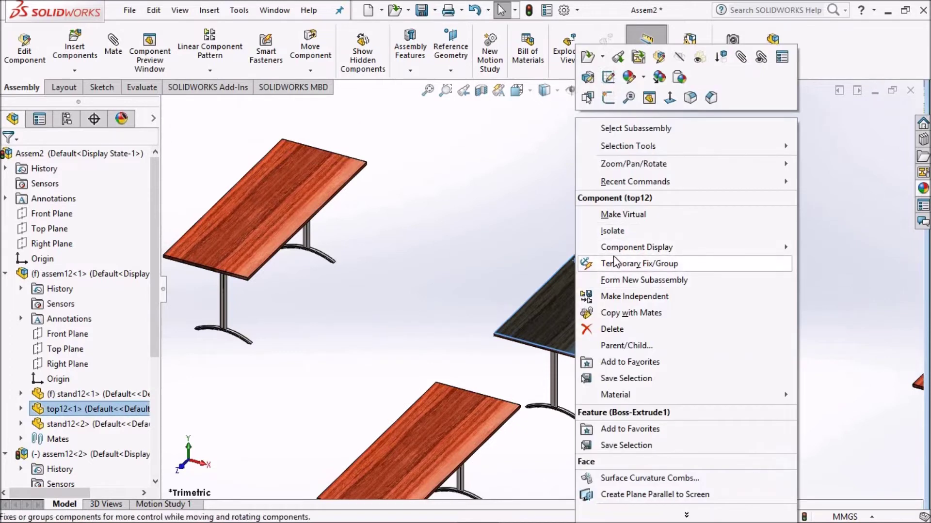
left_click(492, 260)
left_click_drag(588, 315, 580, 297)
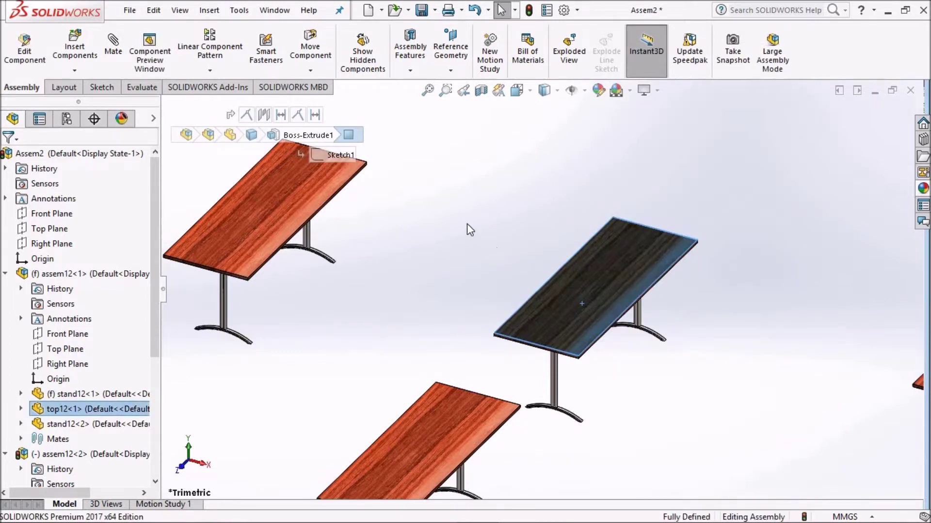
Step: Inspect the top12 tabletop component's options again and dismiss them unchanged
right_click(467, 224)
left_click(524, 217)
scroll(524, 217, "up", 5)
scroll(554, 293, "down", 5)
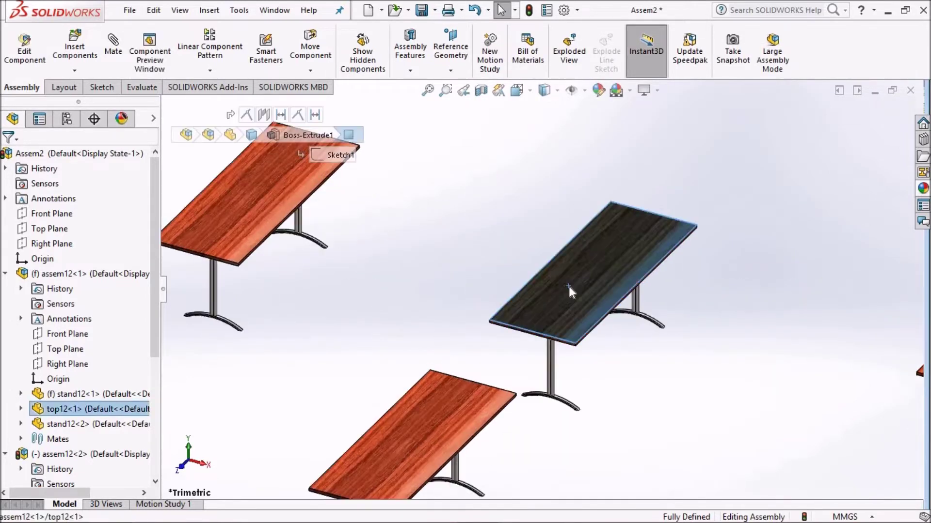
right_click(569, 287)
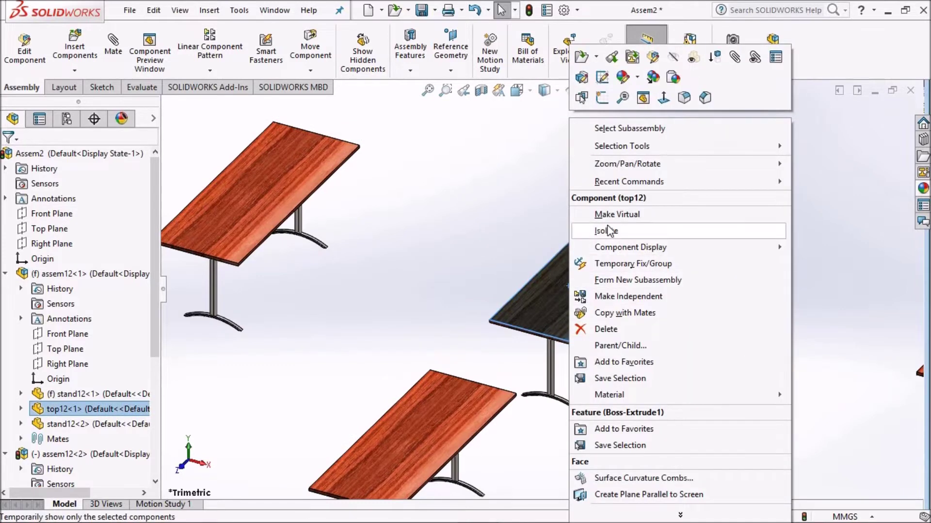
left_click(467, 261)
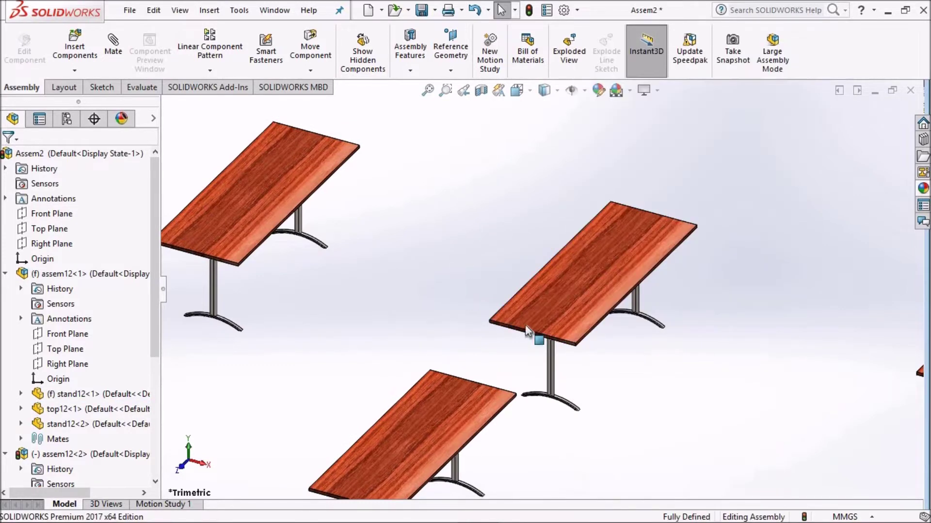
scroll(514, 291, "up", 3)
scroll(486, 284, "down", 3)
scroll(642, 291, "up", 3)
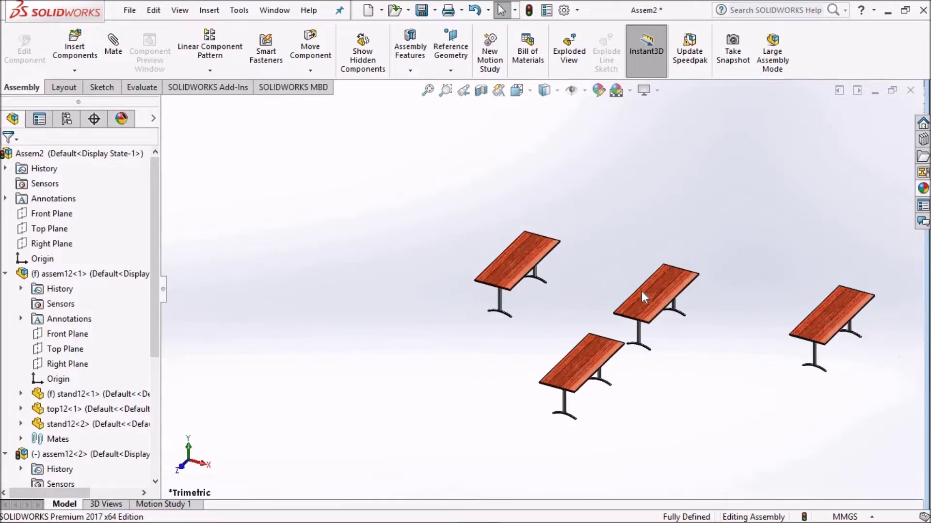
scroll(537, 423, "down", 3)
Step: Drag one tabletop across the layout to a new position
mouse_move(537, 423)
left_mouse_down()
mouse_move(621, 191)
mouse_move(779, 156)
left_mouse_up()
key("Escape")
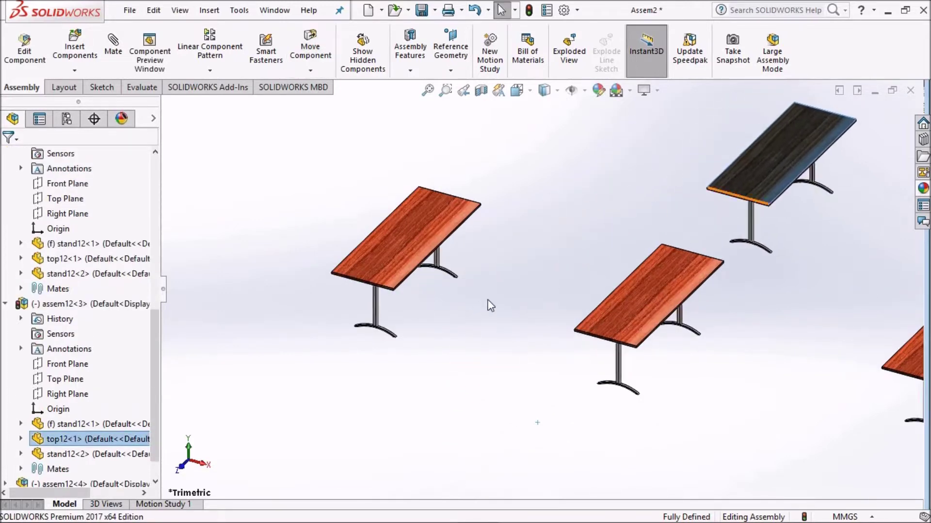
scroll(486, 286, "up", 3)
scroll(454, 253, "down", 3)
Step: Drag the lower-right and upper-right tables into a row of three, fourth above
left_click(455, 253)
scroll(600, 302, "up", 3)
scroll(633, 296, "down", 3)
left_click(889, 357)
mouse_move(690, 270)
left_mouse_down()
mouse_move(578, 170)
mouse_move(495, 296)
left_mouse_up()
scroll(514, 340, "up", 2)
mouse_move(681, 243)
left_mouse_down()
mouse_move(625, 196)
mouse_move(606, 163)
left_mouse_up()
scroll(557, 281, "up", 2)
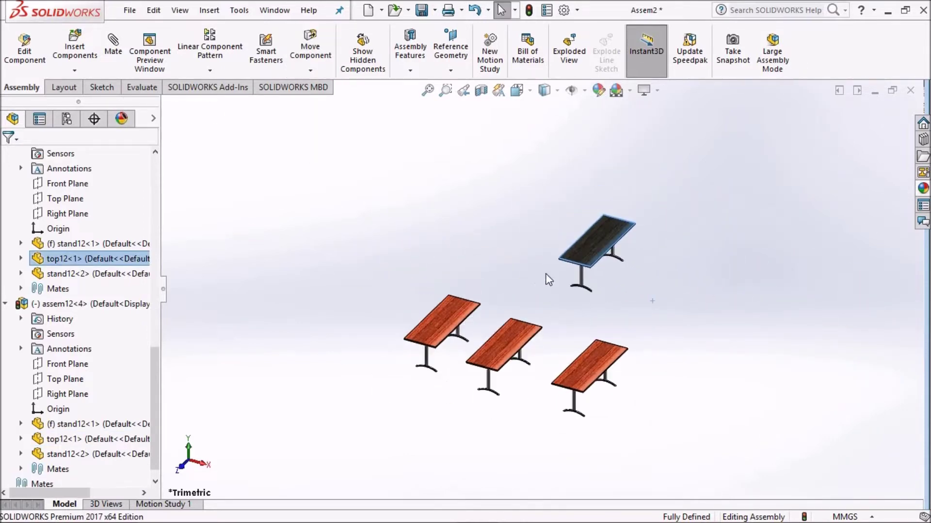
left_click(302, 71)
left_click(343, 102)
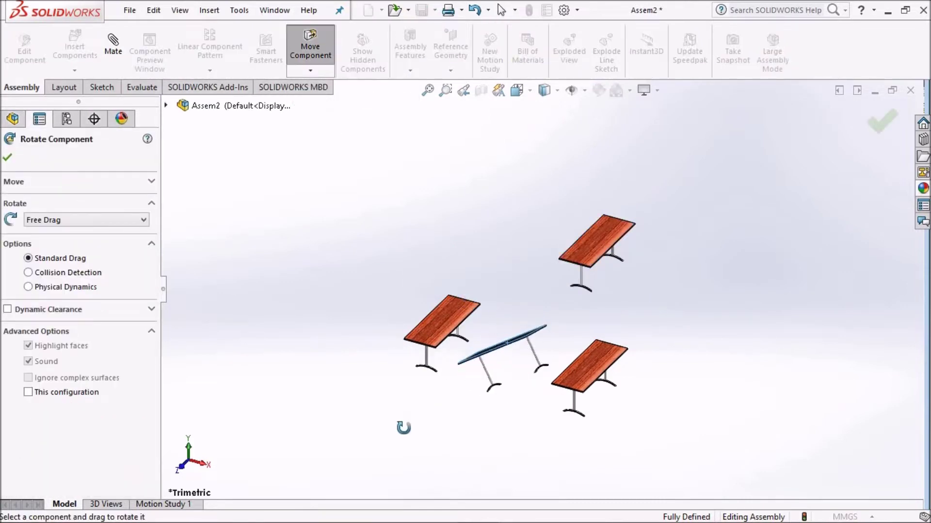
Step: Free-rotate the middle table crosswise and rotate the top-right table
left_click_drag(445, 447, 415, 429)
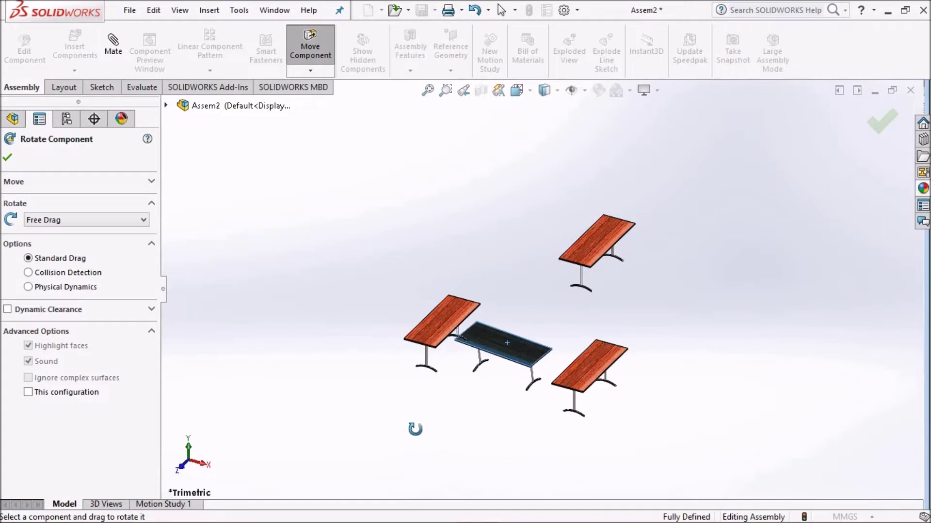
key("Escape")
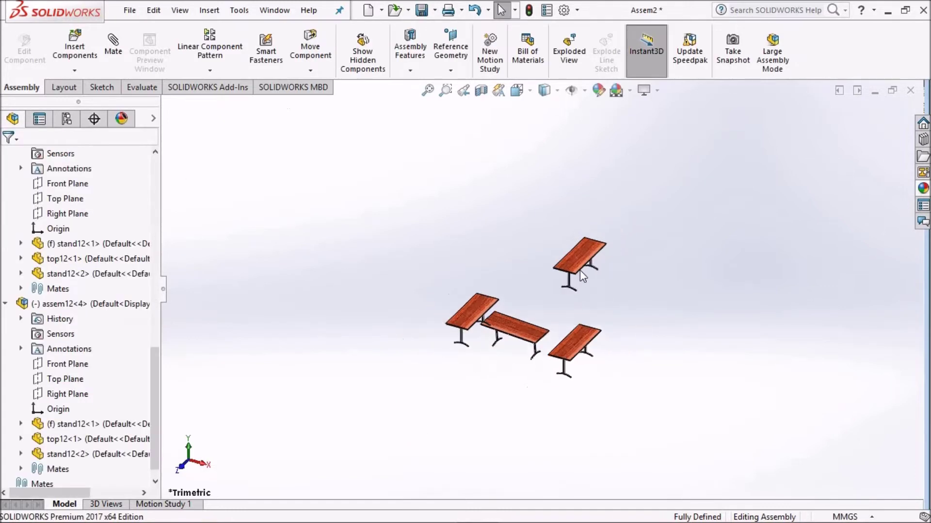
left_click(310, 71)
left_click(290, 101)
mouse_move(572, 248)
left_mouse_down()
mouse_move(474, 293)
mouse_move(484, 290)
mouse_move(486, 330)
mouse_move(328, 242)
left_mouse_up()
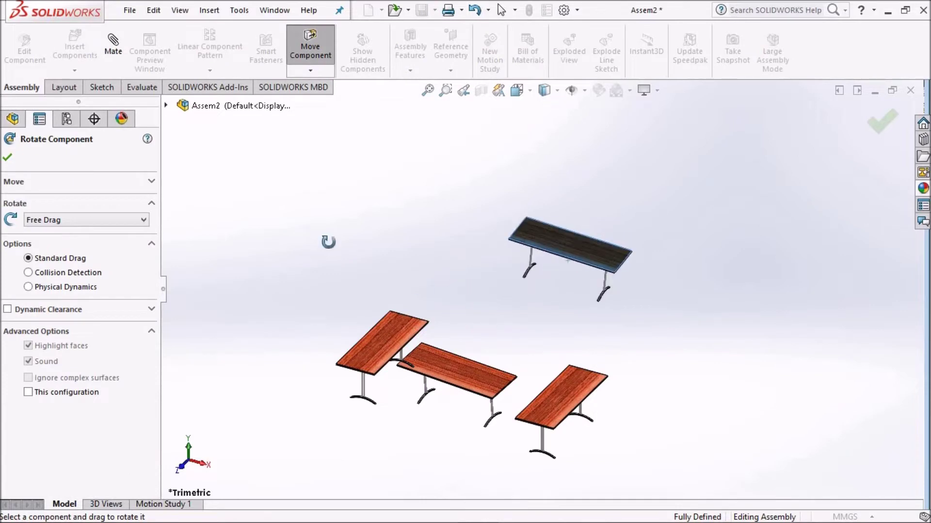
key("Escape")
Step: Select the middle tabletop and the left table's top face
scroll(557, 297, "down", 5)
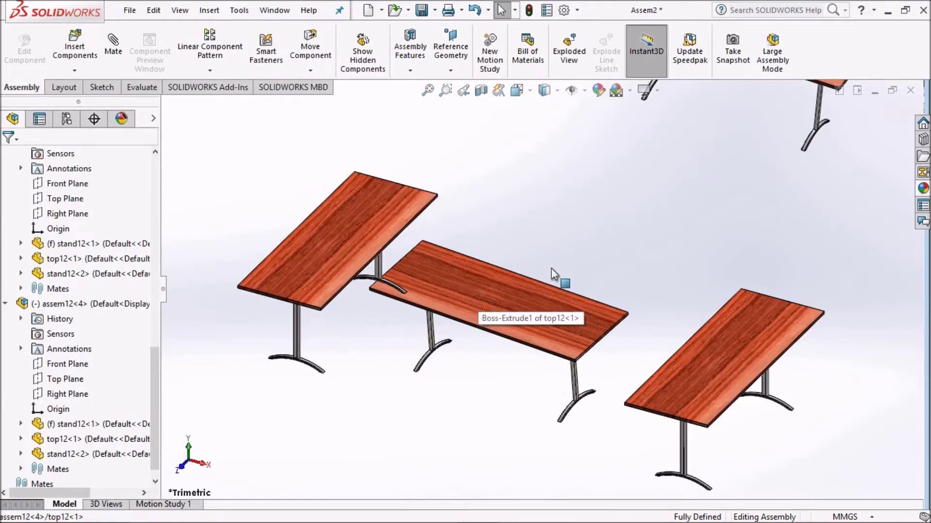
left_click(551, 269)
scroll(485, 262, "up", 3)
scroll(533, 291, "down", 3)
mouse_move(616, 325)
middle_mouse_down()
mouse_move(589, 339)
mouse_move(584, 318)
middle_mouse_up()
scroll(576, 300, "up", 3)
scroll(570, 282, "down", 3)
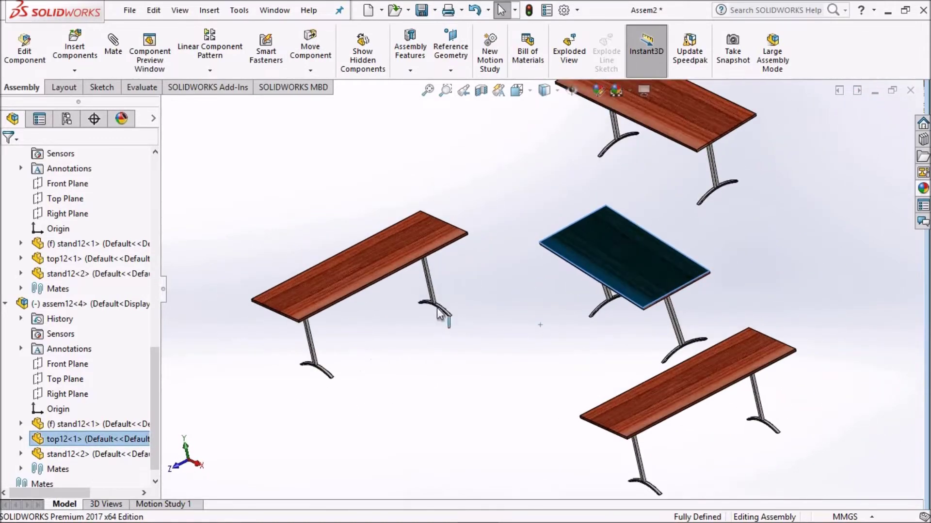
scroll(470, 332, "down", 3)
scroll(470, 230, "up", 3)
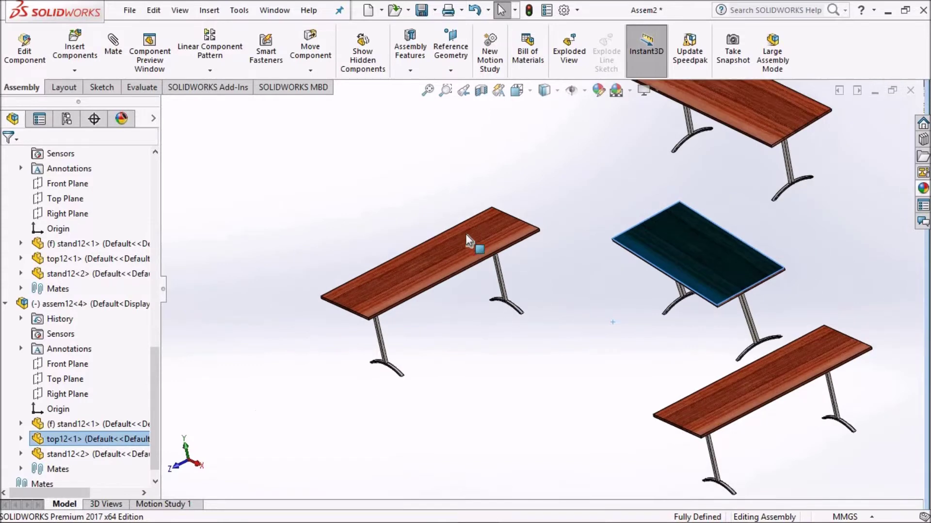
left_click(464, 240)
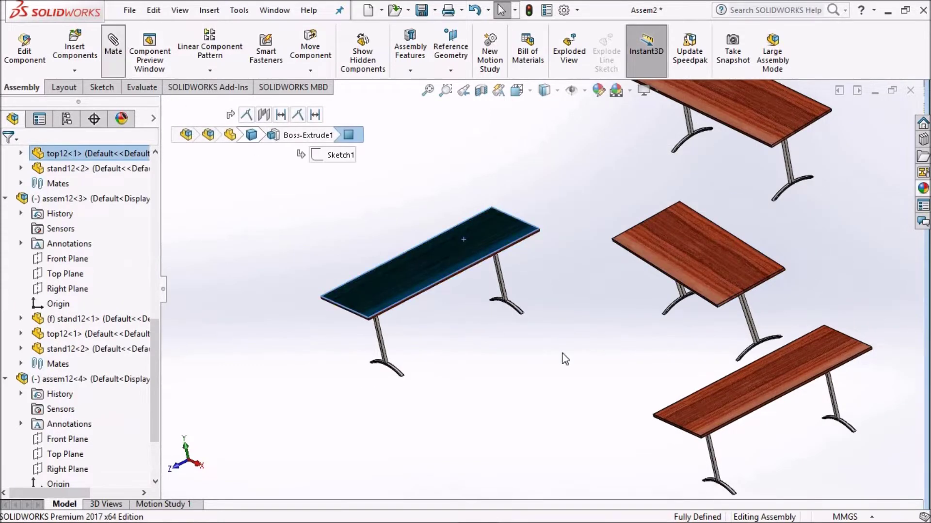
Step: Accept Coincident2 between the left and lower-right tabletops
left_click(743, 391)
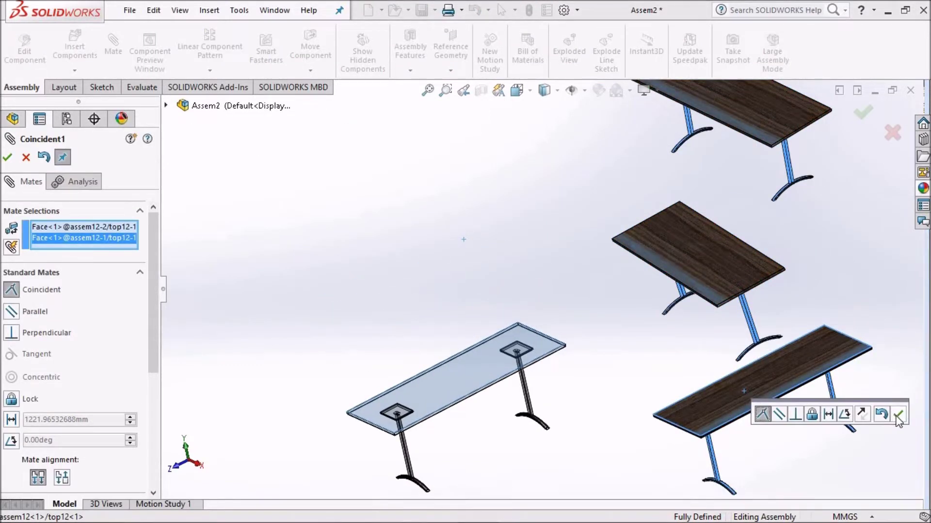
left_click(898, 415)
scroll(533, 364, "up", 3)
scroll(523, 330, "down", 3)
mouse_move(547, 328)
middle_mouse_down()
mouse_move(617, 301)
mouse_move(503, 353)
middle_mouse_up()
scroll(484, 329, "down", 5)
Step: Mate the matching end faces of two tables coincident
left_click(484, 297)
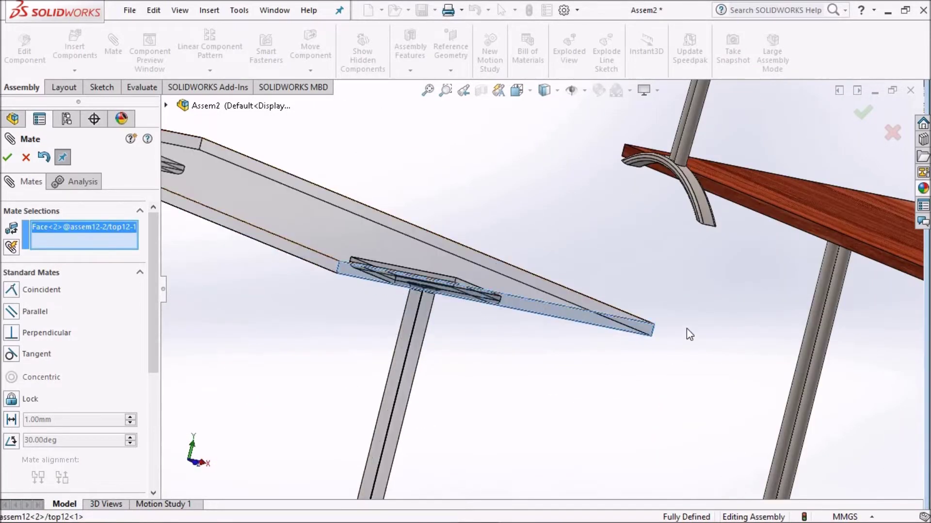
scroll(774, 335, "up", 3)
scroll(775, 332, "down", 3)
scroll(775, 333, "down", 2)
scroll(774, 334, "down", 2)
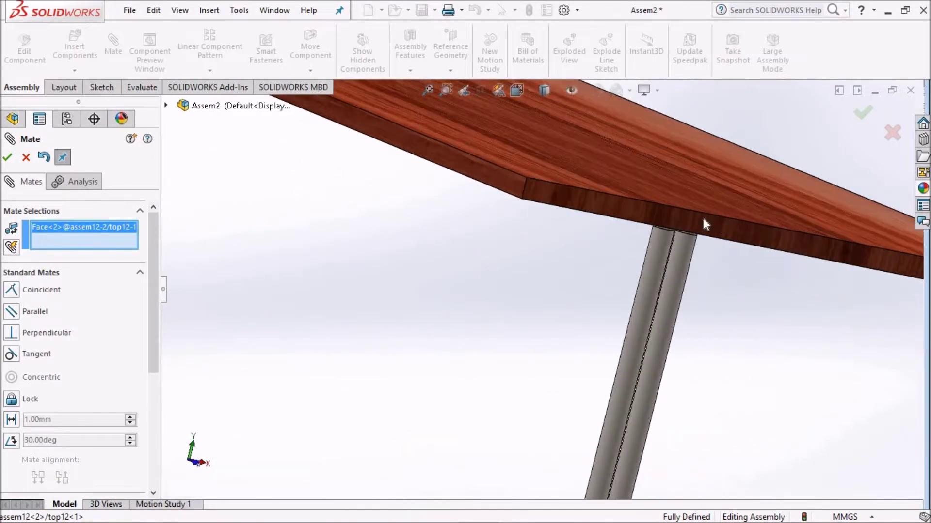
left_click(713, 225)
scroll(713, 226, "down", 2)
scroll(453, 287, "up", 5)
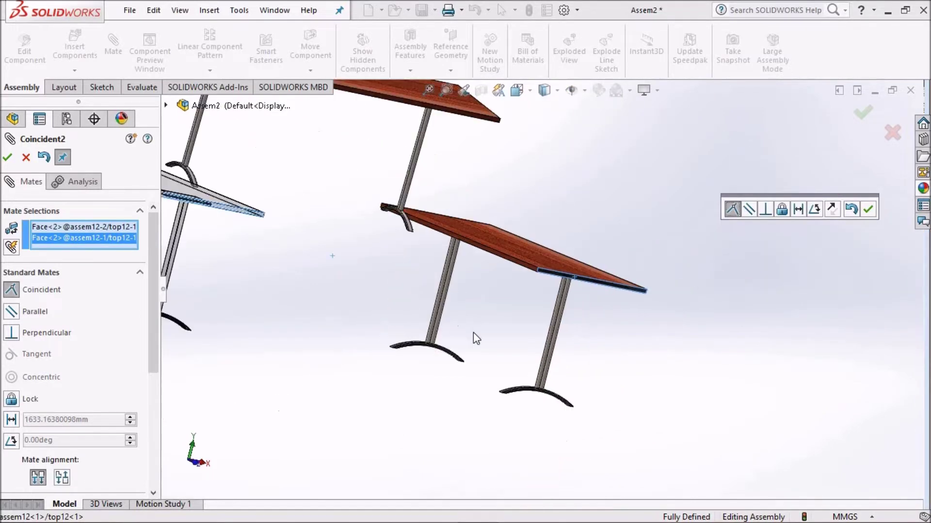
scroll(426, 320, "up", 2)
scroll(498, 306, "down", 1)
middle_click_drag(499, 304, 468, 297)
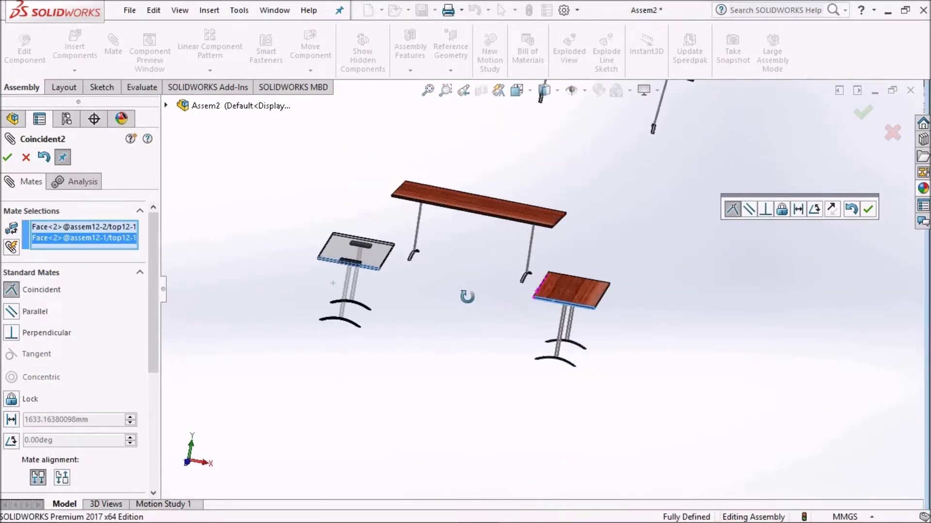
left_click(868, 209)
Step: View the tables from above and discard a mistaken tabletop edge-face pick
scroll(492, 351, "down", 3)
scroll(478, 315, "up", 2)
scroll(492, 368, "down", 3)
mouse_move(492, 368)
middle_mouse_down()
mouse_move(500, 365)
mouse_move(504, 391)
mouse_move(491, 279)
mouse_move(524, 297)
mouse_move(598, 309)
mouse_move(600, 272)
middle_mouse_up()
scroll(607, 240, "down", 3)
left_click(615, 237)
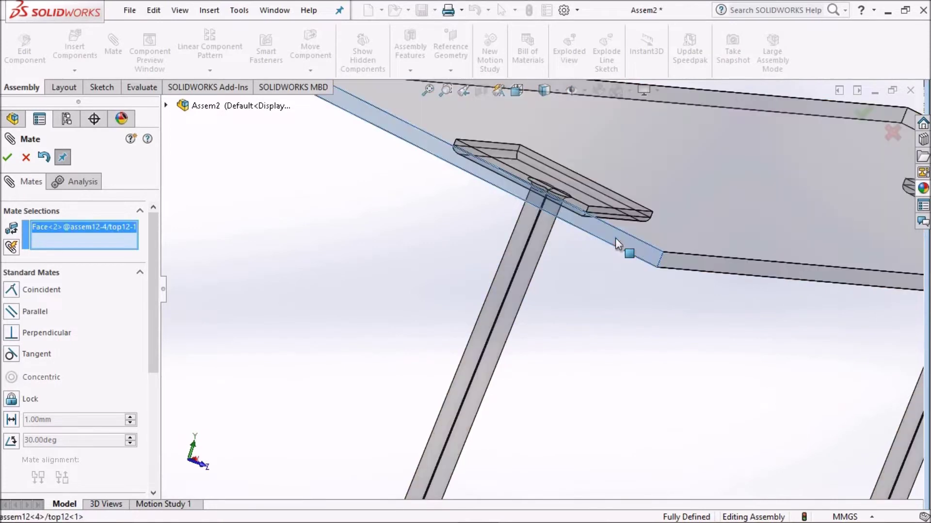
left_click(152, 259)
Step: Apply Coincident3, making the crosswise table's top flush with its neighbour's tabletop
scroll(406, 269, "up", 2)
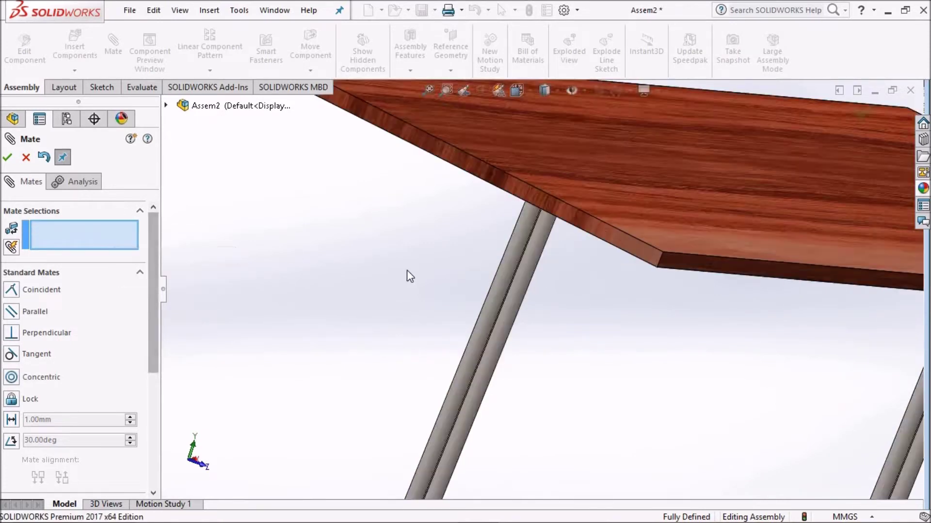
scroll(406, 269, "up", 4)
scroll(477, 374, "up", 3)
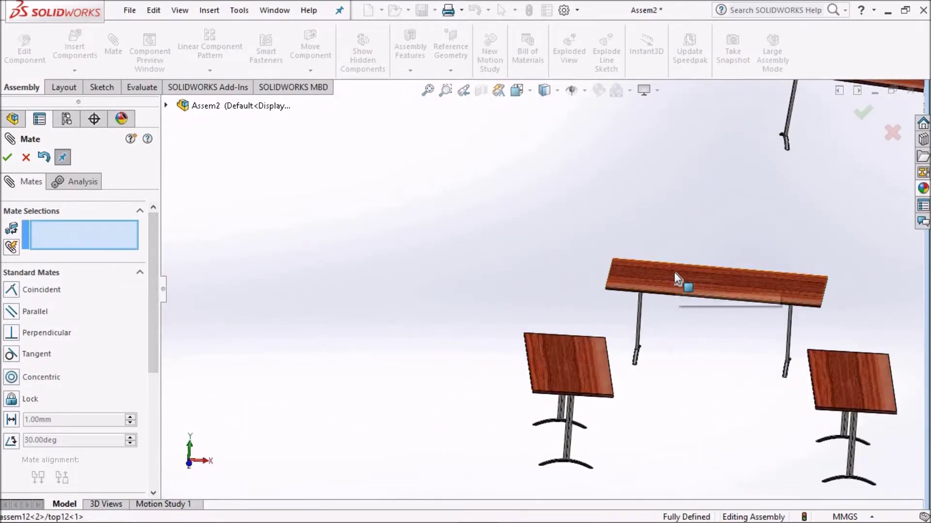
left_click(674, 272)
left_click(566, 363)
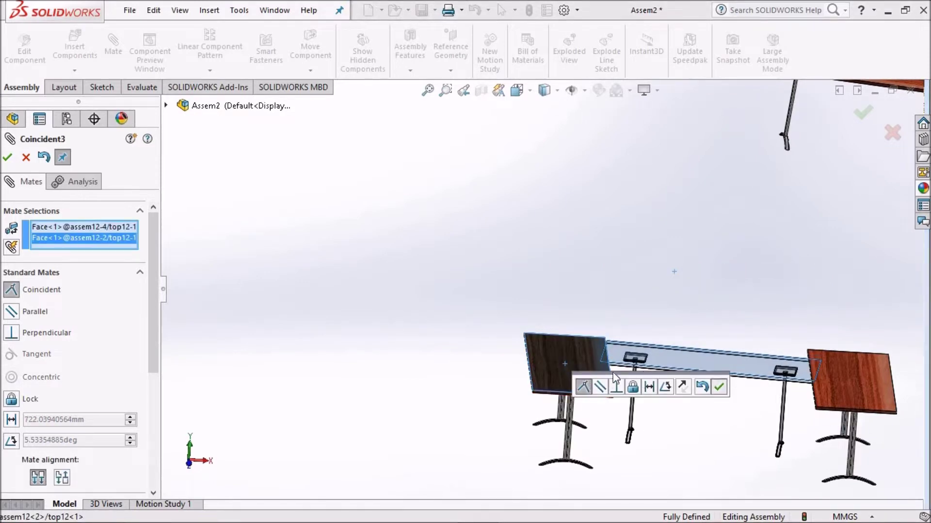
key("Return")
scroll(601, 324, "down", 3)
Step: Mate the middle table's edge face coincident to the adjacent table's edge face
mouse_move(586, 293)
middle_mouse_down()
mouse_move(597, 324)
mouse_move(575, 348)
middle_mouse_up()
mouse_move(575, 348)
left_mouse_down()
mouse_move(517, 270)
mouse_move(400, 289)
left_mouse_up()
scroll(400, 289, "down", 3)
scroll(428, 308, "down", 2)
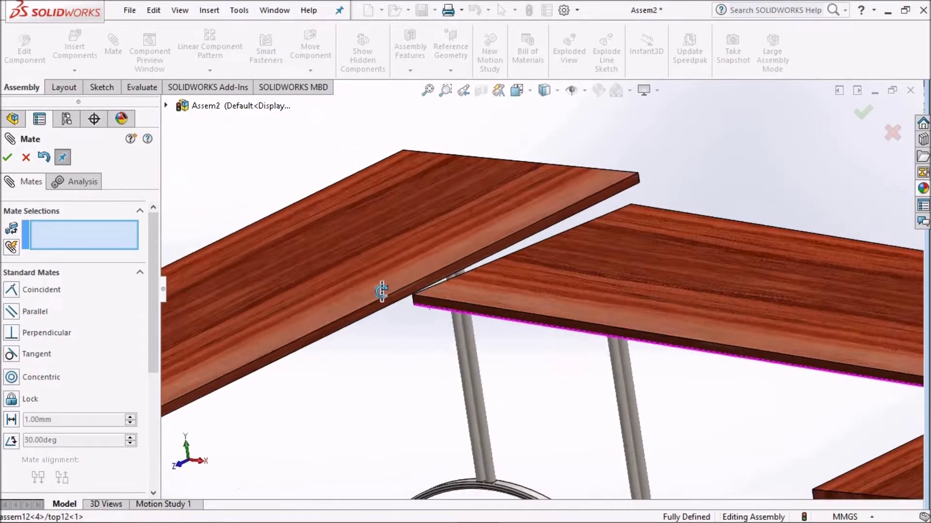
middle_click_drag(381, 291, 446, 263)
scroll(477, 272, "down", 3)
left_click(478, 269)
scroll(517, 263, "up", 3)
middle_click_drag(516, 264, 582, 277)
scroll(524, 298, "down", 4)
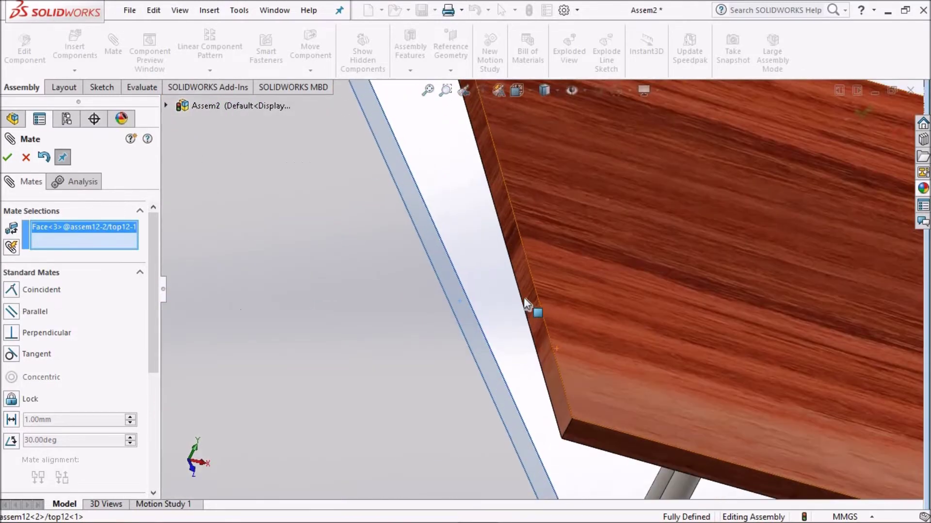
left_click(528, 299)
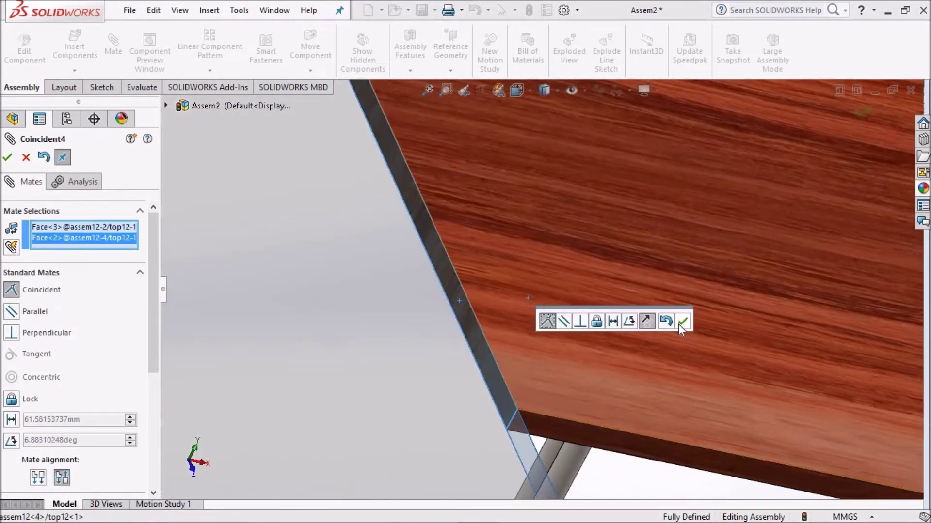
left_click(682, 323)
Step: Add a coincident mate between a tabletop face and the neighbouring table's face
scroll(610, 281, "up", 3)
scroll(706, 322, "up", 3)
middle_click_drag(706, 322, 643, 297)
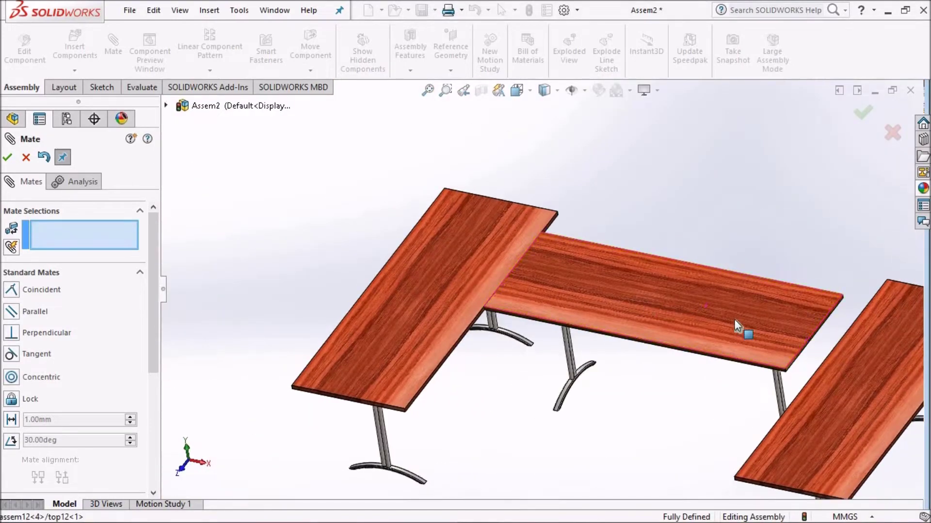
scroll(737, 326, "down", 3)
mouse_move(737, 326)
middle_mouse_down()
mouse_move(766, 370)
mouse_move(661, 318)
middle_mouse_up()
scroll(372, 343, "down", 3)
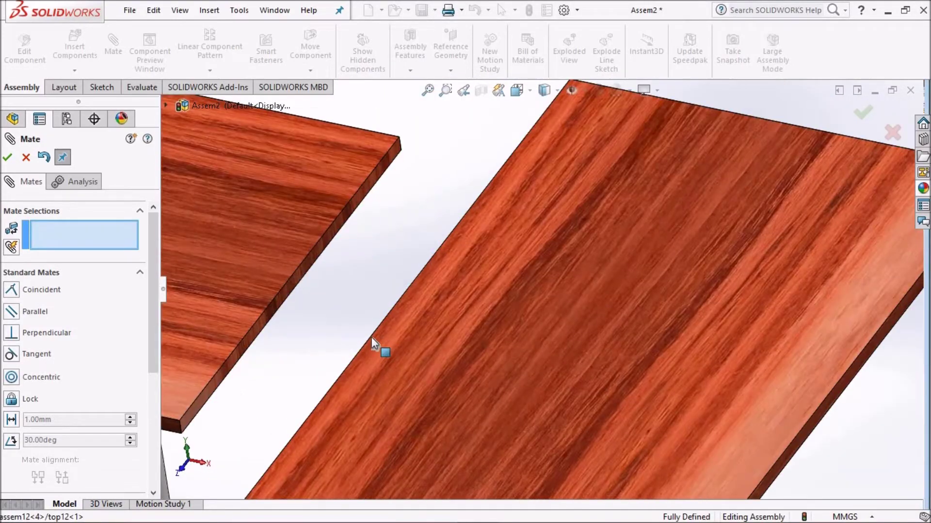
left_click(316, 249)
mouse_move(316, 250)
middle_mouse_down()
mouse_move(385, 260)
mouse_move(468, 255)
mouse_move(482, 308)
middle_mouse_up()
scroll(481, 308, "down", 3)
left_click(490, 304)
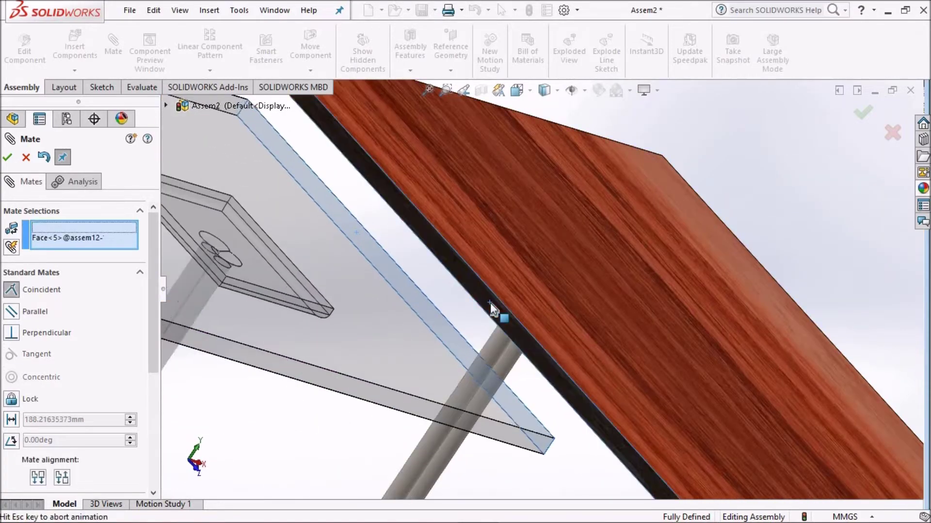
left_click(645, 326)
Step: Mate the tabletop edge to the front edge face, completing the L-shaped table
scroll(429, 274, "up", 5)
mouse_move(530, 322)
middle_mouse_down()
mouse_move(441, 266)
mouse_move(372, 285)
middle_mouse_up()
scroll(371, 278, "down", 4)
scroll(470, 257, "down", 2)
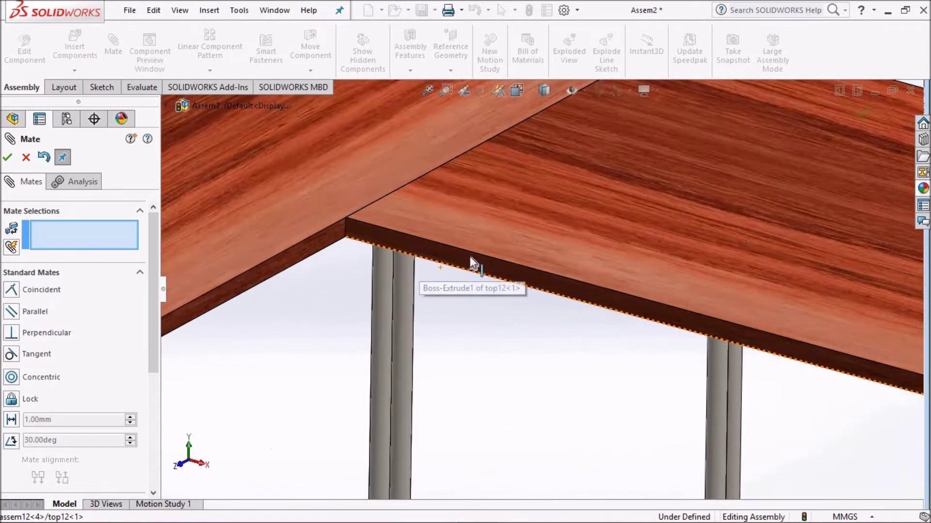
left_click(470, 257)
scroll(387, 305, "up", 3)
mouse_move(387, 304)
middle_mouse_down()
mouse_move(385, 315)
mouse_move(425, 309)
middle_mouse_up()
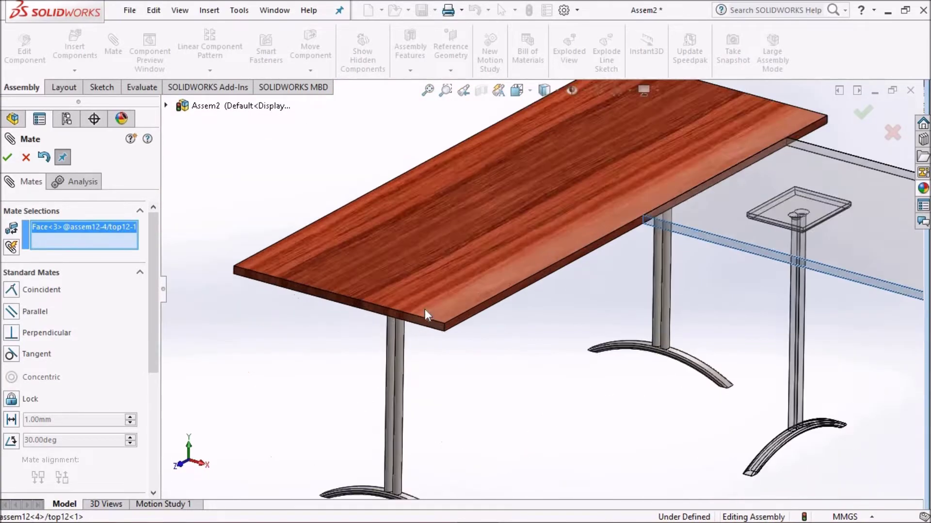
scroll(451, 327, "down", 4)
left_click(454, 318)
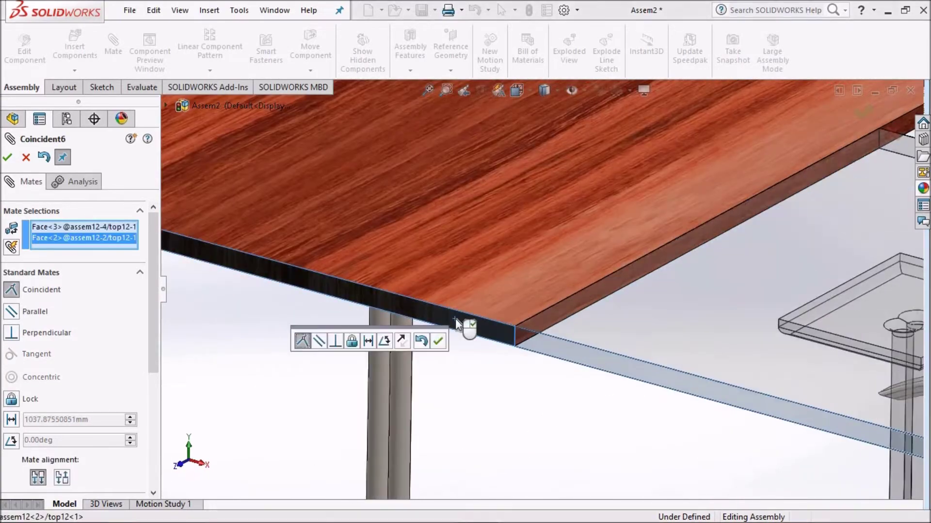
left_click(438, 341)
Step: Make the upper table's top face coincident with the middle tabletop to level them
scroll(642, 411, "up", 3)
scroll(691, 324, "up", 2)
scroll(627, 290, "down", 2)
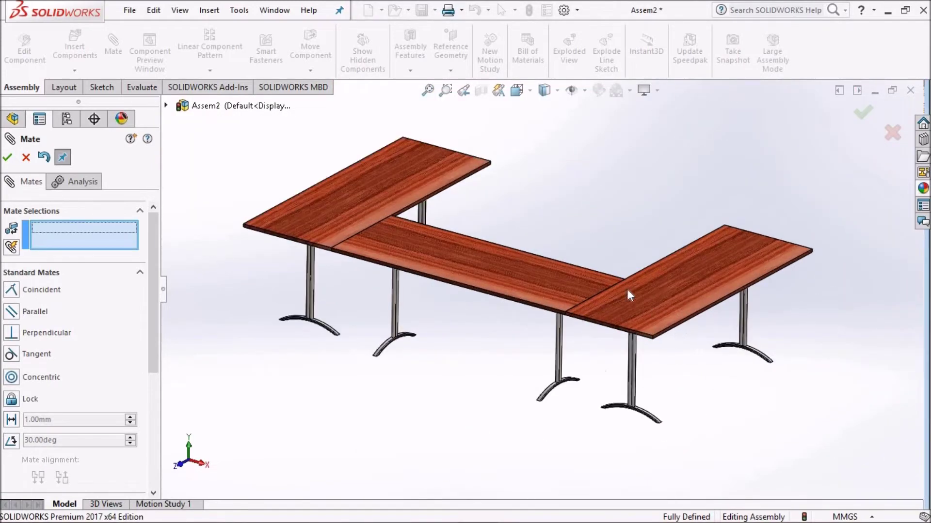
scroll(600, 269, "down", 1)
scroll(435, 216, "up", 2)
scroll(509, 199, "up", 2)
scroll(569, 181, "up", 1)
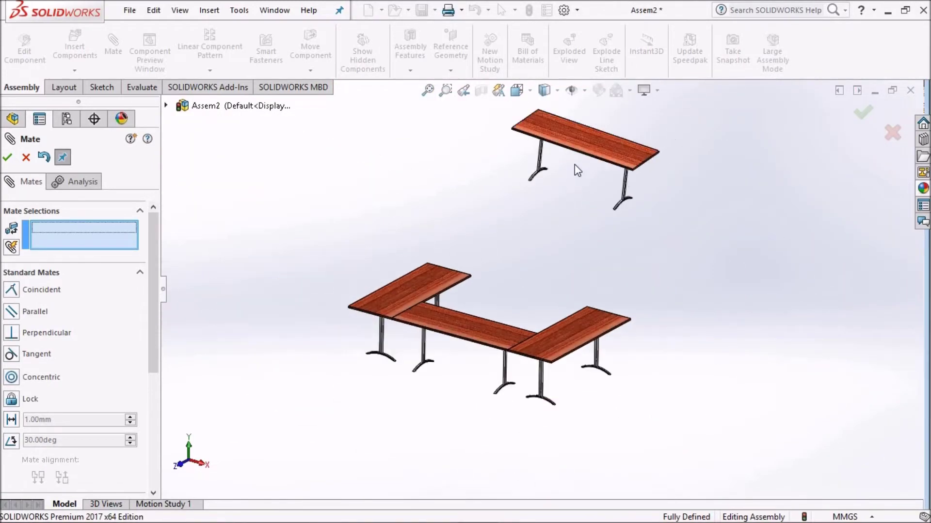
left_click(589, 136)
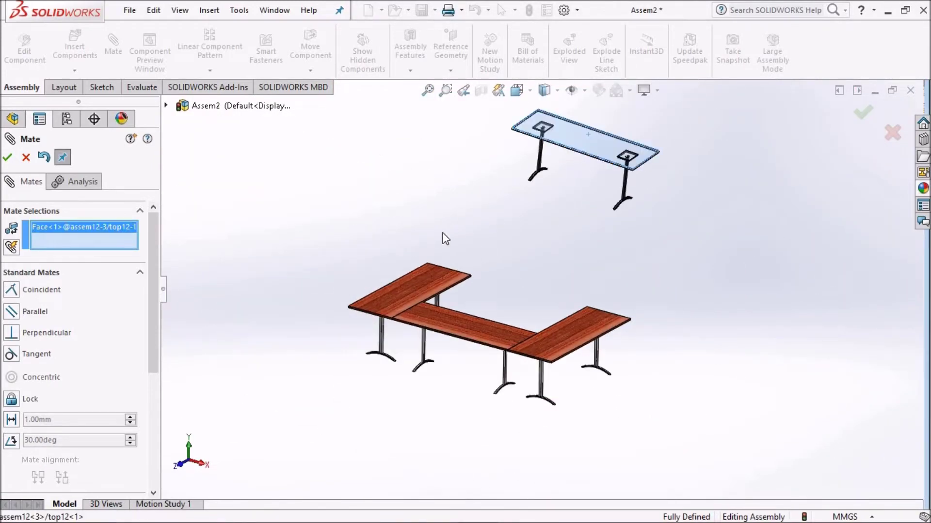
left_click(466, 327)
left_click(624, 354)
Step: Switch the assembly to the isometric view to review the table layout
mouse_move(624, 354)
middle_mouse_down()
mouse_move(536, 330)
mouse_move(524, 359)
middle_mouse_up()
mouse_move(604, 339)
middle_mouse_down()
mouse_move(507, 276)
mouse_move(582, 281)
mouse_move(574, 294)
mouse_move(600, 304)
mouse_move(599, 184)
middle_mouse_up()
scroll(600, 303, "down", 2)
key("space")
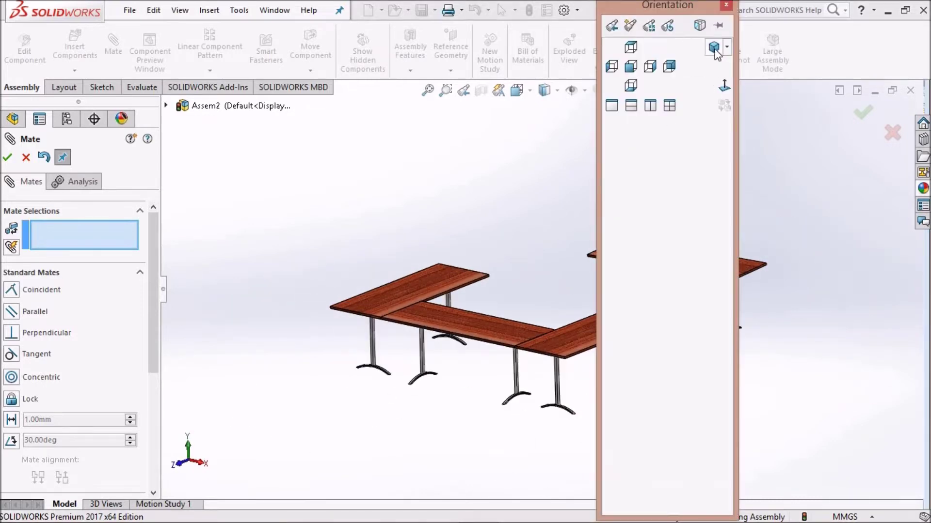
left_click(714, 47)
scroll(509, 313, "down", 3)
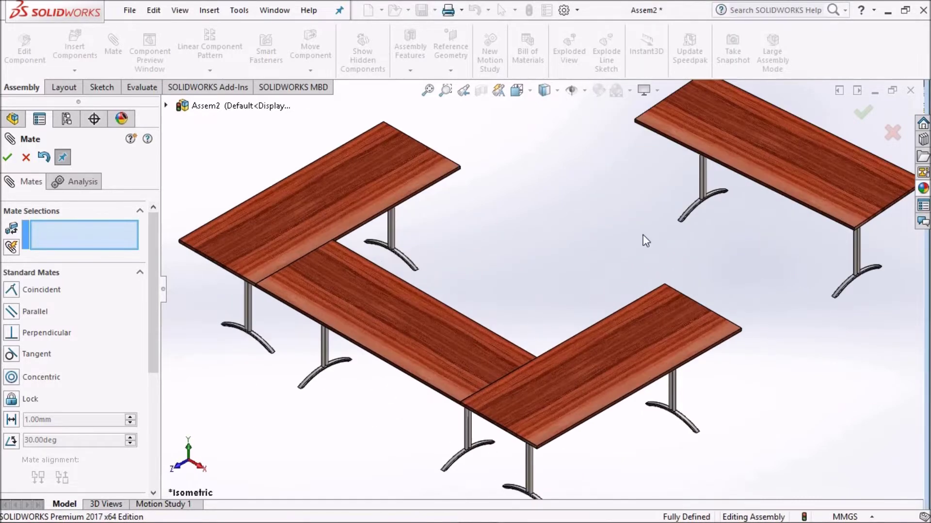
scroll(530, 188, "up", 3)
scroll(626, 232, "down", 2)
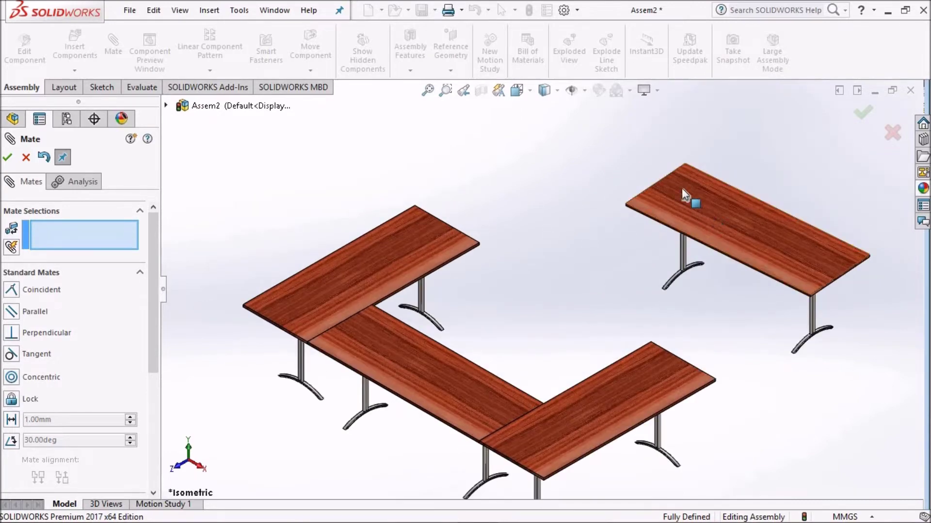
Step: Drag the right table up and to the left
left_click_drag(682, 188, 645, 168)
scroll(589, 275, "down", 3)
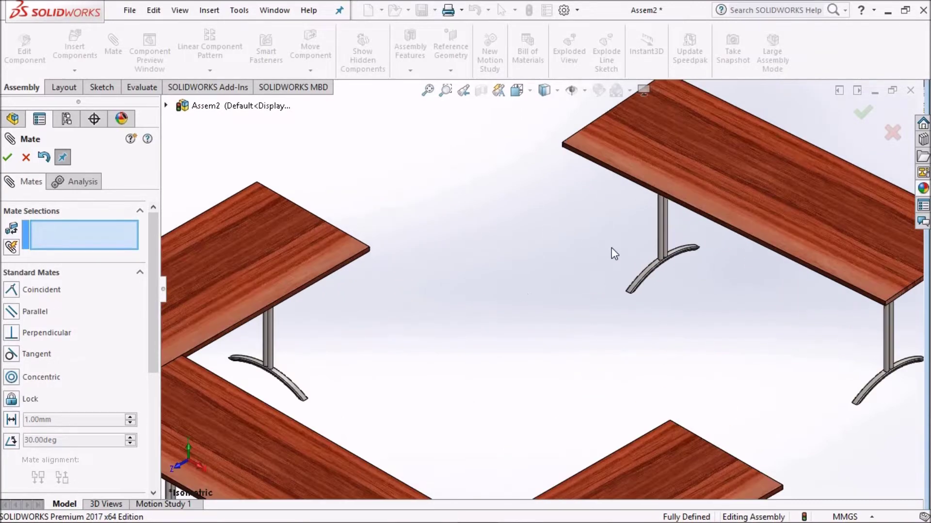
scroll(616, 258, "up", 3)
scroll(615, 258, "down", 2)
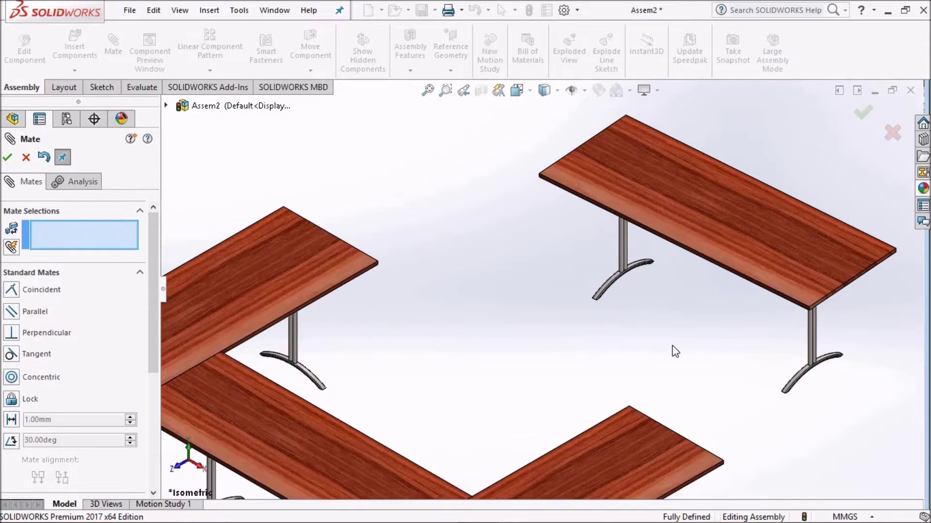
scroll(684, 356, "up", 2)
scroll(436, 466, "down", 3)
scroll(426, 410, "up", 3)
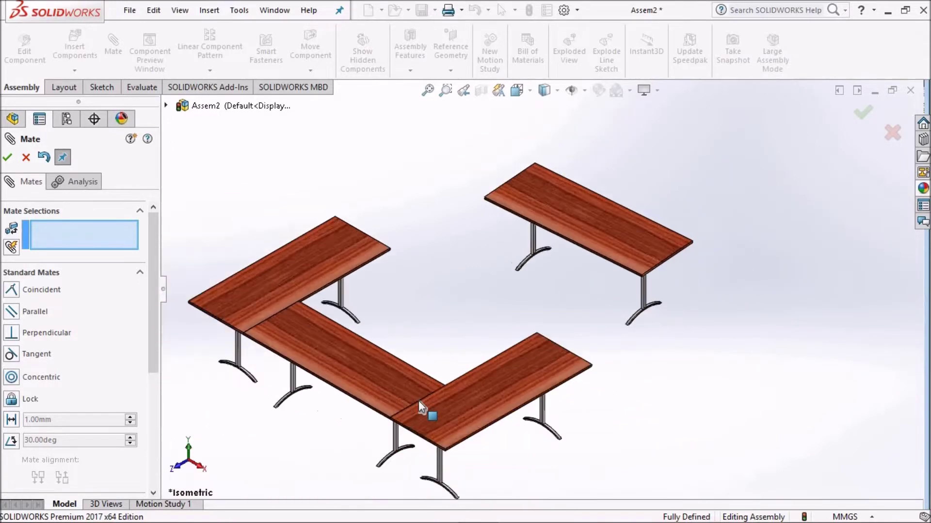
scroll(479, 385, "down", 3)
scroll(467, 350, "up", 2)
scroll(452, 364, "down", 3)
scroll(452, 390, "up", 3)
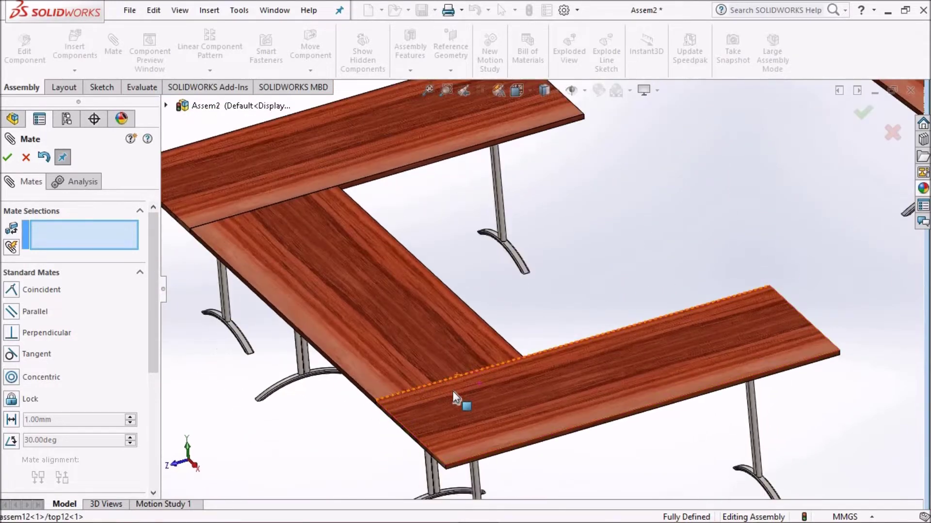
scroll(480, 370, "down", 4)
scroll(511, 342, "down", 2)
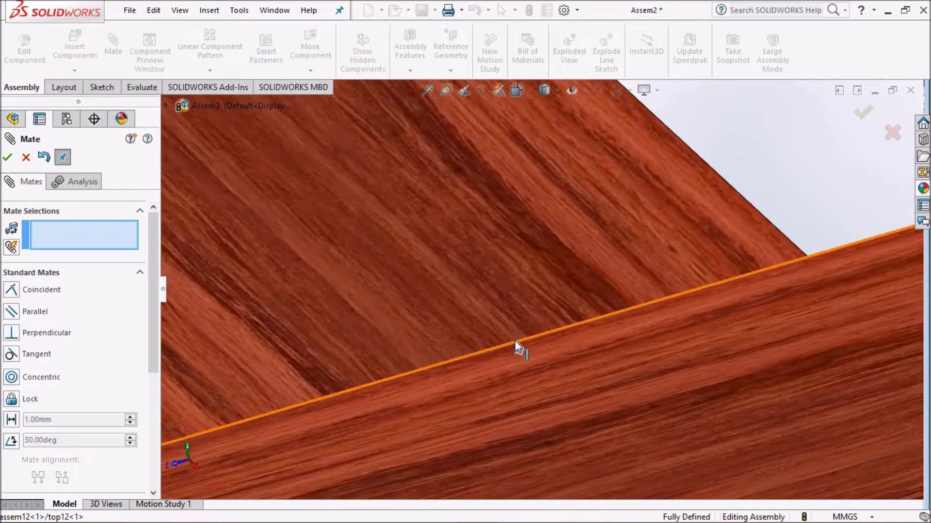
Step: Apply a parallel mate between the L-table joint face and the right table's front edge
left_click(515, 340)
scroll(531, 333, "up", 3)
scroll(605, 292, "up", 3)
scroll(631, 271, "up", 3)
scroll(687, 269, "up", 2)
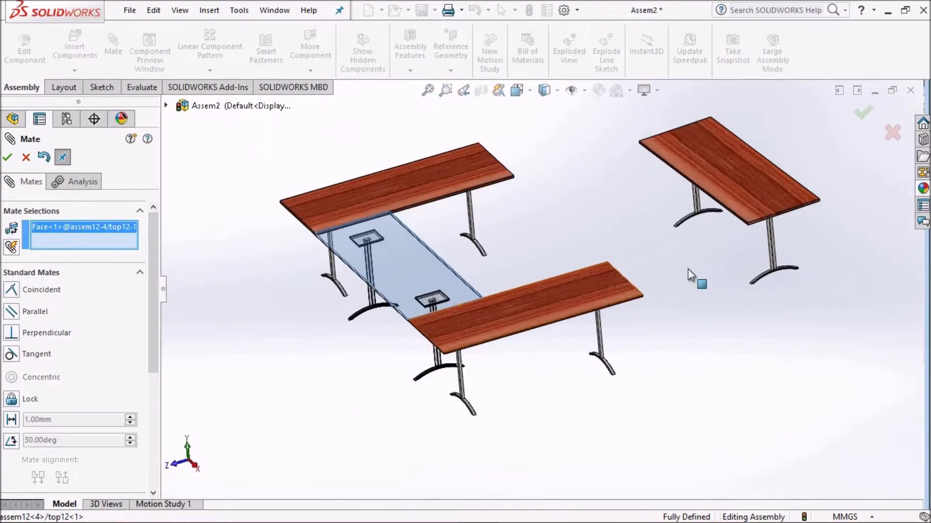
scroll(805, 193, "down", 2)
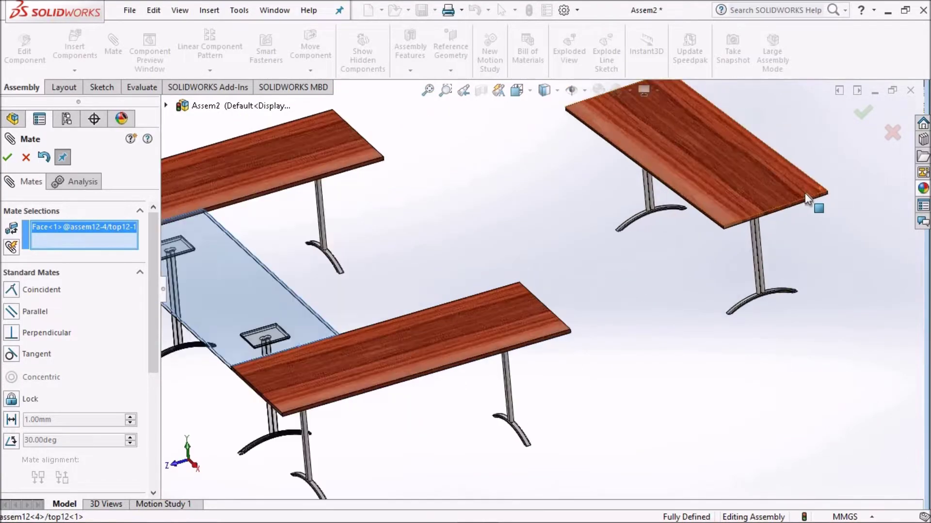
scroll(756, 214, "down", 2)
scroll(703, 245, "down", 2)
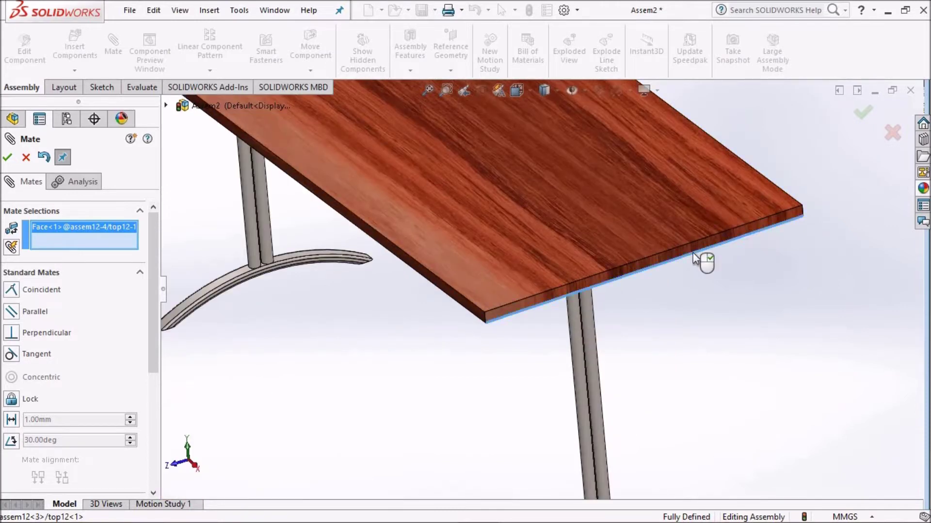
left_click(693, 254)
scroll(456, 279, "up", 3)
scroll(452, 277, "up", 3)
mouse_move(451, 277)
middle_mouse_down()
mouse_move(501, 296)
mouse_move(509, 262)
mouse_move(542, 297)
middle_mouse_up()
left_click(814, 236)
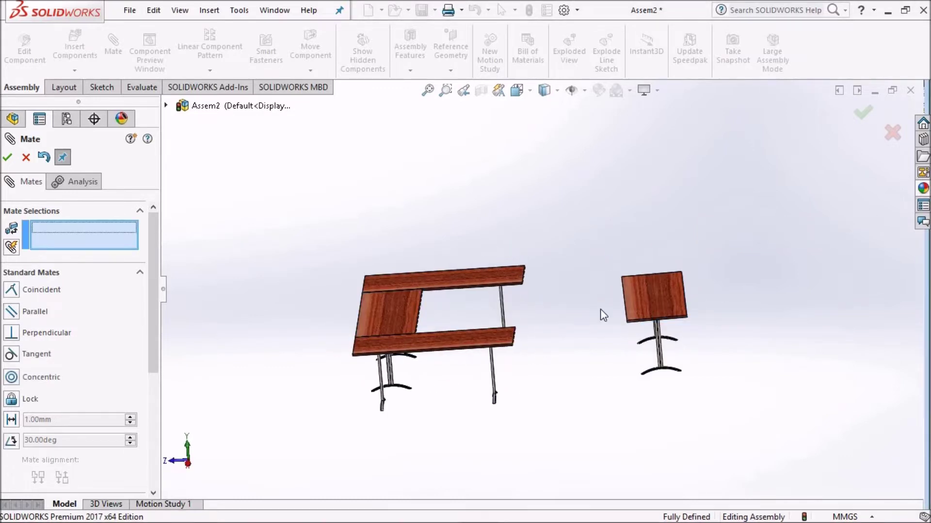
Step: Undo the parallel mate and return the tables to isometric view
scroll(536, 302, "down", 3)
scroll(633, 300, "up", 2)
mouse_move(633, 299)
middle_mouse_down()
mouse_move(713, 270)
mouse_move(741, 285)
mouse_move(723, 289)
middle_mouse_up()
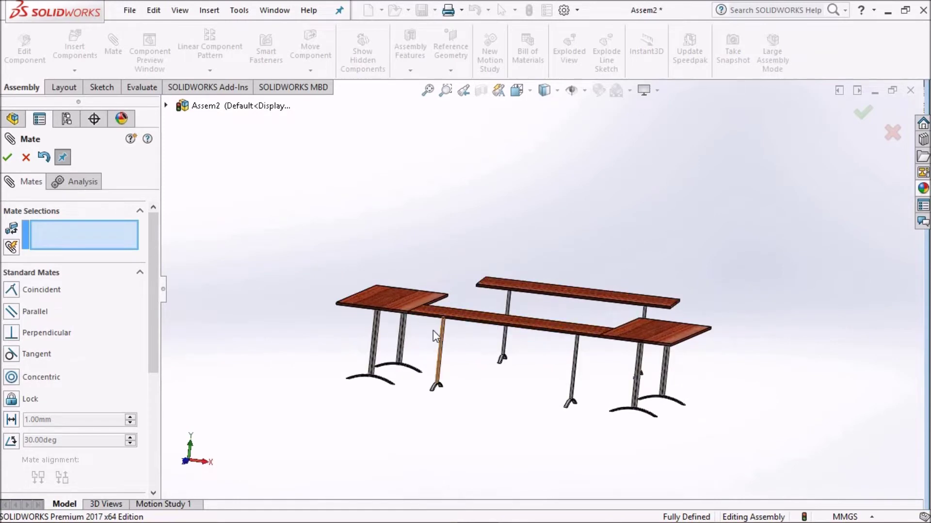
mouse_move(476, 301)
middle_mouse_down()
mouse_move(498, 312)
mouse_move(486, 301)
mouse_move(544, 305)
mouse_move(544, 322)
mouse_move(527, 348)
mouse_move(238, 217)
middle_mouse_up()
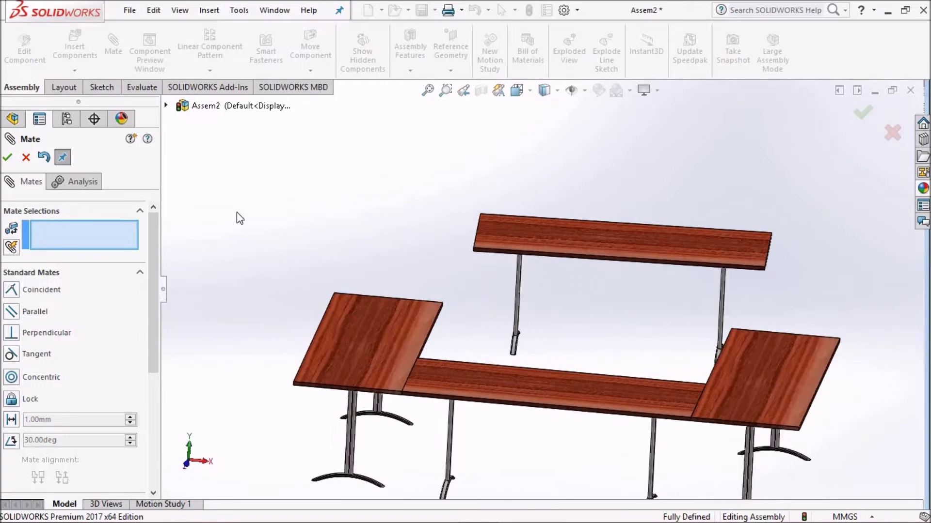
left_click(44, 157)
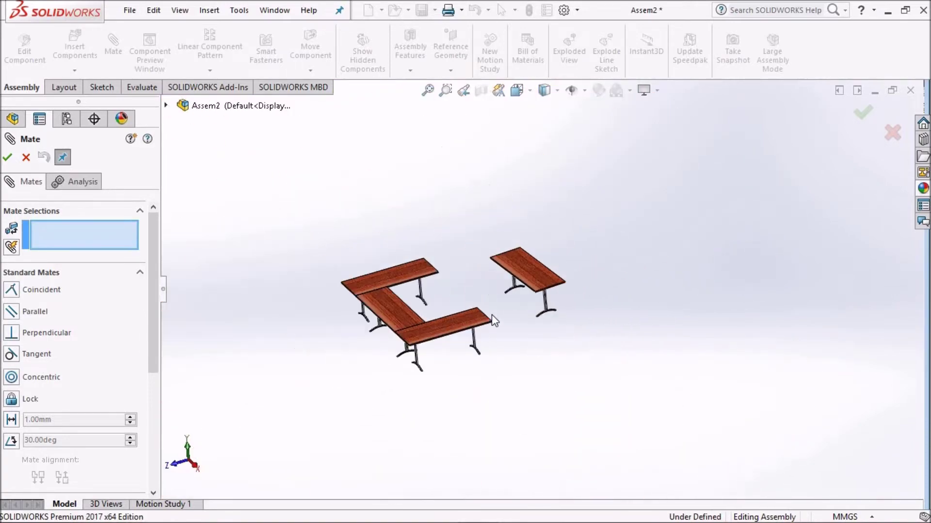
mouse_move(491, 316)
middle_mouse_down()
mouse_move(451, 246)
mouse_move(469, 295)
middle_mouse_up()
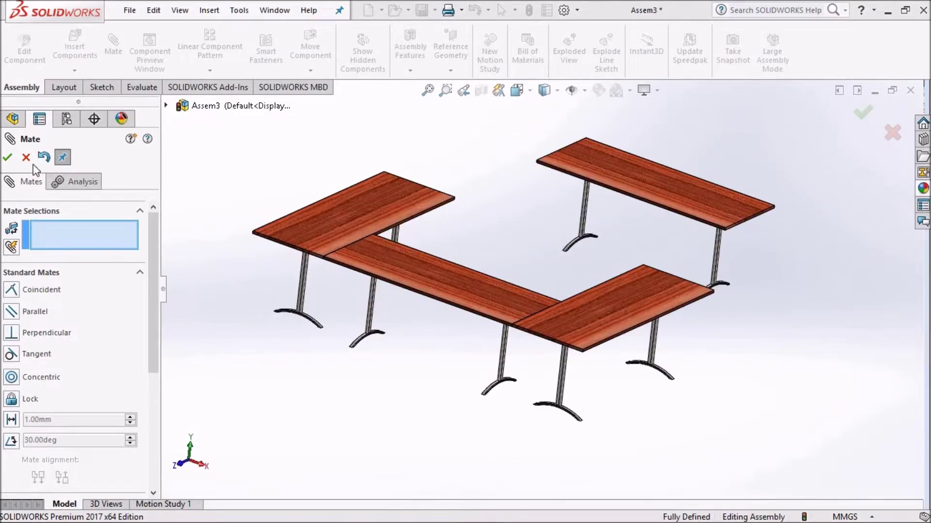
mouse_move(436, 378)
middle_mouse_down()
mouse_move(527, 316)
mouse_move(473, 303)
mouse_move(533, 335)
mouse_move(510, 281)
mouse_move(541, 296)
middle_mouse_up()
key("ctrl+7")
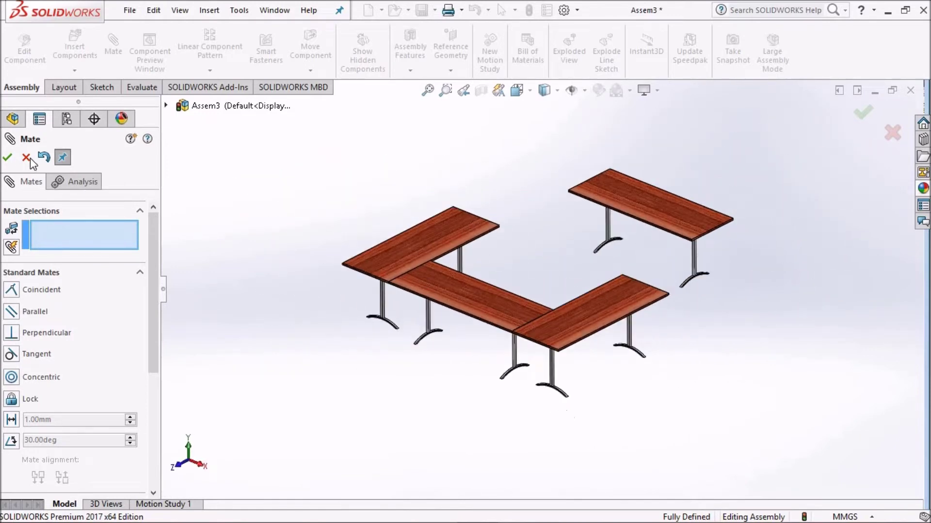
Step: Close the mate tool and open a tabletop part in its own window
key("Escape")
left_click(425, 248)
left_click(517, 164)
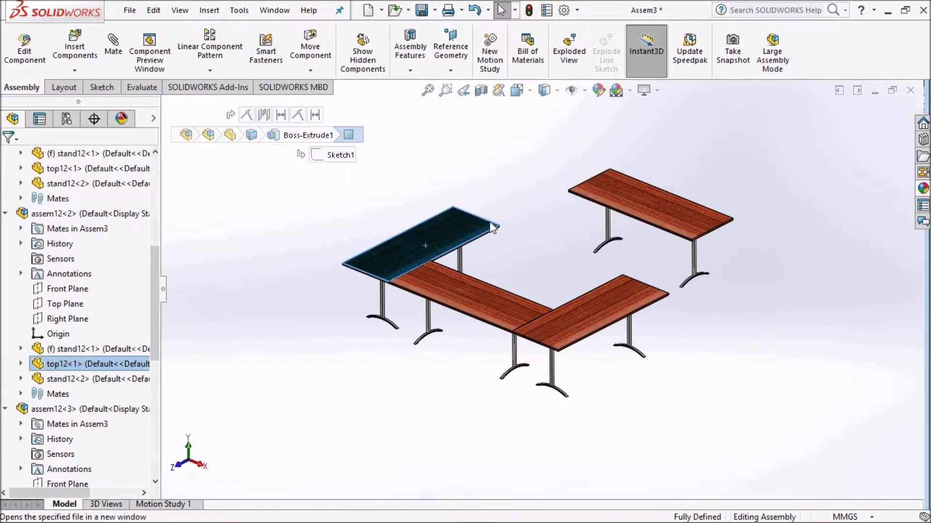
Step: Try a polished steel appearance, then choose red as the top12 part colour
key("ctrl+7")
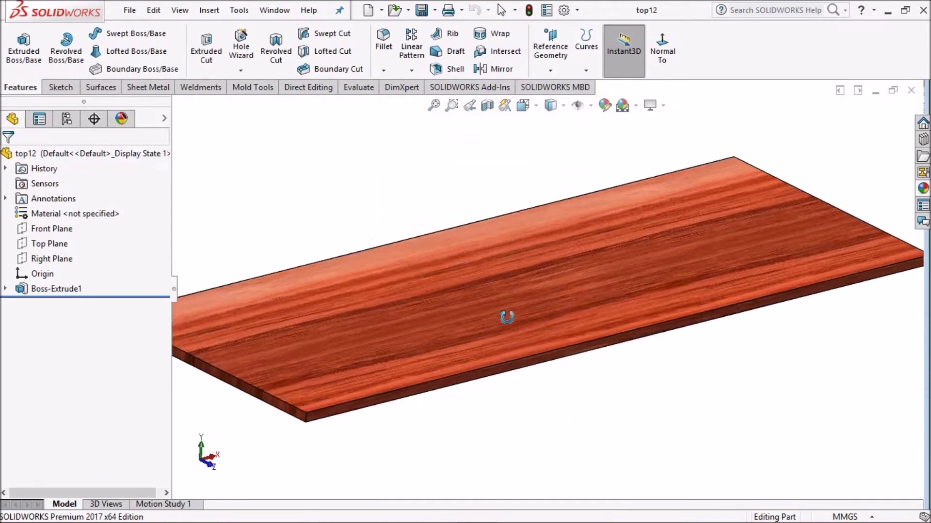
left_click(923, 188)
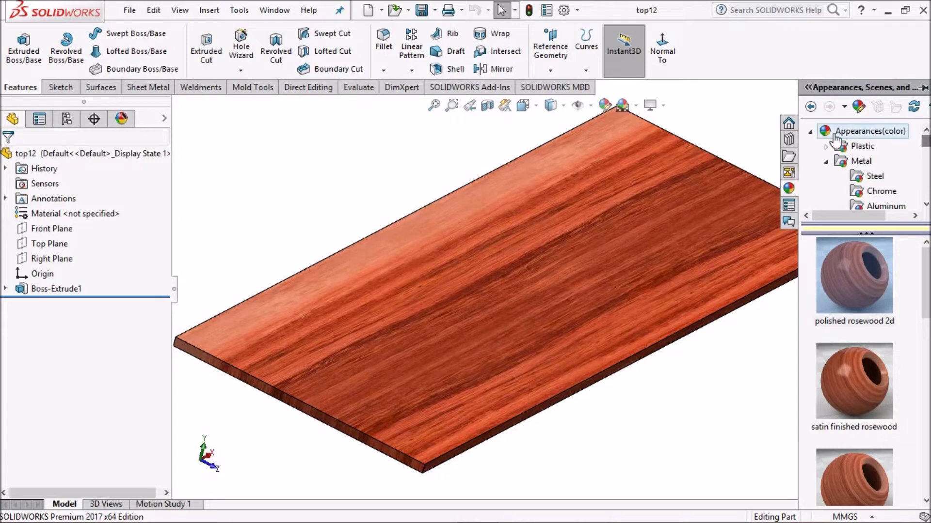
left_click(835, 166)
left_click(862, 150)
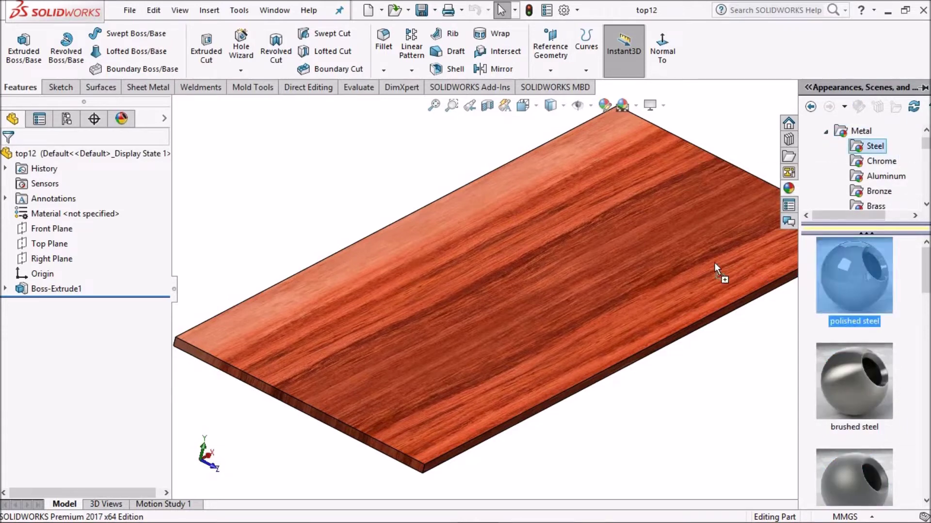
left_click_drag(753, 268, 601, 247)
left_click(591, 241)
mouse_move(566, 276)
middle_mouse_down()
mouse_move(571, 290)
mouse_move(582, 283)
middle_mouse_up()
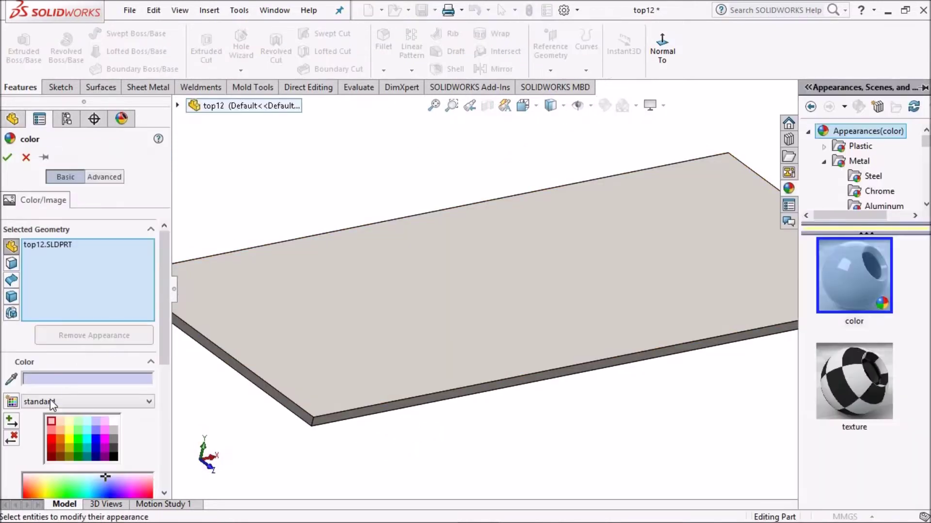
left_click(54, 440)
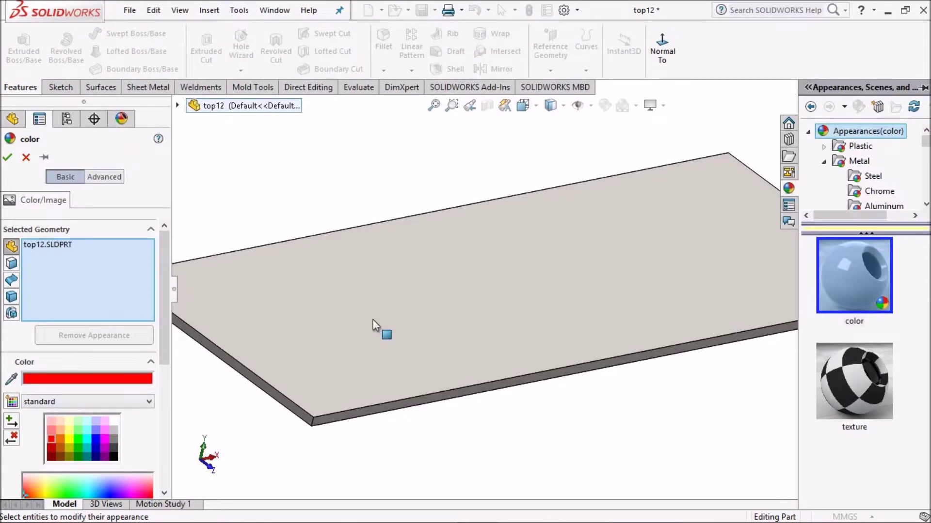
left_click(25, 157)
Step: Colour the plate's top face, underside and one side face red
left_click(539, 209)
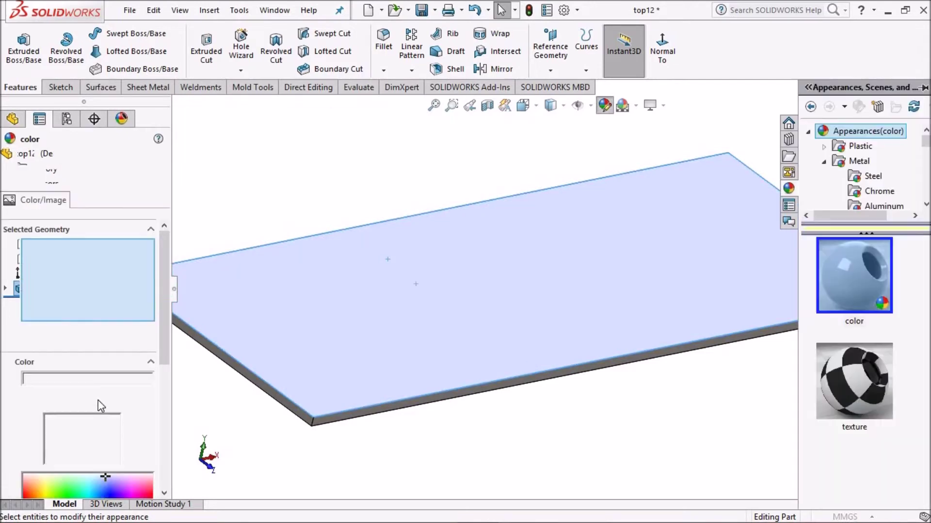
left_click(51, 440)
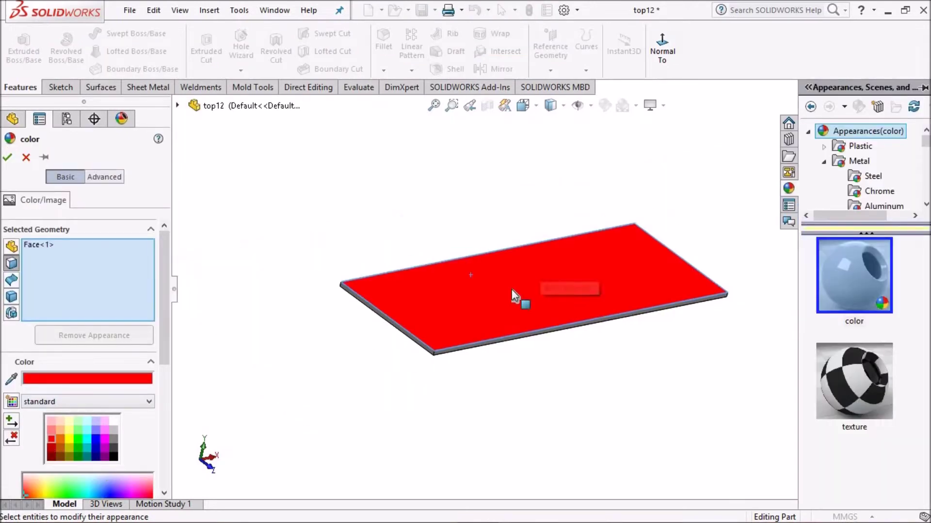
mouse_move(486, 311)
middle_mouse_down()
mouse_move(524, 350)
mouse_move(509, 135)
mouse_move(538, 222)
middle_mouse_up()
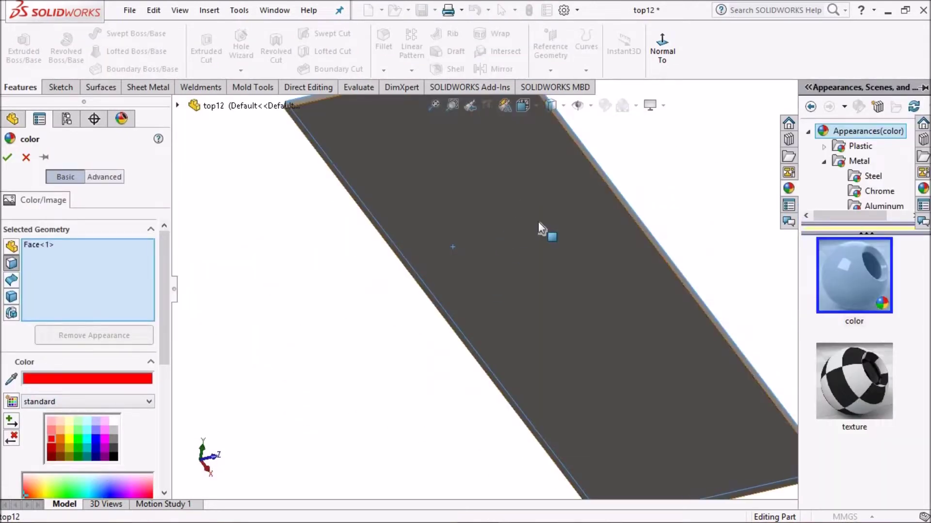
left_click(538, 222)
middle_click_drag(536, 347, 528, 302)
scroll(528, 302, "down", 3)
left_click(453, 322)
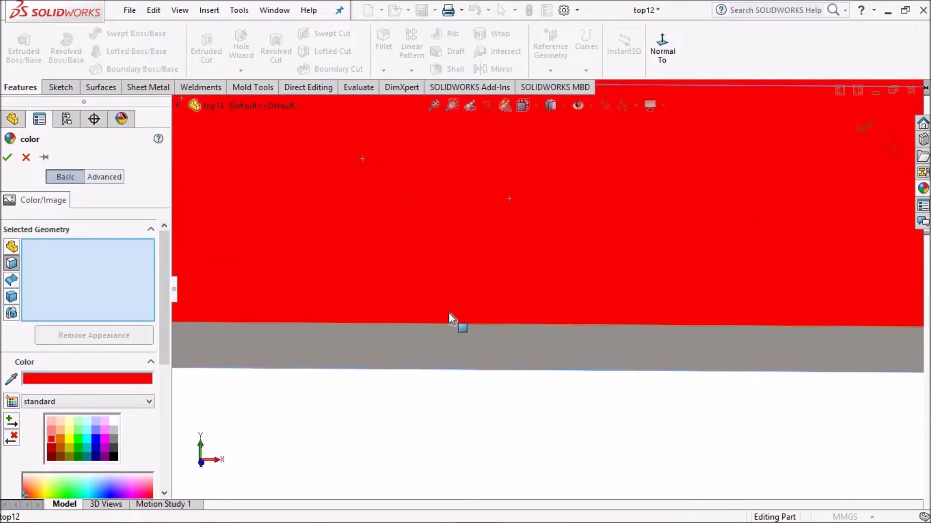
Step: Colour the remaining side faces red, covering all six faces, and accept
scroll(328, 258, "up", 3)
mouse_move(329, 258)
middle_mouse_down()
mouse_move(449, 279)
mouse_move(482, 270)
mouse_move(431, 270)
middle_mouse_up()
scroll(449, 280, "down", 3)
scroll(382, 391, "down", 2)
left_click(382, 391)
left_click(495, 279)
mouse_move(495, 279)
middle_mouse_down()
mouse_move(652, 315)
mouse_move(593, 160)
middle_mouse_up()
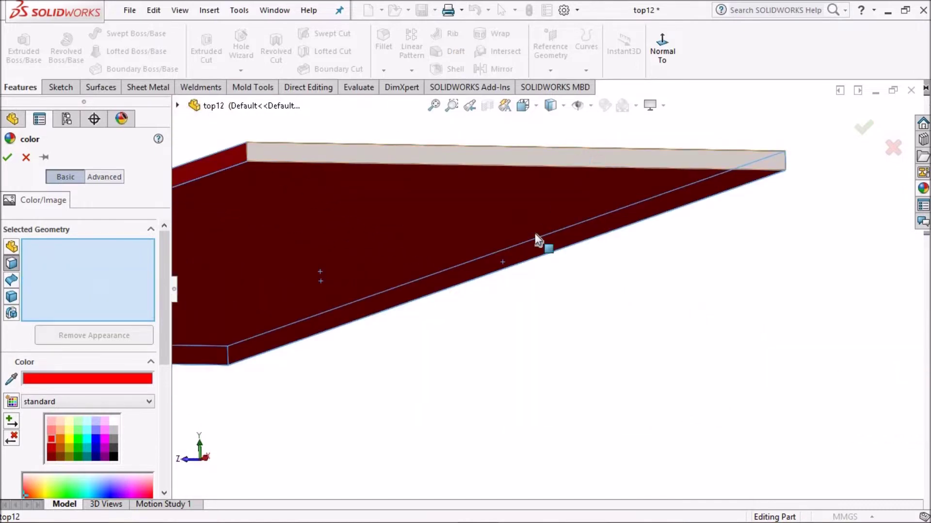
left_click(536, 237)
scroll(517, 246, "up", 3)
mouse_move(517, 246)
middle_mouse_down()
mouse_move(478, 354)
mouse_move(416, 303)
middle_mouse_up()
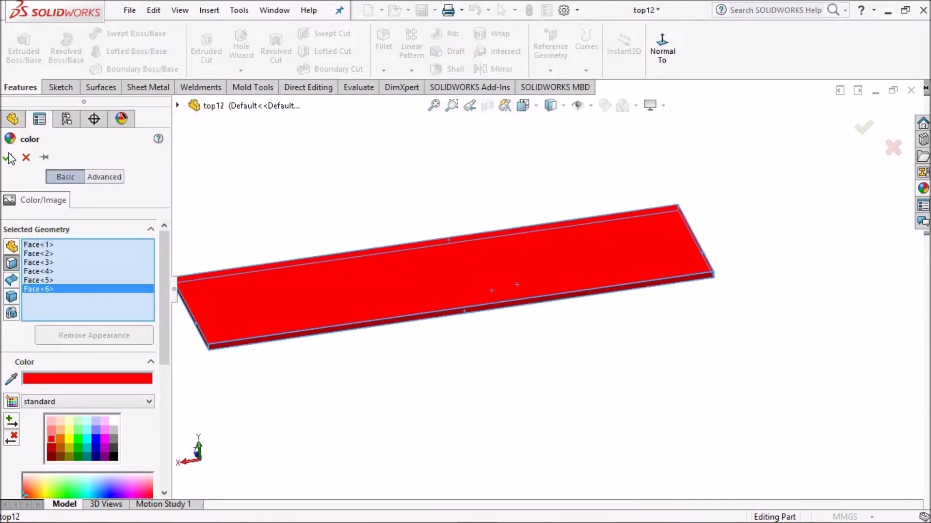
key("Return")
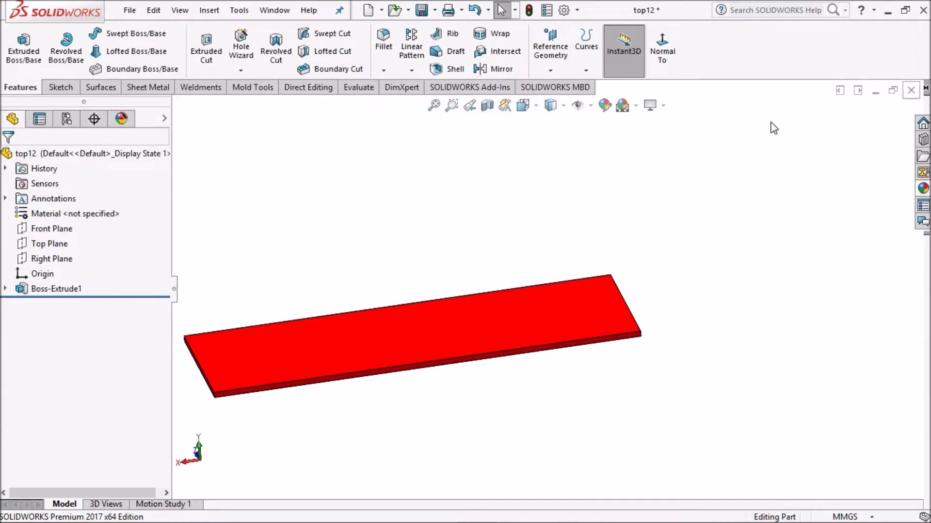
Step: Return to the assembly in an isometric view, shown shaded with edges
left_click(460, 265)
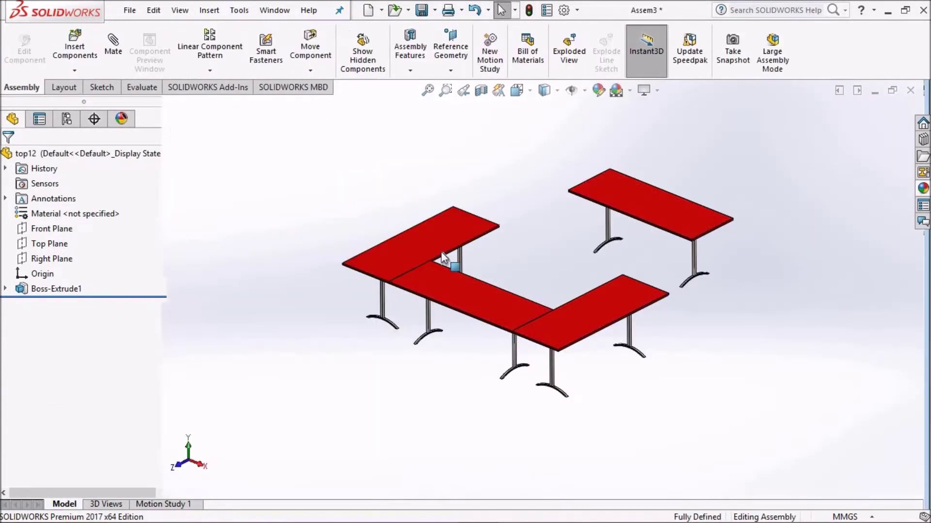
mouse_move(449, 303)
middle_mouse_down()
mouse_move(488, 270)
mouse_move(434, 255)
mouse_move(415, 328)
mouse_move(475, 281)
middle_mouse_up()
key("space")
left_click(538, 94)
scroll(482, 281, "down", 3)
scroll(480, 264, "up", 2)
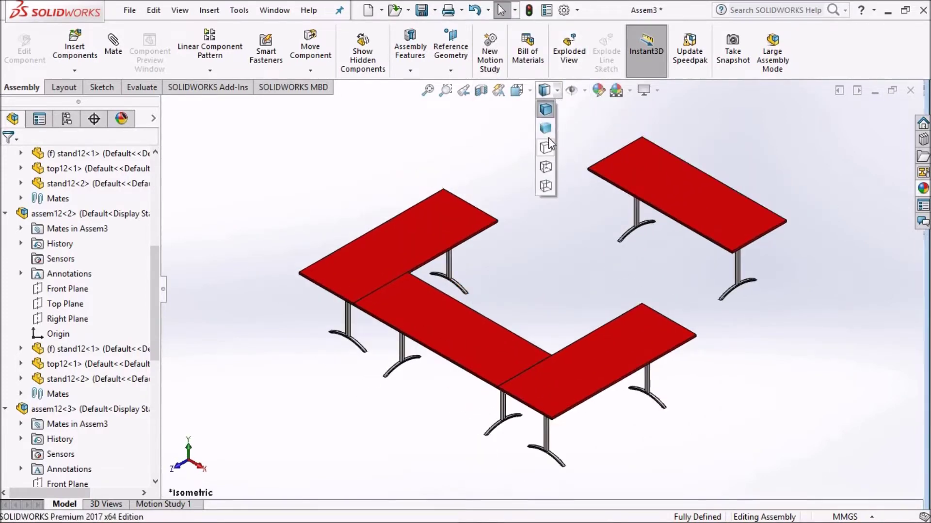
left_click(545, 129)
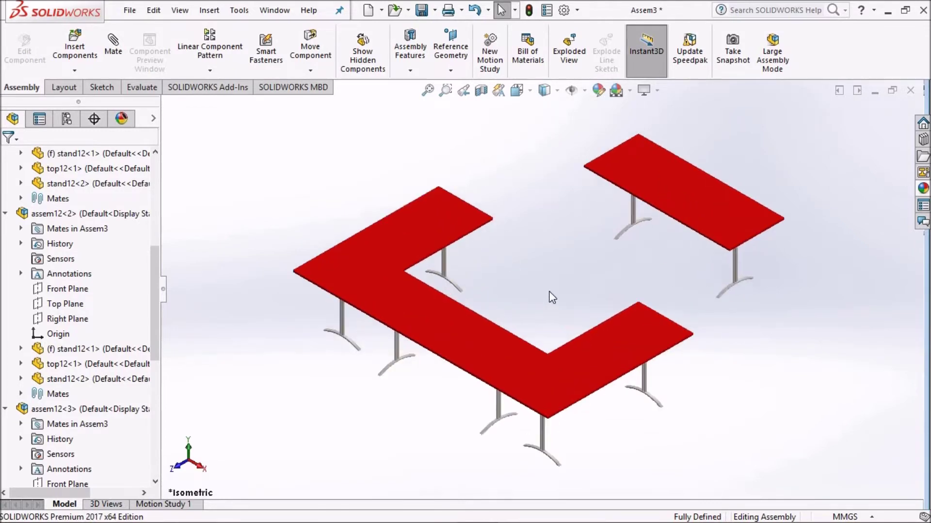
scroll(552, 296, "up", 1)
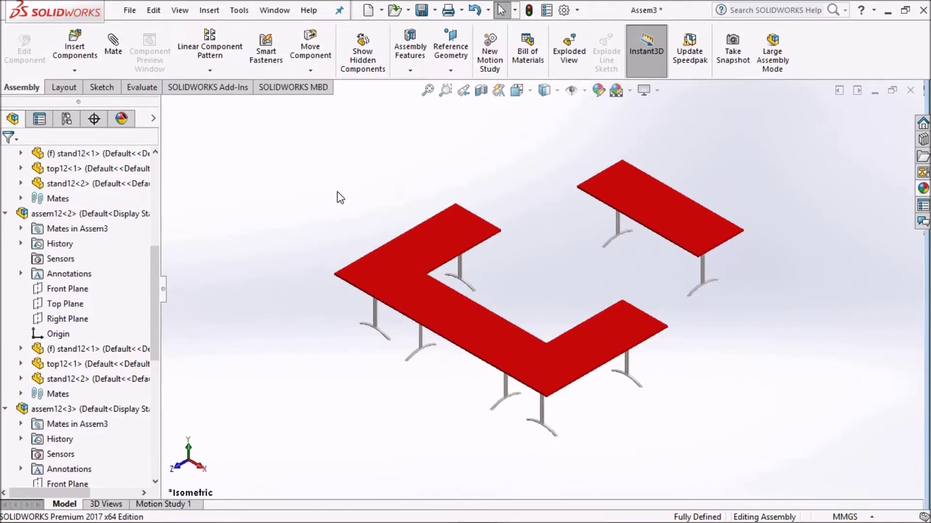
left_click(551, 113)
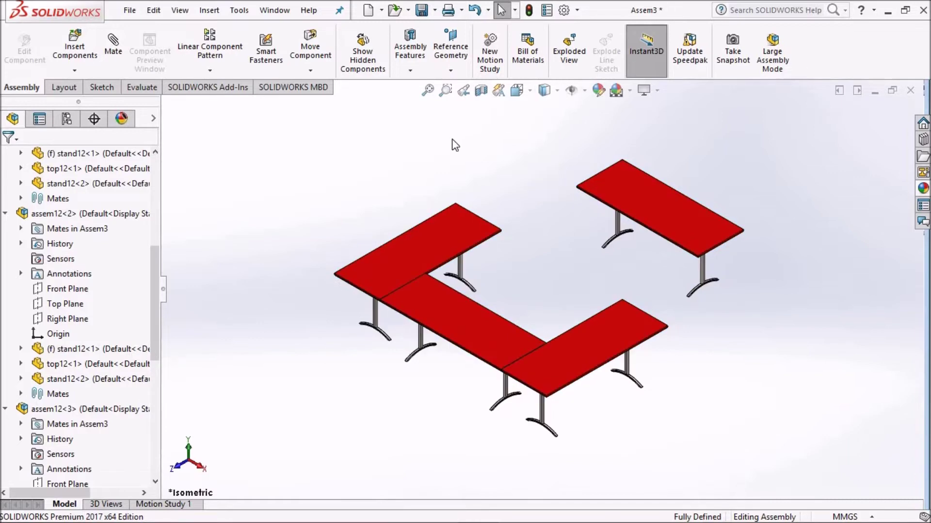
Step: Insert a swivel chair from Recent Documents and place it beside the table legs
key("r")
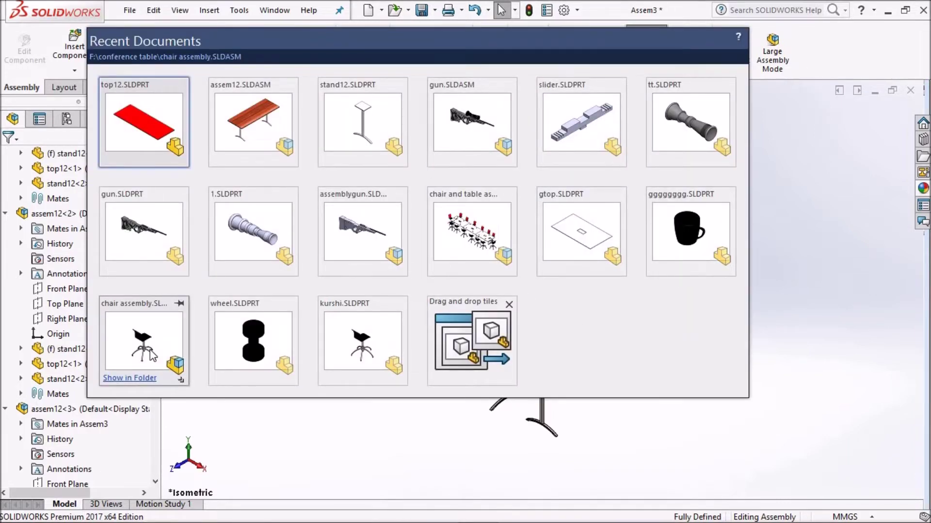
left_click_drag(132, 354, 774, 496)
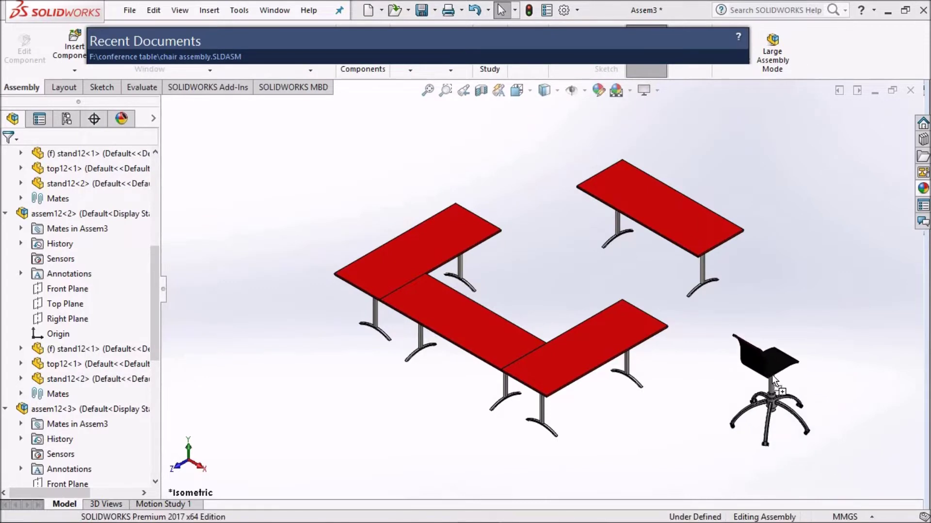
mouse_move(793, 394)
left_mouse_down()
mouse_move(425, 395)
mouse_move(415, 442)
left_mouse_up()
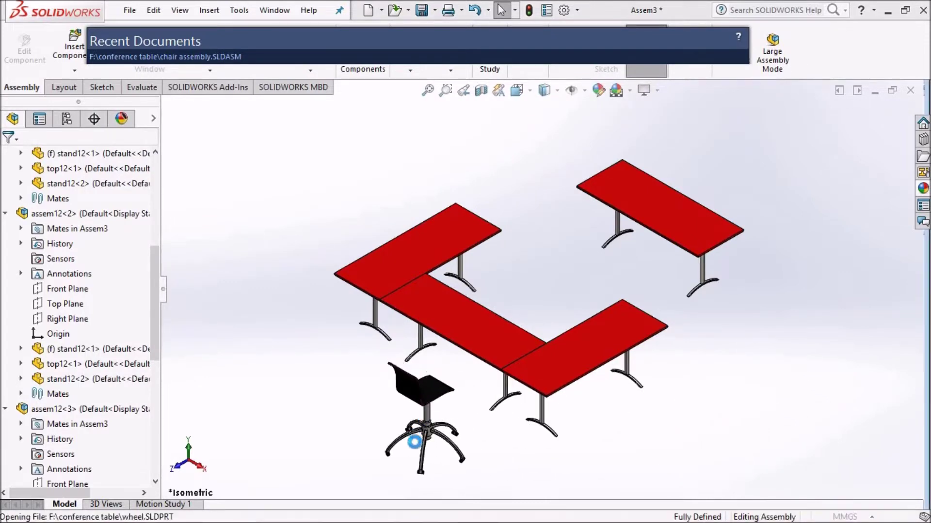
scroll(439, 453, "down", 3)
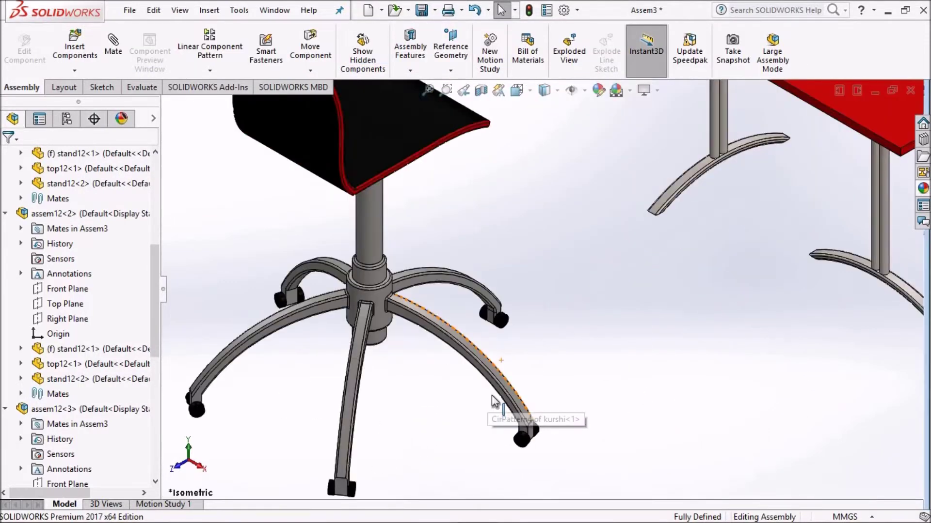
scroll(571, 322, "up", 3)
scroll(551, 280, "up", 3)
scroll(572, 247, "up", 2)
scroll(569, 241, "down", 2)
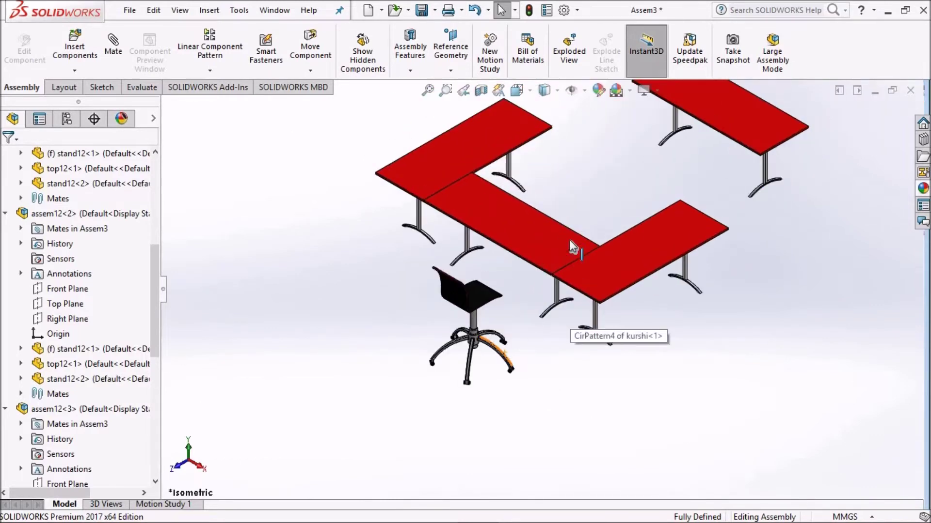
Step: Insert three more swivel chairs from Recent Documents, one placed behind the tables
key("r")
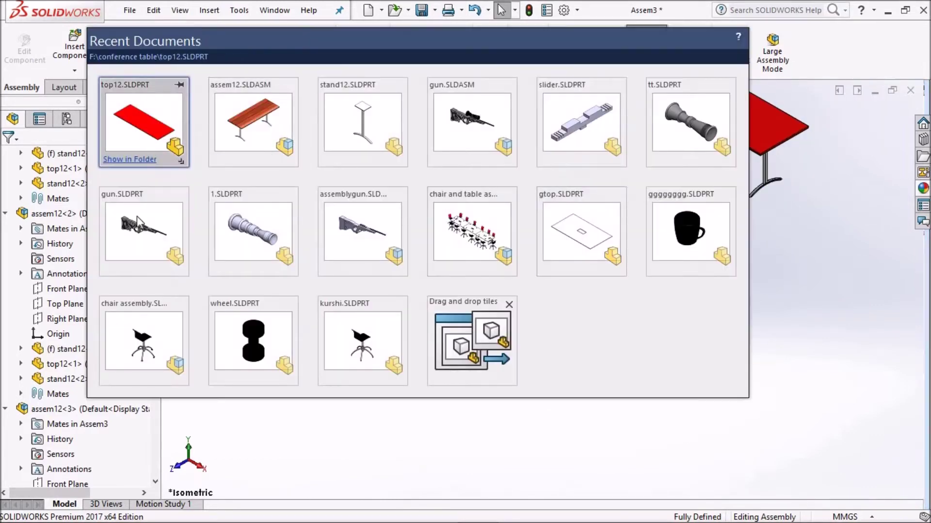
mouse_move(146, 349)
left_mouse_down()
mouse_move(867, 449)
mouse_move(371, 250)
mouse_move(395, 250)
left_mouse_up()
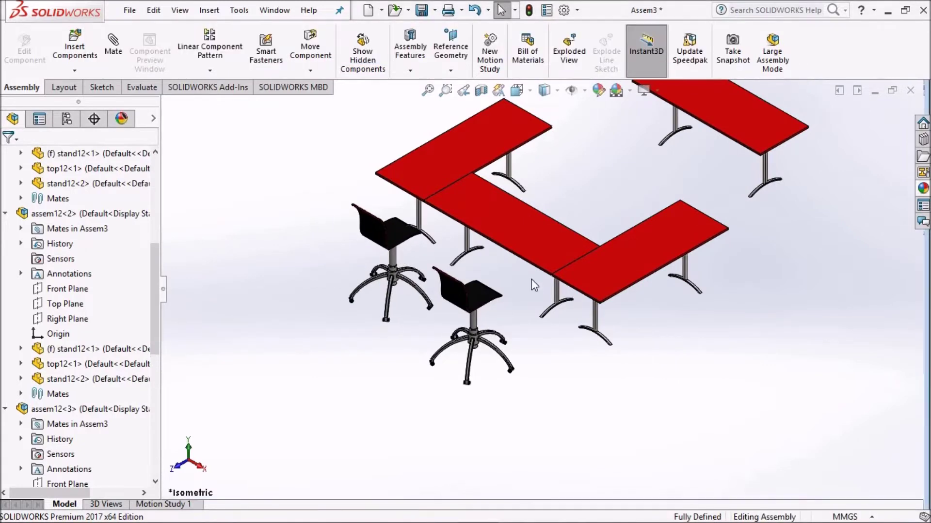
scroll(543, 262, "up", 2)
scroll(521, 245, "up", 1)
key("r")
mouse_move(138, 342)
left_mouse_down()
mouse_move(560, 281)
mouse_move(373, 184)
mouse_move(387, 163)
left_mouse_up()
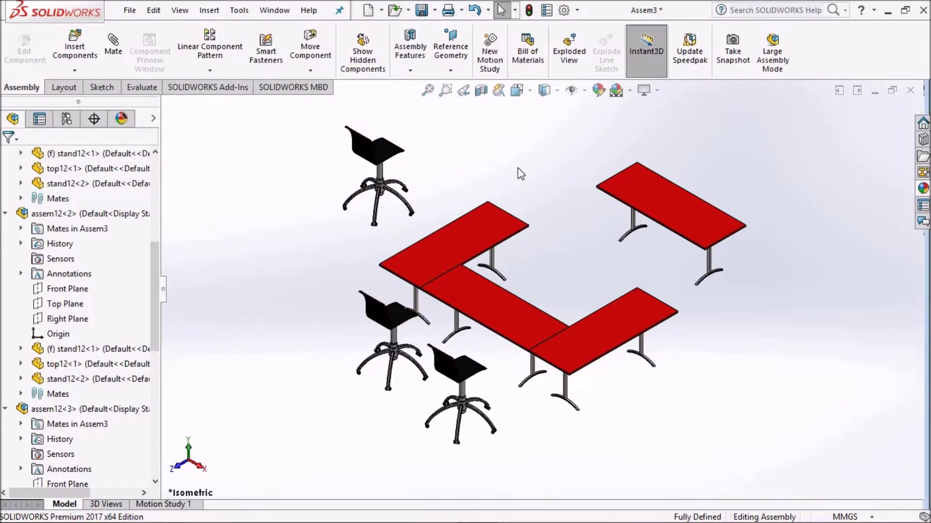
key("r")
left_click_drag(144, 340, 451, 121)
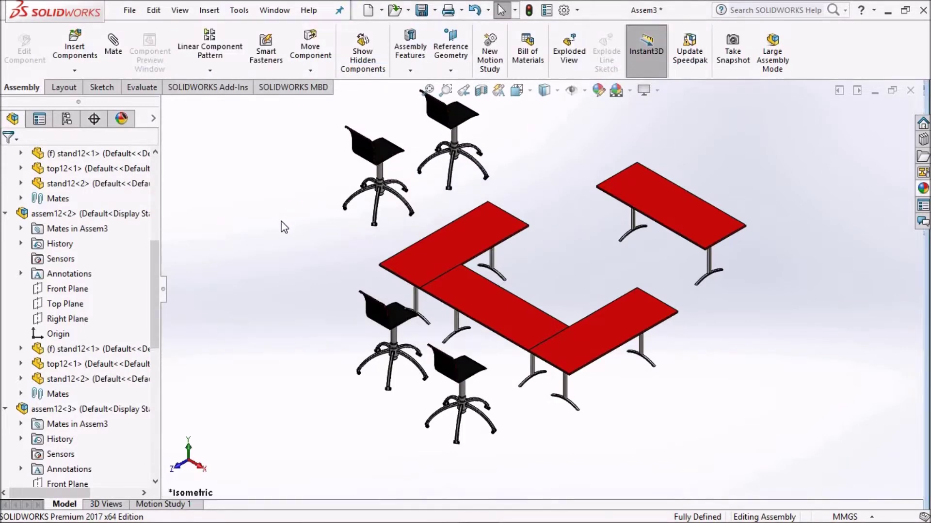
Step: Insert three more chairs near the right-hand table, one at the upper right
key("r")
mouse_move(646, 429)
left_mouse_down()
mouse_move(676, 423)
mouse_move(662, 426)
left_mouse_up()
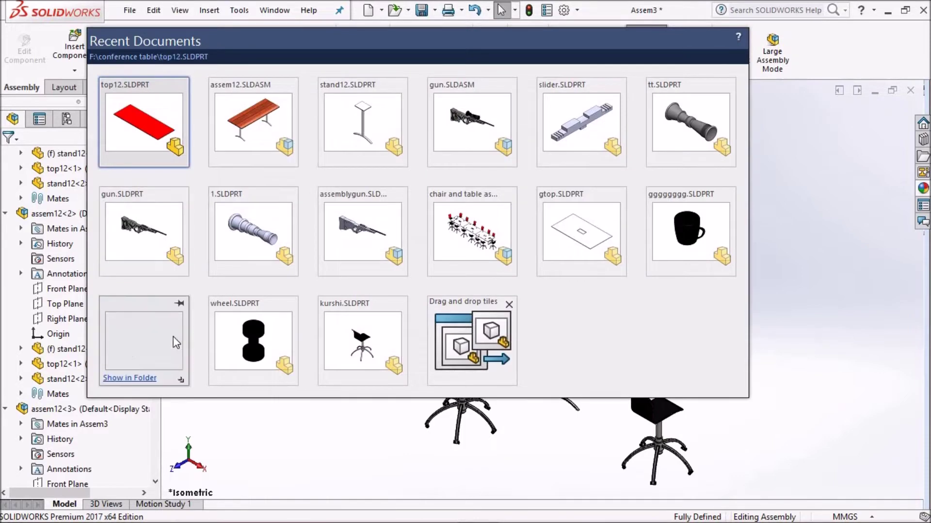
mouse_move(848, 383)
left_mouse_down()
mouse_move(717, 370)
mouse_move(735, 376)
left_mouse_up()
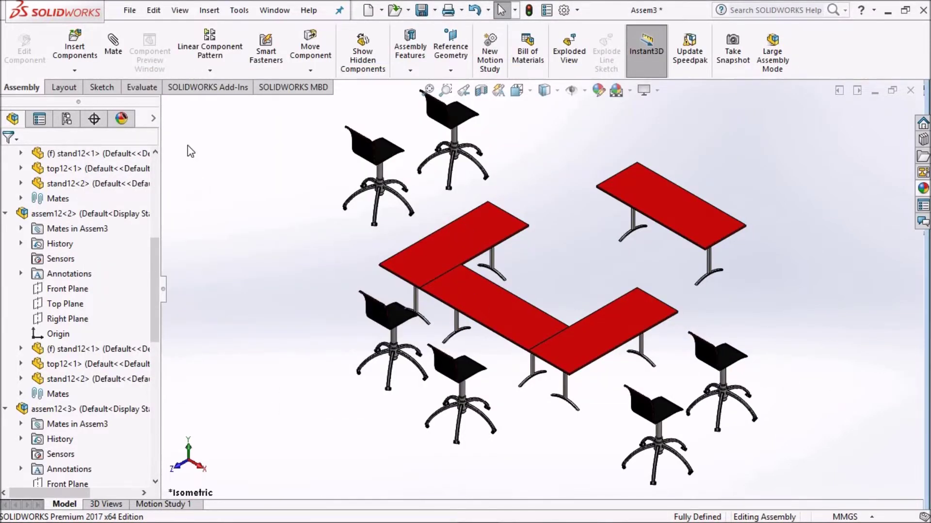
key("r")
left_click_drag(145, 344, 835, 219)
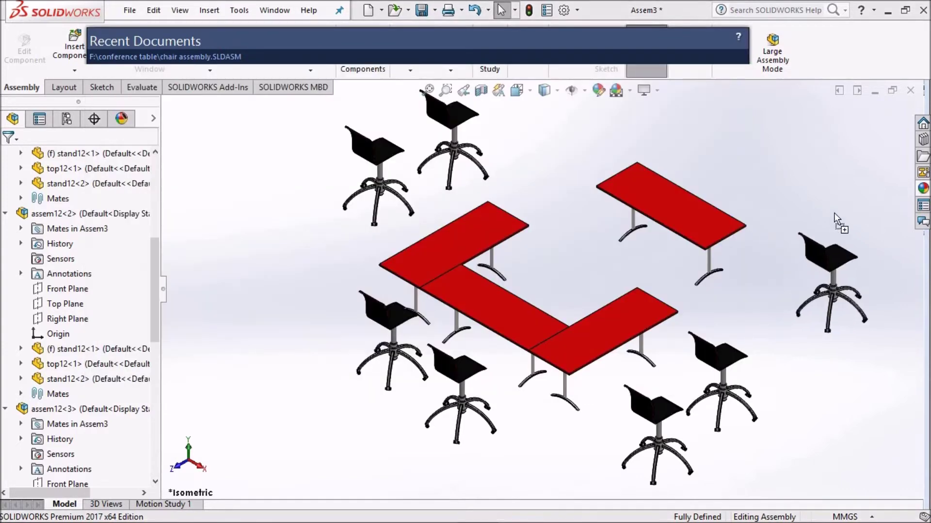
left_click_drag(823, 174, 808, 168)
key("r")
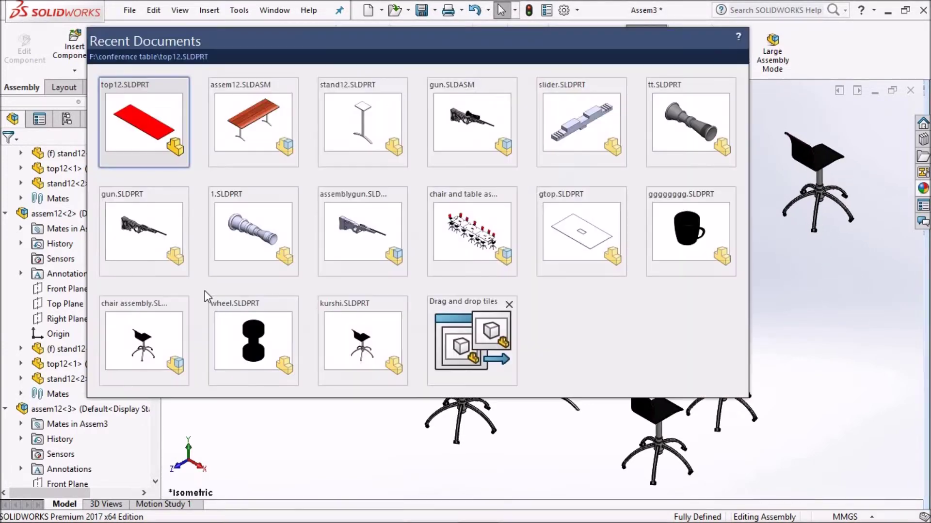
left_click_drag(143, 341, 865, 262)
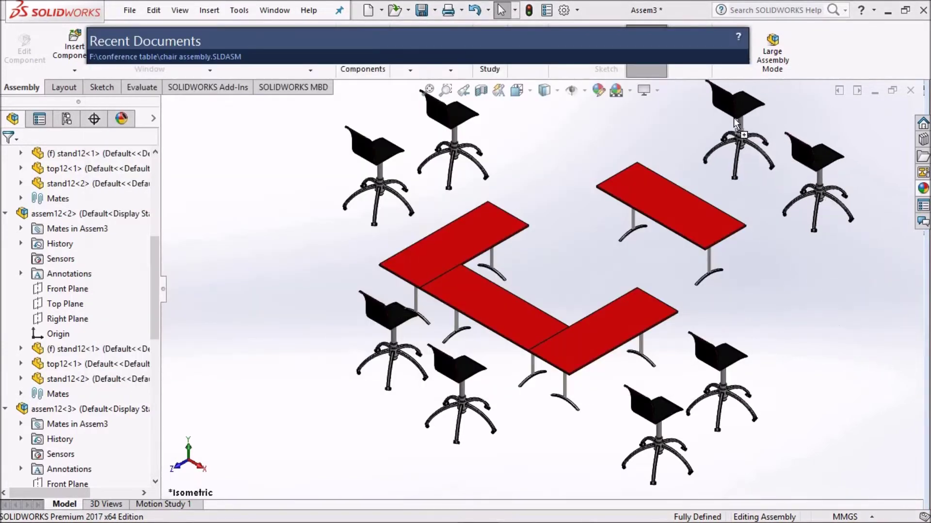
left_click_drag(736, 114, 736, 114)
Step: From a lower viewing angle, shift the front chair slightly to the right
scroll(467, 323, "down", 3)
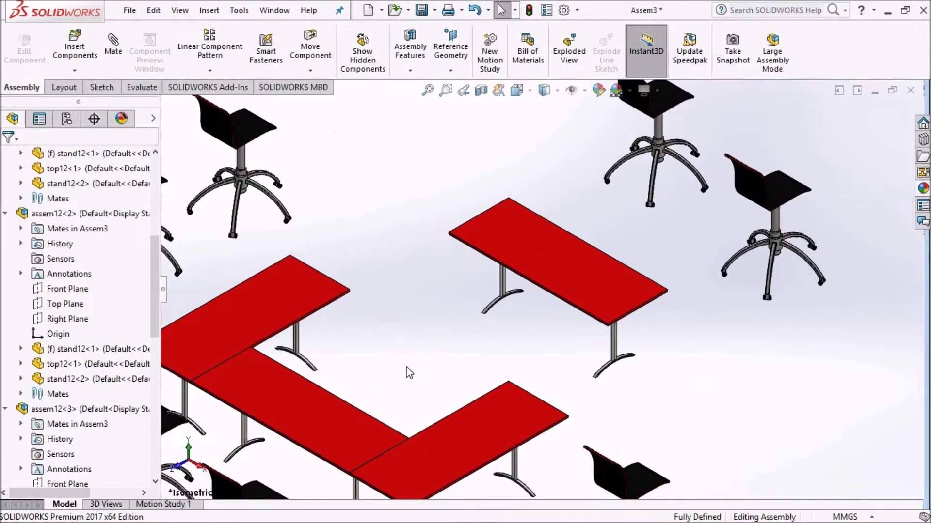
scroll(467, 322, "up", 5)
scroll(467, 322, "down", 2)
scroll(494, 297, "up", 4)
scroll(514, 310, "down", 4)
mouse_move(536, 322)
middle_mouse_down()
mouse_move(545, 255)
mouse_move(490, 310)
middle_mouse_up()
scroll(460, 339, "up", 3)
scroll(432, 370, "down", 3)
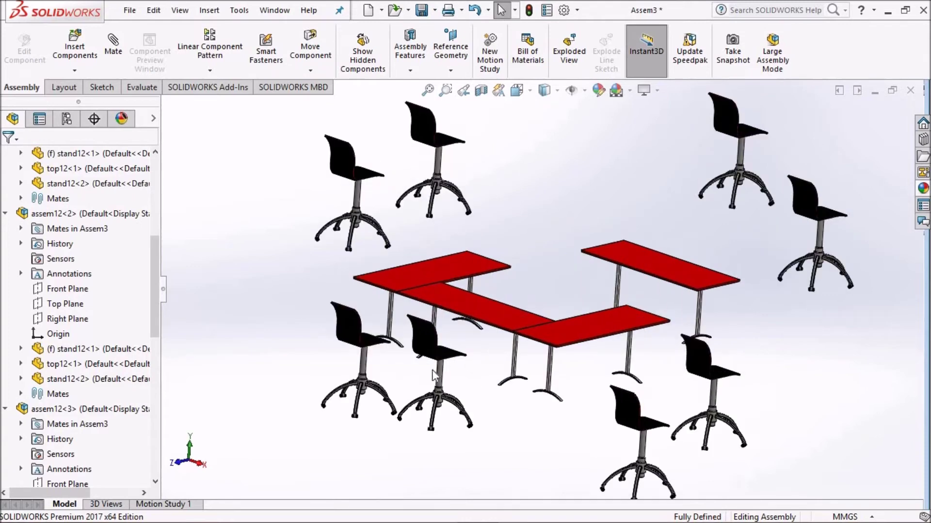
left_click_drag(492, 384, 504, 389)
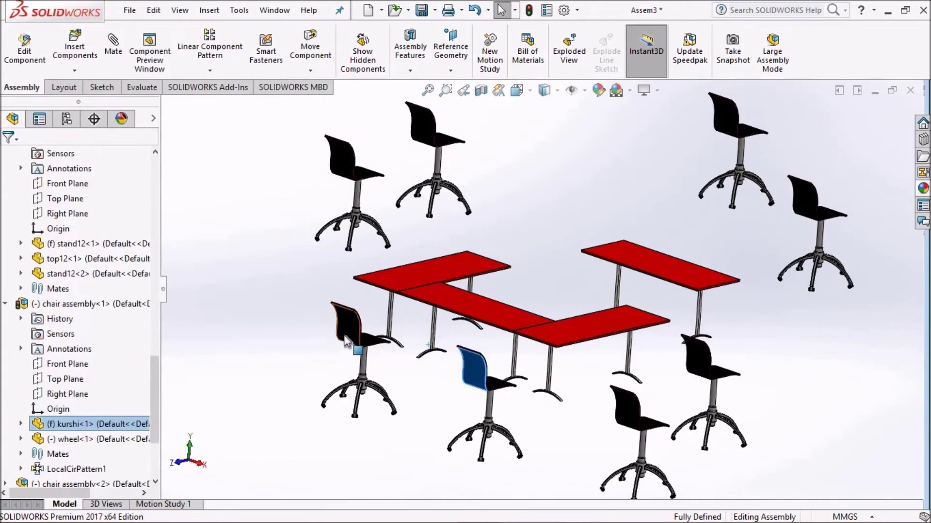
Step: Nudge the left front chair closer to the table
left_click_drag(344, 336, 359, 337)
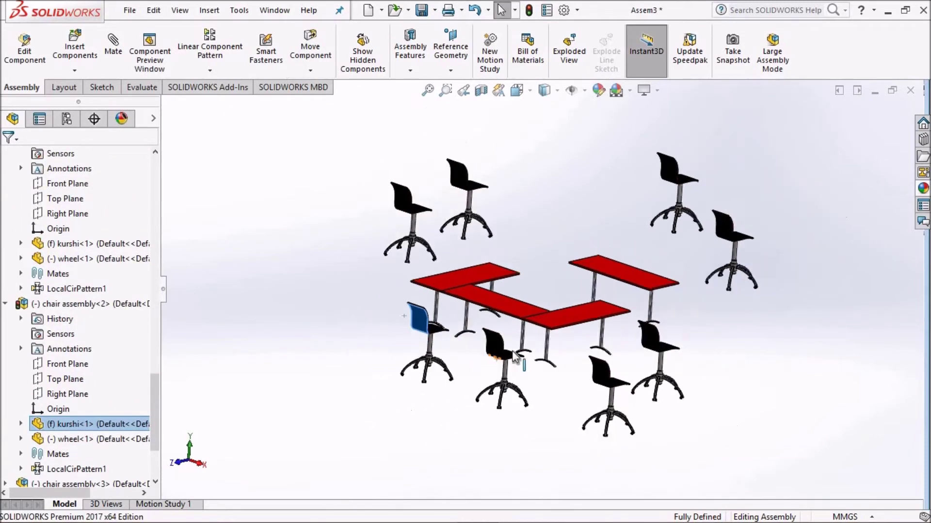
middle_click_drag(509, 376, 492, 377)
scroll(569, 240, "up", 3)
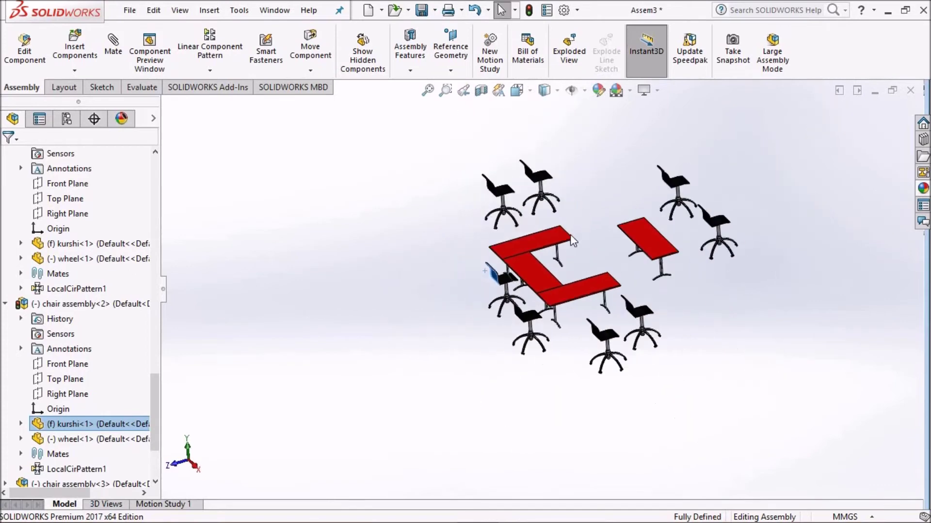
scroll(518, 241, "down", 3)
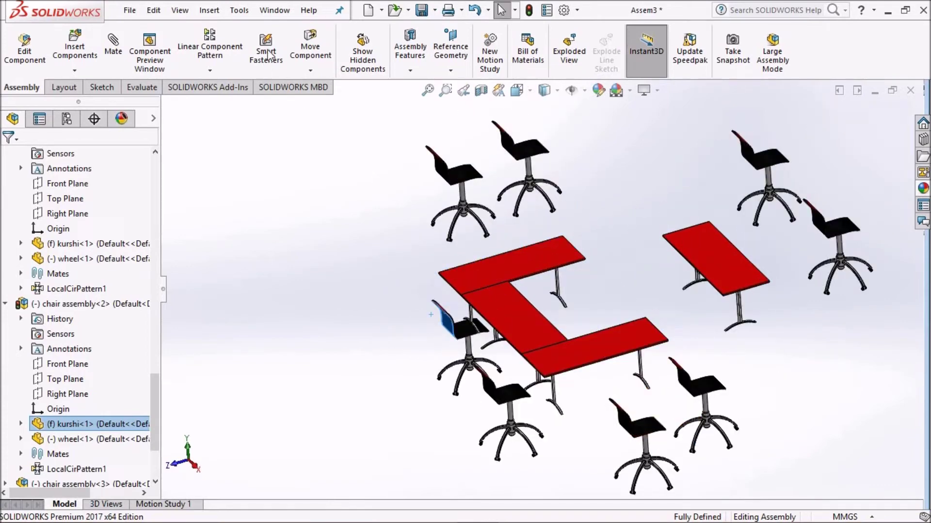
Step: Rotate the bottom chair to a new orientation with Rotate Component
left_click(313, 70)
left_click(342, 100)
left_click_drag(635, 431, 710, 454)
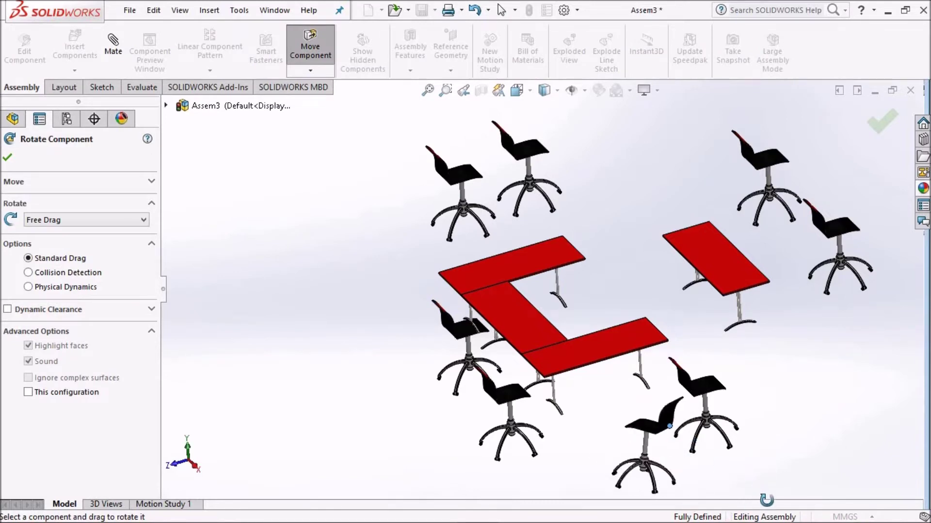
left_click_drag(742, 400, 763, 416)
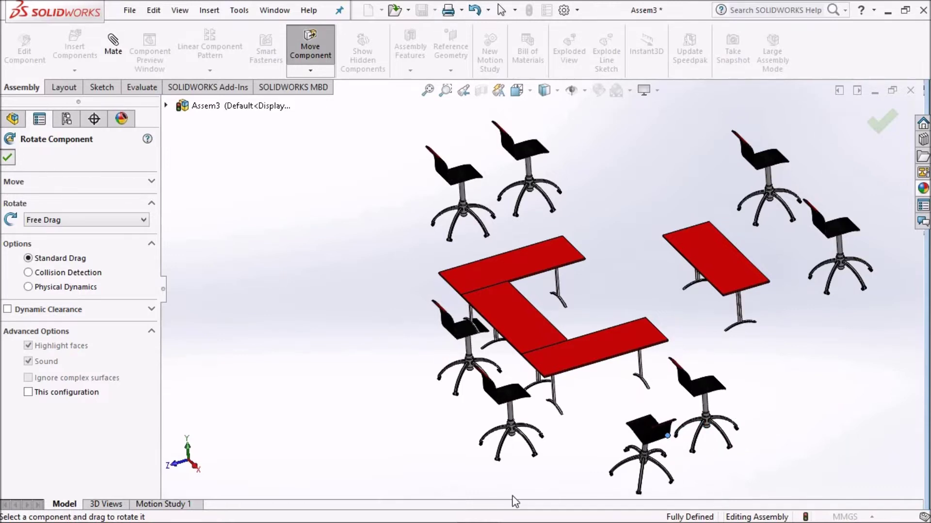
key("Return")
scroll(623, 343, "down", 1)
scroll(623, 343, "down", 3)
scroll(588, 390, "down", 2)
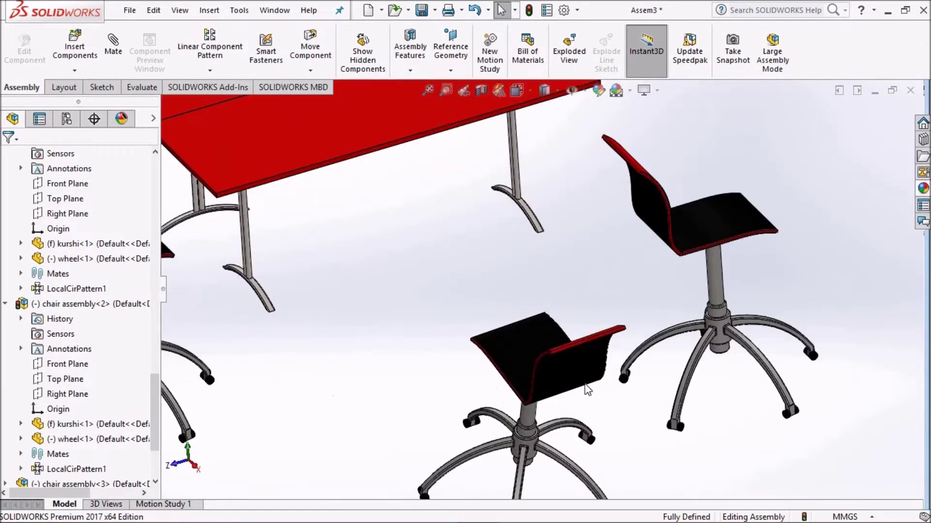
scroll(587, 391, "up", 3)
Step: Rotate the right front chair to a new orientation
left_click(310, 70)
left_click(335, 101)
mouse_move(598, 190)
left_mouse_down()
mouse_move(758, 313)
mouse_move(638, 239)
mouse_move(698, 257)
mouse_move(684, 278)
mouse_move(688, 257)
left_mouse_up()
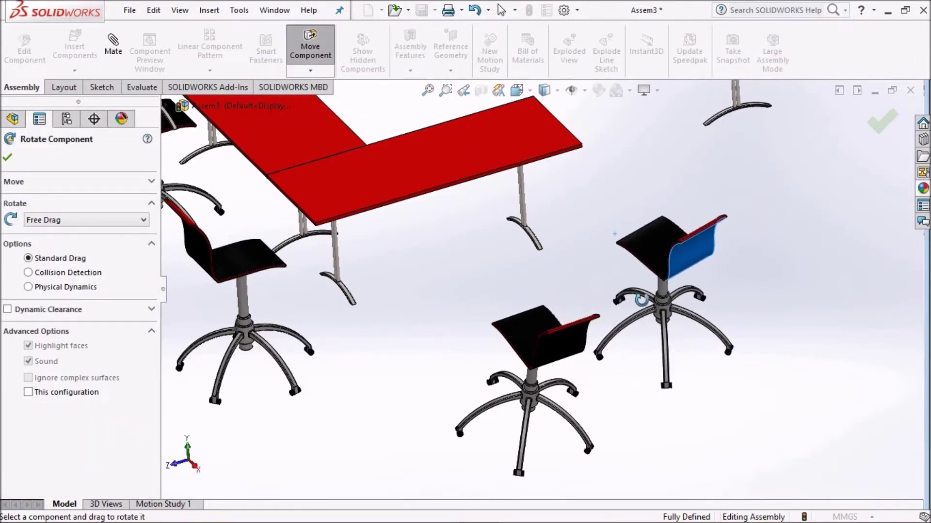
scroll(469, 207, "up", 3)
scroll(469, 207, "up", 2)
scroll(480, 204, "down", 2)
scroll(412, 201, "down", 4)
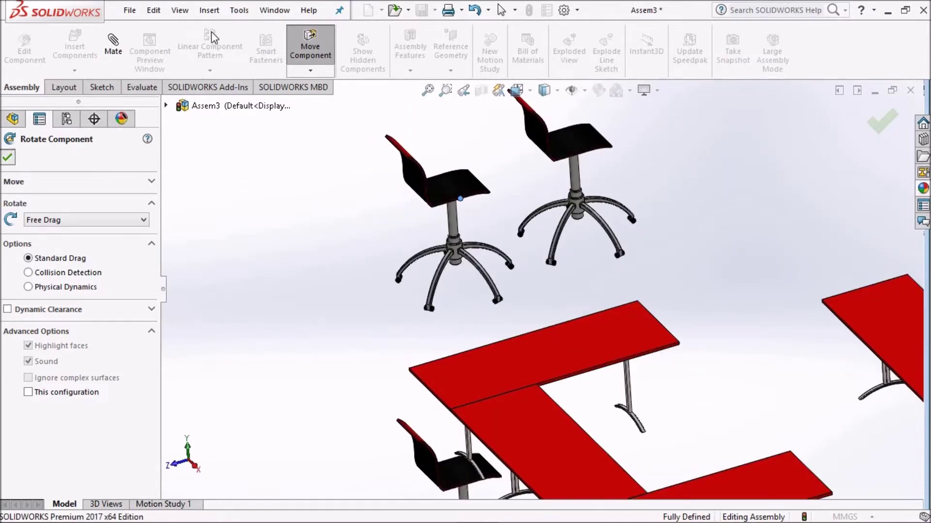
left_click(310, 46)
Step: Turn the upper-left chair so its backrest faces the viewer
left_click(310, 70)
left_click(329, 102)
mouse_move(449, 186)
left_mouse_down()
mouse_move(344, 227)
mouse_move(405, 197)
mouse_move(362, 220)
mouse_move(394, 202)
mouse_move(372, 222)
mouse_move(599, 166)
mouse_move(527, 180)
mouse_move(597, 142)
mouse_move(551, 192)
left_mouse_up()
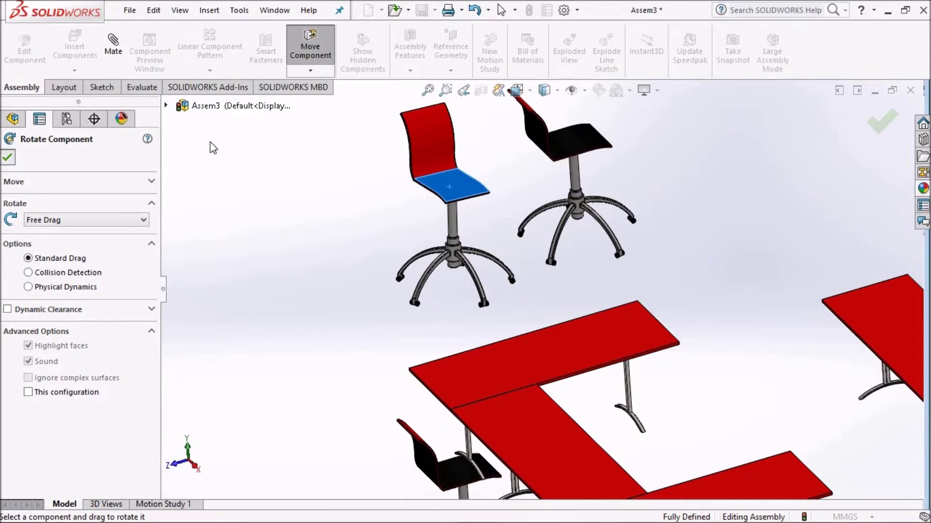
key("Escape")
mouse_move(516, 218)
middle_mouse_down()
mouse_move(568, 173)
mouse_move(313, 129)
middle_mouse_up()
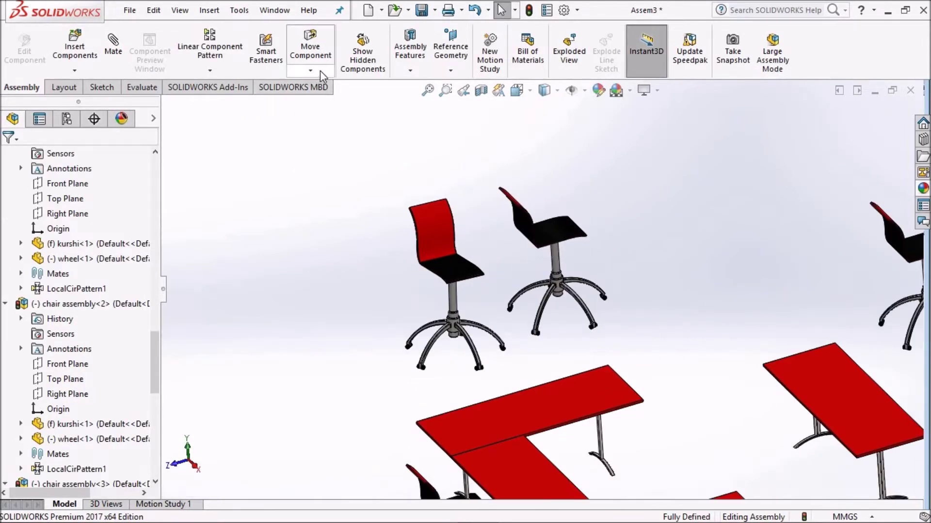
Step: Rotate the right and upper chairs upright so they face the table
left_click(360, 104)
mouse_move(517, 249)
left_mouse_down()
mouse_move(499, 220)
mouse_move(525, 285)
left_mouse_up()
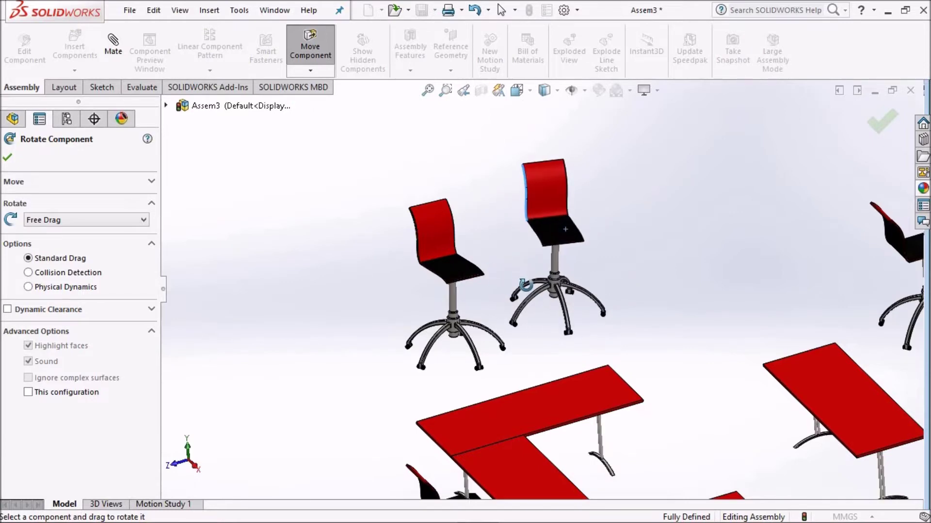
scroll(820, 308, "up", 5)
scroll(758, 385, "down", 2)
scroll(737, 328, "down", 3)
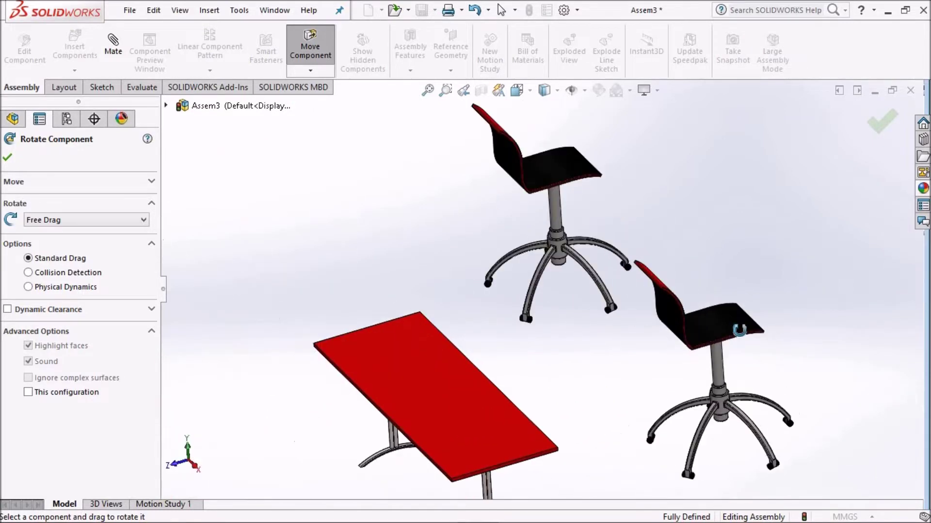
mouse_move(718, 337)
left_mouse_down()
mouse_move(649, 374)
mouse_move(573, 339)
mouse_move(646, 338)
mouse_move(595, 345)
mouse_move(591, 252)
left_mouse_up()
mouse_move(540, 204)
left_mouse_down()
mouse_move(555, 253)
mouse_move(484, 297)
mouse_move(544, 267)
mouse_move(570, 360)
mouse_move(559, 289)
left_mouse_up()
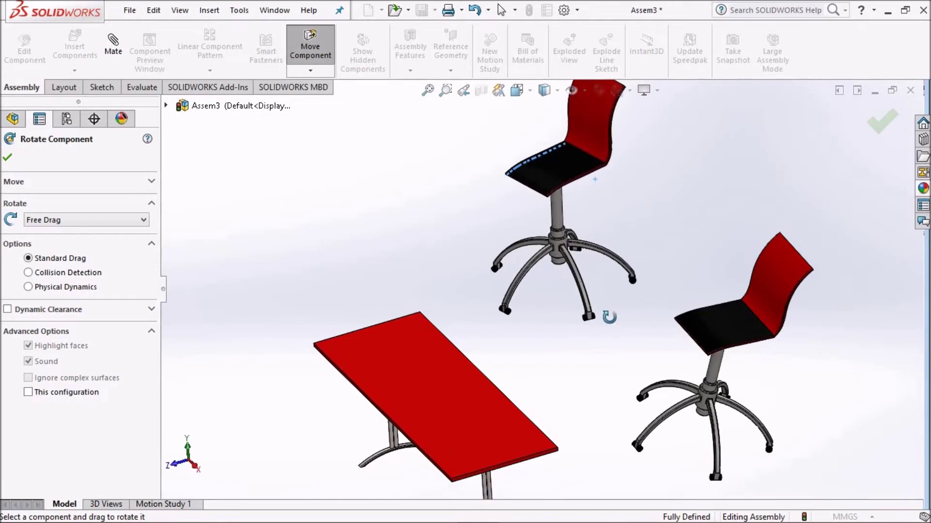
scroll(539, 289, "up", 5)
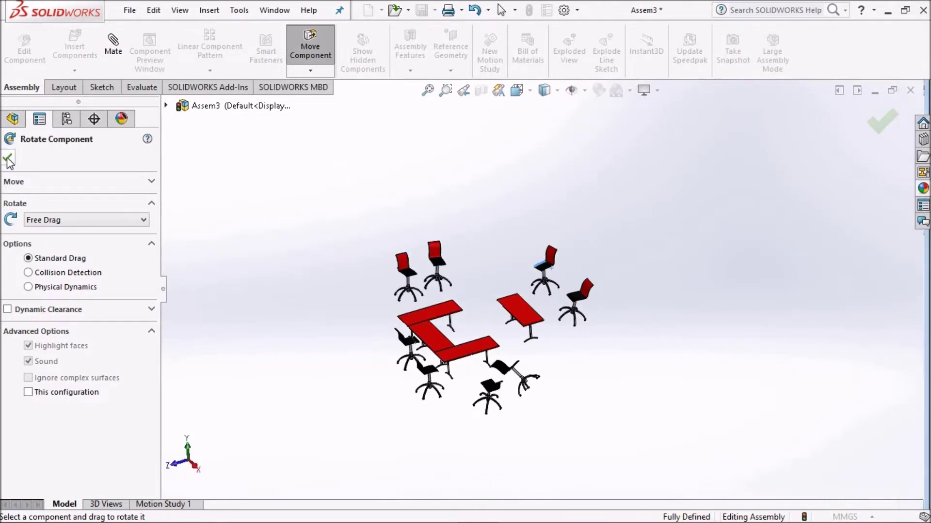
key("Escape")
Step: Move the right, upper and left chairs down toward the tabletop edges
scroll(637, 283, "down", 2)
scroll(698, 237, "down", 3)
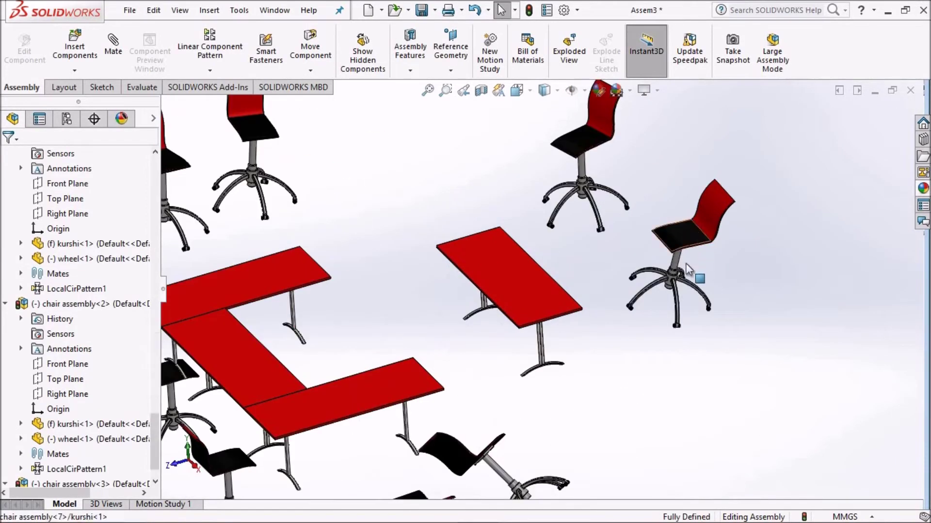
left_click_drag(689, 269, 679, 315)
left_click_drag(579, 124, 588, 175)
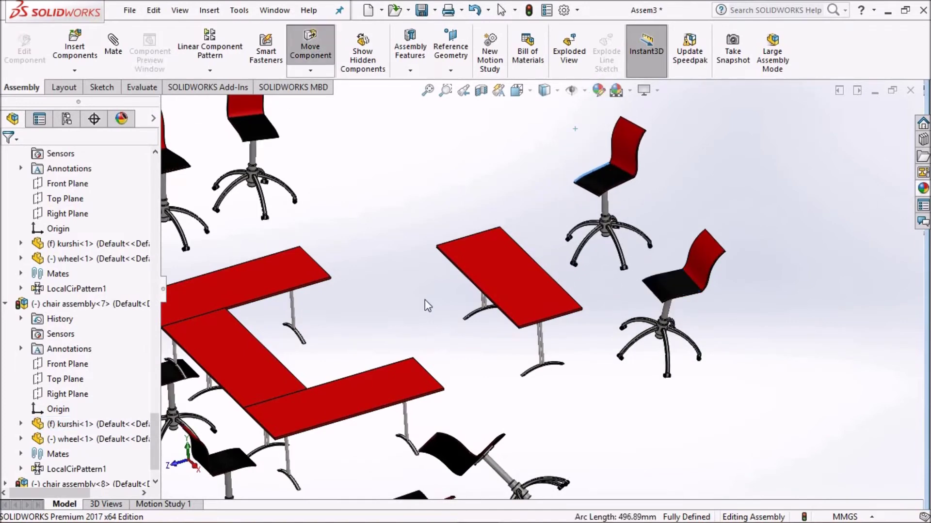
scroll(426, 305, "up", 5)
scroll(533, 359, "down", 4)
scroll(426, 223, "down", 2)
scroll(447, 237, "up", 1)
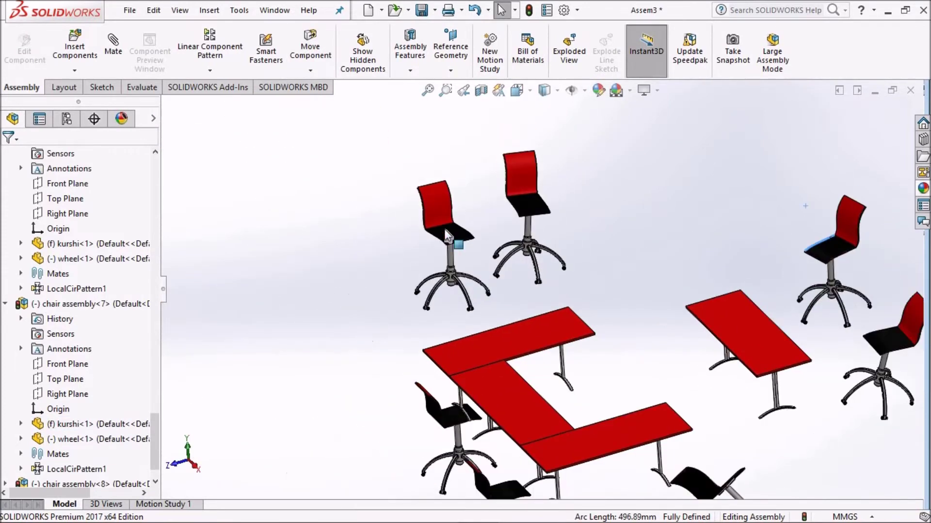
left_click_drag(451, 277, 447, 335)
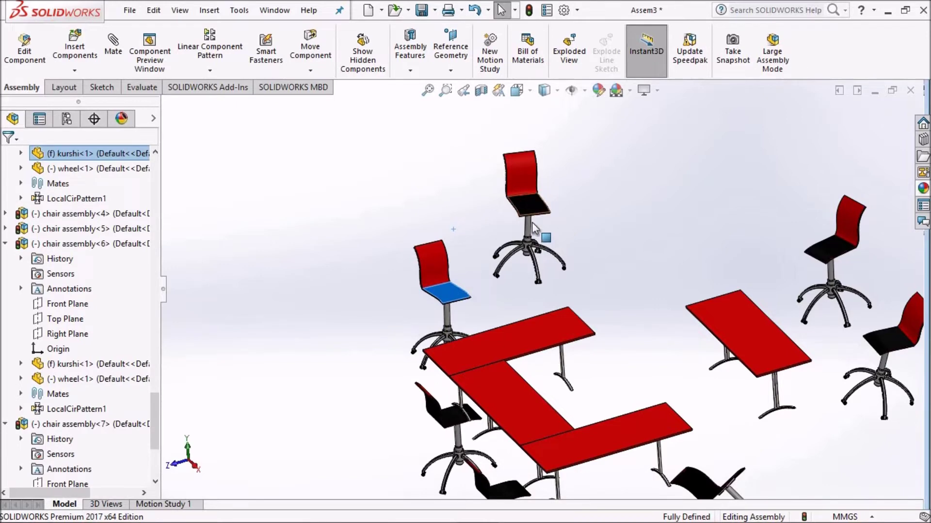
left_click_drag(527, 214, 533, 264)
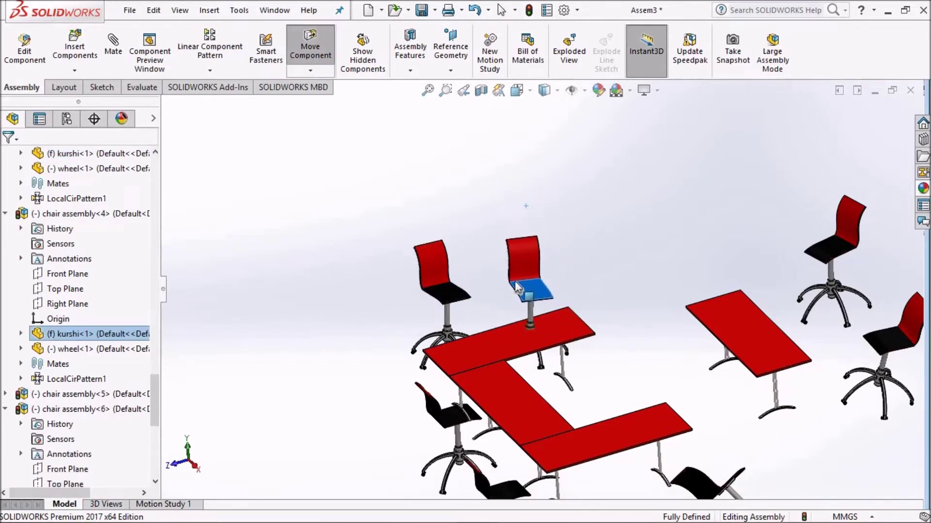
scroll(541, 412, "up", 3)
scroll(499, 322, "down", 3)
Step: Orbit to low side and underside views to inspect the chairs
mouse_move(498, 322)
middle_mouse_down()
mouse_move(480, 305)
mouse_move(519, 380)
middle_mouse_up()
scroll(518, 381, "down", 3)
scroll(518, 381, "down", 3)
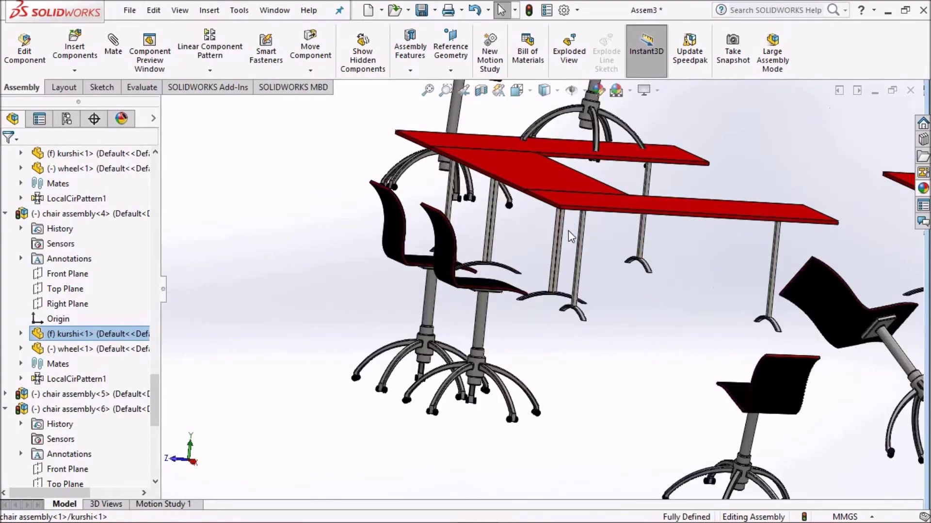
mouse_move(569, 234)
middle_mouse_down()
mouse_move(571, 196)
mouse_move(499, 349)
middle_mouse_up()
scroll(499, 349, "down", 3)
scroll(502, 391, "down", 3)
scroll(502, 391, "up", 3)
scroll(509, 334, "down", 3)
mouse_move(509, 334)
middle_mouse_down()
mouse_move(506, 381)
mouse_move(514, 304)
middle_mouse_up()
scroll(508, 378, "down", 2)
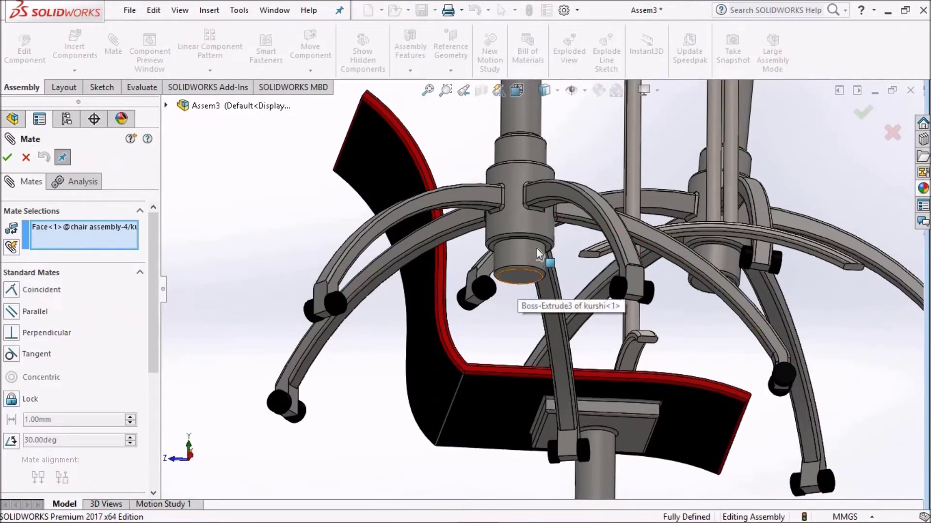
Step: Clear the picked mate references and drag the tilted chair up and right
left_click(516, 275)
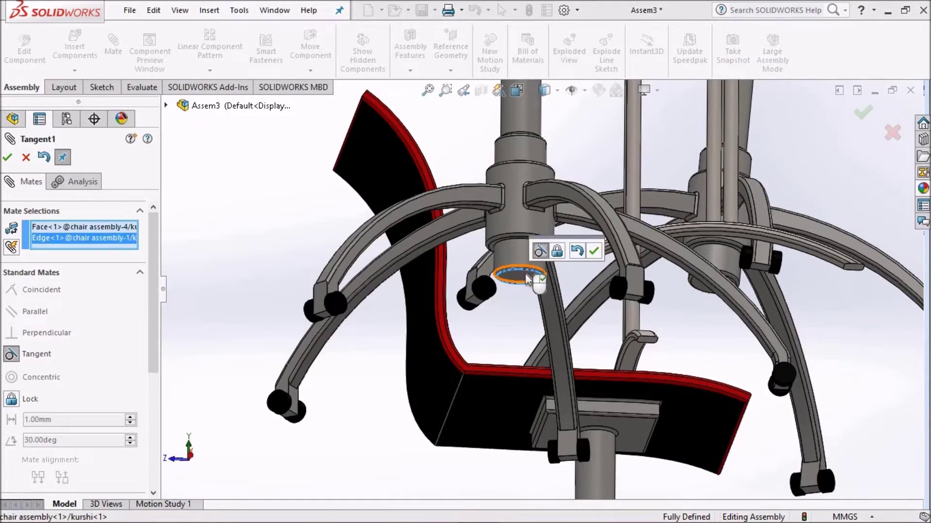
right_click(121, 232)
left_click(141, 238)
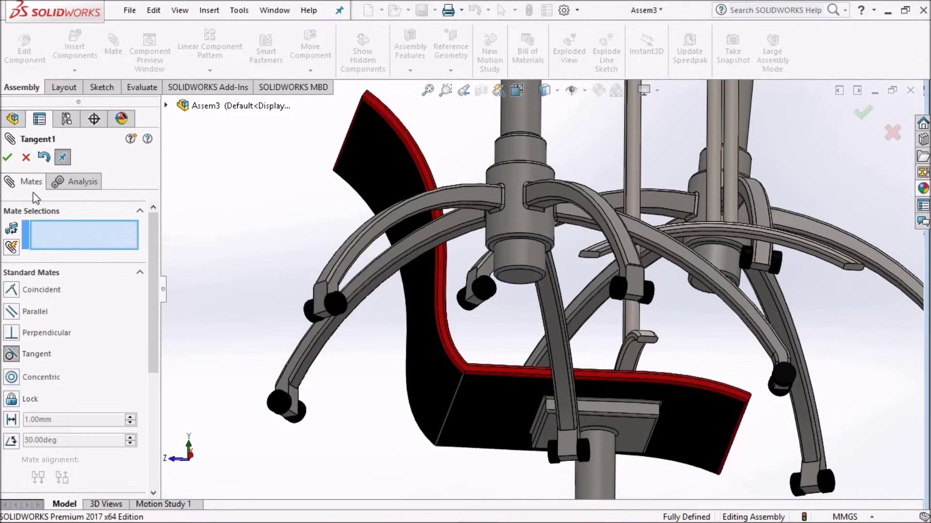
scroll(693, 237, "up", 3)
scroll(706, 315, "up", 3)
scroll(746, 342, "up", 2)
scroll(747, 342, "up", 2)
scroll(561, 415, "down", 3)
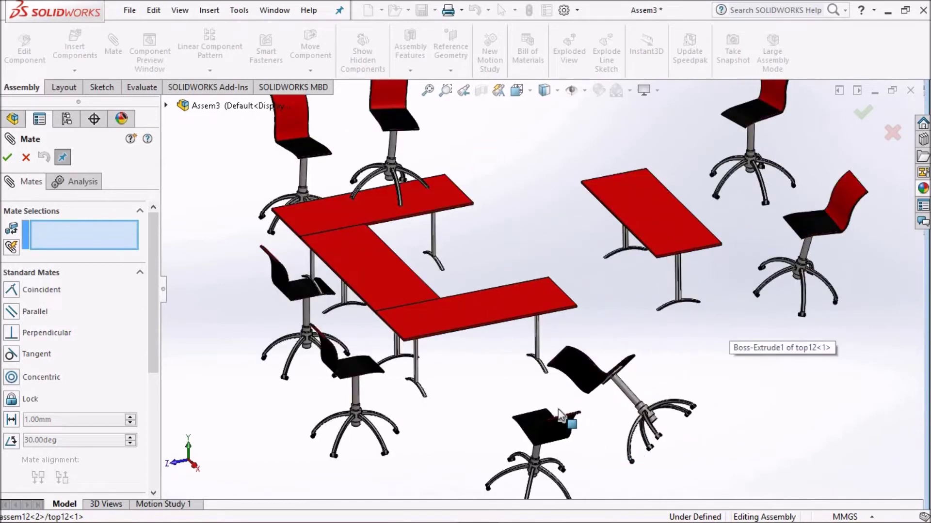
scroll(606, 260, "down", 3)
left_click_drag(615, 242, 674, 233)
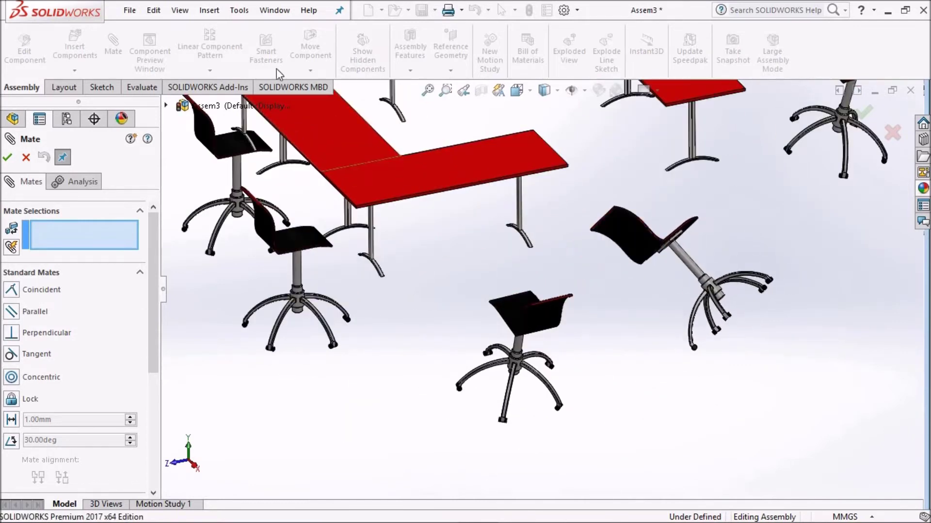
Step: Close the mate setup and shift the tilted chair slightly
left_click(26, 158)
left_click(310, 72)
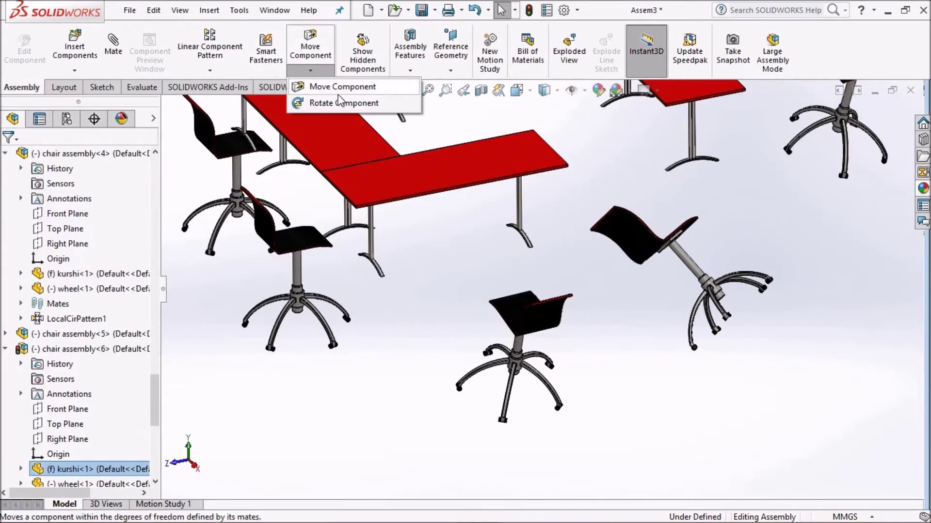
left_click(365, 103)
left_click(310, 72)
left_click(345, 100)
mouse_move(591, 227)
left_mouse_down()
mouse_move(650, 224)
mouse_move(585, 241)
left_mouse_up()
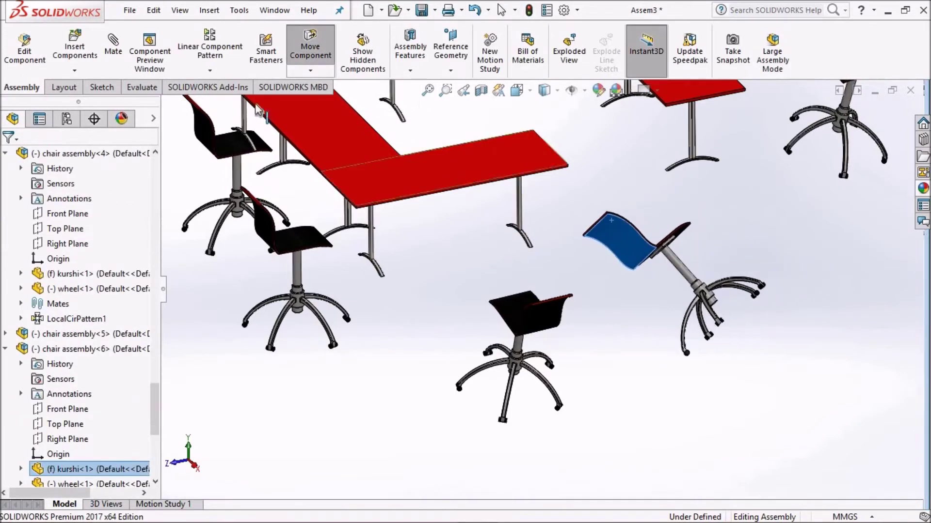
Step: Rotate the tilted chair upright with Rotate Component, then view the tables from below
left_click(311, 71)
left_click(334, 101)
mouse_move(651, 217)
left_mouse_down()
mouse_move(729, 187)
mouse_move(715, 184)
left_mouse_up()
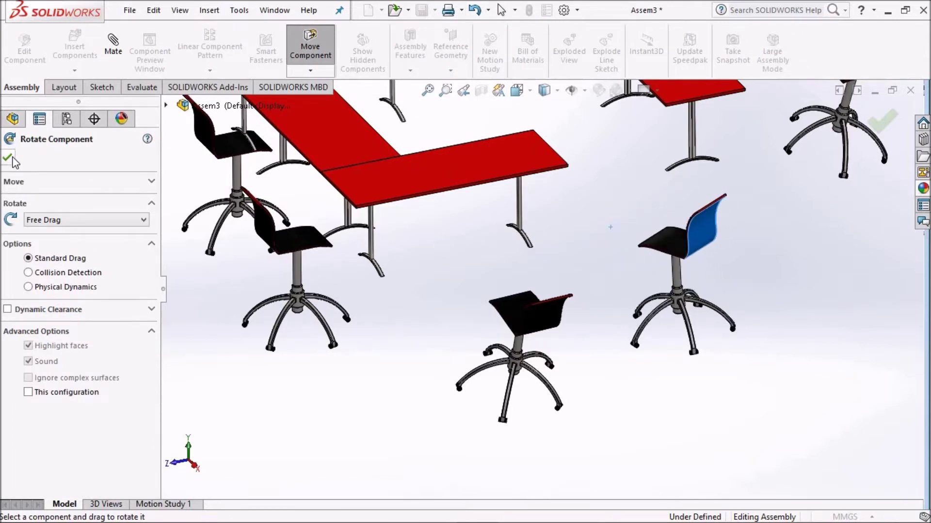
key("Escape")
scroll(473, 265, "up", 3)
scroll(449, 361, "down", 1)
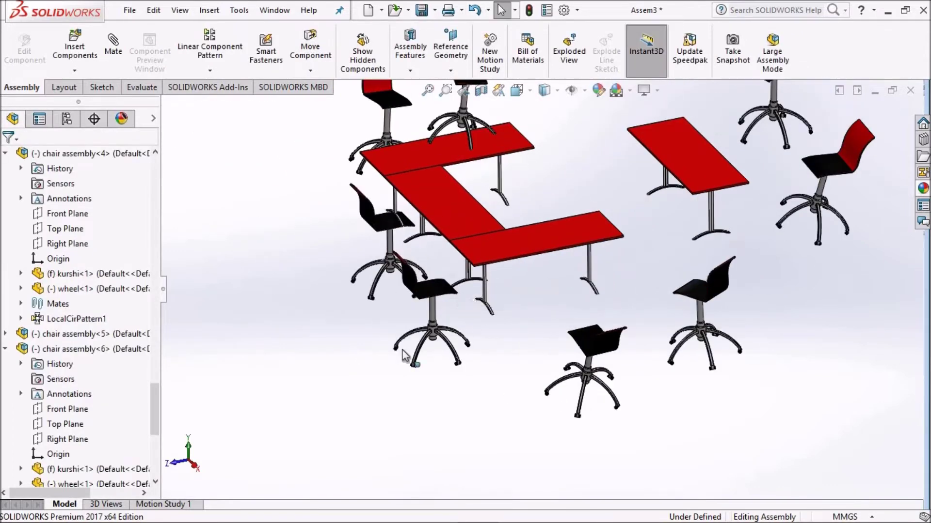
scroll(530, 297, "up", 2)
scroll(572, 264, "down", 3)
scroll(571, 264, "up", 3)
scroll(445, 238, "down", 1)
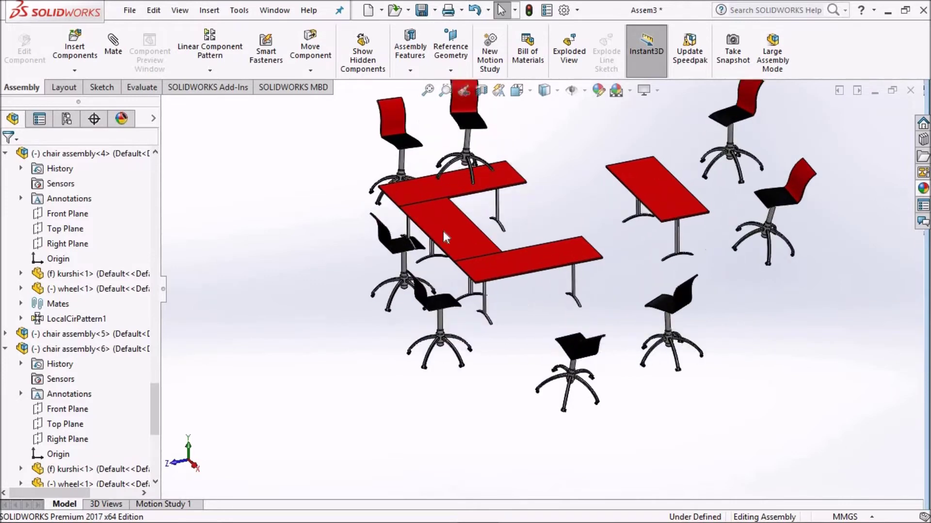
scroll(446, 237, "down", 1)
scroll(536, 277, "down", 2)
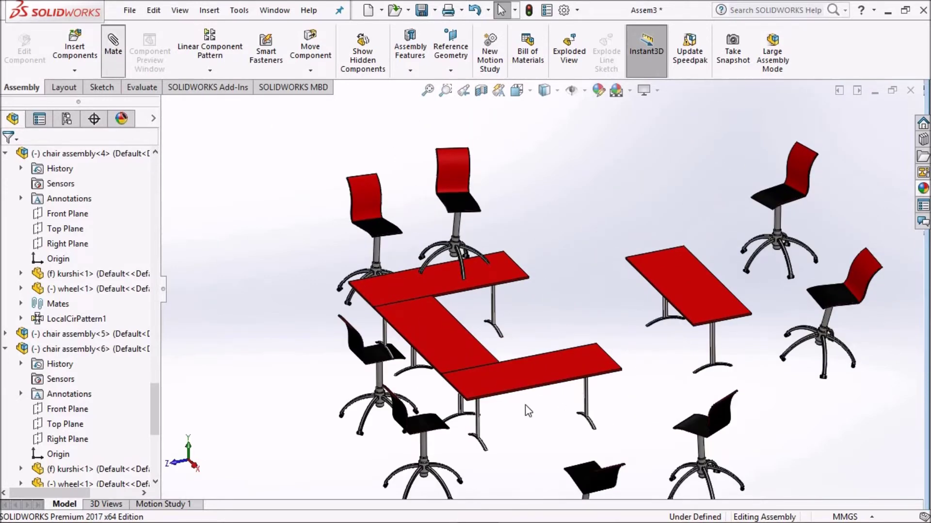
middle_click_drag(499, 407, 516, 318)
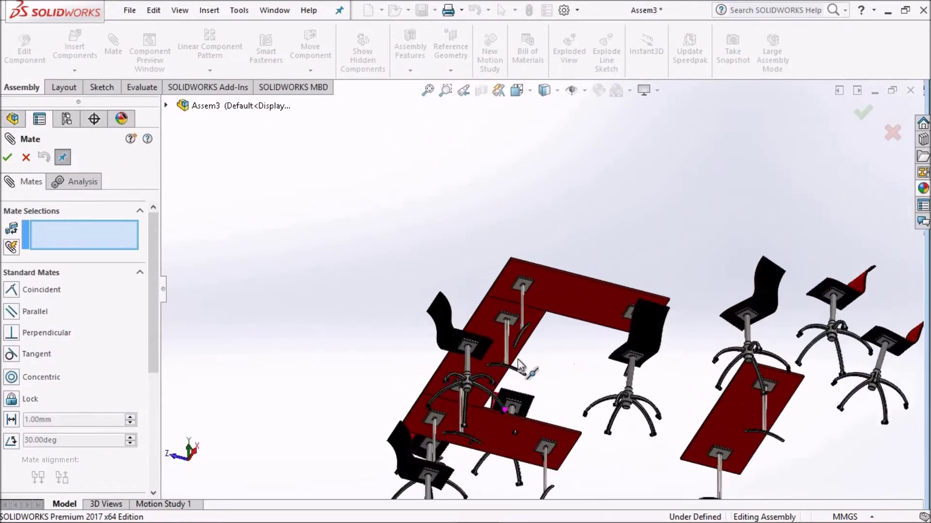
Step: Select the chair base's bottom face and the tabletop face as the mate pair
scroll(517, 319, "down", 4)
scroll(426, 313, "down", 3)
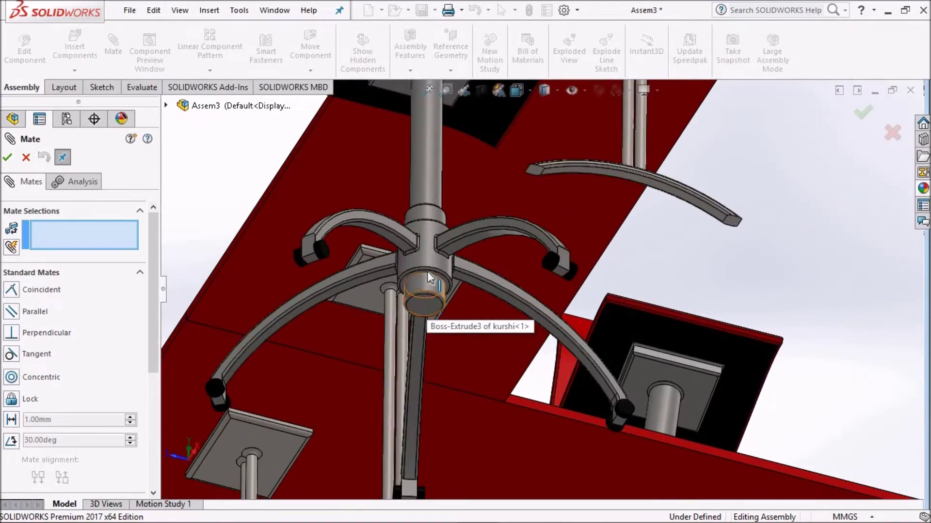
left_click(425, 301)
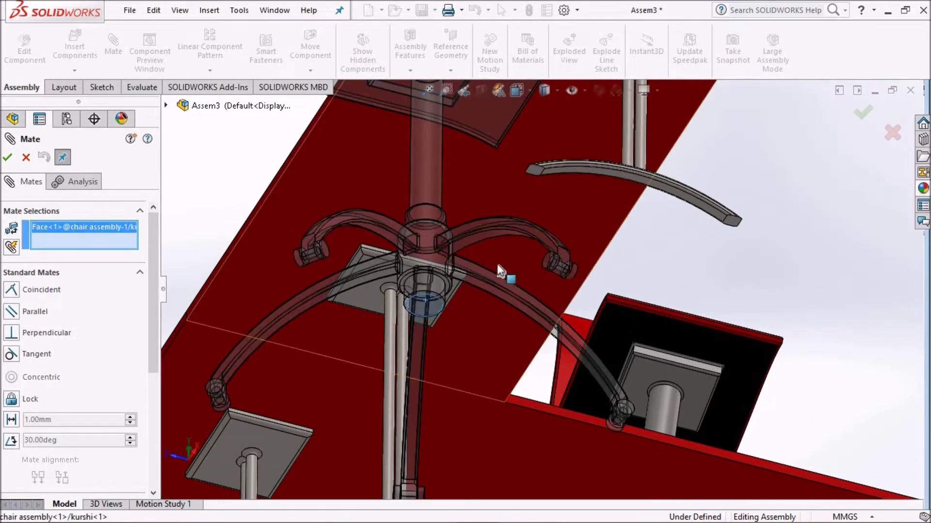
scroll(495, 270, "up", 5)
scroll(482, 291, "up", 5)
mouse_move(482, 291)
middle_mouse_down()
mouse_move(615, 307)
mouse_move(560, 329)
mouse_move(540, 287)
middle_mouse_up()
scroll(651, 177, "down", 3)
scroll(620, 218, "down", 3)
scroll(618, 240, "up", 2)
middle_click_drag(618, 239, 602, 155)
scroll(590, 187, "down", 4)
left_click(504, 196)
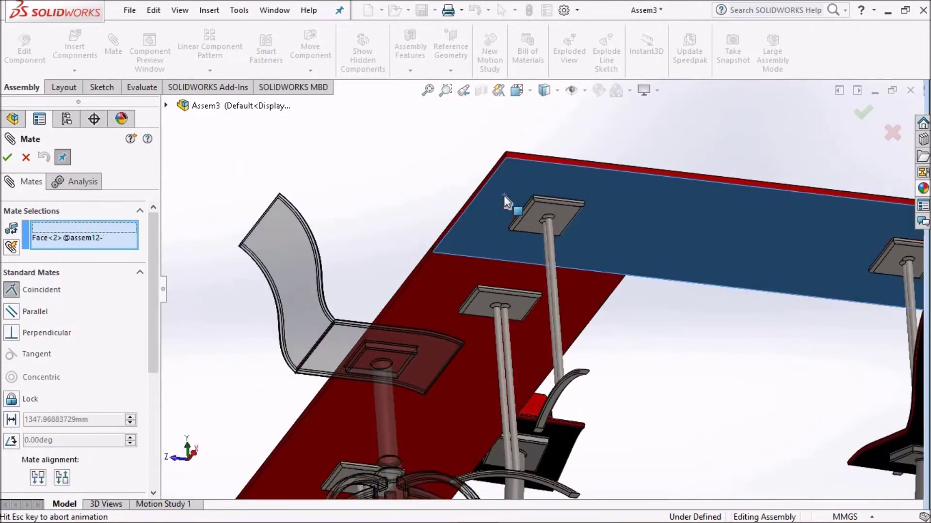
scroll(644, 162, "up", 3)
scroll(644, 179, "up", 2)
mouse_move(646, 192)
middle_mouse_down()
mouse_move(648, 301)
mouse_move(583, 233)
mouse_move(536, 244)
middle_mouse_up()
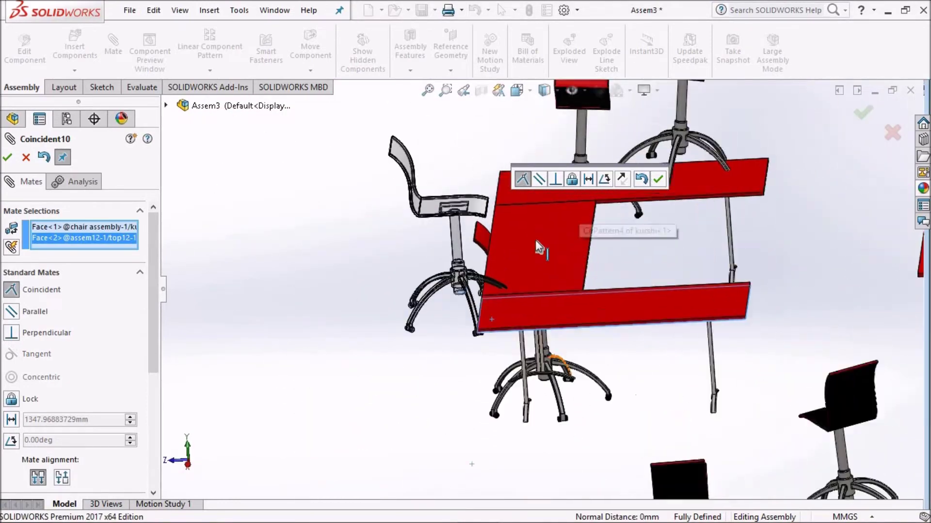
Step: Switch the mate to Distance and try a 700 mm offset
left_click(588, 180)
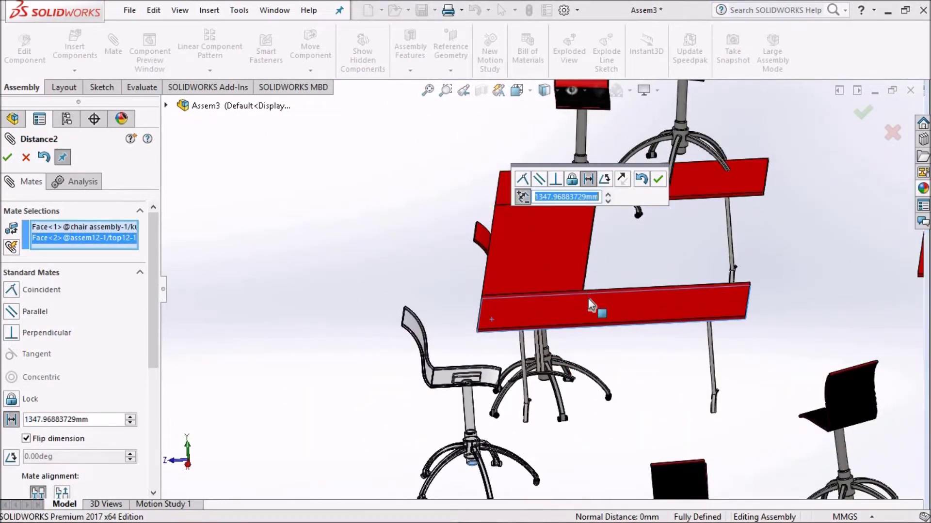
double_click(537, 210)
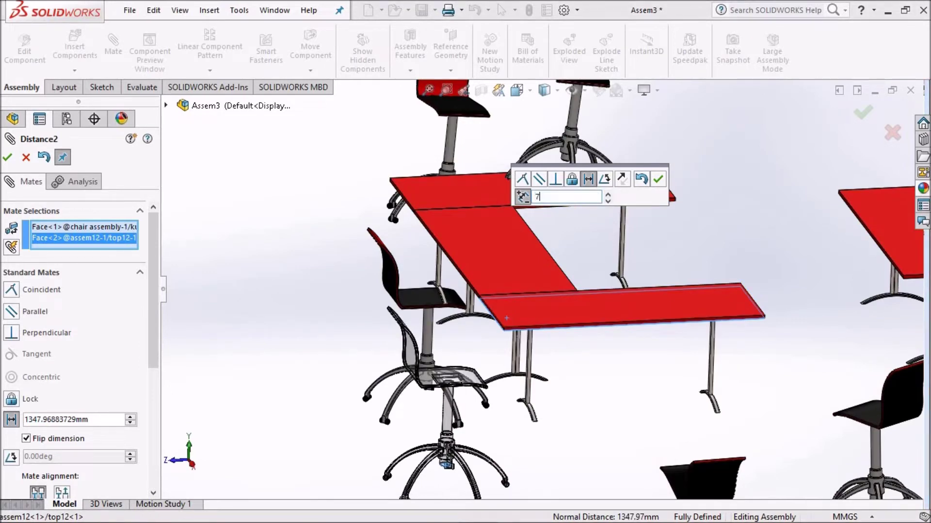
type("00")
key("Return")
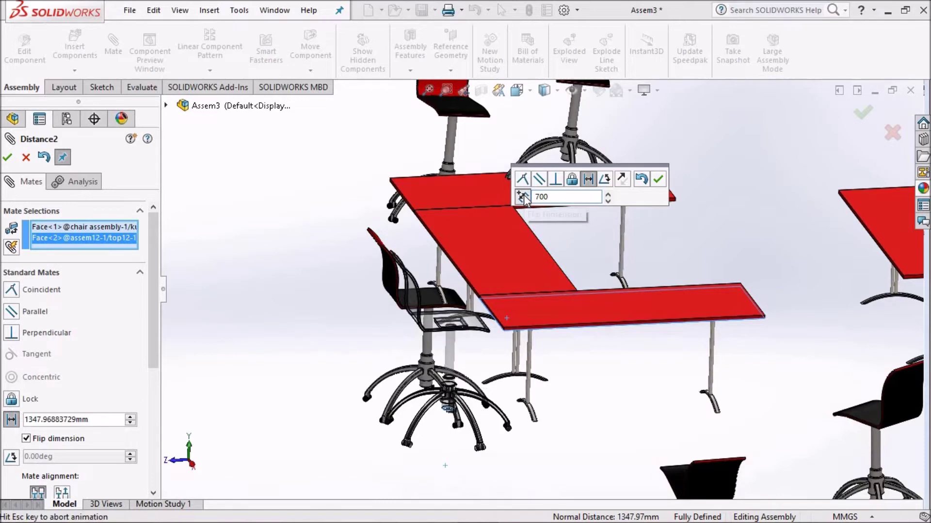
mouse_move(544, 264)
middle_mouse_down()
mouse_move(531, 262)
mouse_move(538, 269)
middle_mouse_up()
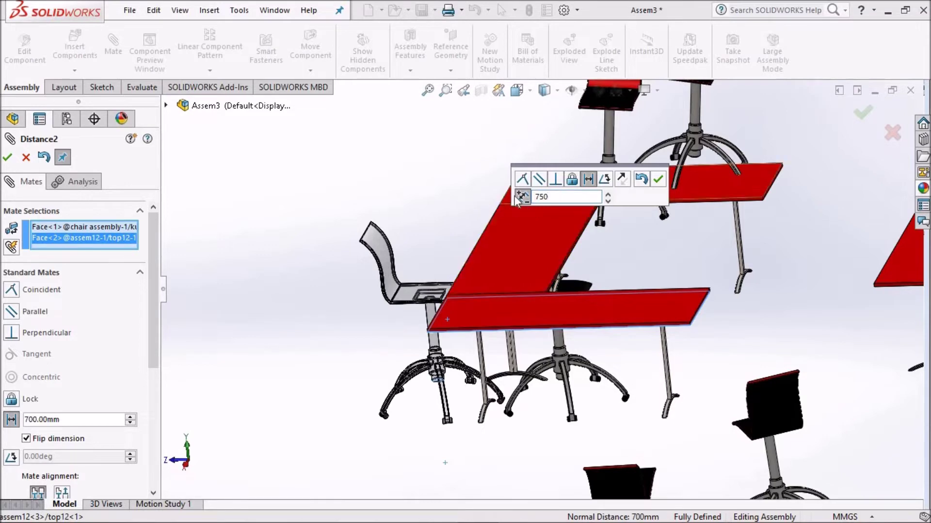
middle_click_drag(513, 271, 519, 270)
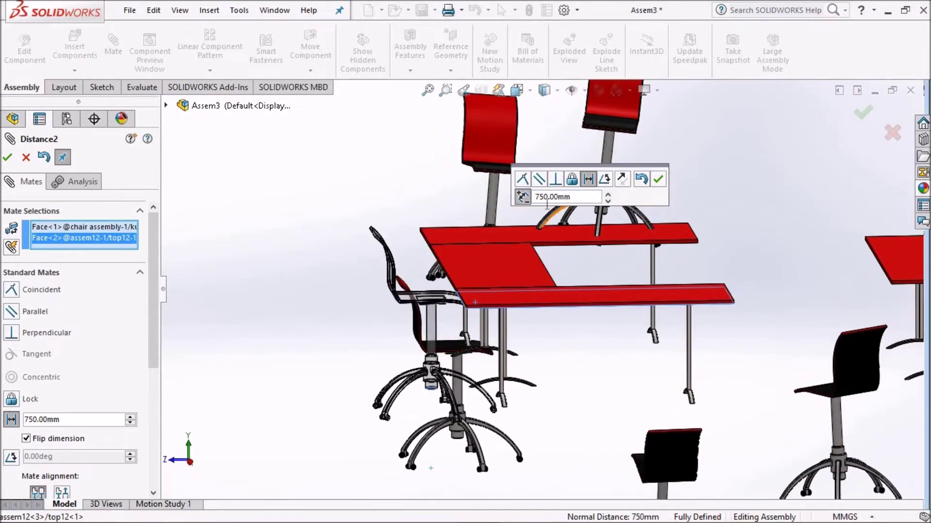
Step: Adjust the distance through 800 mm to 850 mm and accept the mate
double_click(566, 198)
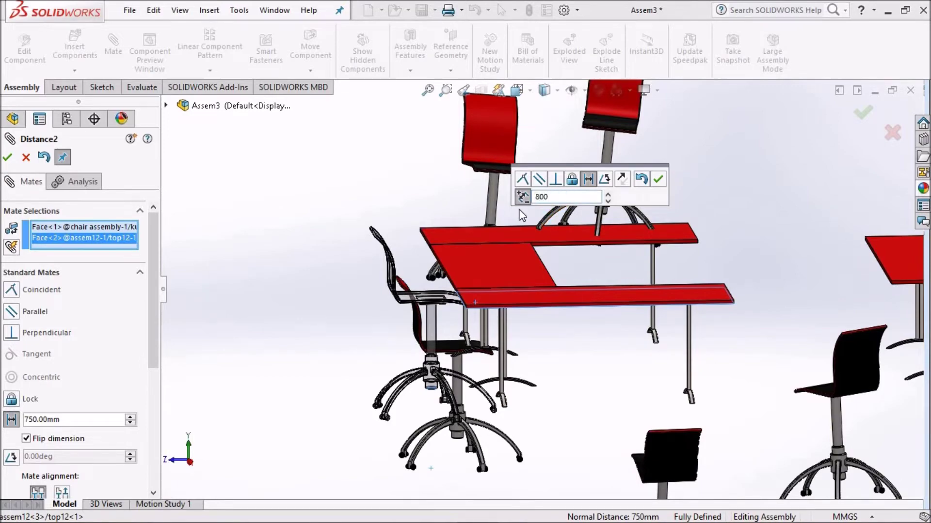
key("Return")
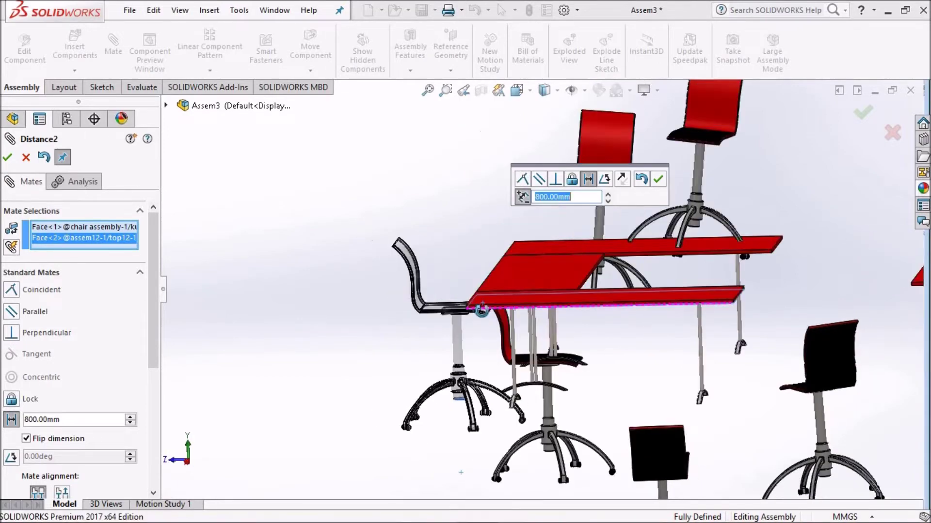
middle_click_drag(515, 308, 552, 237)
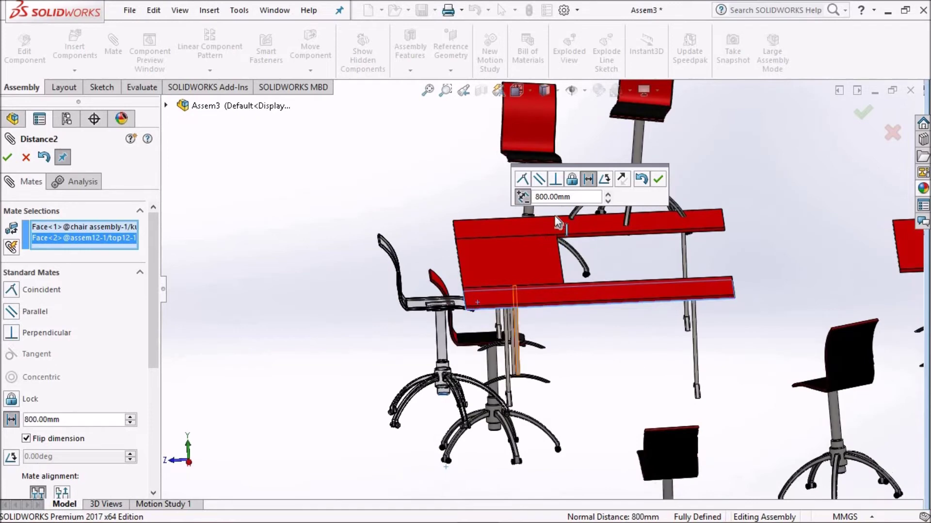
double_click(578, 196)
type("850")
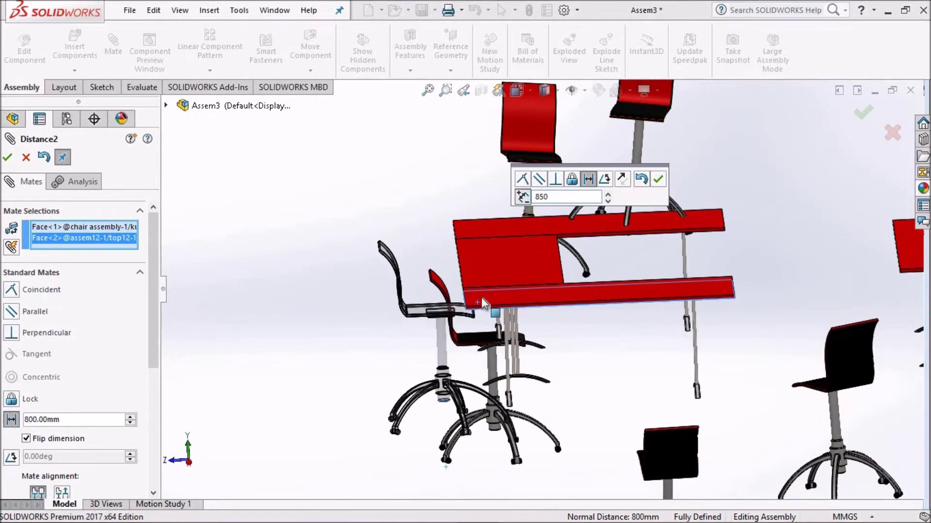
key("Return")
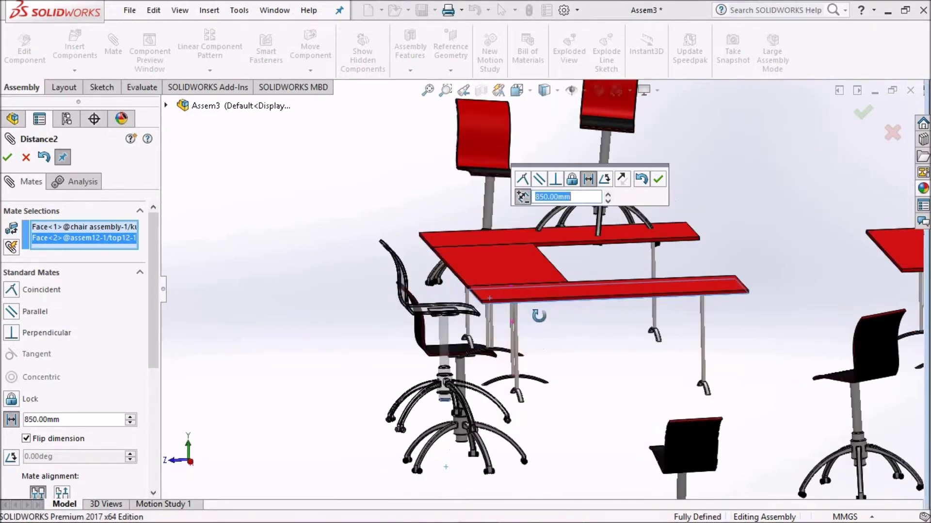
scroll(543, 344, "up", 3)
scroll(582, 252, "down", 2)
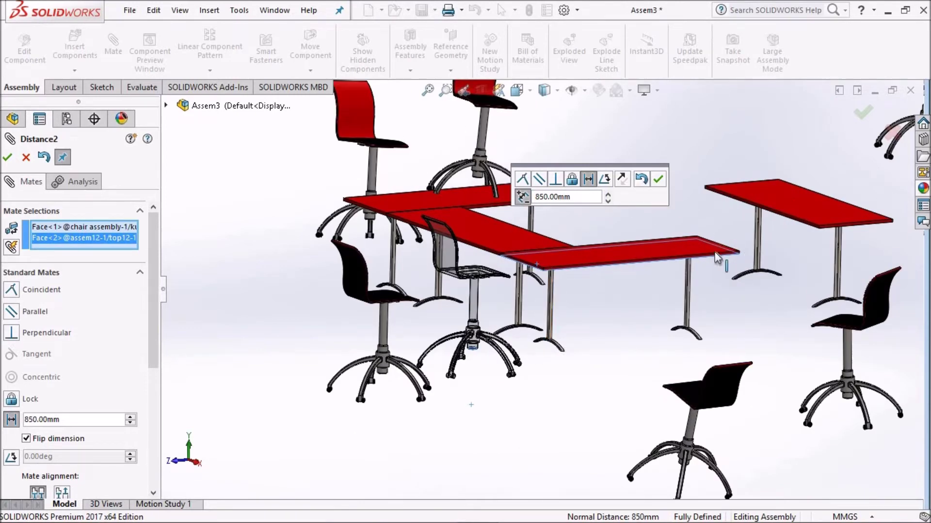
left_click(663, 180)
scroll(582, 252, "up", 2)
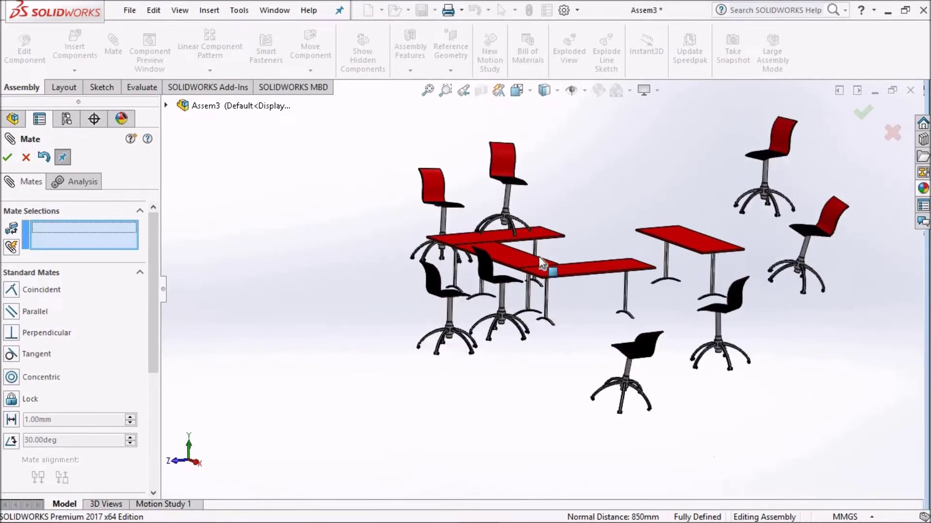
scroll(509, 300, "down", 2)
scroll(489, 320, "down", 2)
left_click_drag(432, 303, 380, 307)
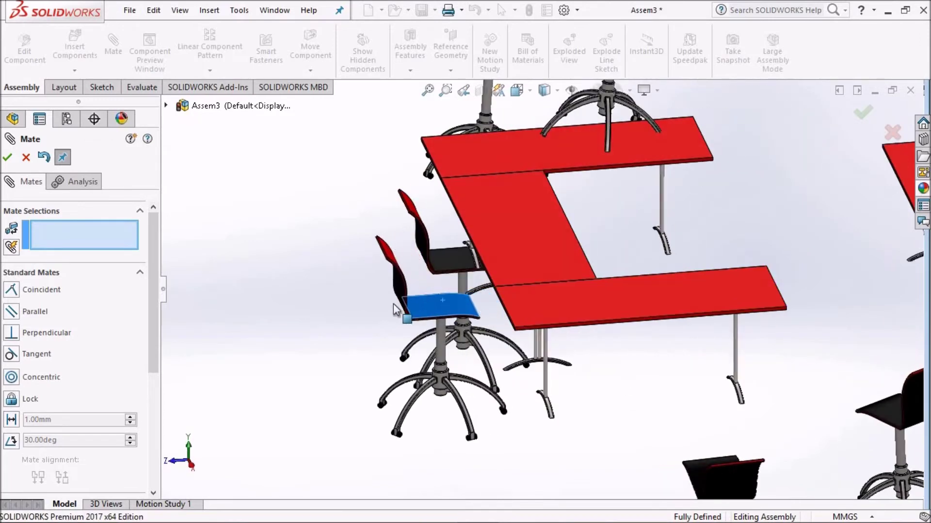
scroll(469, 281, "up", 3)
scroll(499, 272, "down", 3)
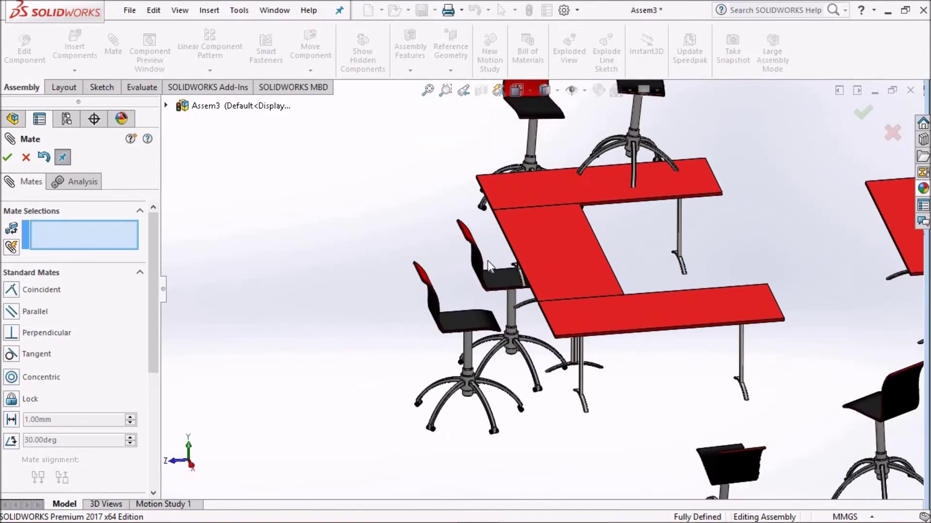
left_click(481, 262)
right_click(98, 232)
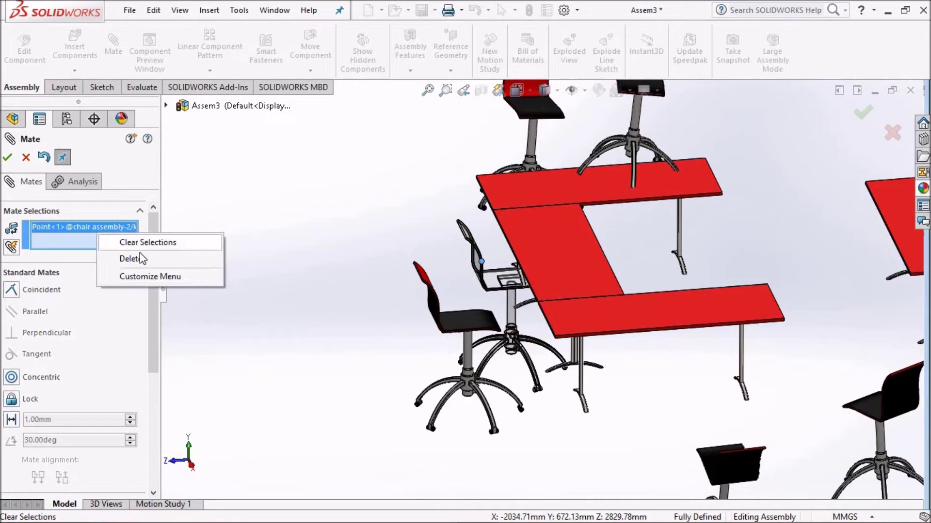
left_click(125, 258)
mouse_move(462, 289)
middle_mouse_down()
mouse_move(530, 200)
mouse_move(630, 233)
middle_mouse_up()
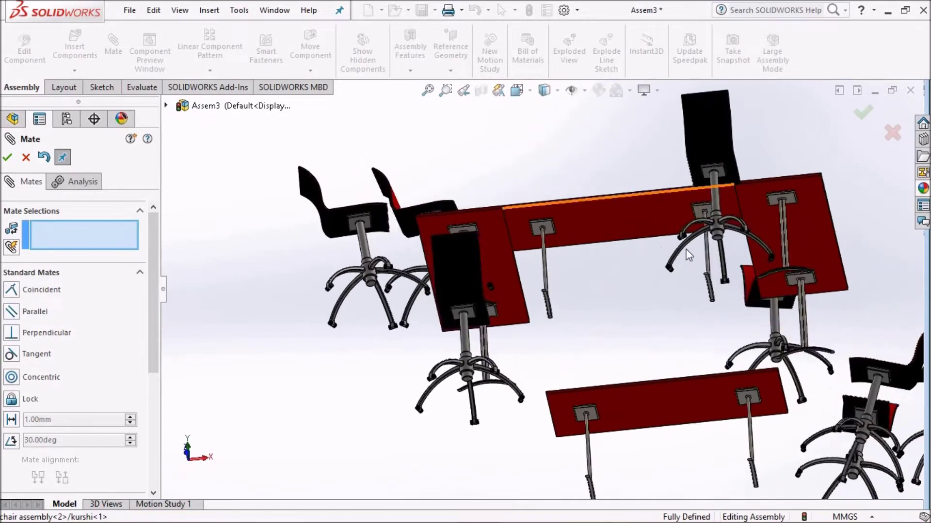
scroll(671, 239, "down", 6)
left_click(671, 240)
scroll(419, 351, "up", 5)
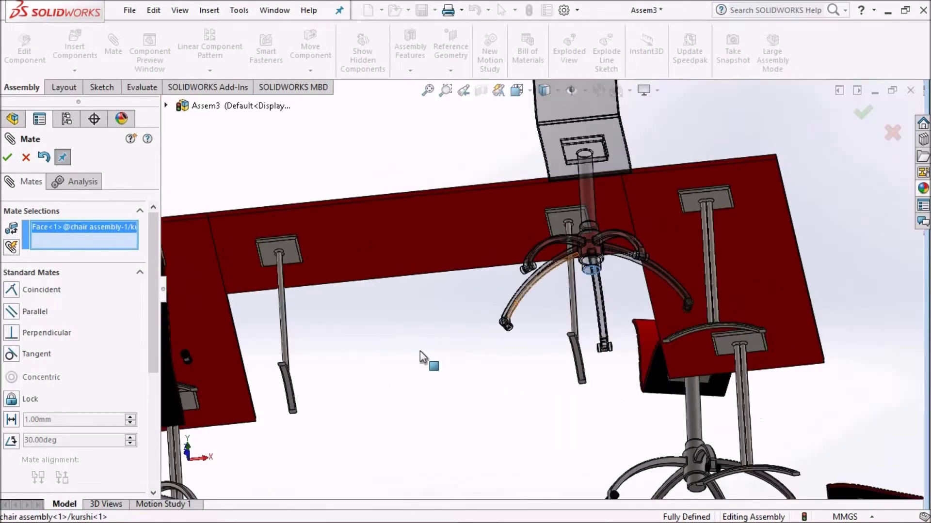
scroll(385, 344, "up", 3)
scroll(402, 383, "down", 5)
scroll(370, 345, "down", 3)
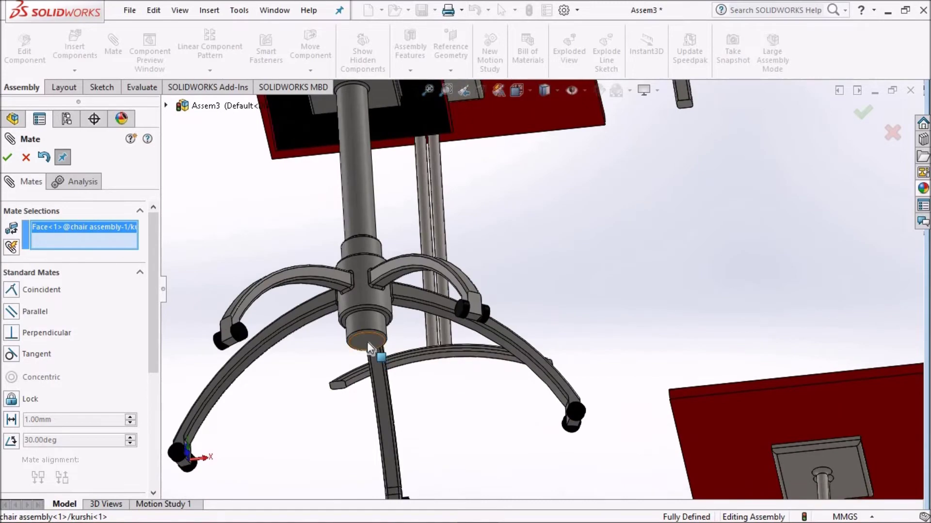
left_click(367, 341)
left_click(350, 367)
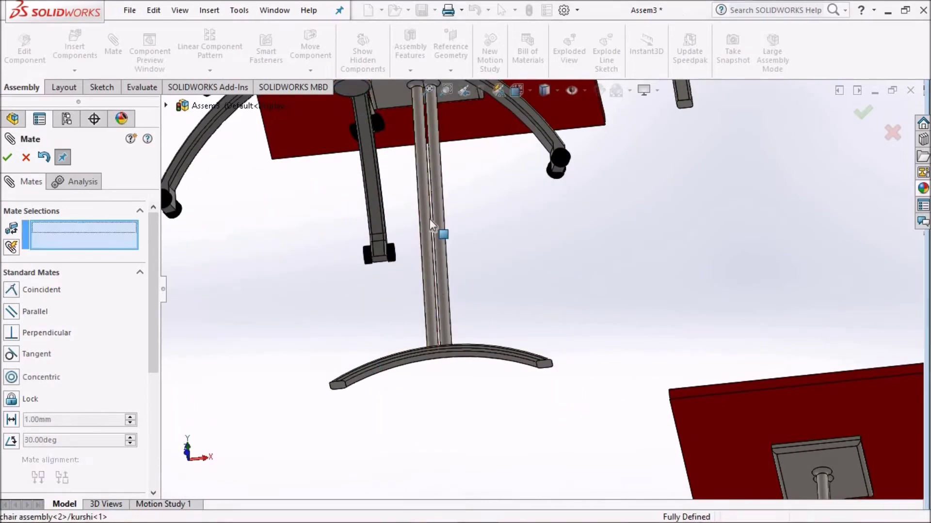
scroll(429, 219, "up", 3)
scroll(589, 226, "up", 3)
mouse_move(581, 206)
middle_mouse_down()
mouse_move(629, 361)
mouse_move(588, 277)
middle_mouse_up()
scroll(405, 336, "down", 3)
left_click_drag(405, 315, 543, 317)
scroll(547, 320, "up", 3)
mouse_move(490, 333)
middle_mouse_down()
mouse_move(565, 318)
mouse_move(519, 312)
mouse_move(520, 303)
mouse_move(435, 313)
middle_mouse_up()
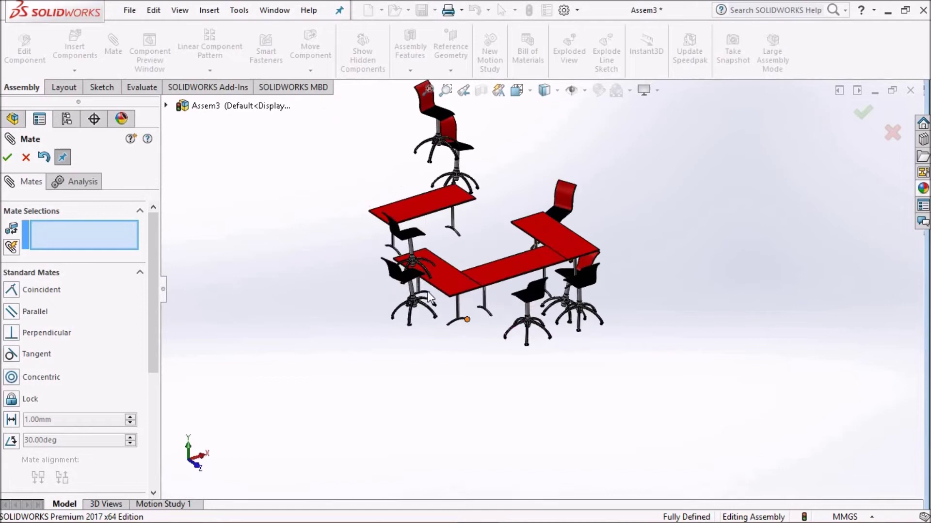
left_click(413, 238)
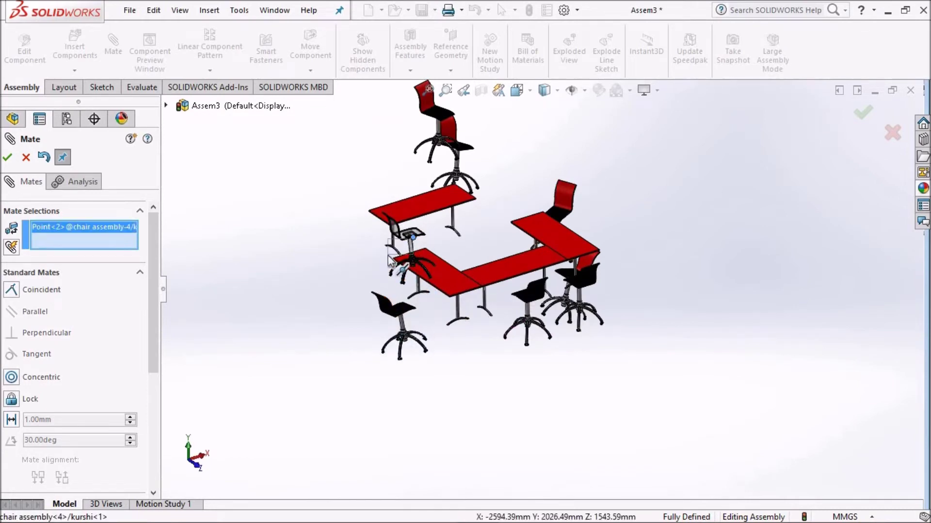
right_click(128, 232)
left_click(209, 254)
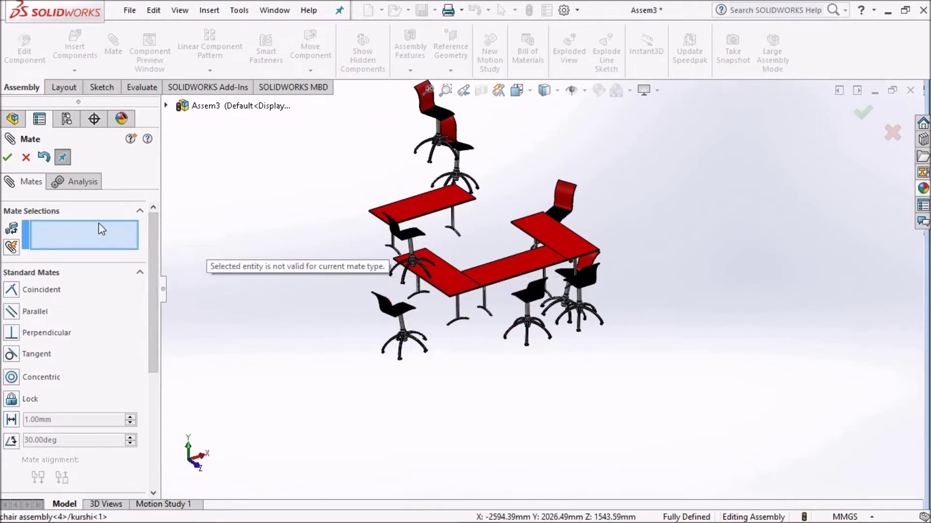
left_click(399, 230)
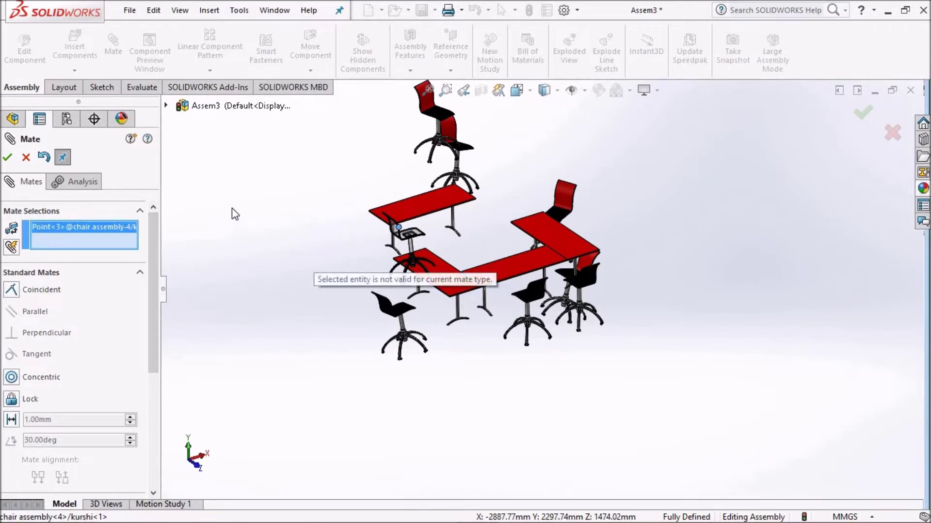
right_click(101, 236)
left_click(136, 257)
scroll(362, 228, "down", 5)
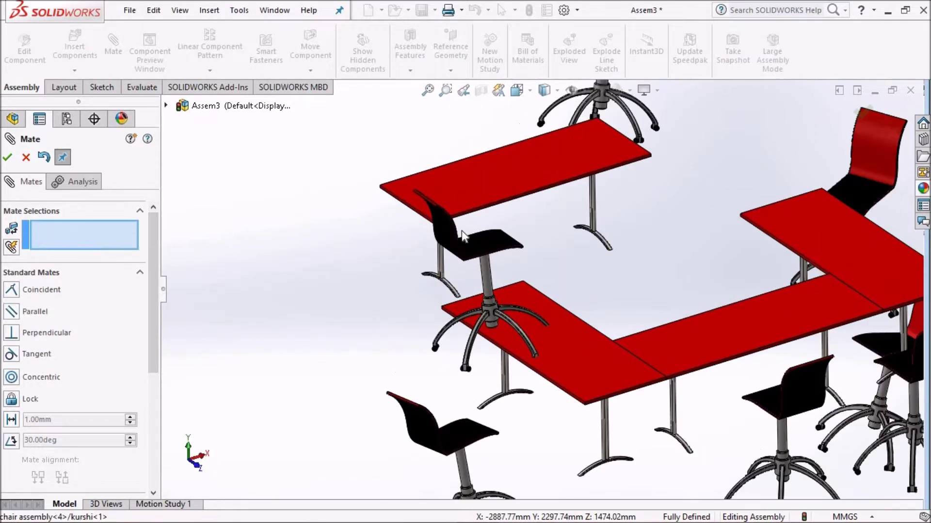
Step: Mate the hub bottom faces of two neighbouring chairs coincident
scroll(447, 236, "up", 3)
scroll(507, 404, "up", 3)
scroll(545, 325, "up", 3)
scroll(545, 325, "down", 2)
middle_click_drag(545, 325, 640, 316)
scroll(640, 315, "down", 3)
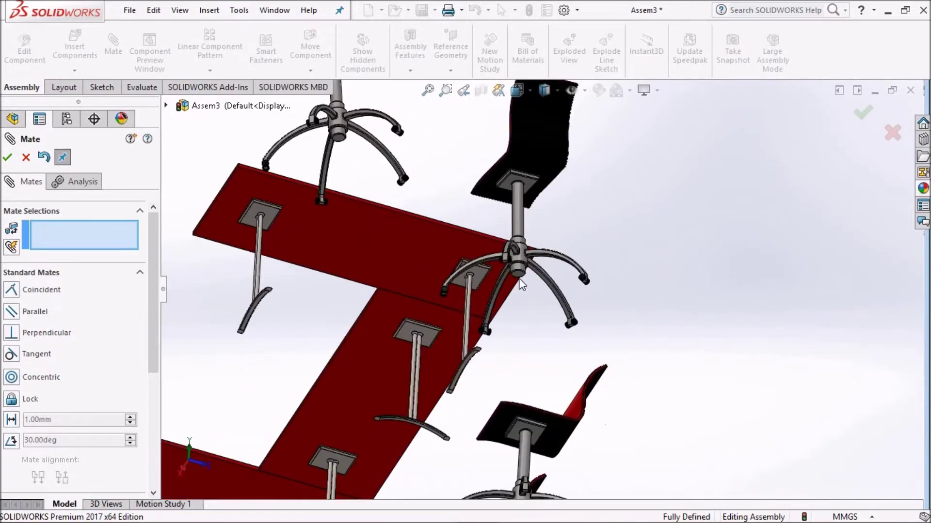
scroll(521, 268, "down", 3)
left_click(522, 270)
scroll(540, 292, "up", 4)
scroll(589, 294, "up", 2)
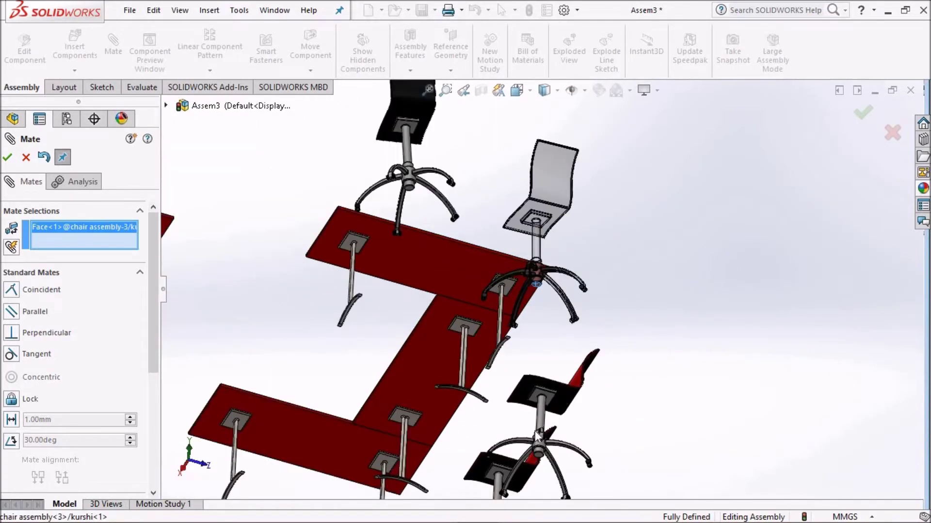
scroll(534, 361, "down", 2)
scroll(524, 337, "down", 3)
scroll(529, 316, "down", 3)
left_click(528, 316)
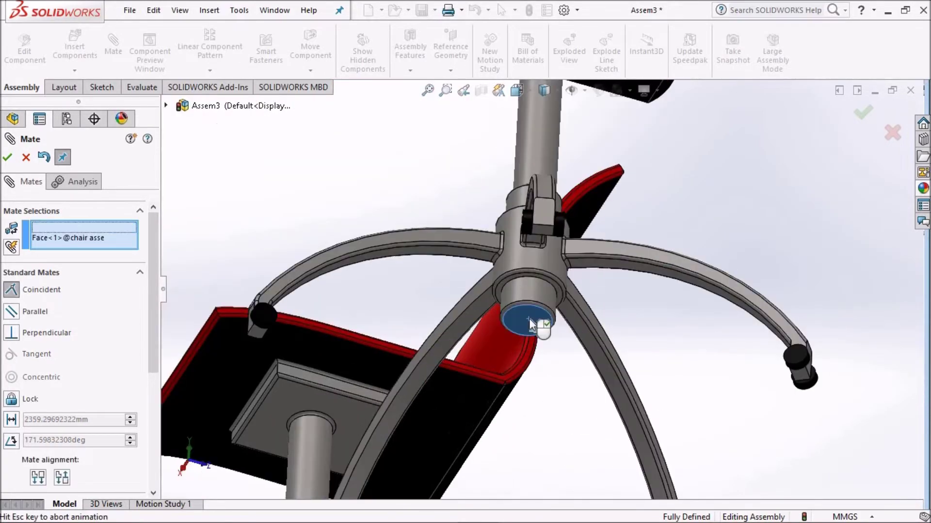
scroll(630, 243, "up", 2)
scroll(557, 282, "up", 3)
scroll(508, 301, "up", 2)
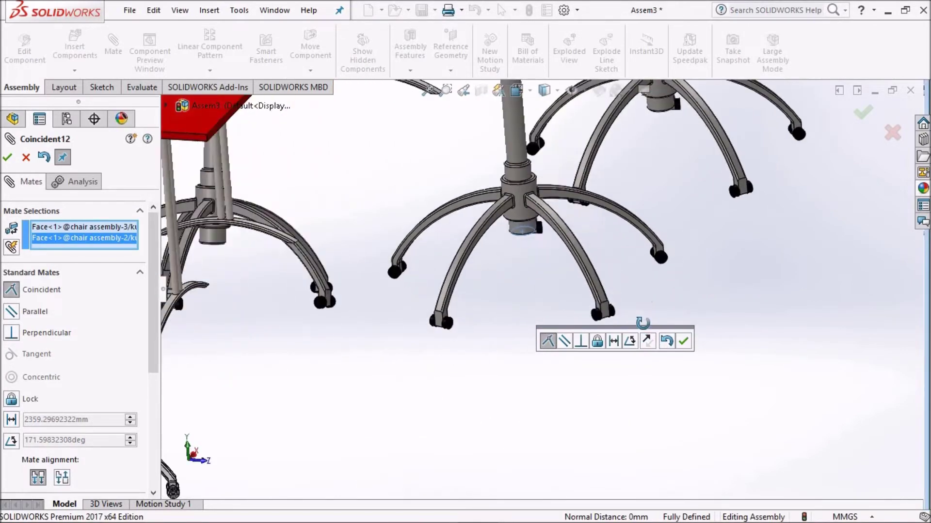
scroll(469, 316, "up", 2)
scroll(469, 318, "up", 3)
scroll(558, 320, "down", 3)
left_click(684, 341)
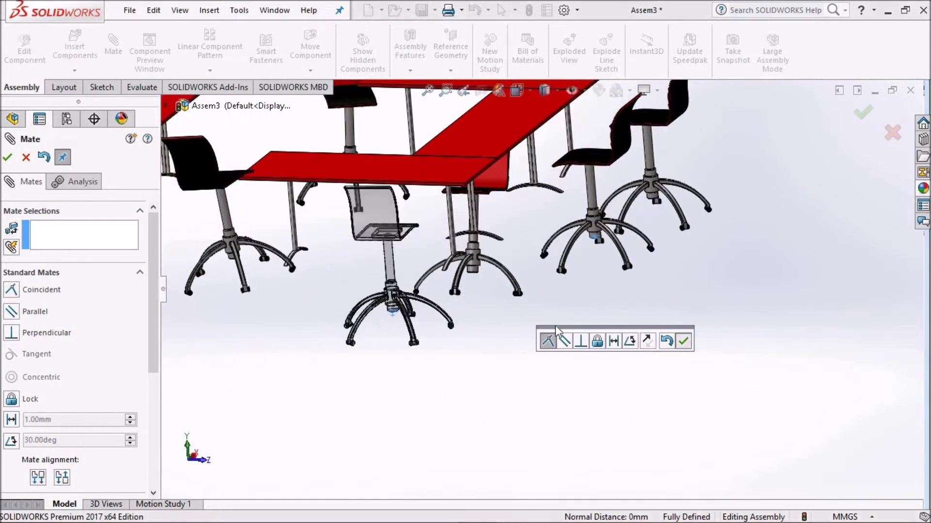
Step: Make another pair of chair hub bottom faces coincident
mouse_move(364, 303)
middle_mouse_down()
mouse_move(525, 318)
mouse_move(490, 245)
middle_mouse_up()
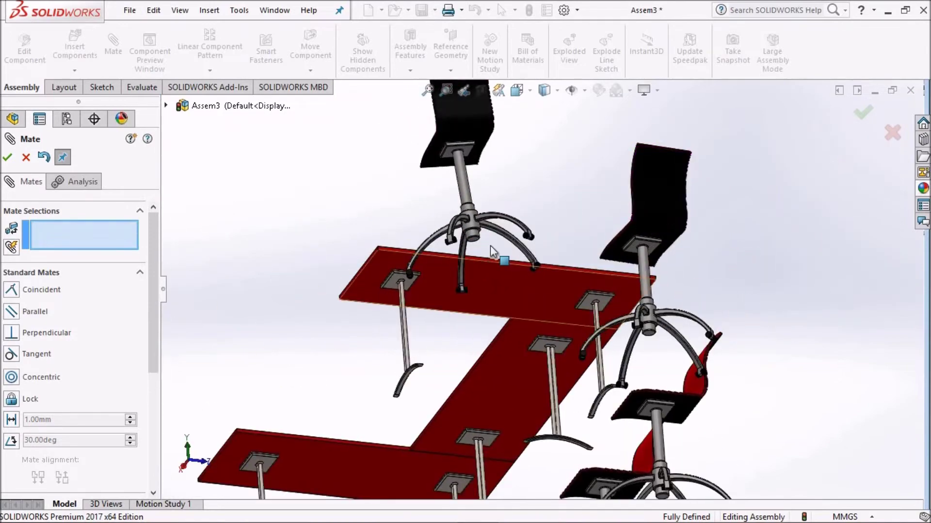
scroll(463, 250, "down", 5)
left_click(485, 254)
scroll(701, 333, "up", 3)
middle_click_drag(702, 333, 737, 337)
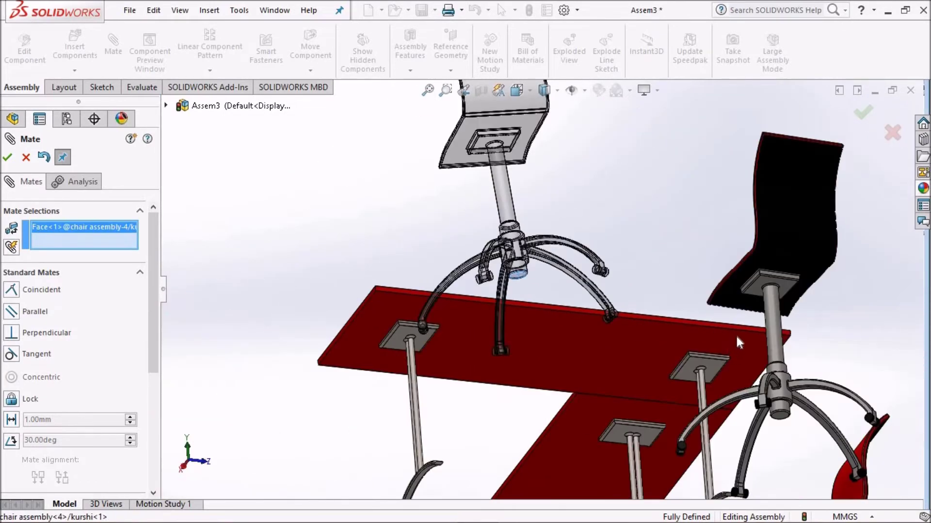
scroll(543, 342, "down", 5)
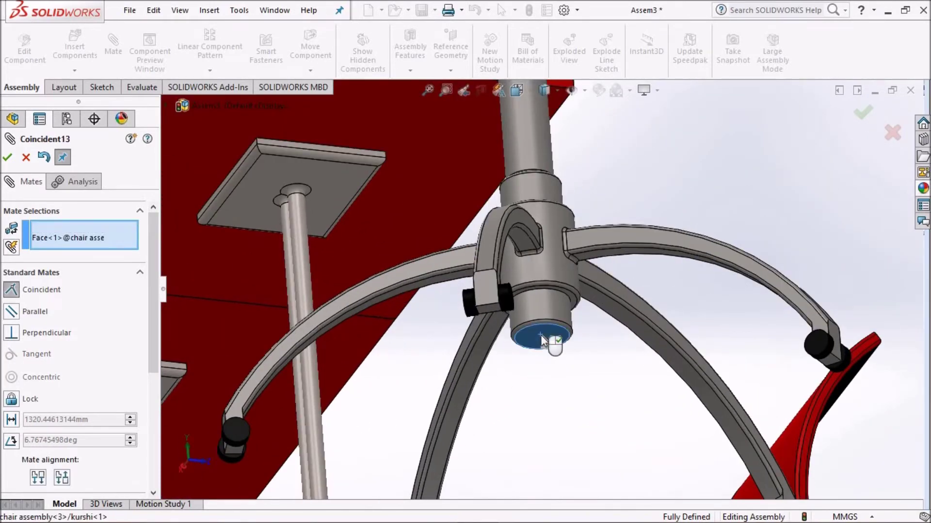
left_click(542, 341)
scroll(542, 340, "up", 5)
key("Return")
middle_click_drag(650, 303, 552, 393)
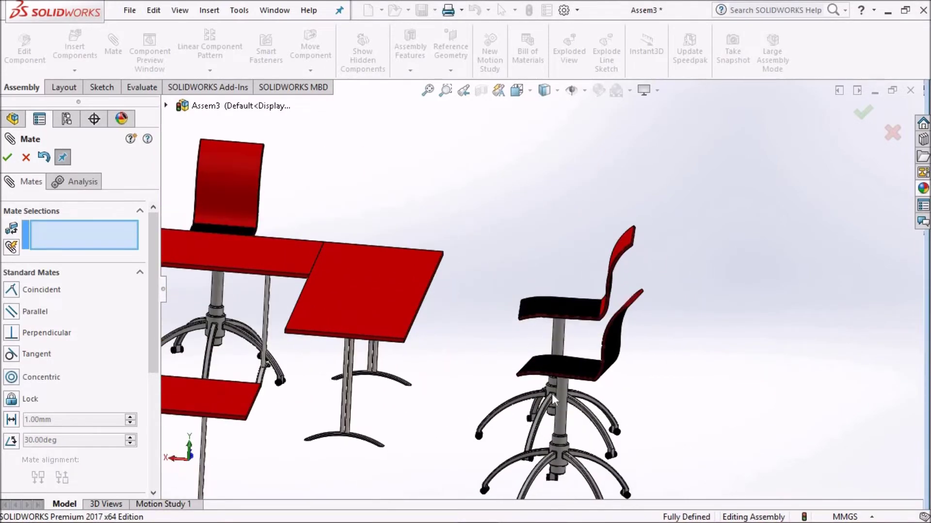
Step: Mate the front edge faces of two adjacent chair seats coincident
scroll(546, 335, "down", 3)
middle_click_drag(517, 265, 405, 229)
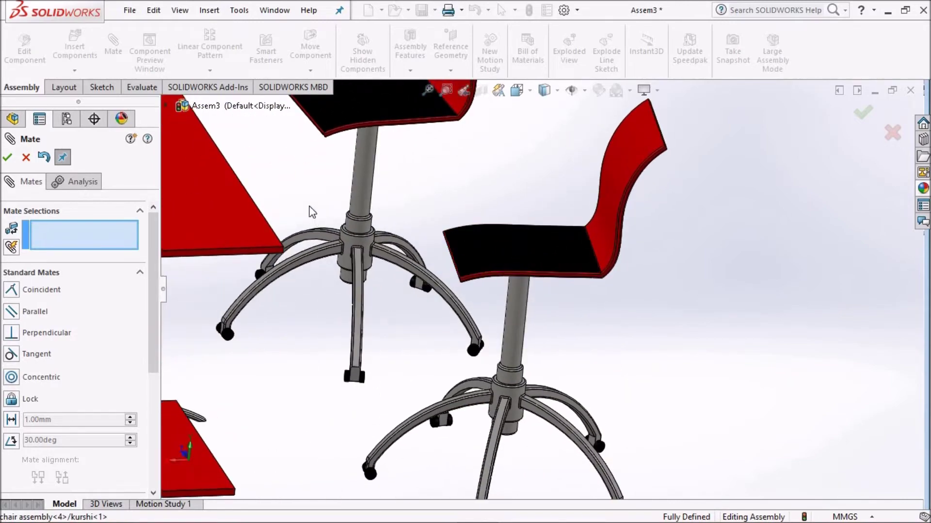
scroll(468, 256, "up", 3)
scroll(635, 327, "down", 5)
scroll(650, 324, "down", 2)
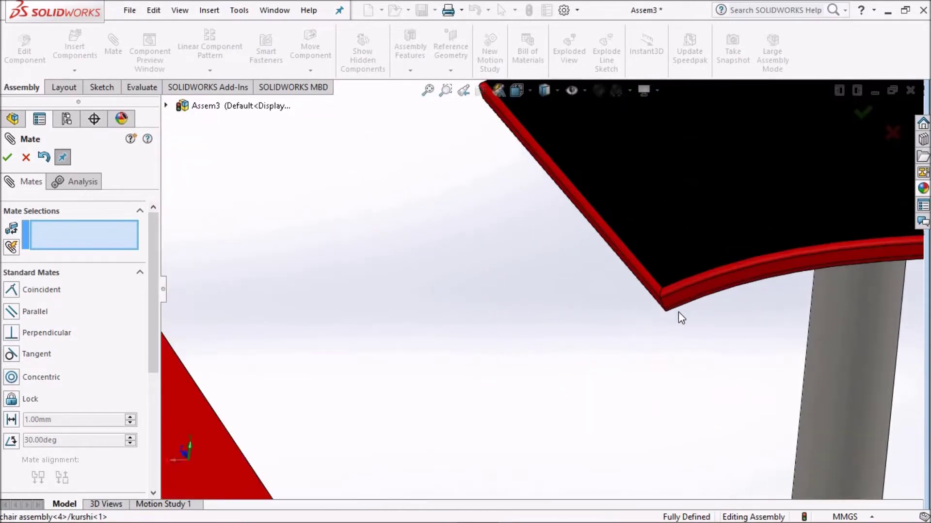
middle_click_drag(679, 312, 686, 280)
scroll(644, 290, "down", 2)
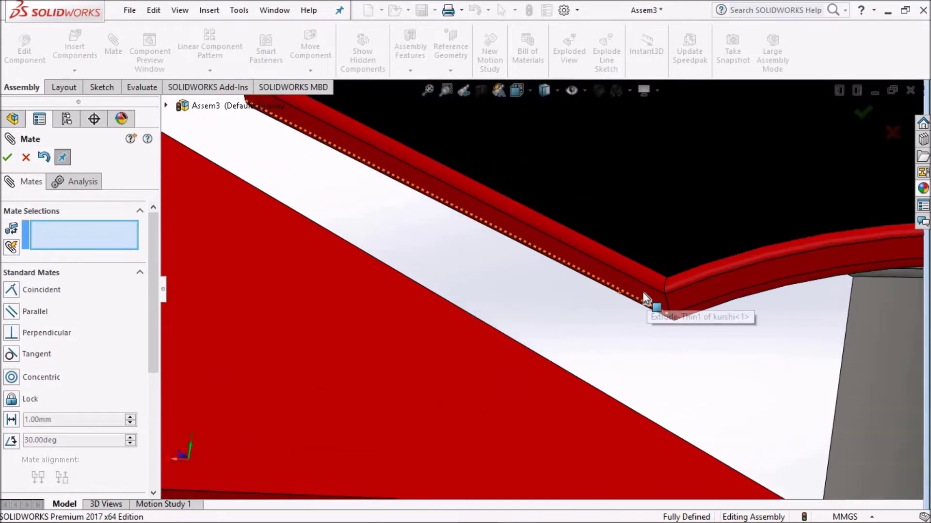
left_click(642, 295)
scroll(698, 331, "up", 5)
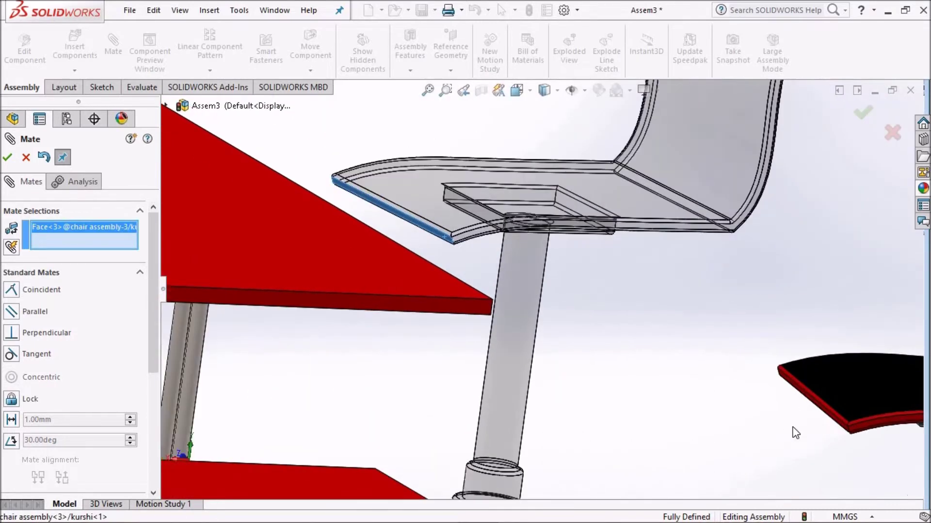
scroll(765, 338, "down", 3)
scroll(744, 340, "down", 2)
left_click(744, 335)
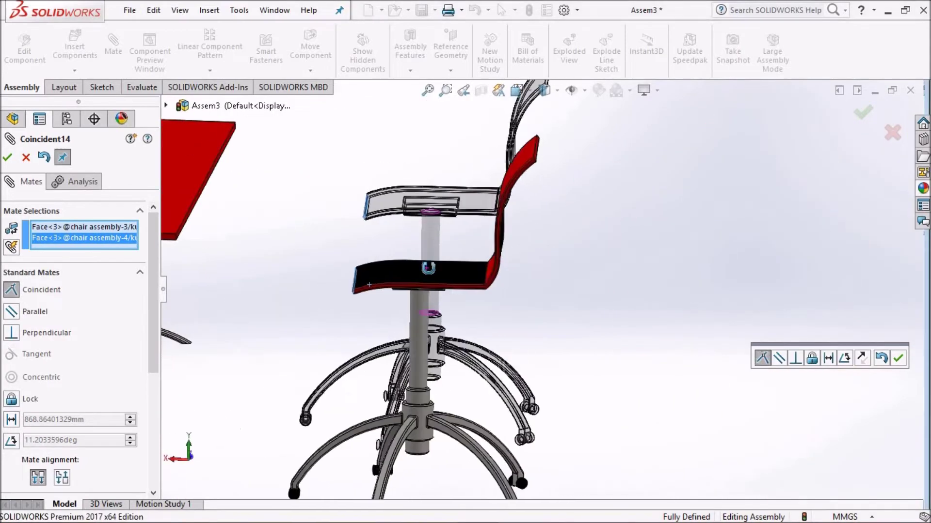
scroll(834, 353, "up", 5)
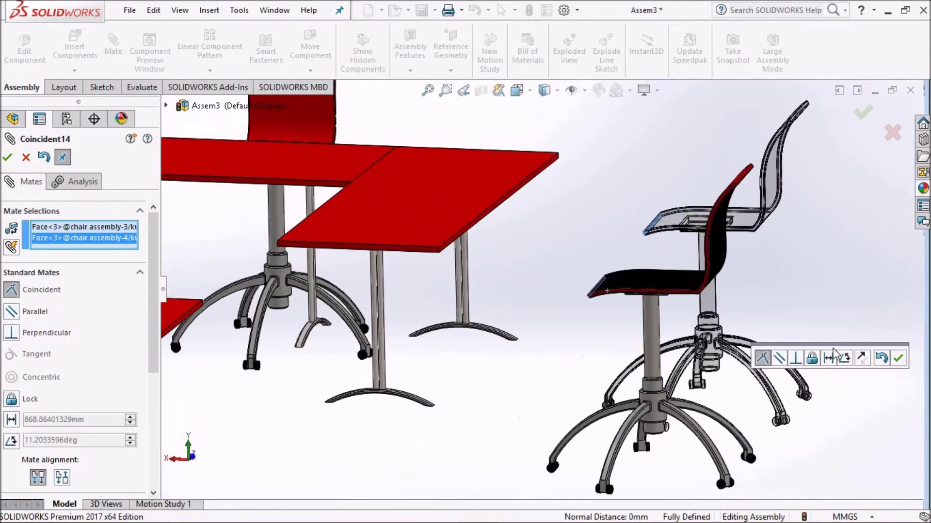
left_click(898, 358)
left_click_drag(662, 288, 575, 280)
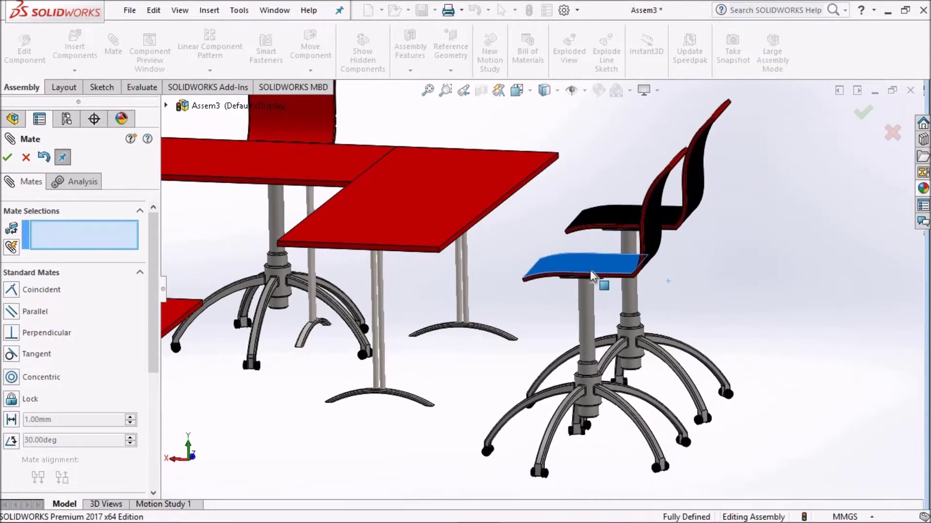
Step: Add a Coincident mate between the seat edge faces of two chairs
scroll(575, 281, "up", 3)
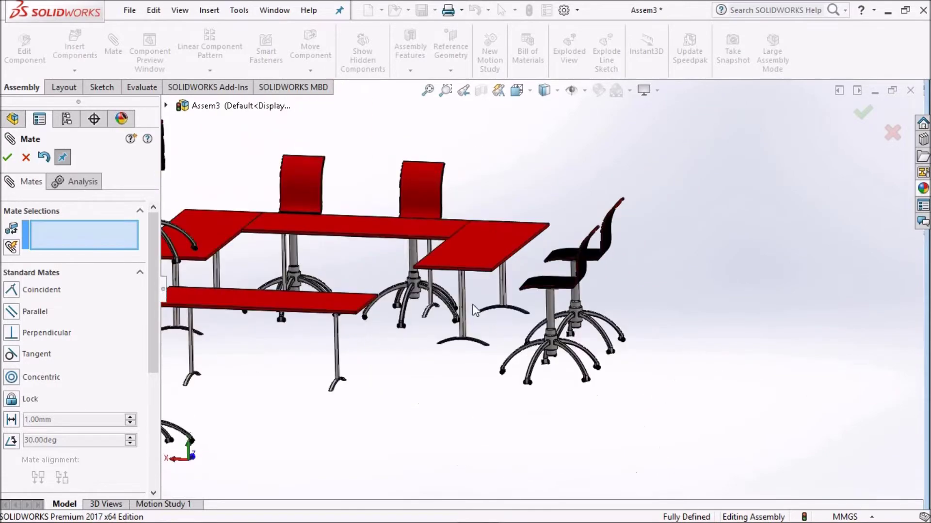
scroll(567, 271, "up", 3)
scroll(555, 255, "down", 2)
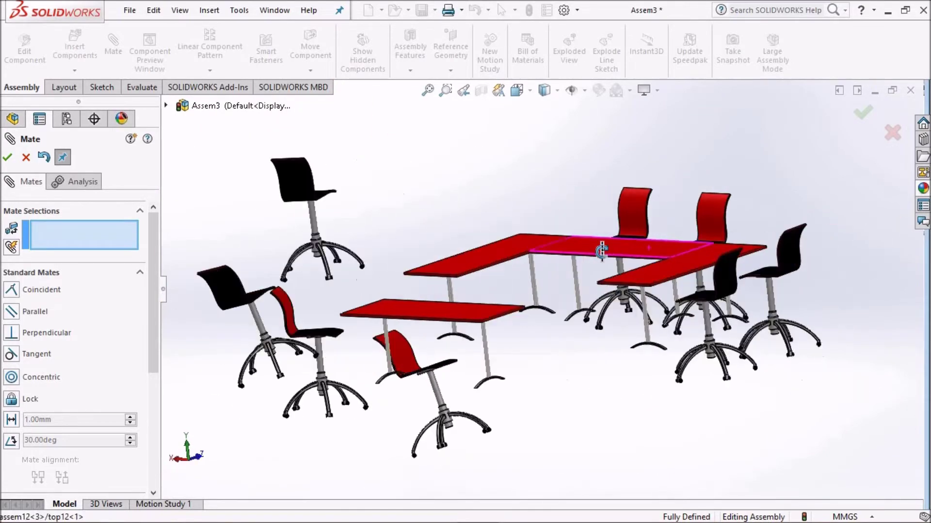
middle_click_drag(649, 249, 680, 233)
scroll(680, 232, "down", 3)
scroll(693, 270, "down", 2)
scroll(629, 275, "down", 3)
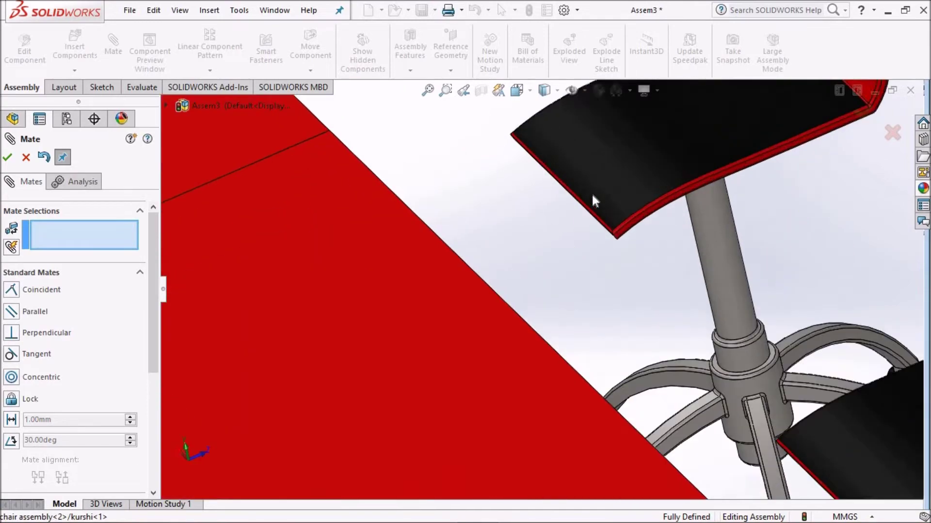
scroll(597, 201, "down", 3)
scroll(577, 247, "down", 2)
scroll(613, 307, "down", 1)
scroll(620, 288, "up", 2)
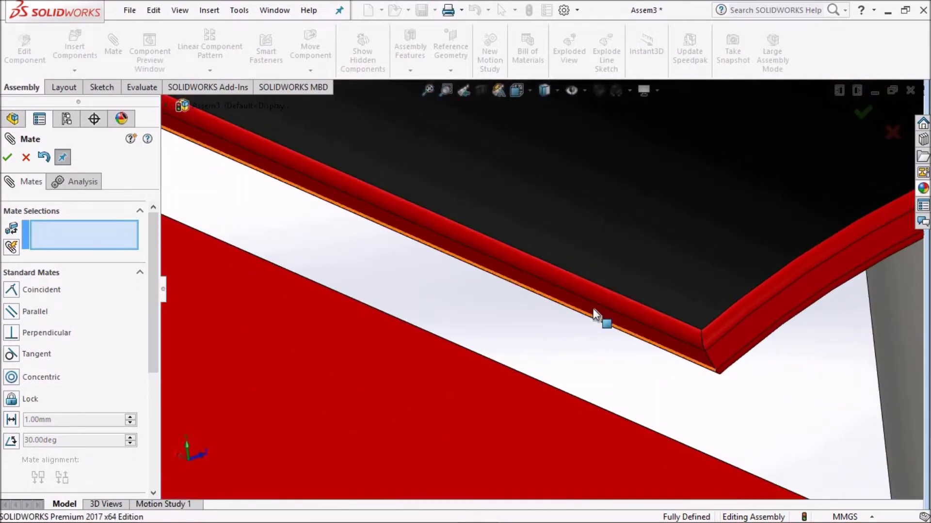
left_click(592, 308)
mouse_move(632, 382)
middle_mouse_down()
mouse_move(716, 371)
mouse_move(619, 430)
middle_mouse_up()
scroll(620, 407, "down", 2)
scroll(620, 406, "down", 3)
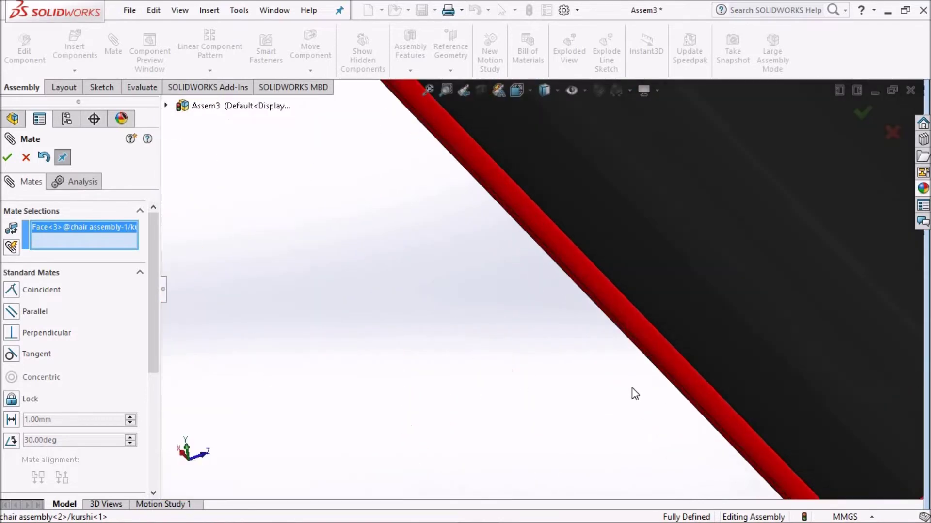
middle_click_drag(634, 391, 638, 384)
left_click(630, 377)
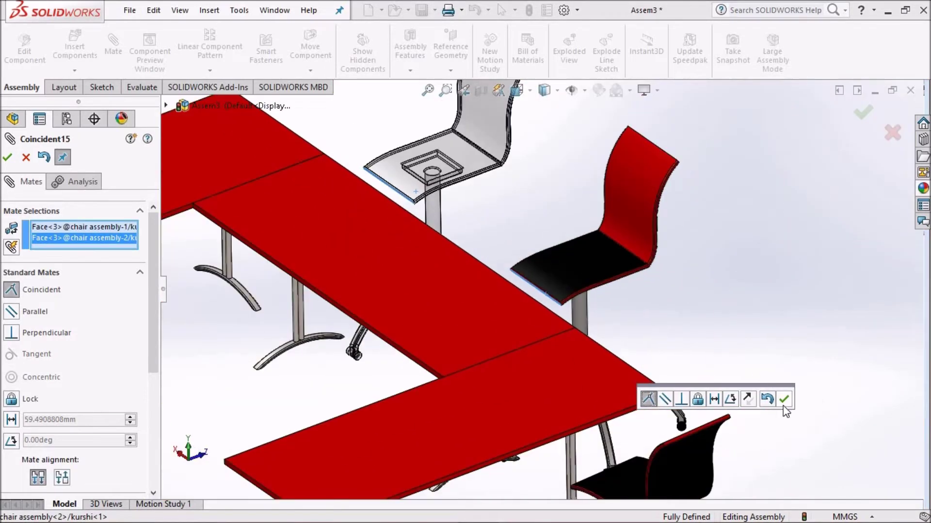
left_click(783, 399)
Step: Drag the blue-seated chair and another chair toward the upper left of the layout
middle_click_drag(783, 406, 581, 292)
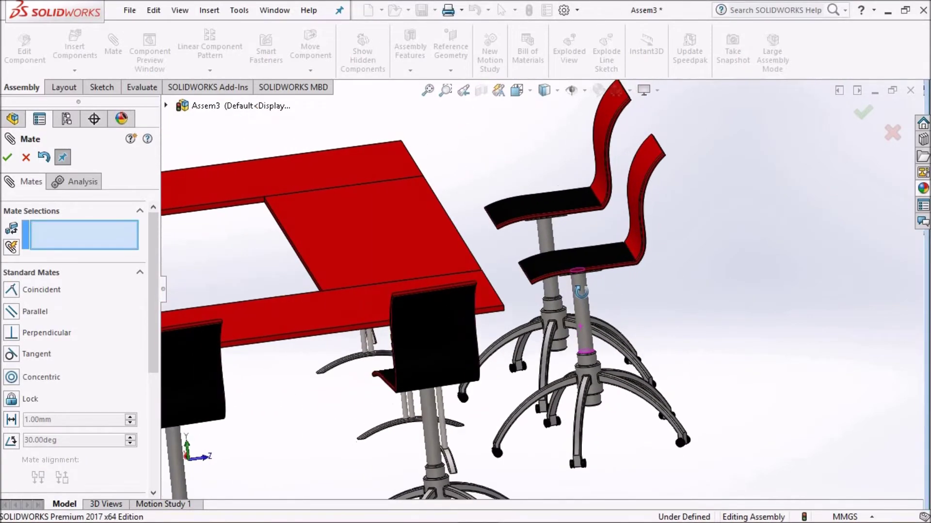
scroll(385, 322, "up", 3)
scroll(405, 322, "up", 3)
scroll(541, 283, "down", 4)
mouse_move(580, 248)
middle_mouse_down()
mouse_move(617, 247)
mouse_move(679, 297)
mouse_move(723, 280)
mouse_move(627, 318)
middle_mouse_up()
scroll(487, 342, "down", 5)
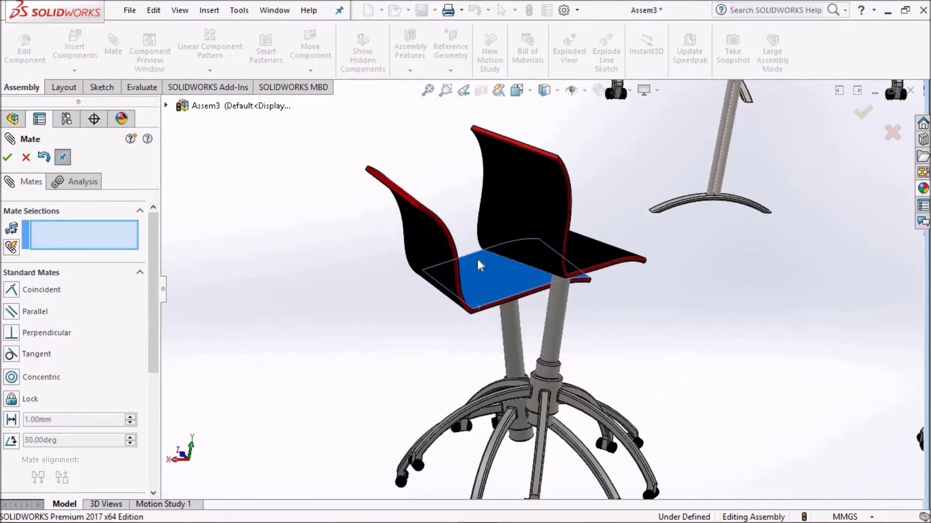
scroll(478, 277, "up", 2)
scroll(600, 205, "up", 2)
scroll(551, 210, "up", 3)
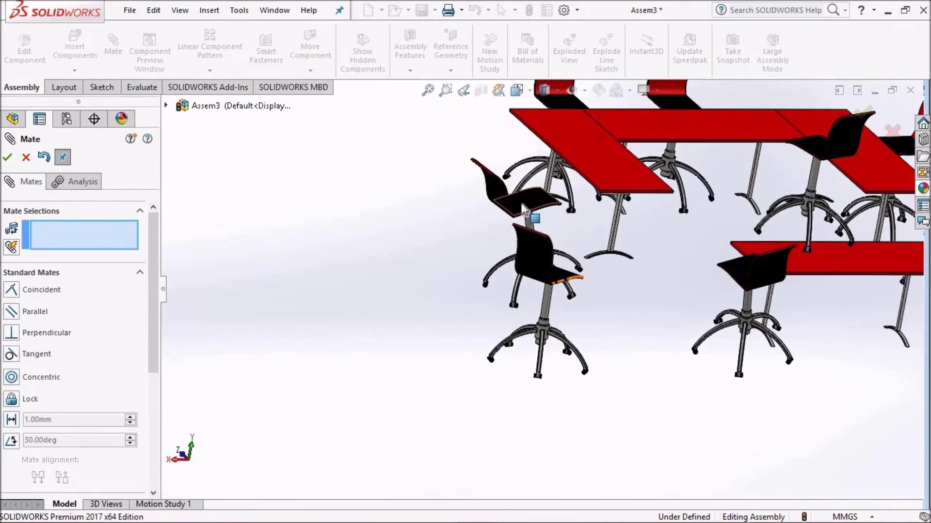
left_click_drag(487, 145, 475, 144)
left_click_drag(543, 236, 535, 188)
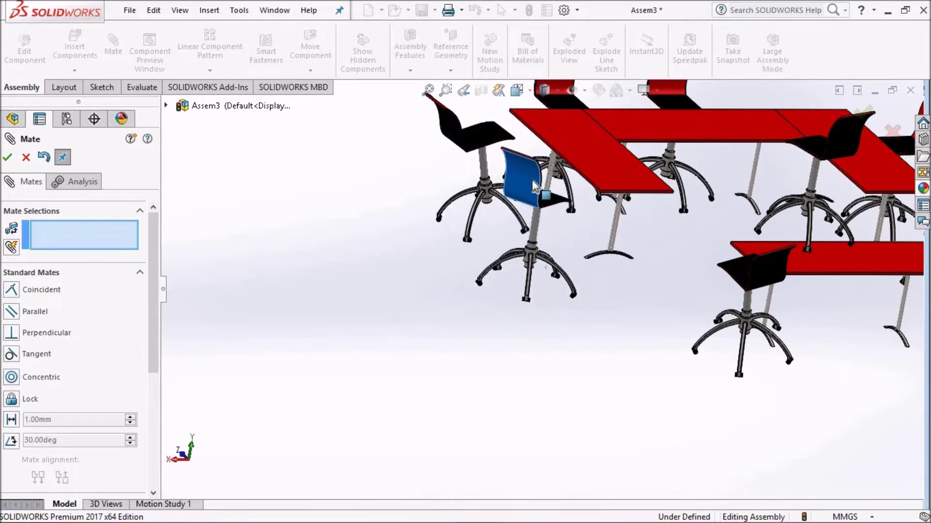
middle_click_drag(487, 205, 447, 229)
scroll(487, 239, "down", 5)
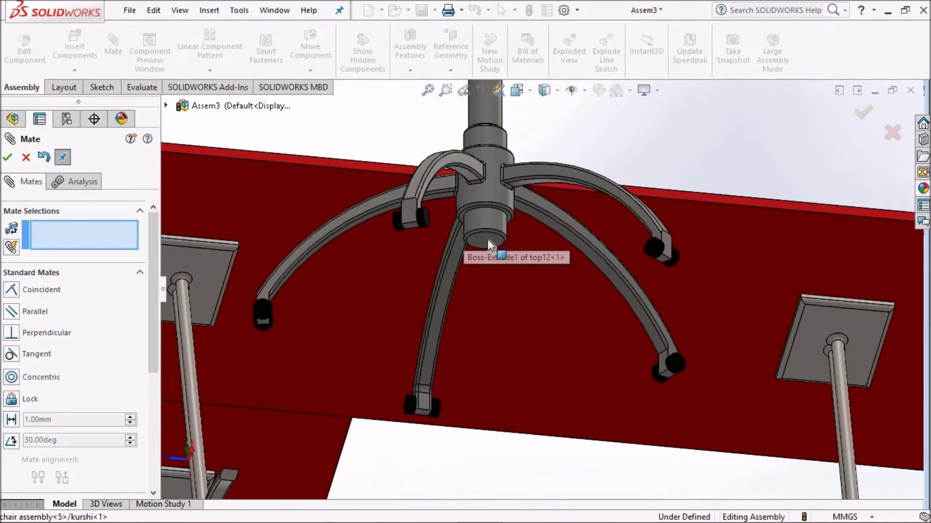
Step: Mate the bottom faces of two chair bases coincident
left_click(482, 240)
scroll(358, 335, "up", 5)
middle_click_drag(358, 336, 416, 320)
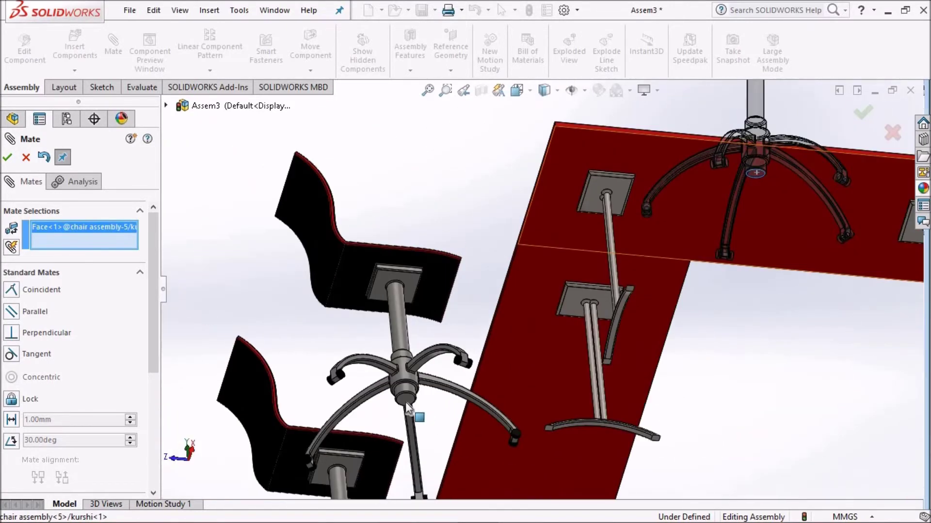
scroll(421, 323, "down", 5)
left_click(421, 324)
scroll(585, 257, "up", 5)
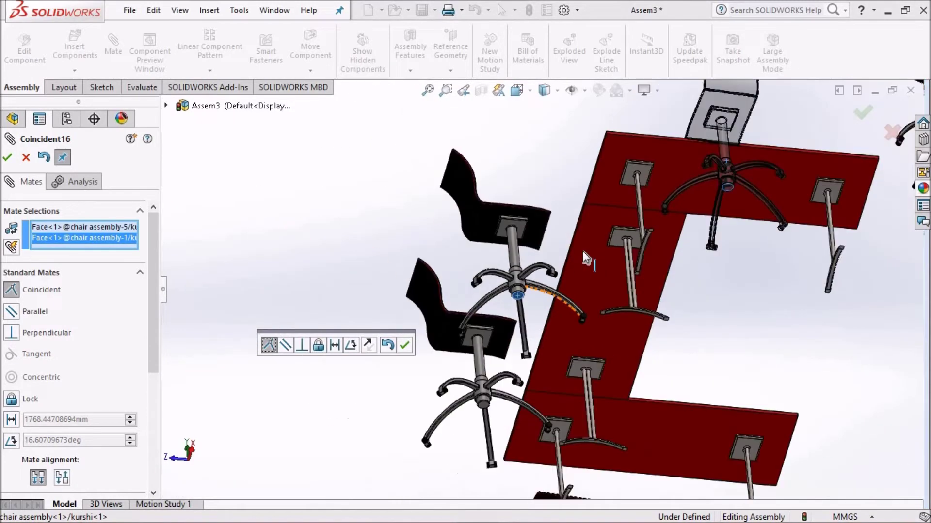
left_click(405, 345)
Step: Mate another pair of chair base bottom faces coincident
scroll(699, 262, "up", 3)
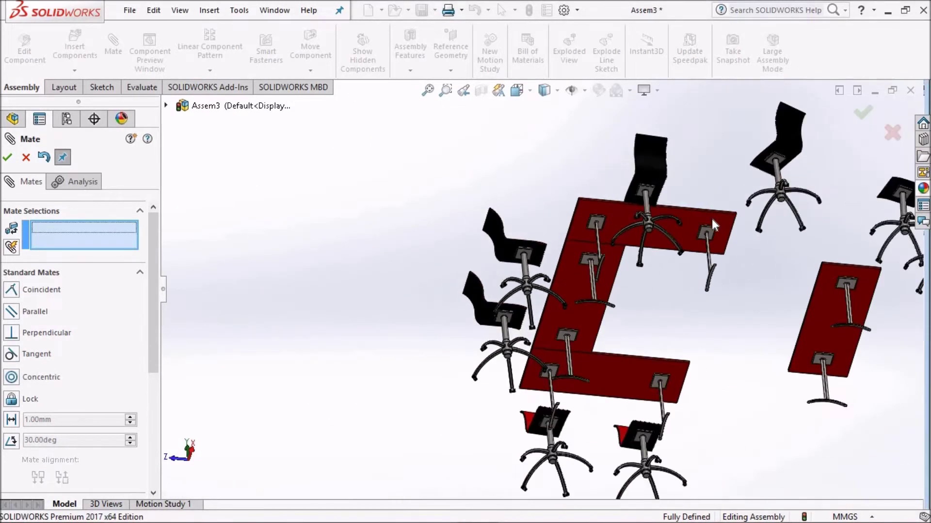
scroll(711, 219, "down", 5)
scroll(749, 200, "down", 3)
left_click(738, 199)
scroll(287, 350, "up", 3)
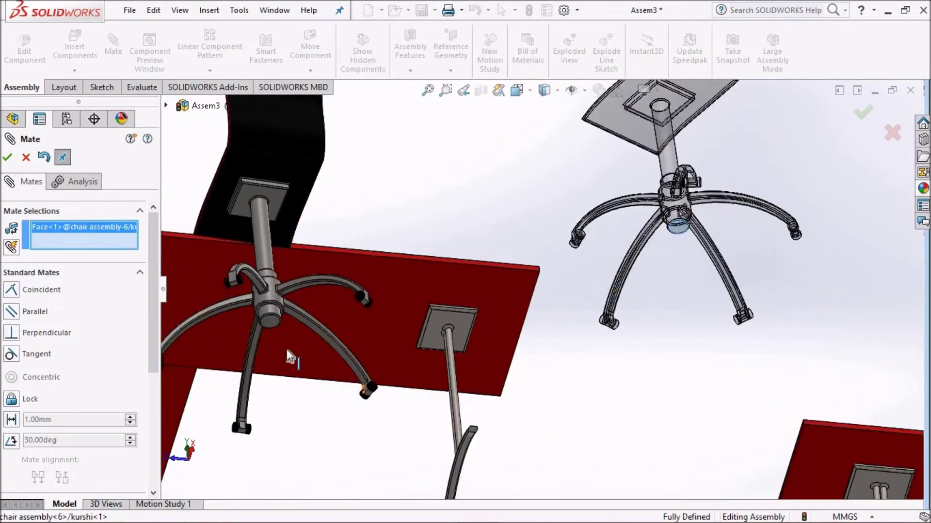
scroll(537, 330, "down", 3)
scroll(501, 263, "down", 3)
left_click(502, 263)
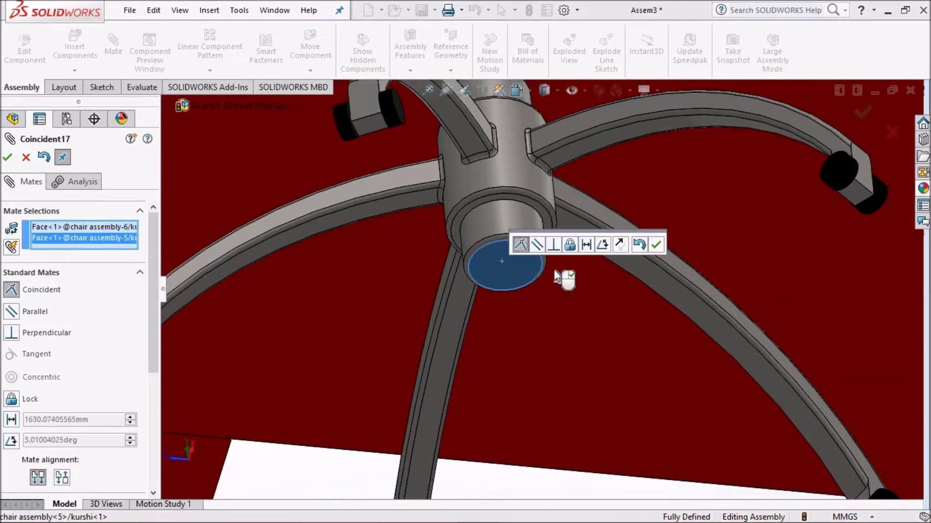
scroll(698, 252, "up", 3)
scroll(698, 252, "up", 2)
scroll(656, 242, "down", 4)
left_click(657, 246)
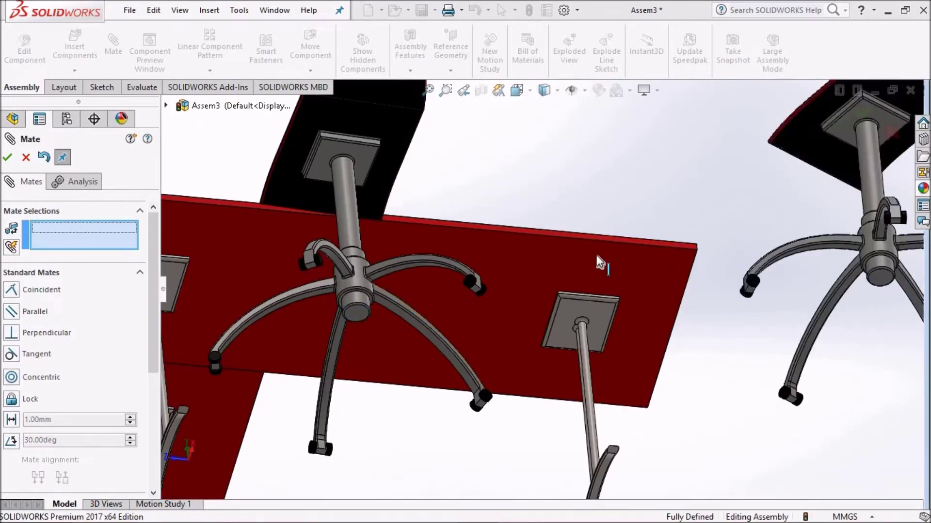
Step: Make the front seat edge faces of two more chairs coincident (Coincident18)
scroll(565, 255, "up", 3)
mouse_move(565, 256)
middle_mouse_down()
mouse_move(665, 323)
mouse_move(685, 303)
middle_mouse_up()
scroll(665, 324, "down", 3)
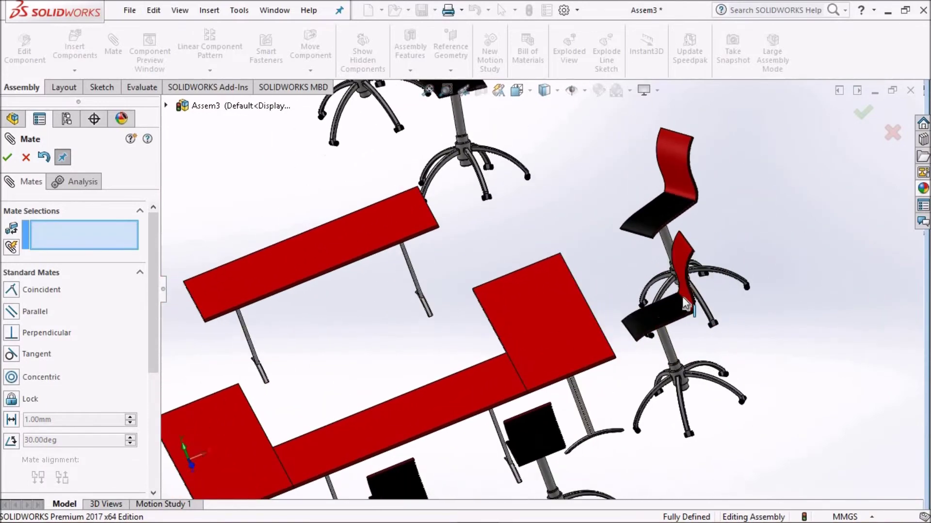
scroll(559, 287, "up", 3)
scroll(558, 287, "down", 3)
middle_click_drag(558, 287, 546, 286)
scroll(533, 270, "down", 4)
scroll(533, 270, "down", 3)
scroll(569, 260, "down", 2)
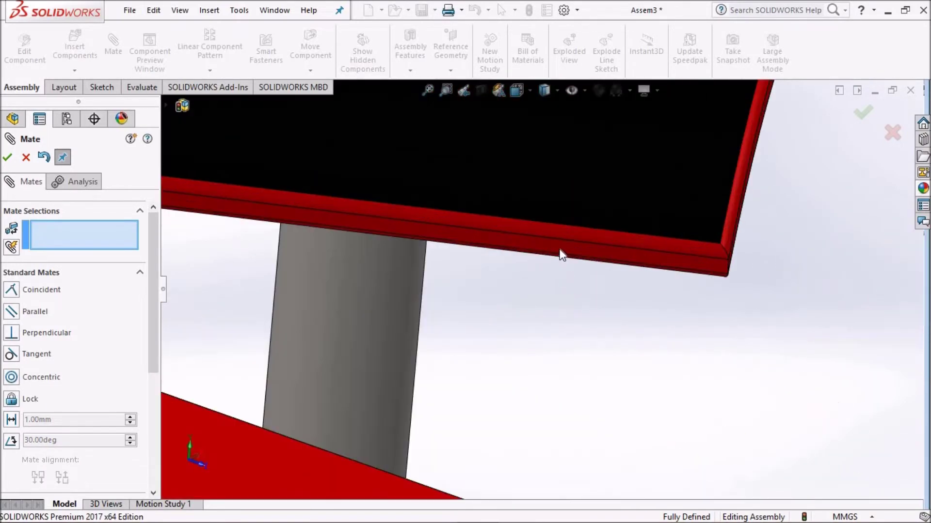
left_click(561, 253)
scroll(561, 252, "up", 2)
scroll(780, 395, "up", 3)
scroll(776, 388, "up", 2)
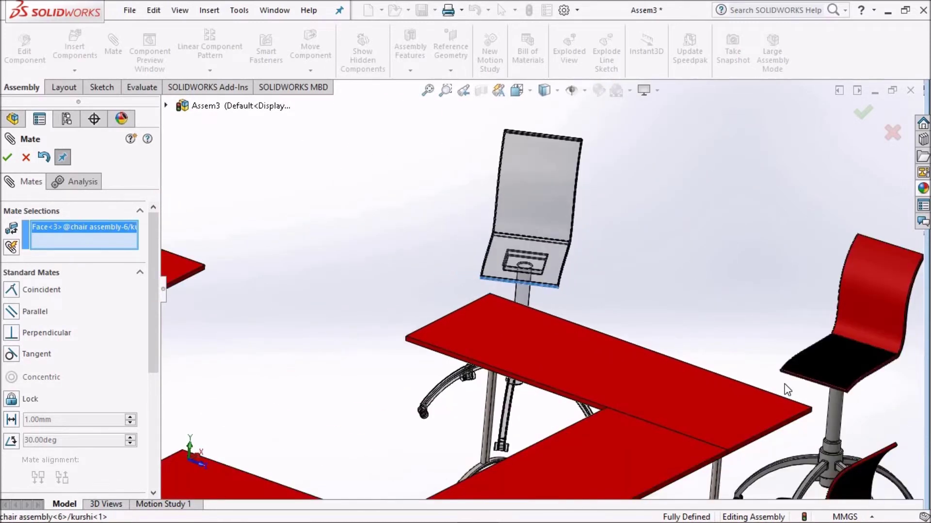
scroll(779, 388, "down", 4)
scroll(779, 388, "down", 3)
left_click(771, 303)
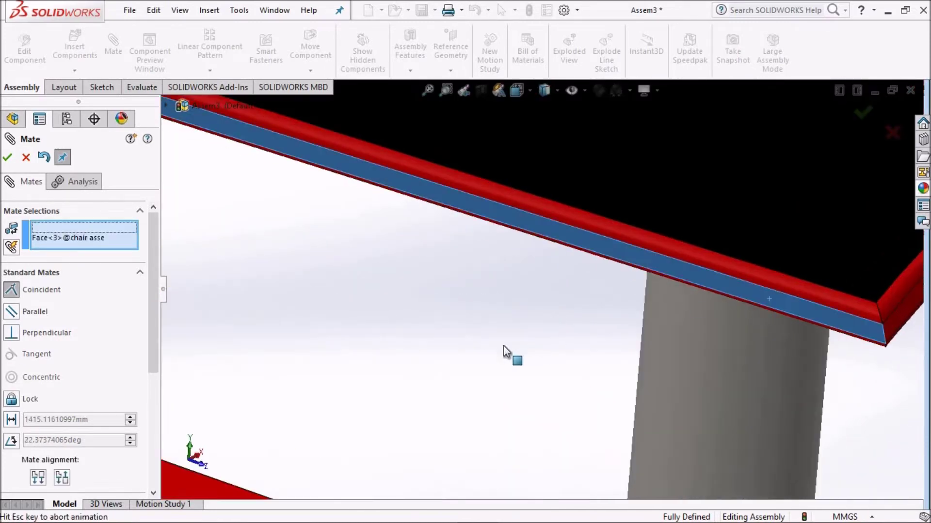
scroll(457, 304, "up", 3)
scroll(443, 277, "up", 3)
scroll(429, 246, "down", 2)
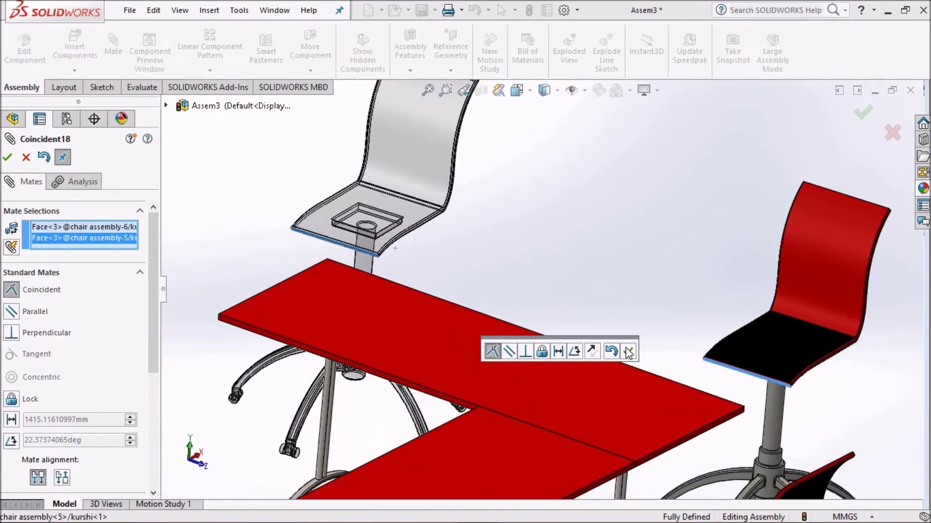
key("Return")
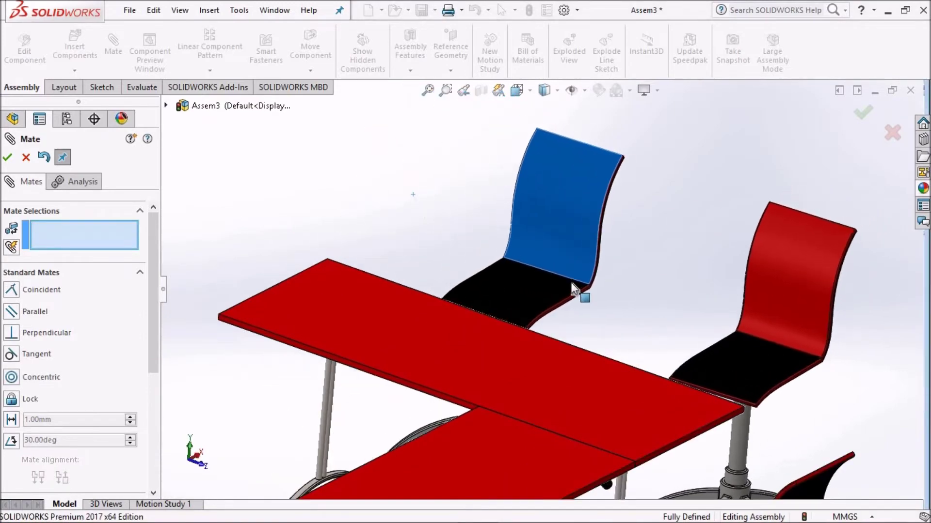
scroll(581, 366, "up", 5)
mouse_move(545, 347)
middle_mouse_down()
mouse_move(492, 370)
mouse_move(519, 332)
mouse_move(516, 343)
middle_mouse_up()
scroll(517, 342, "up", 3)
scroll(533, 289, "down", 3)
mouse_move(534, 289)
middle_mouse_down()
mouse_move(384, 311)
mouse_move(538, 306)
mouse_move(551, 216)
mouse_move(635, 234)
middle_mouse_up()
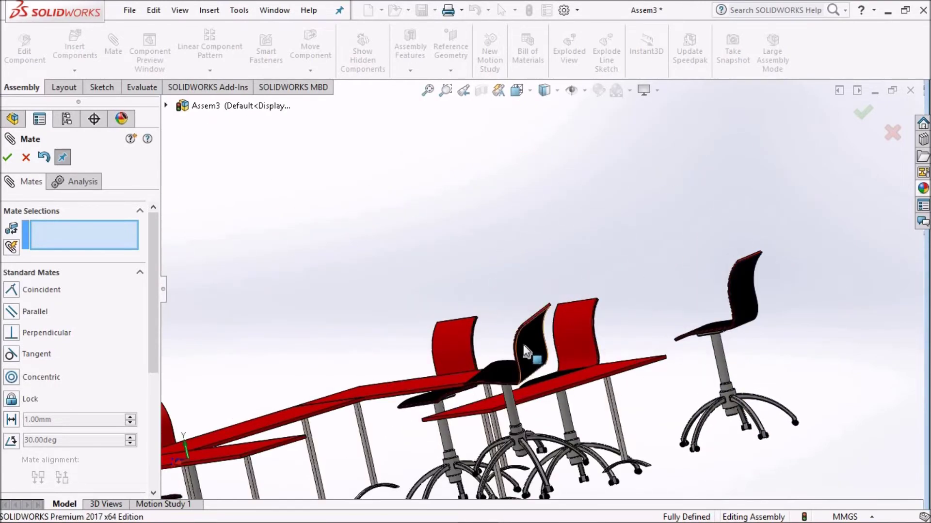
scroll(645, 394, "up", 3)
Step: Mate the bottom faces of the two chair bases coincident
middle_click_drag(645, 393, 595, 356)
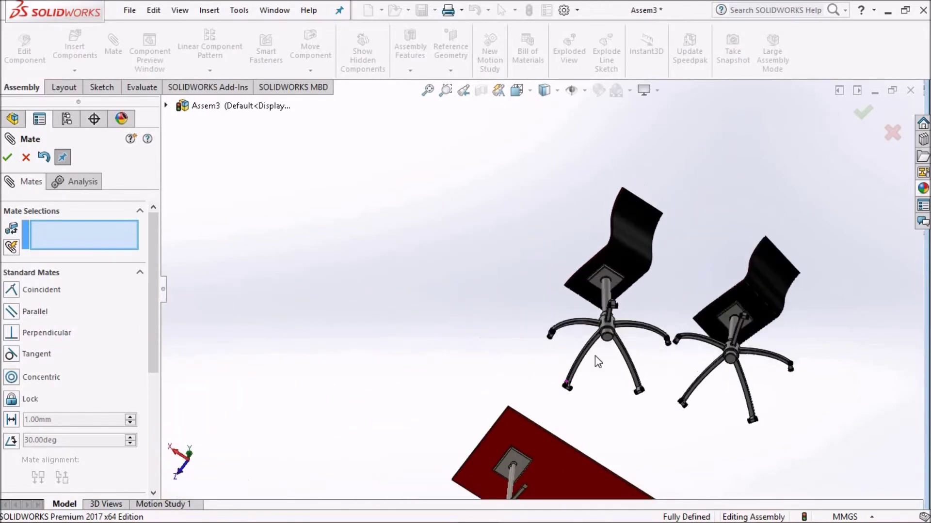
scroll(601, 322, "down", 5)
scroll(603, 324, "down", 2)
left_click(533, 280)
scroll(504, 353, "up", 5)
scroll(462, 395, "up", 2)
scroll(397, 361, "down", 1)
scroll(449, 301, "down", 4)
scroll(518, 290, "down", 1)
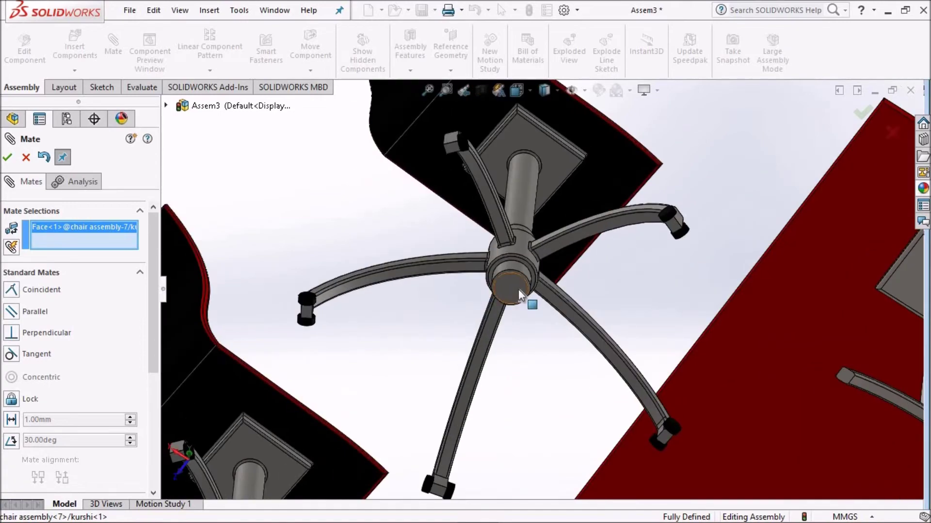
left_click(518, 290)
scroll(760, 257, "up", 4)
scroll(796, 284, "up", 2)
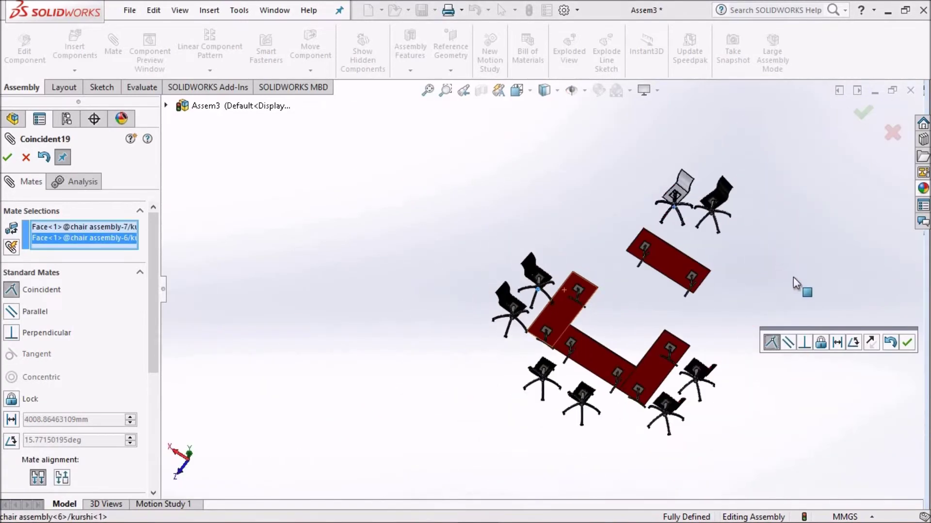
scroll(849, 315, "down", 3)
key("Return")
Step: Mate the bottom faces of the two chair hubs coincident
scroll(577, 184, "down", 5)
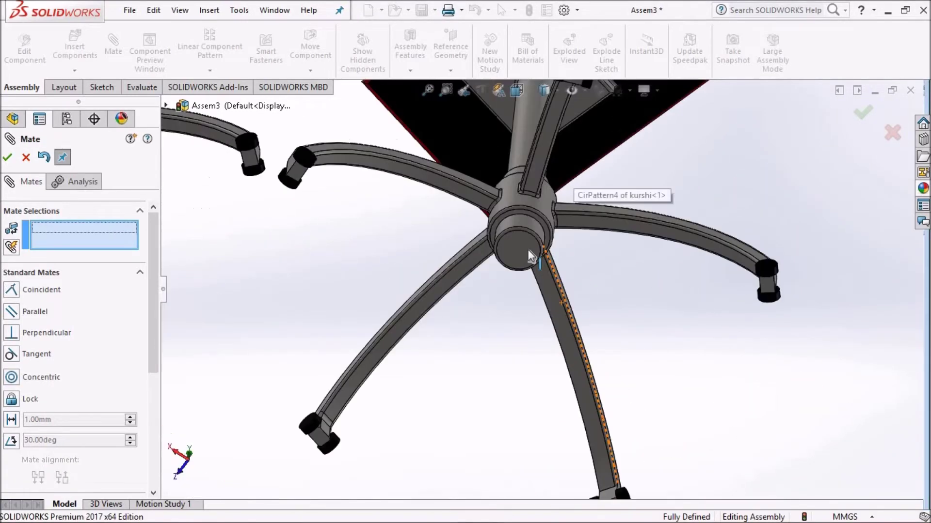
left_click(565, 184)
scroll(369, 272, "up", 2)
scroll(331, 262, "up", 2)
scroll(331, 262, "down", 3)
left_click(354, 265)
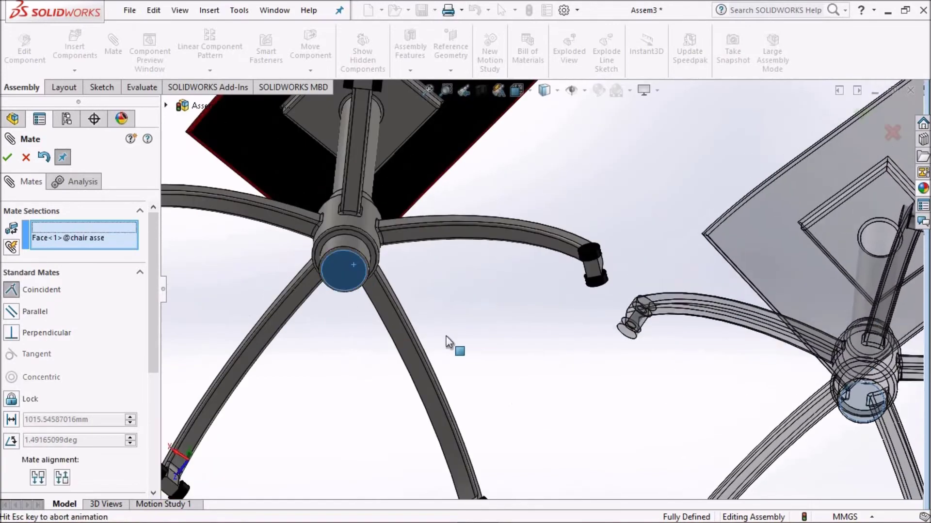
left_click(641, 358)
Step: Drag the right chair beside the other chair at the separate table
mouse_move(523, 199)
middle_mouse_down()
mouse_move(550, 239)
mouse_move(674, 263)
mouse_move(652, 295)
mouse_move(477, 246)
middle_mouse_up()
scroll(478, 245, "up", 3)
scroll(545, 306, "down", 3)
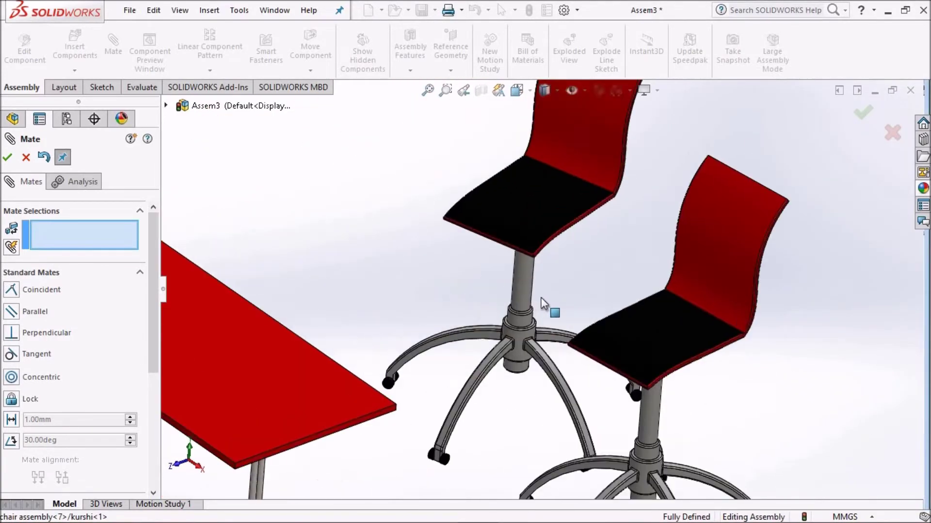
scroll(528, 305, "down", 3)
scroll(633, 330, "up", 3)
mouse_move(540, 203)
middle_mouse_down()
mouse_move(349, 125)
mouse_move(311, 291)
mouse_move(636, 371)
middle_mouse_up()
mouse_move(899, 338)
left_mouse_down()
mouse_move(791, 282)
mouse_move(750, 297)
left_mouse_up()
Step: Mate the two chairs' seat edge faces coincident (Coincident21)
scroll(650, 326, "down", 3)
scroll(646, 335, "down", 3)
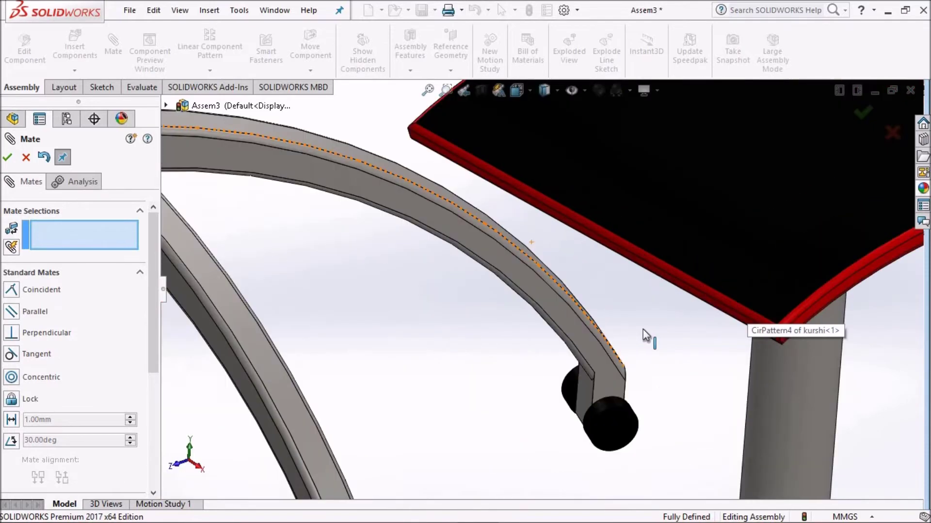
scroll(645, 335, "down", 2)
left_click(696, 309)
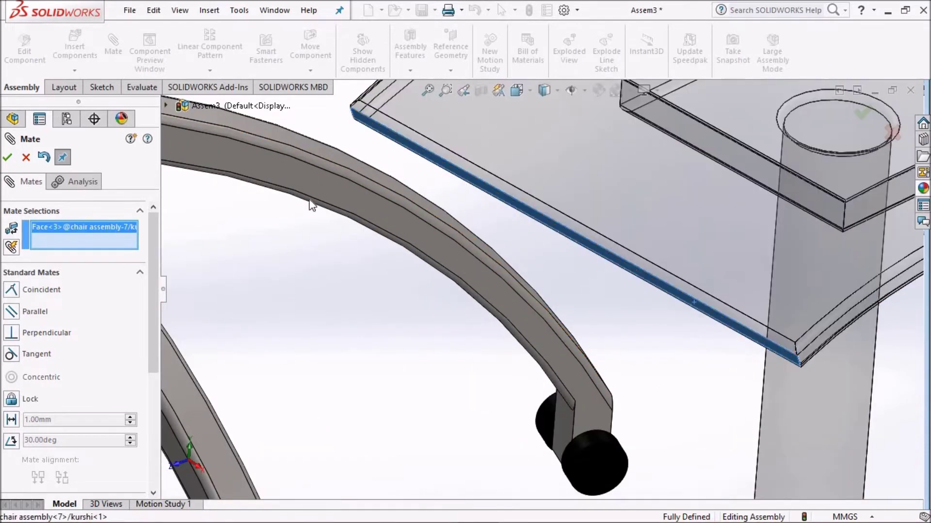
scroll(314, 230, "up", 5)
scroll(314, 230, "up", 3)
scroll(530, 320, "down", 5)
scroll(583, 313, "down", 3)
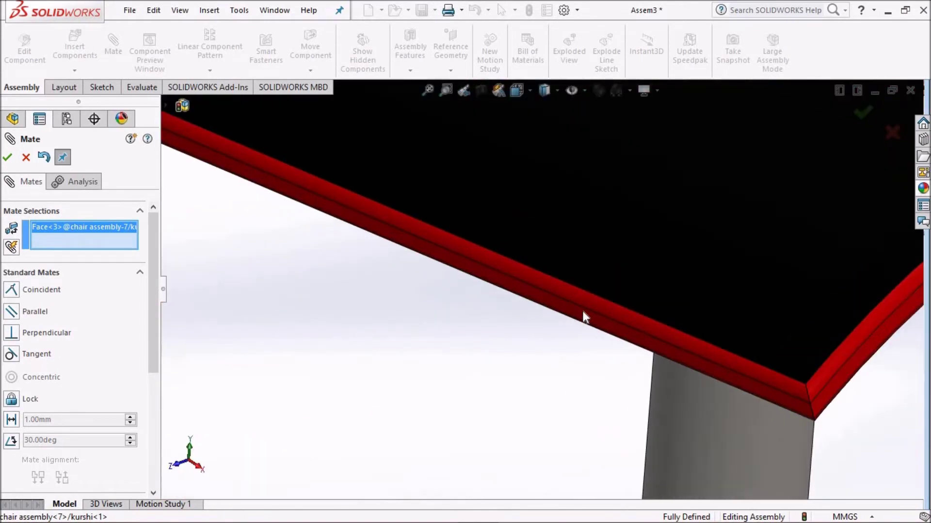
left_click(585, 313)
scroll(530, 290, "up", 5)
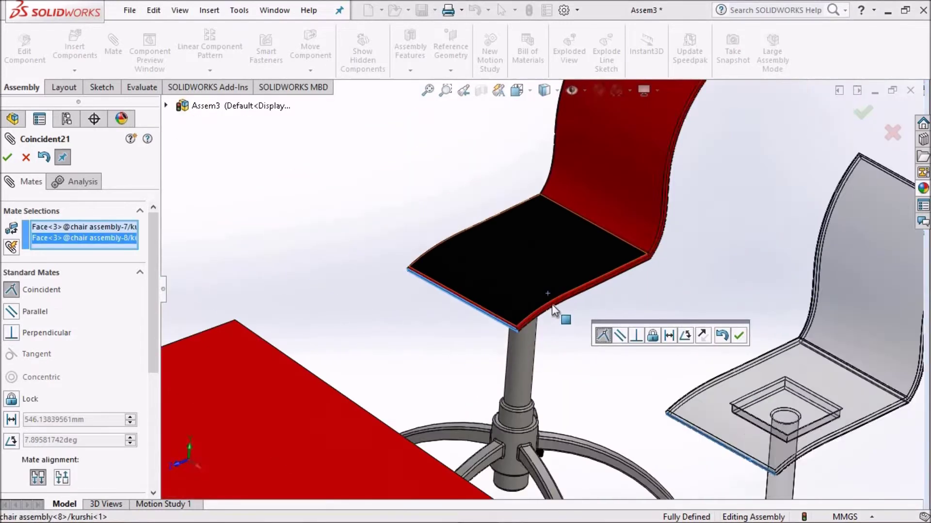
left_click(740, 336)
Step: Slide the aligned chairs into place, show the isometric view and close the Mate tool
left_click_drag(685, 335, 658, 371)
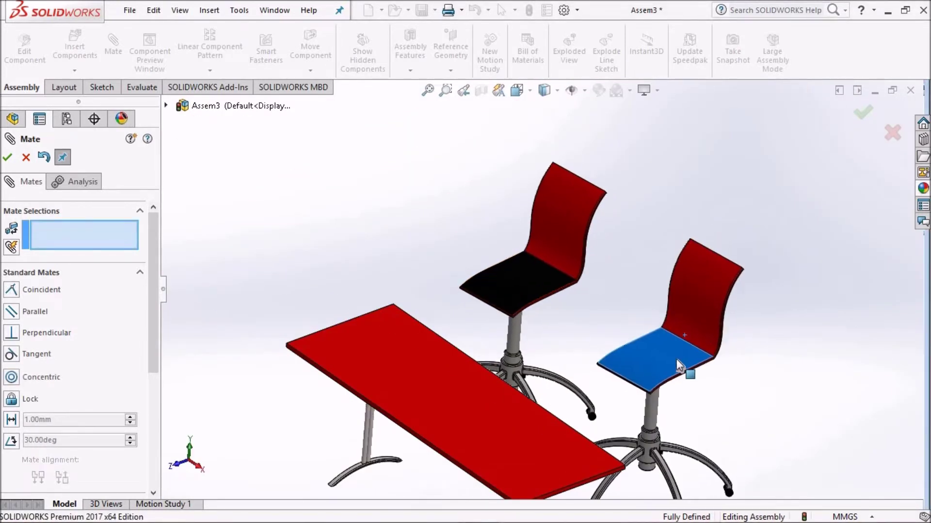
scroll(440, 395, "up", 3)
scroll(436, 383, "up", 3)
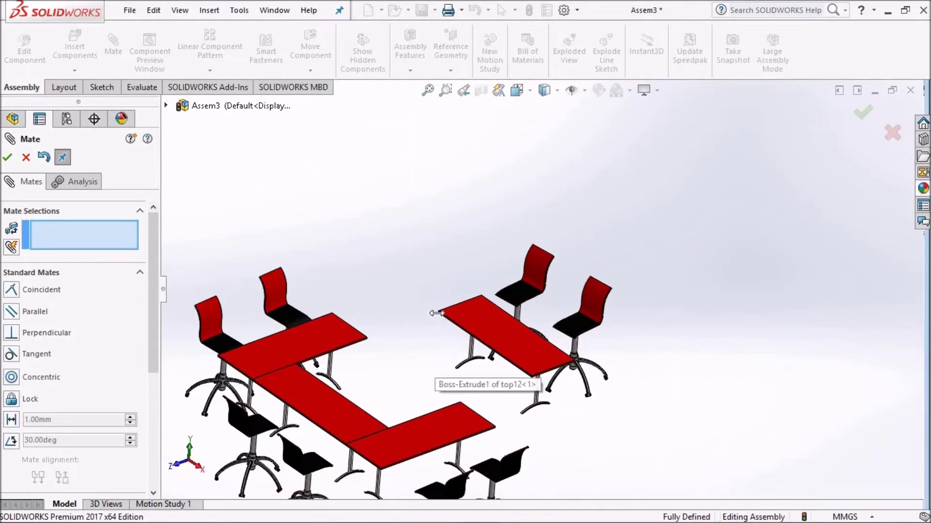
key("space")
left_click(451, 104)
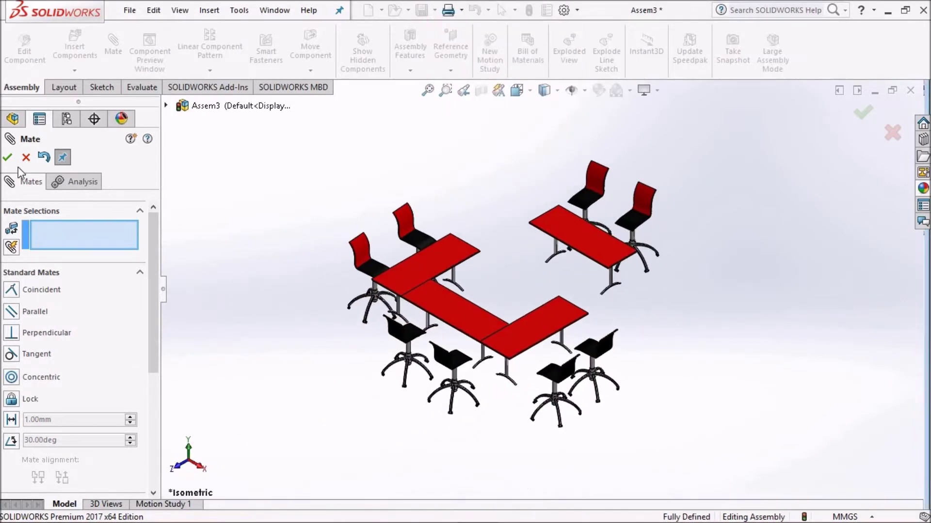
left_click(7, 157)
Step: Slide a chair left along the table and select the chair at the right-side table
scroll(509, 291, "down", 2)
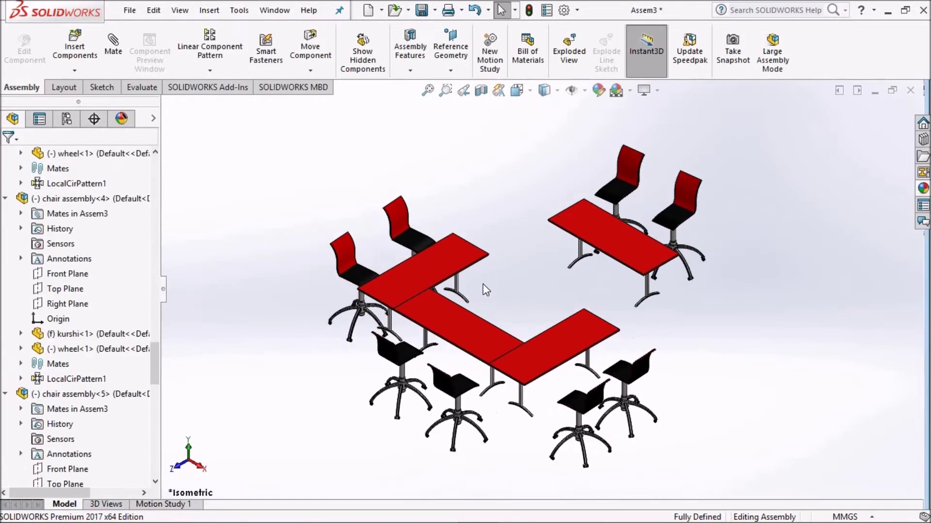
scroll(409, 231, "down", 3)
left_click_drag(373, 211, 334, 222)
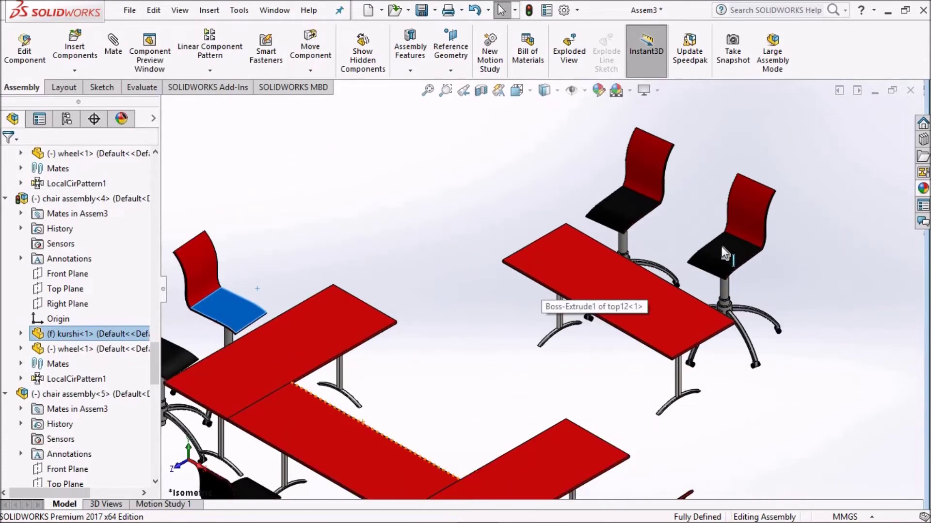
left_click(698, 231)
Step: Orbit around the assembly, then return to the isometric view
scroll(674, 266, "up", 3)
scroll(649, 353, "up", 3)
mouse_move(648, 353)
middle_mouse_down()
mouse_move(580, 303)
mouse_move(519, 311)
middle_mouse_up()
scroll(519, 310, "up", 2)
scroll(519, 311, "down", 3)
scroll(400, 387, "down", 3)
mouse_move(400, 388)
middle_mouse_down()
mouse_move(576, 371)
mouse_move(566, 287)
middle_mouse_up()
key("space")
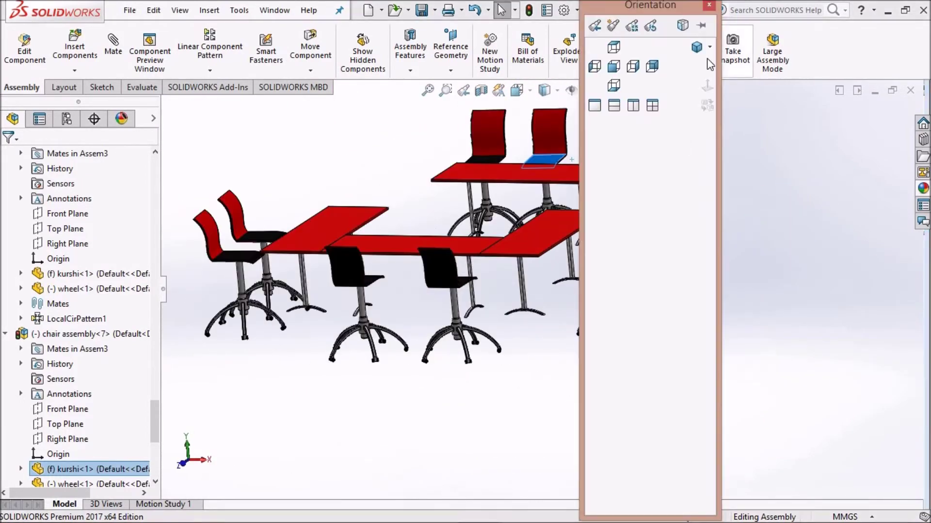
left_click(695, 51)
Step: Tilt to a low angle and bring up the Recent Documents gallery with R
scroll(473, 280, "down", 2)
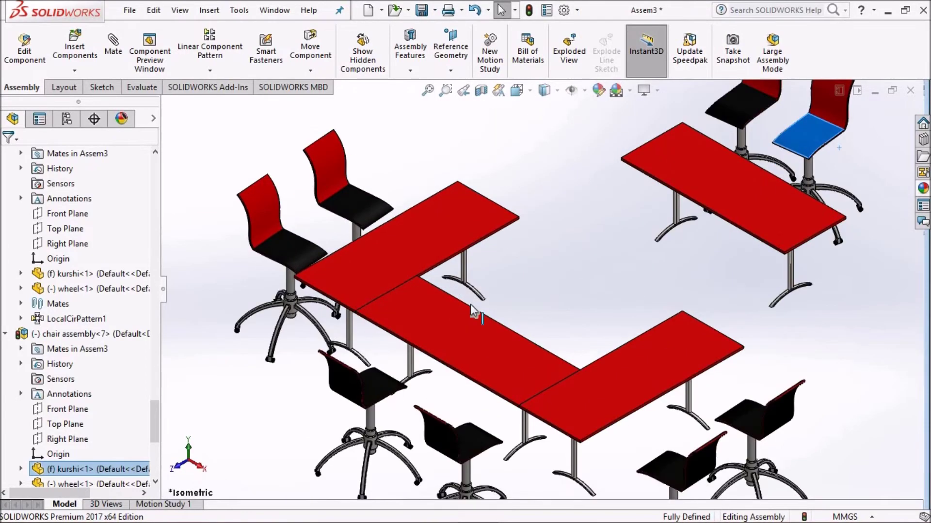
scroll(538, 310, "up", 1)
scroll(585, 280, "down", 2)
mouse_move(585, 280)
middle_mouse_down()
mouse_move(629, 220)
mouse_move(626, 177)
mouse_move(617, 174)
mouse_move(565, 269)
mouse_move(588, 263)
mouse_move(648, 324)
middle_mouse_up()
scroll(588, 264, "up", 3)
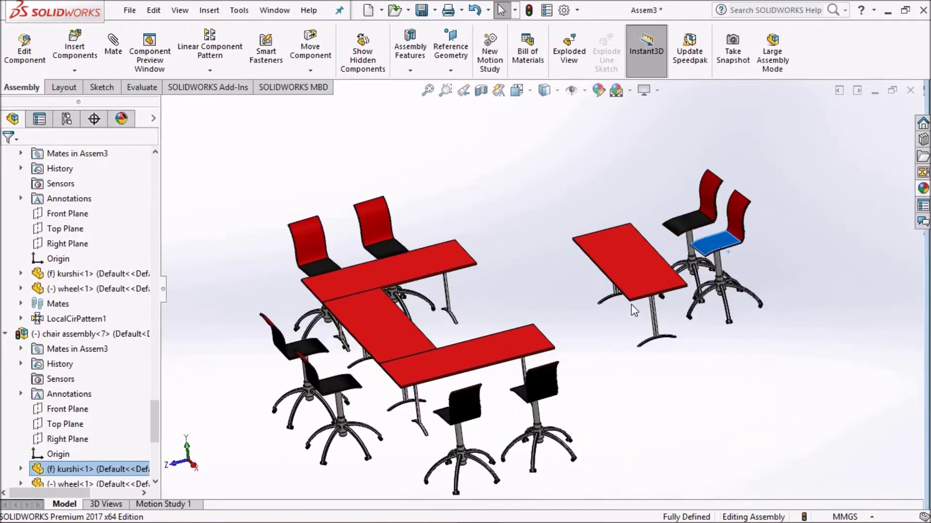
key("r")
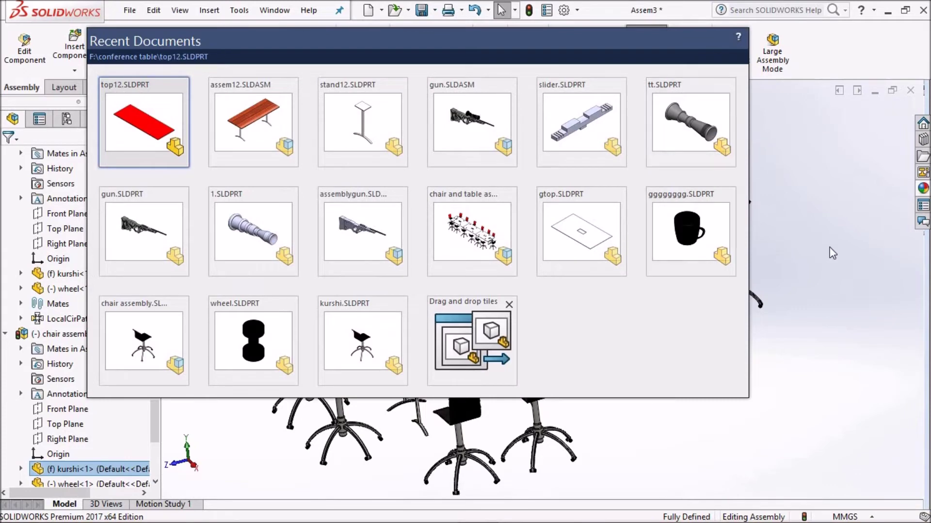
Step: Switch to the aemtt12 assembly from the recent files list and zoom to fit
left_click(849, 267)
left_click(129, 11)
mouse_move(164, 64)
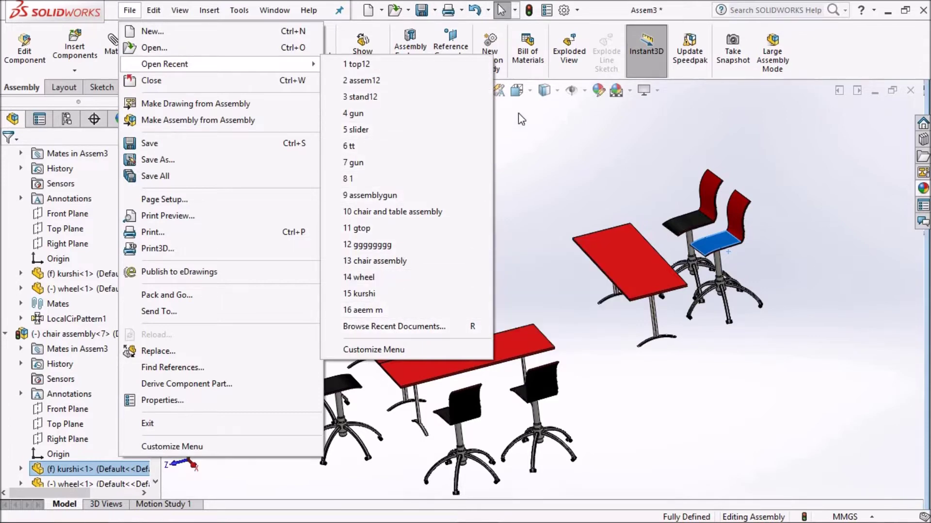
left_click(551, 172)
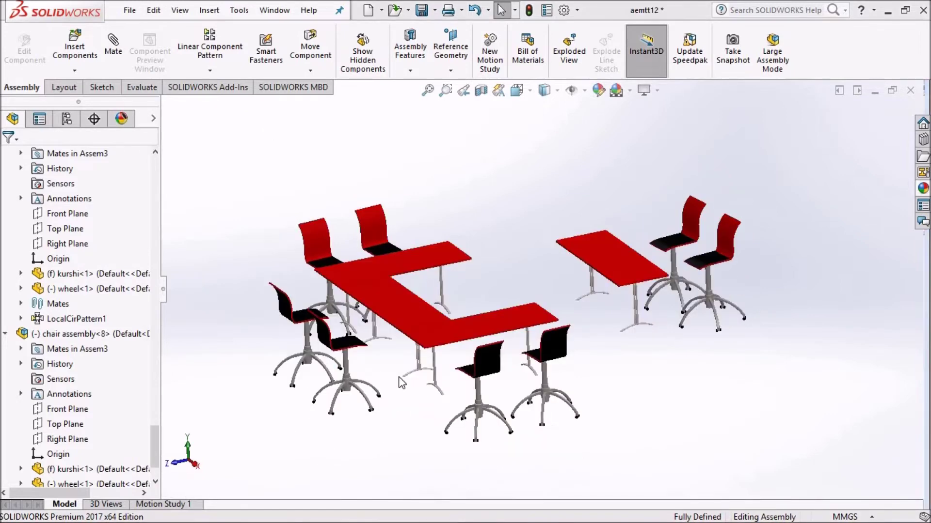
key("f")
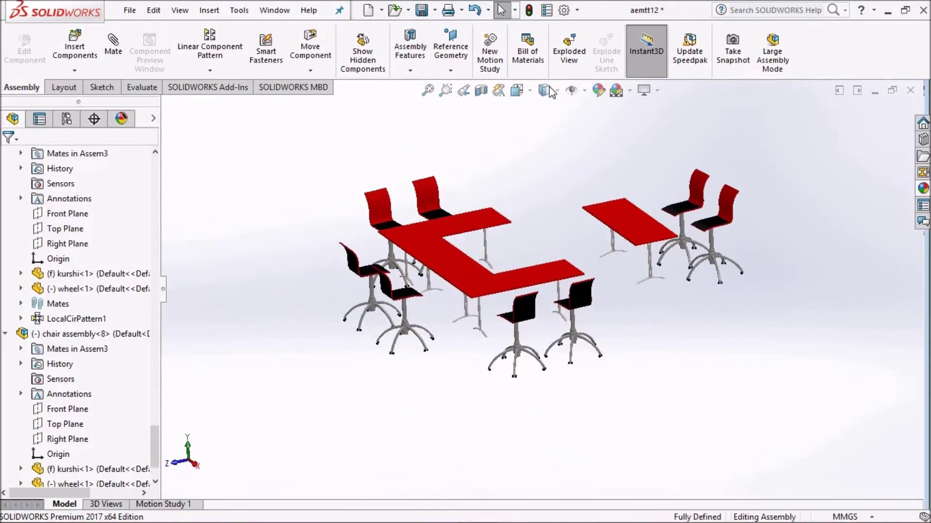
Step: Set the assembly display style to Shaded without edges
scroll(509, 249, "down", 3)
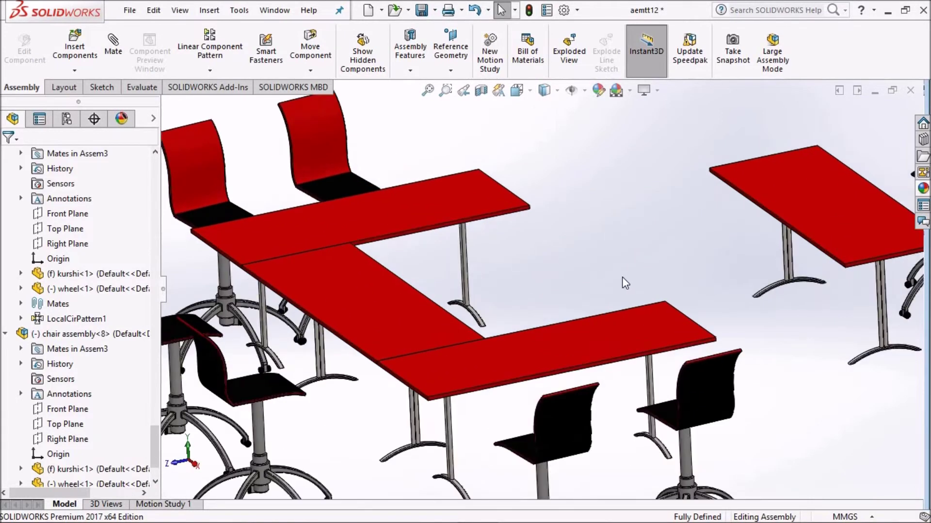
scroll(622, 278, "up", 2)
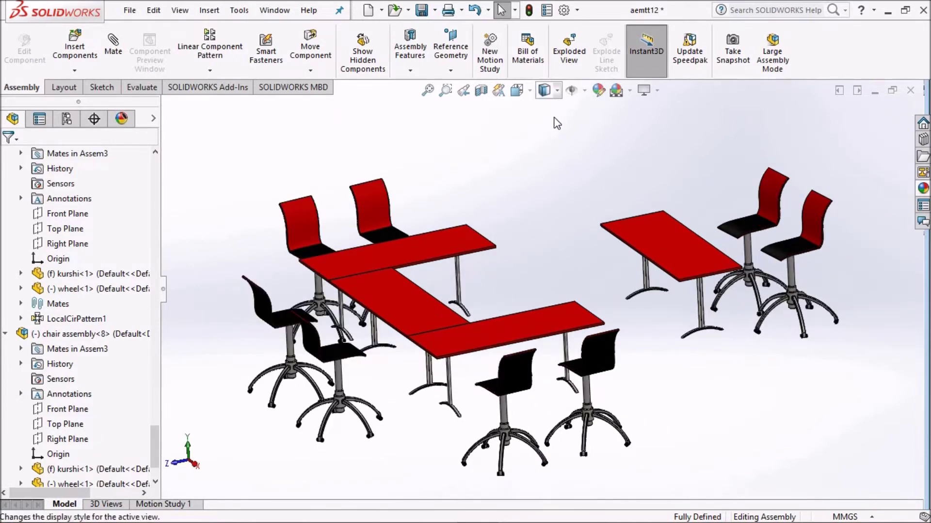
left_click(545, 129)
scroll(504, 257, "down", 3)
scroll(630, 320, "up", 1)
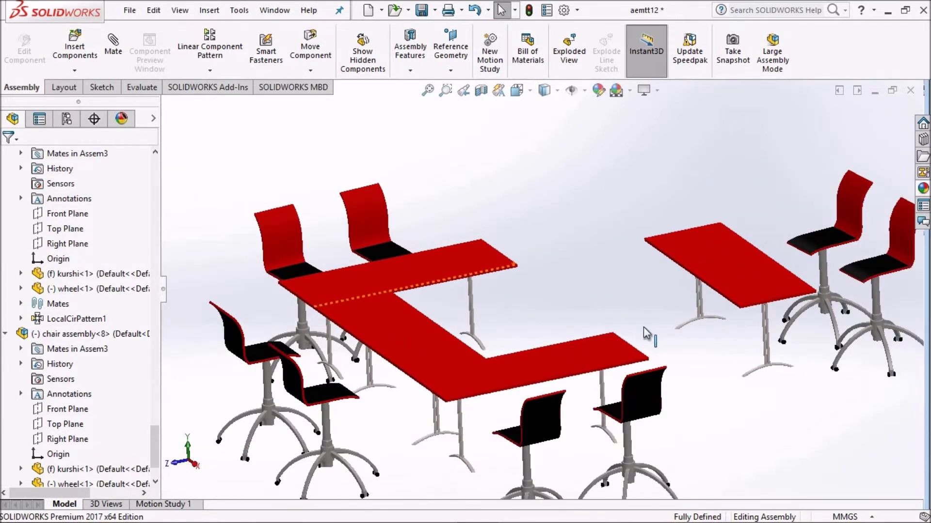
scroll(633, 310, "up", 1)
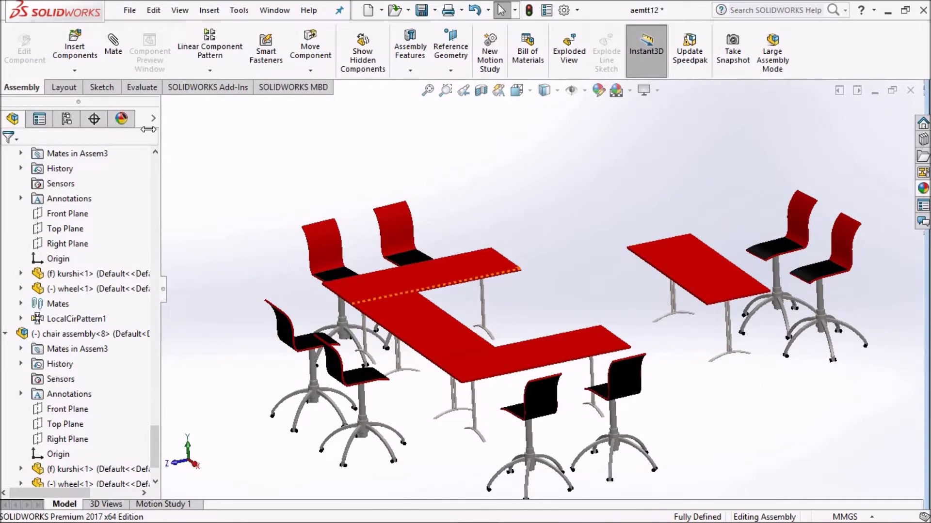
Step: Start Insert Components and browse the conference table folder's parts
left_click(75, 53)
scroll(476, 209, "down", 3)
scroll(479, 233, "down", 3)
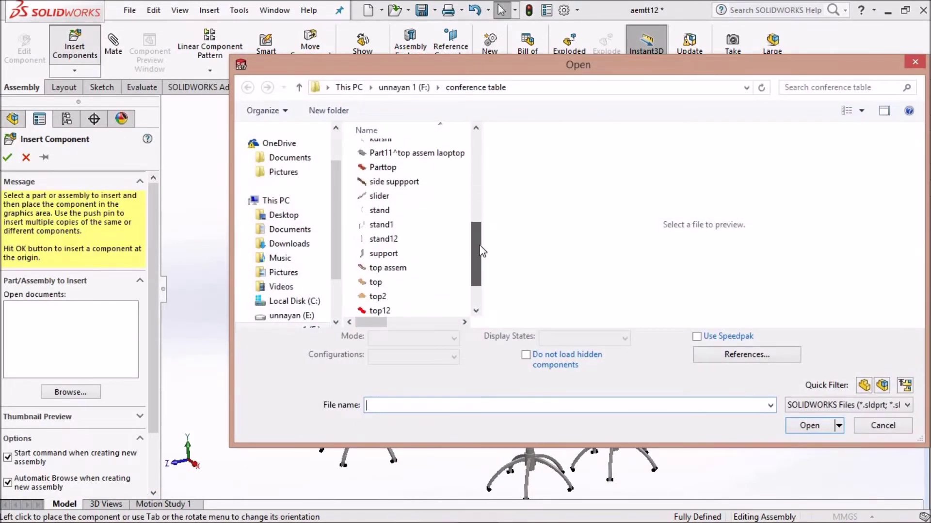
Step: Insert the Part11^top assem laoptop part and place it above the tables
left_click(447, 154)
left_click(810, 419)
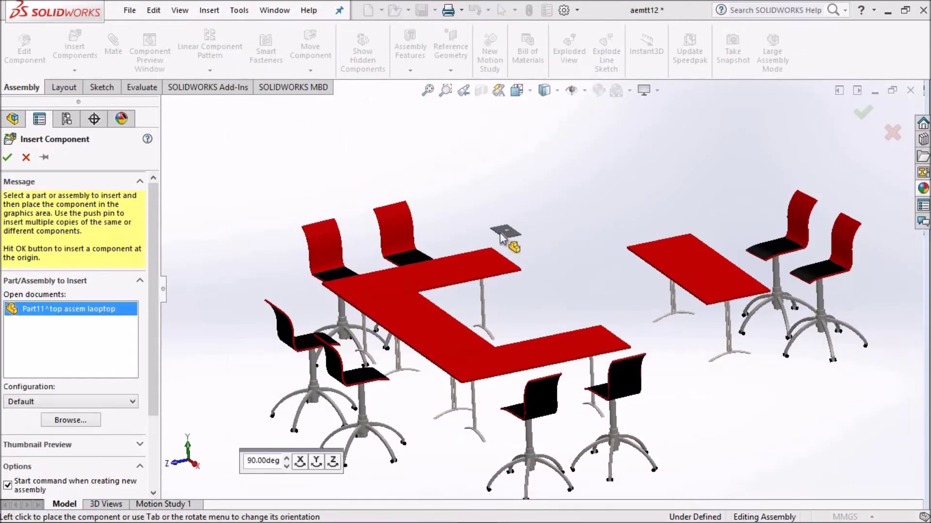
left_click(533, 201)
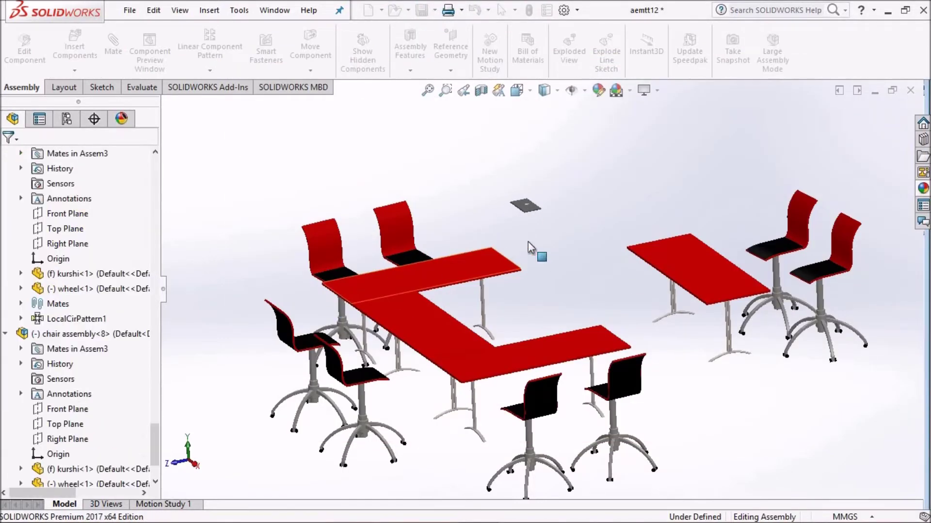
scroll(530, 235, "down", 2)
scroll(529, 213, "down", 5)
scroll(528, 245, "up", 3)
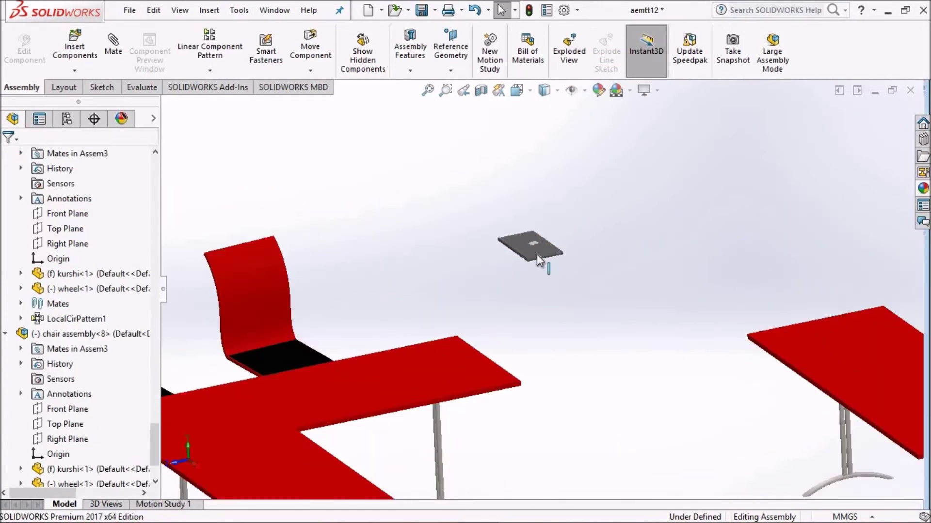
Step: Copy the laptop and drag the copy onto the right-hand red table
left_click_drag(523, 243, 682, 280, "ctrl")
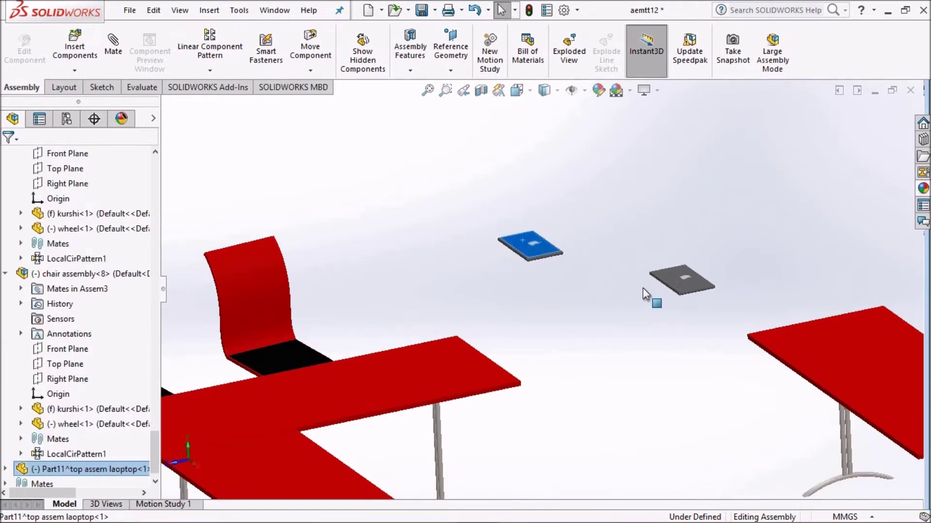
scroll(622, 313, "down", 3)
scroll(706, 328, "up", 4)
scroll(633, 312, "down", 3)
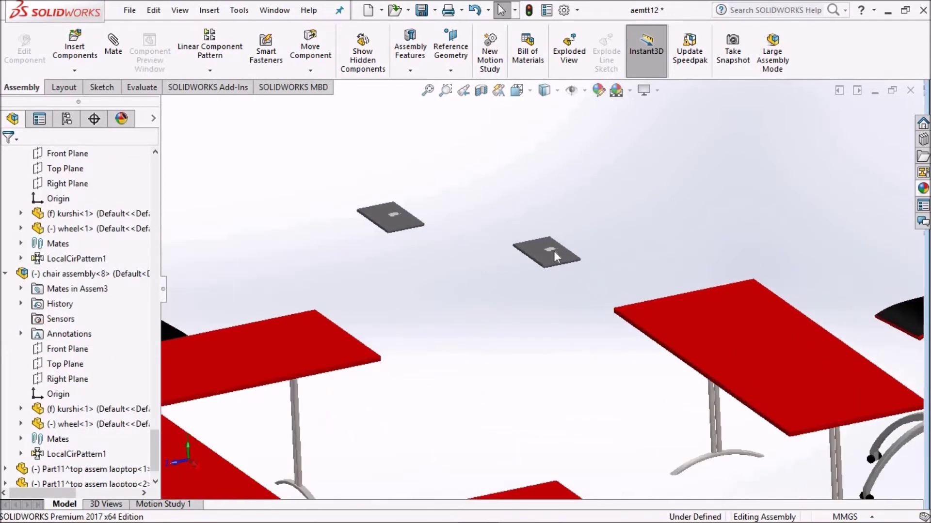
left_click_drag(546, 255, 746, 312)
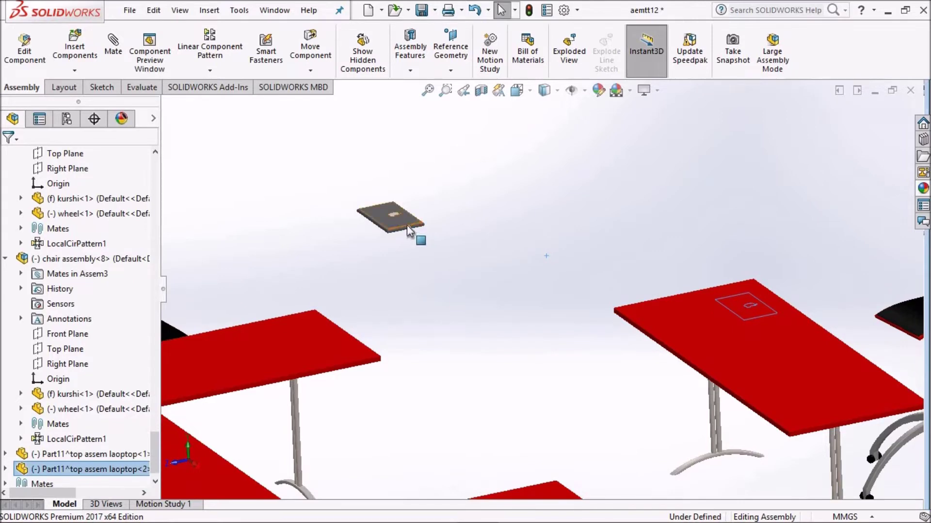
middle_click_drag(752, 340, 584, 316)
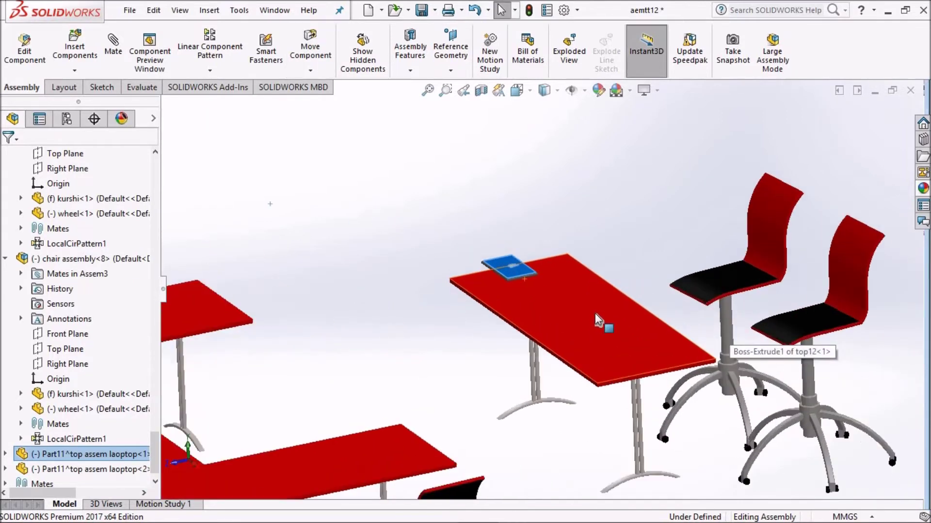
mouse_move(579, 252)
middle_mouse_down()
mouse_move(576, 336)
mouse_move(544, 281)
mouse_move(533, 231)
mouse_move(528, 245)
mouse_move(553, 342)
mouse_move(569, 322)
mouse_move(539, 280)
middle_mouse_up()
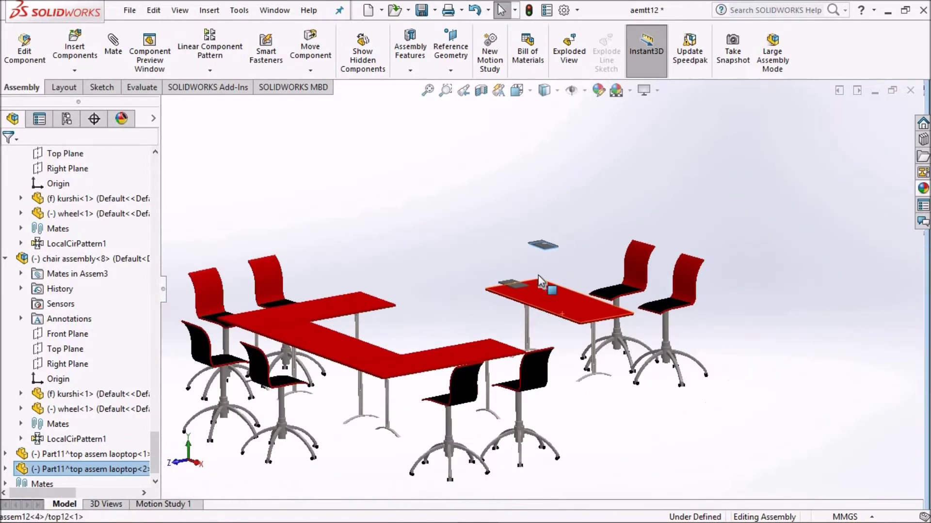
scroll(539, 280, "down", 3)
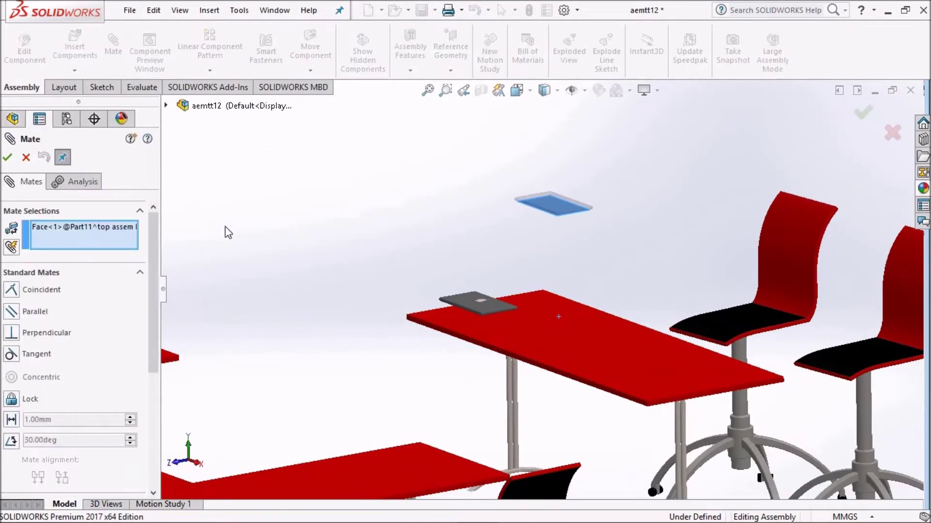
Step: Mate a laptop face coincident to the side table top
left_click(122, 236)
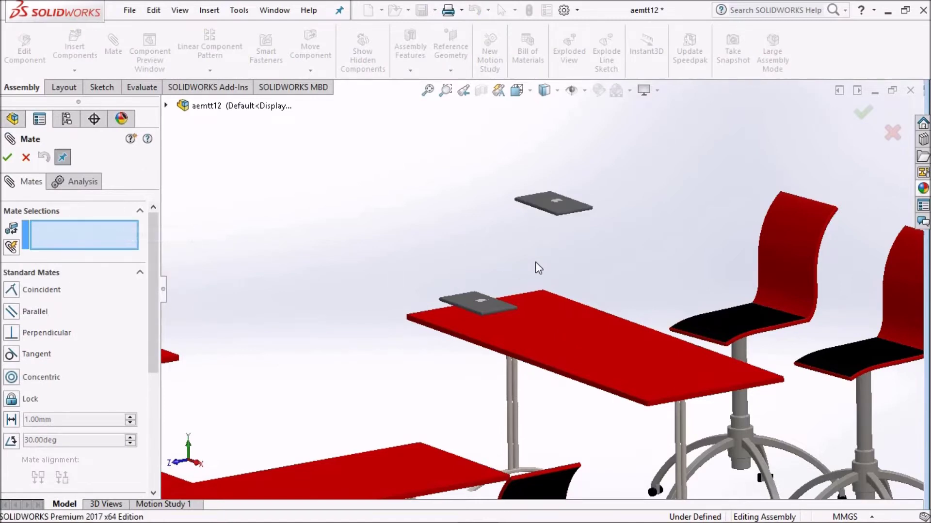
scroll(535, 261, "down", 3)
scroll(487, 307, "up", 2)
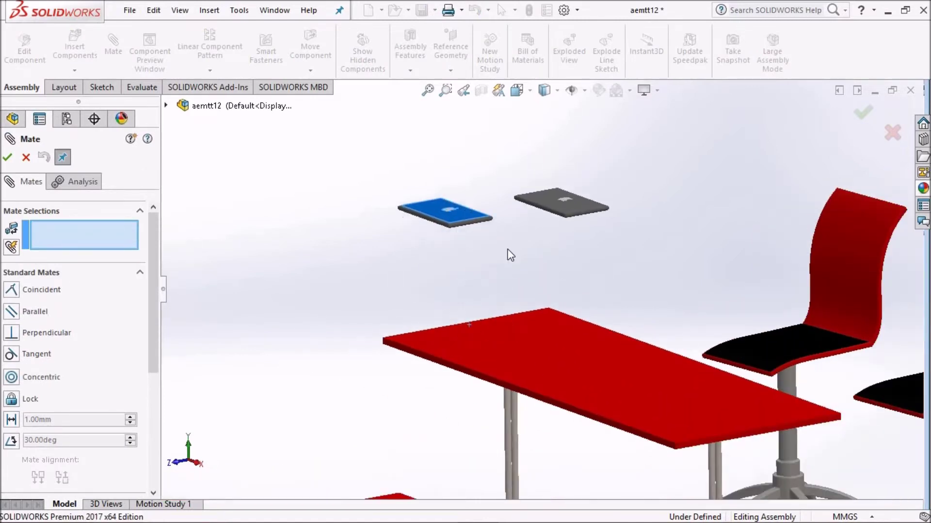
mouse_move(536, 255)
middle_mouse_down()
mouse_move(597, 228)
mouse_move(587, 202)
middle_mouse_up()
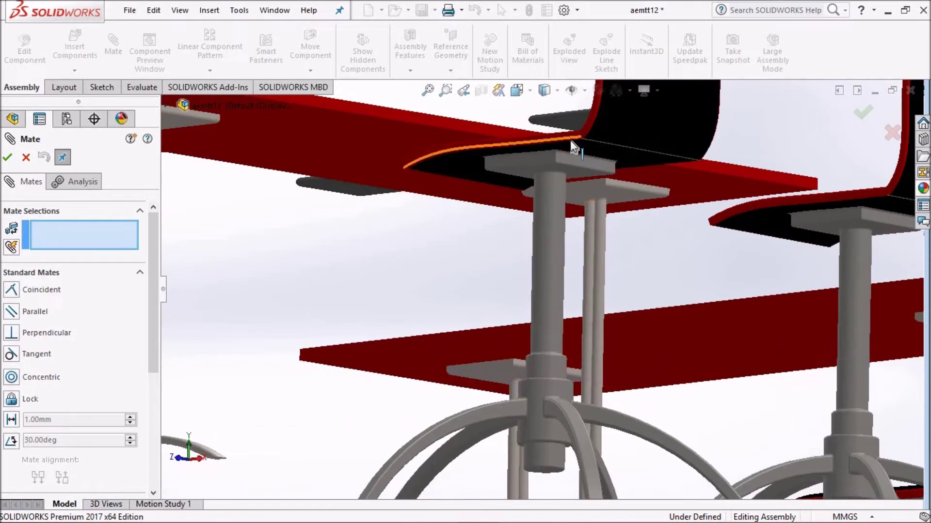
scroll(570, 140, "down", 3)
scroll(609, 180, "down", 2)
left_click(564, 167)
middle_click_drag(565, 172, 561, 204)
scroll(606, 179, "up", 3)
scroll(617, 162, "up", 3)
scroll(573, 180, "up", 2)
scroll(576, 291, "down", 3)
scroll(563, 329, "down", 3)
left_click(554, 350)
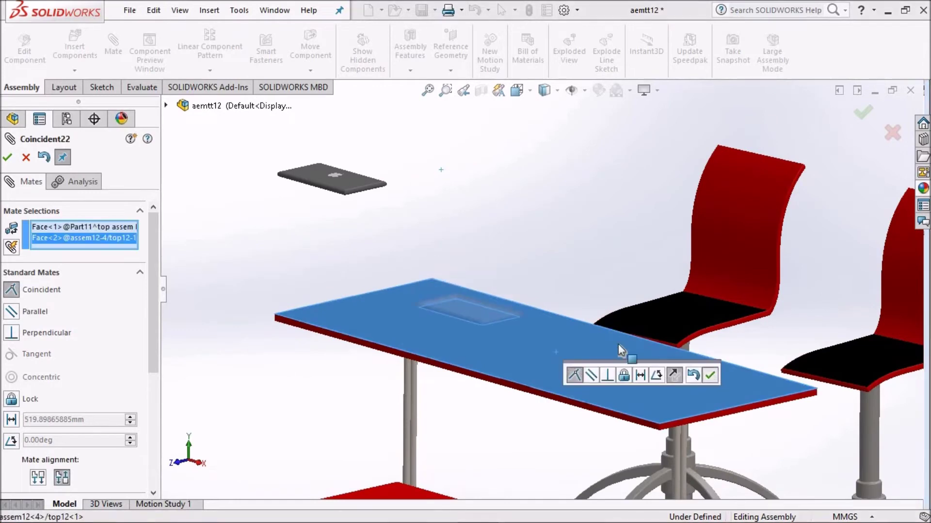
left_click(710, 374)
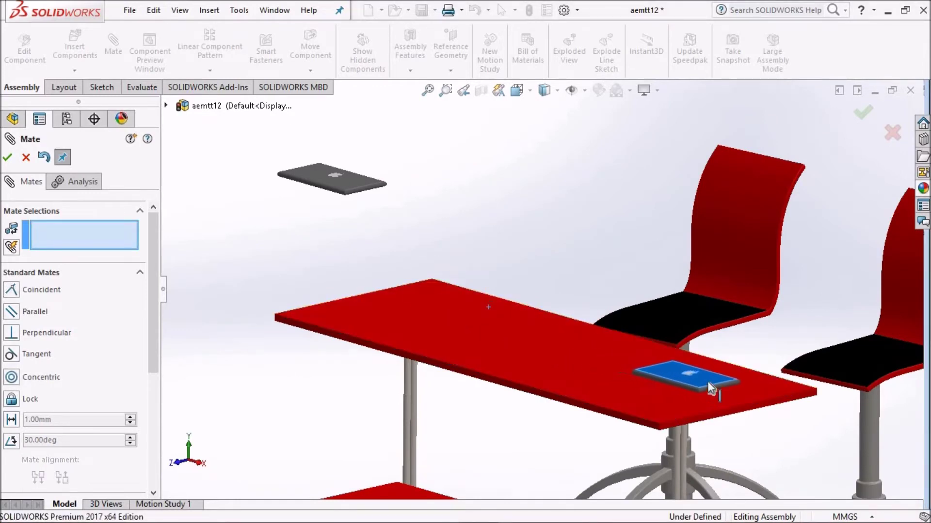
Step: Mate the other laptop's face coincident to the table top, then clear the selections
mouse_move(378, 217)
middle_mouse_down()
mouse_move(341, 217)
mouse_move(380, 225)
mouse_move(338, 369)
mouse_move(414, 335)
middle_mouse_up()
scroll(412, 336, "down", 5)
scroll(457, 312, "down", 3)
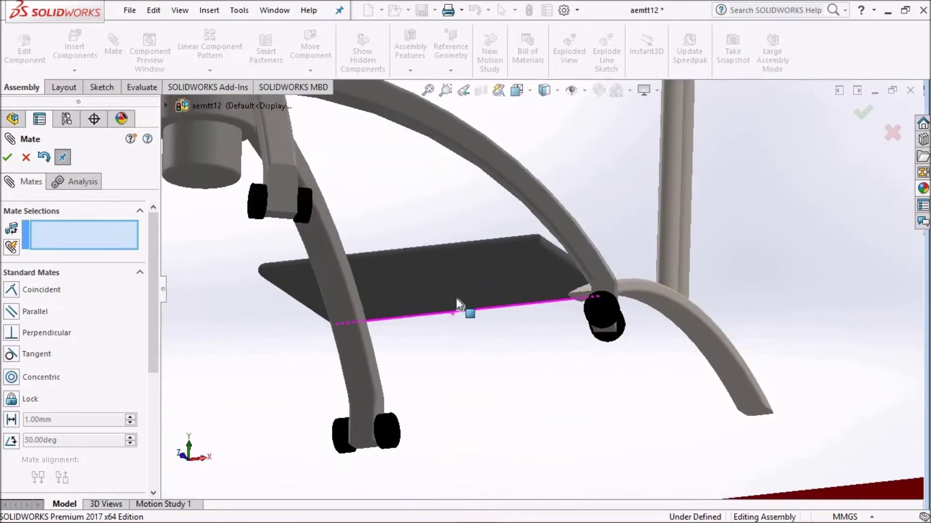
left_click(458, 293)
scroll(535, 179, "up", 5)
middle_click_drag(535, 179, 545, 307)
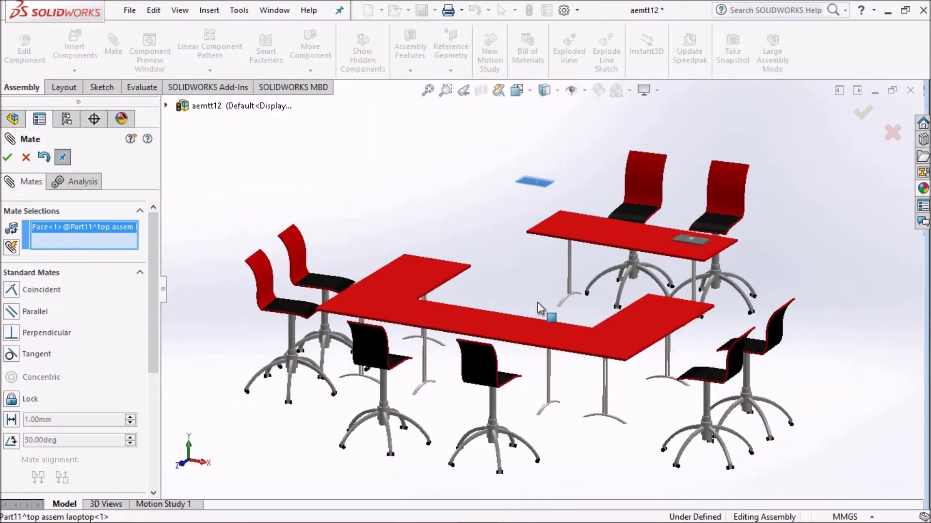
scroll(588, 226, "down", 5)
left_click(592, 206)
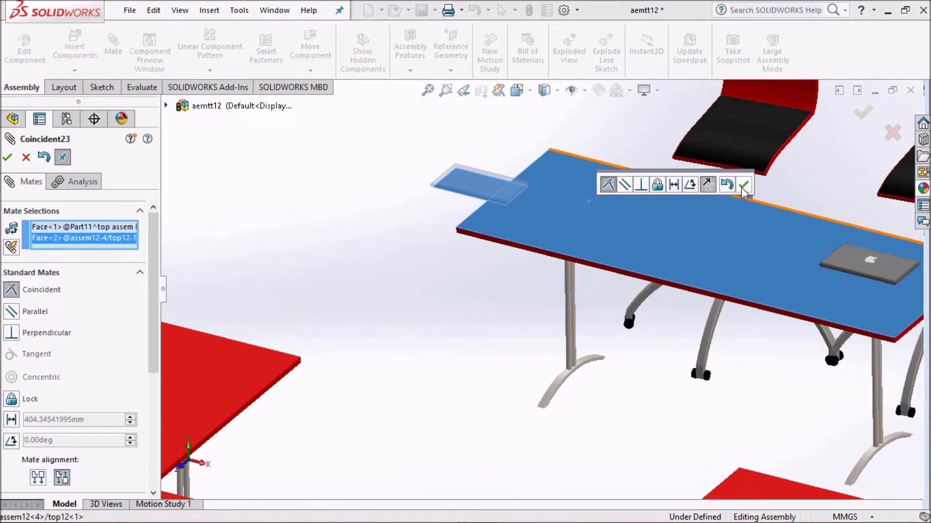
key("Return")
left_click(485, 185)
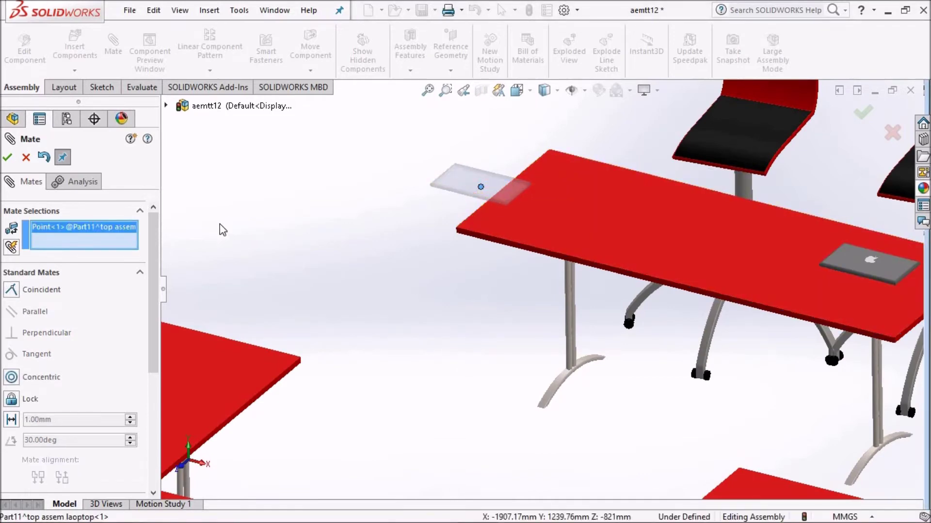
right_click(121, 235)
left_click(174, 238)
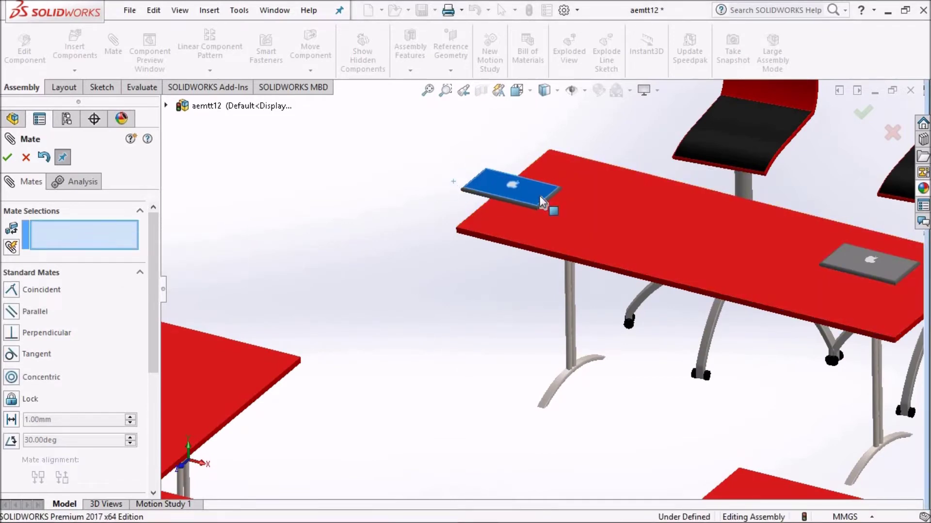
Step: Add a concentric mate between the laptop's edge face and the tabletop
scroll(585, 211, "up", 5)
scroll(653, 257, "down", 5)
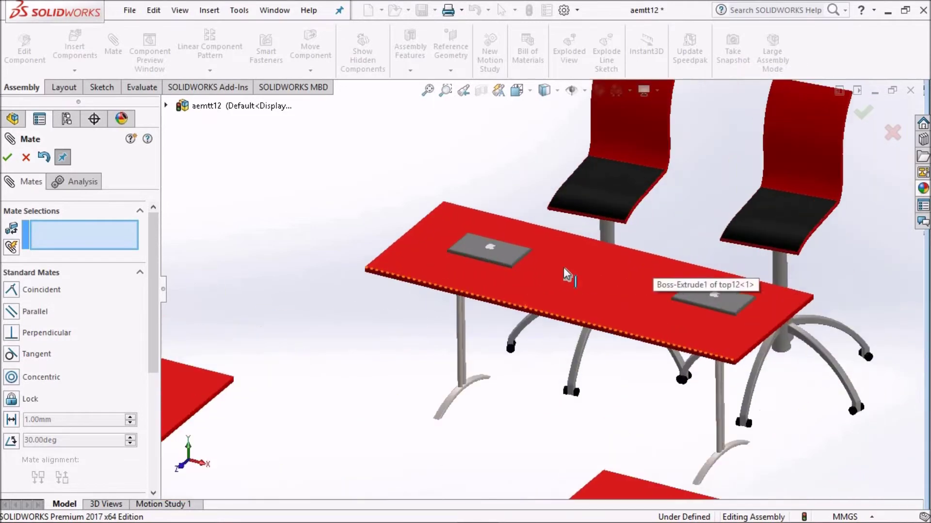
mouse_move(563, 267)
middle_mouse_down()
mouse_move(523, 328)
mouse_move(516, 271)
middle_mouse_up()
scroll(506, 277, "down", 5)
scroll(505, 271, "down", 3)
scroll(551, 280, "down", 3)
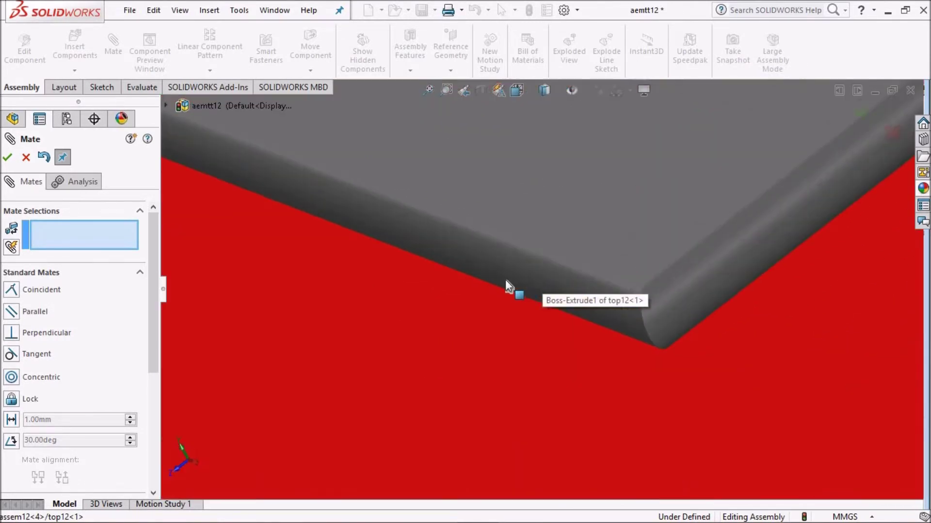
left_click(509, 284)
scroll(655, 344, "up", 5)
middle_click_drag(706, 353, 612, 283)
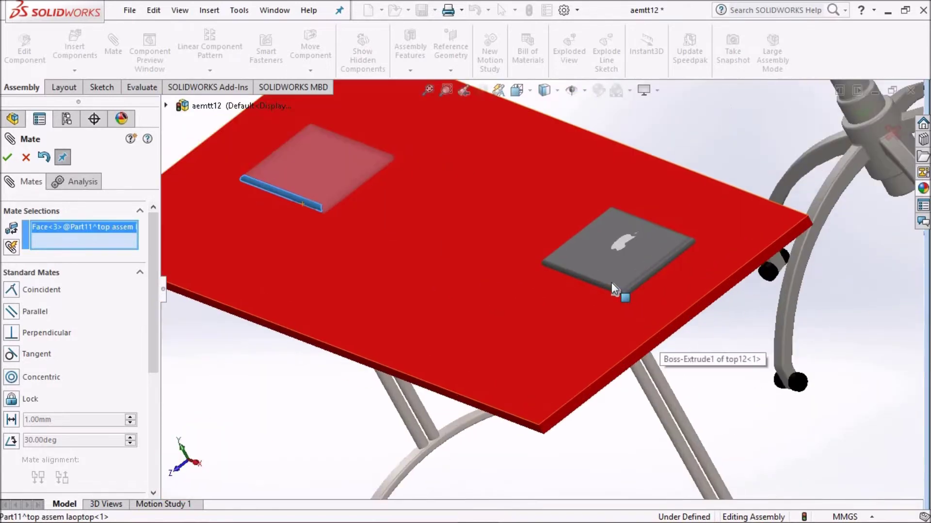
scroll(581, 291, "down", 5)
left_click(561, 291)
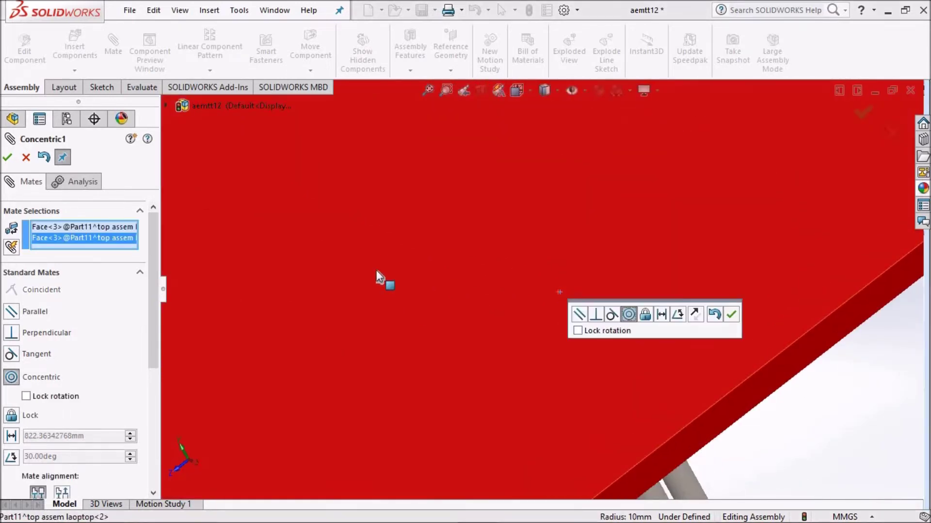
scroll(380, 274, "up", 5)
scroll(403, 263, "down", 2)
left_click(732, 318)
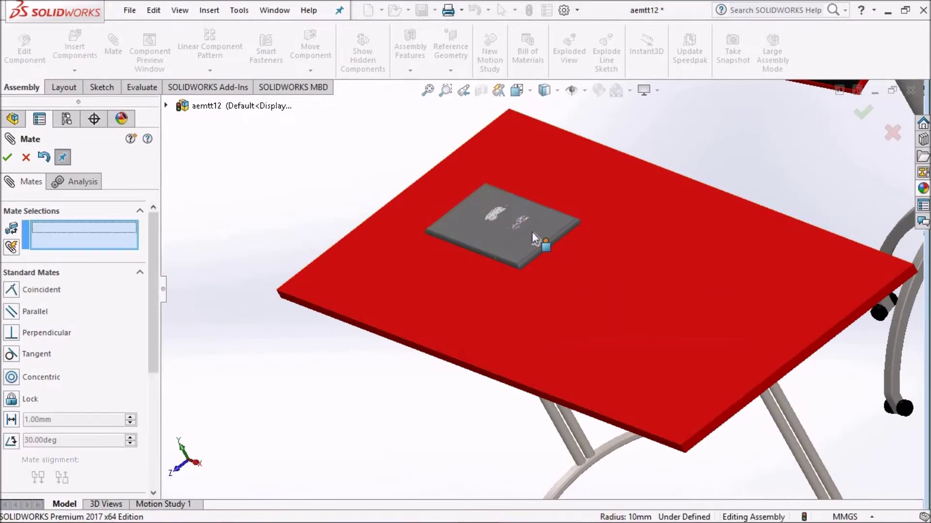
Step: Slide the mated laptop into place on the table and close the Mate PropertyManager
left_click_drag(531, 231, 692, 311, "ctrl")
scroll(535, 329, "up", 5)
middle_click_drag(564, 360, 574, 365)
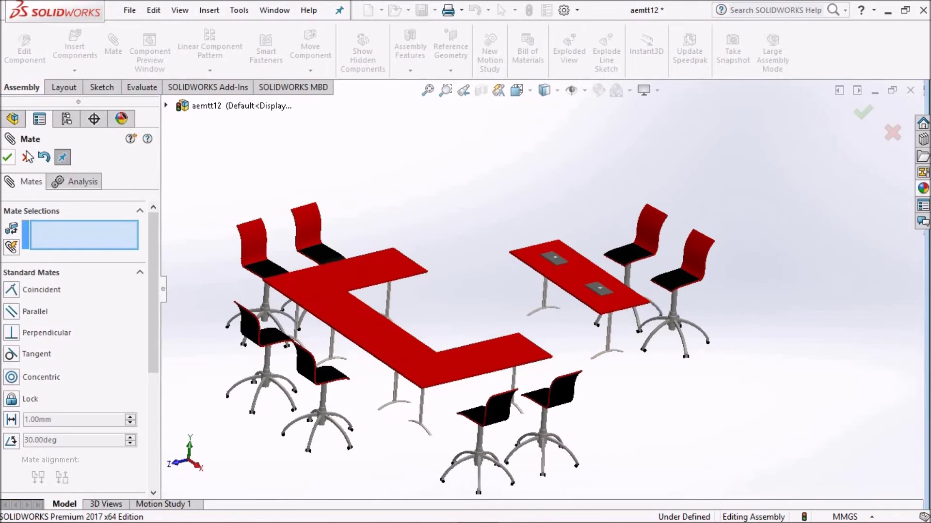
left_click(9, 160)
scroll(437, 278, "up", 3)
scroll(468, 272, "down", 1)
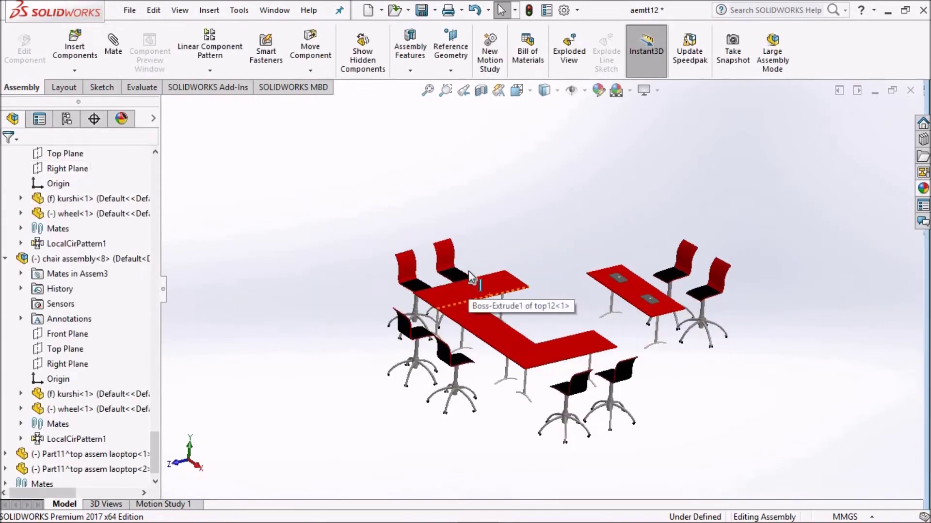
Step: Place three gggggggg mugs from Recent Documents on the side table and U-shaped tabletops
key("r")
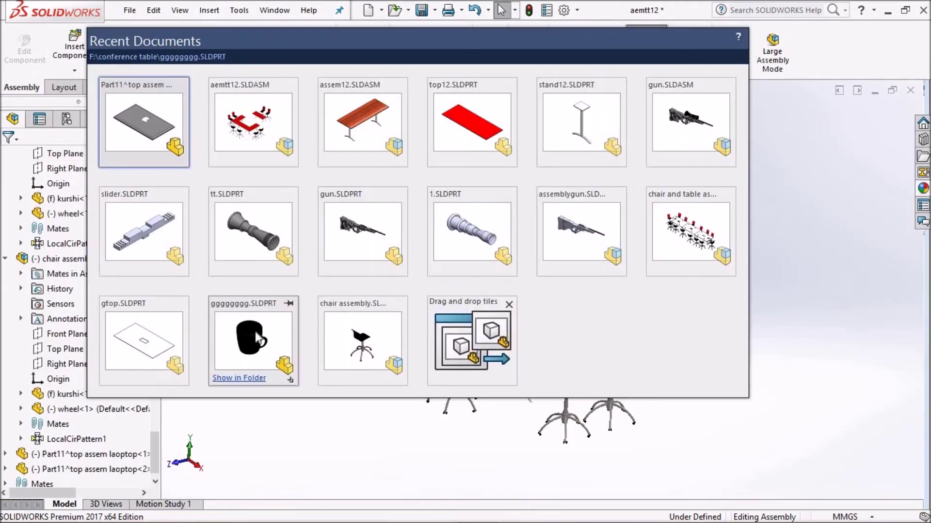
left_click_drag(257, 337, 709, 343)
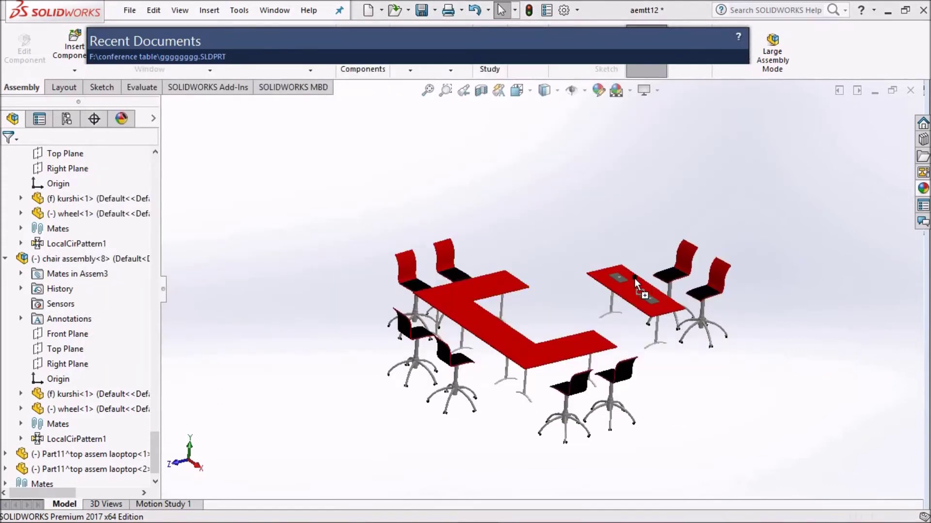
left_click_drag(635, 278, 633, 278)
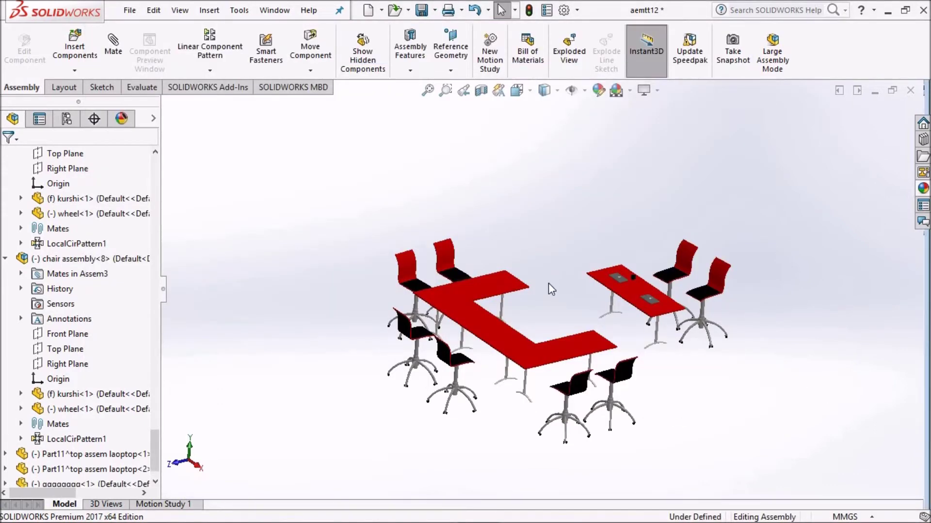
key("r")
mouse_move(253, 342)
left_mouse_down()
mouse_move(712, 350)
mouse_move(710, 314)
left_mouse_up()
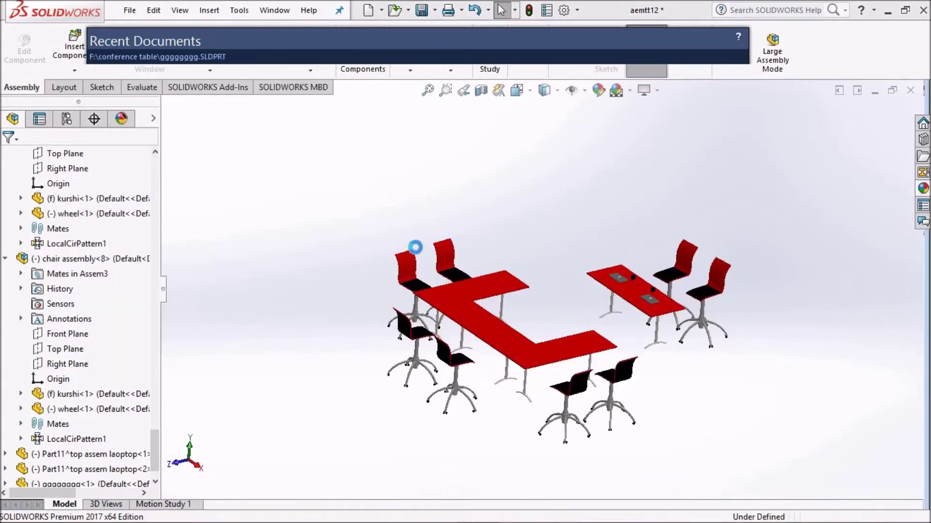
left_click_drag(653, 290, 415, 246)
key("r")
left_click_drag(251, 339, 526, 291)
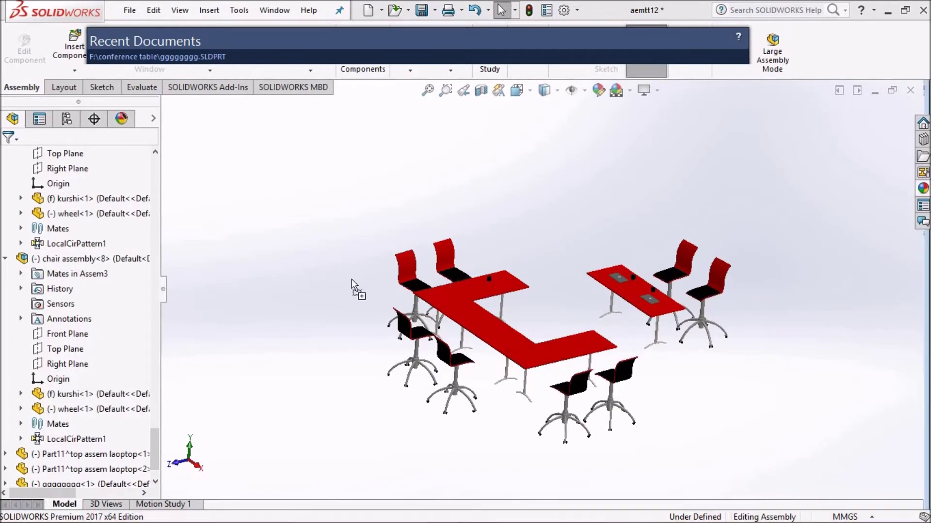
left_click_drag(489, 280, 292, 265)
Step: Place five more gggggggg mugs along the U-shaped tabletops
key("r")
left_click_drag(253, 329, 840, 443)
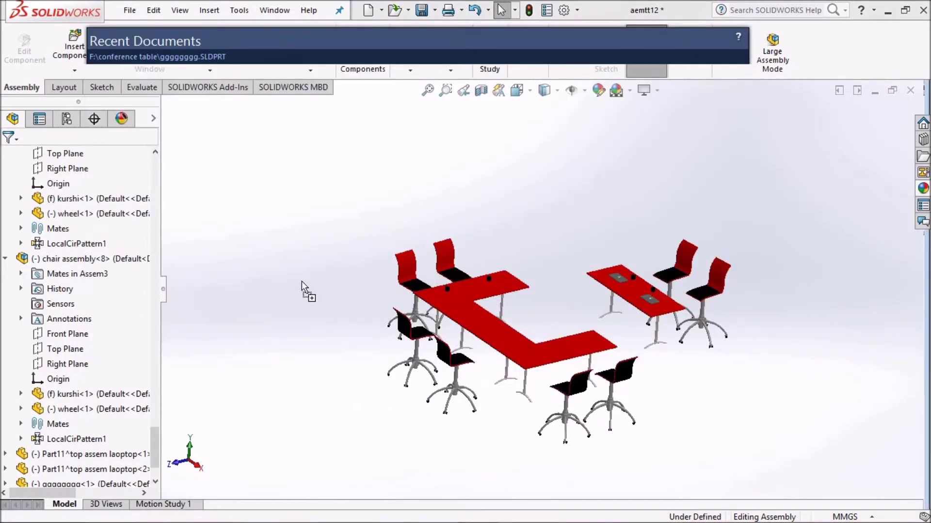
left_click_drag(445, 287, 300, 284)
key("r")
mouse_move(246, 324)
left_mouse_down()
mouse_move(488, 344)
mouse_move(495, 330)
mouse_move(313, 268)
left_mouse_up()
key("r")
left_click_drag(455, 355, 711, 407)
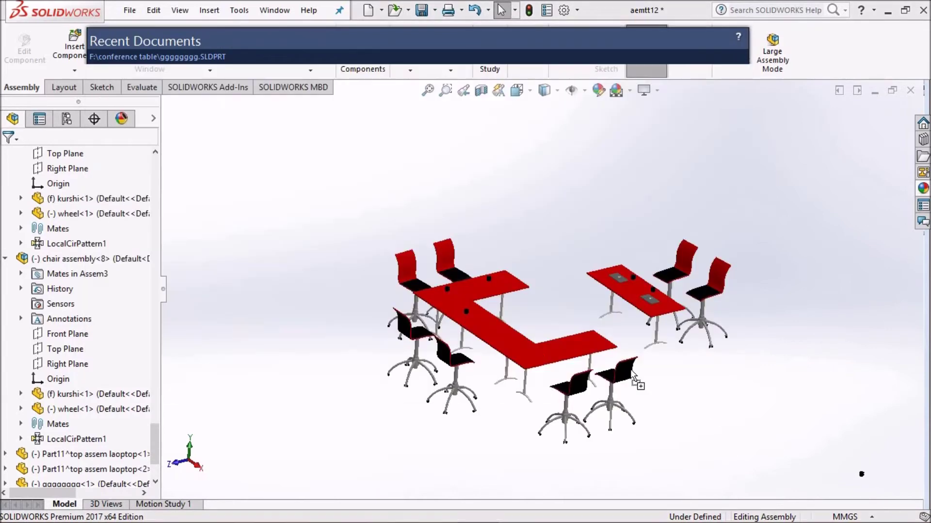
left_click_drag(500, 337, 299, 297)
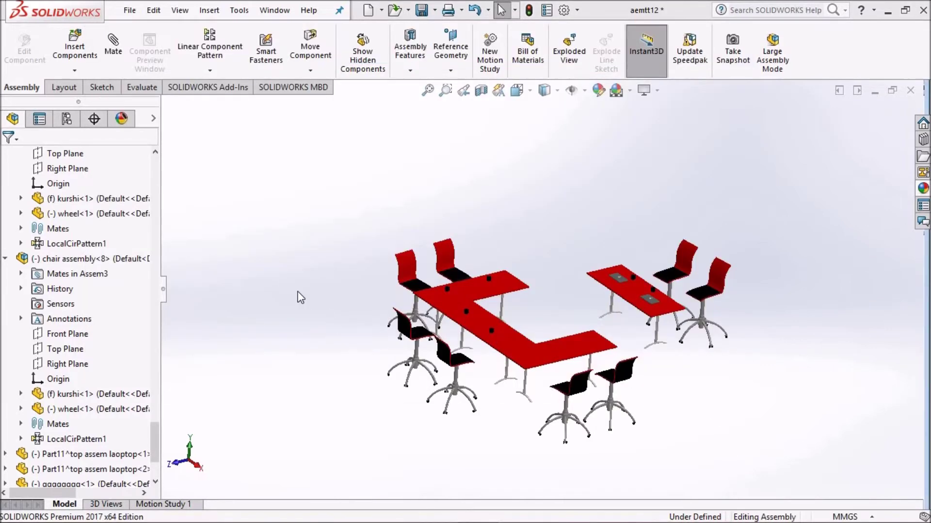
key("r")
mouse_move(252, 339)
left_mouse_down()
mouse_move(577, 368)
mouse_move(374, 326)
left_mouse_up()
key("r")
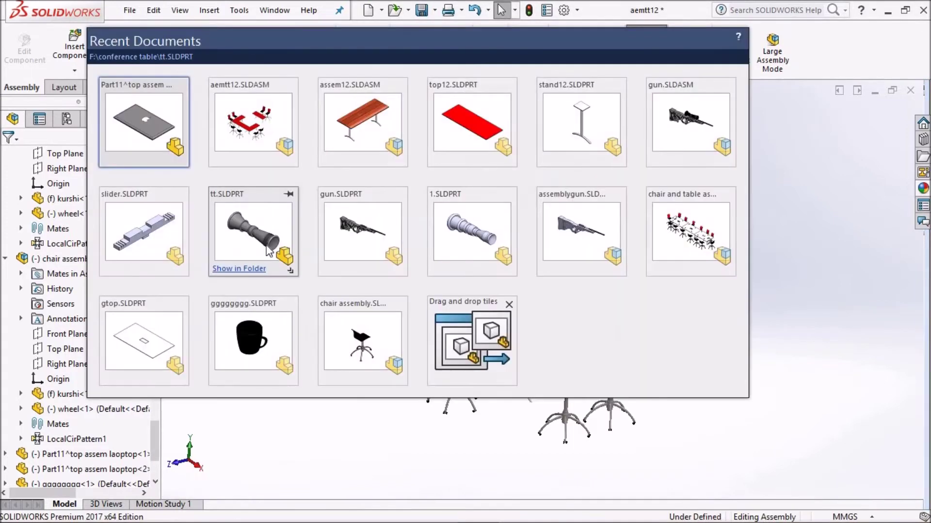
left_click_drag(271, 361, 795, 482)
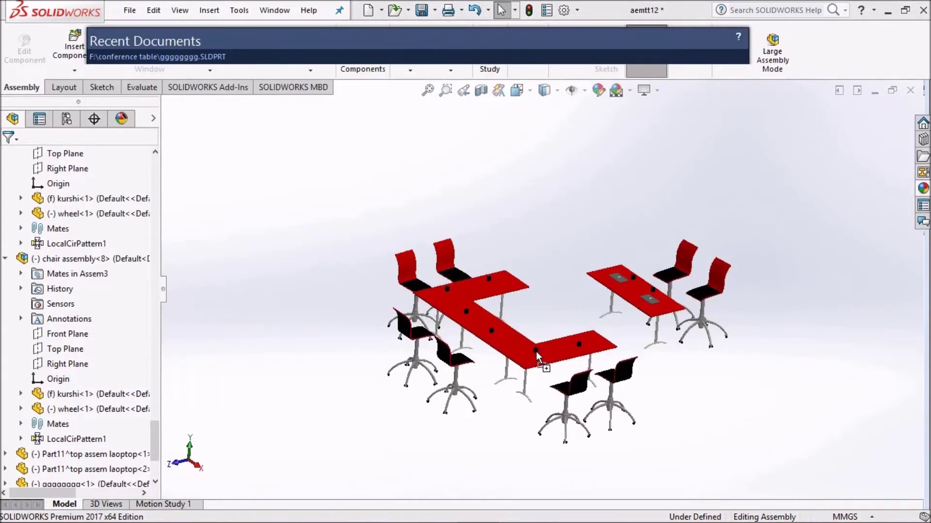
left_click_drag(537, 356, 543, 324)
left_click(629, 90)
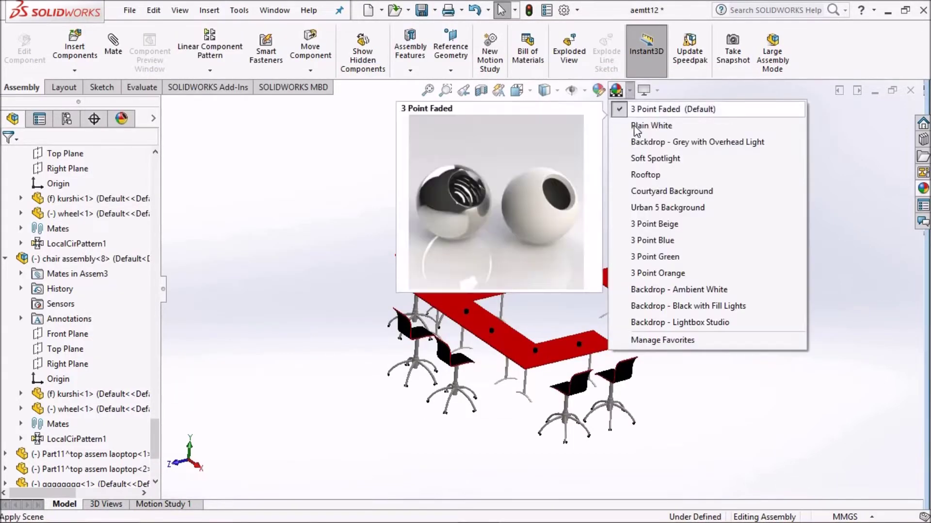
Step: Apply the Plain White scene to the assembly
left_click(631, 127)
scroll(596, 343, "down", 5)
scroll(747, 246, "down", 3)
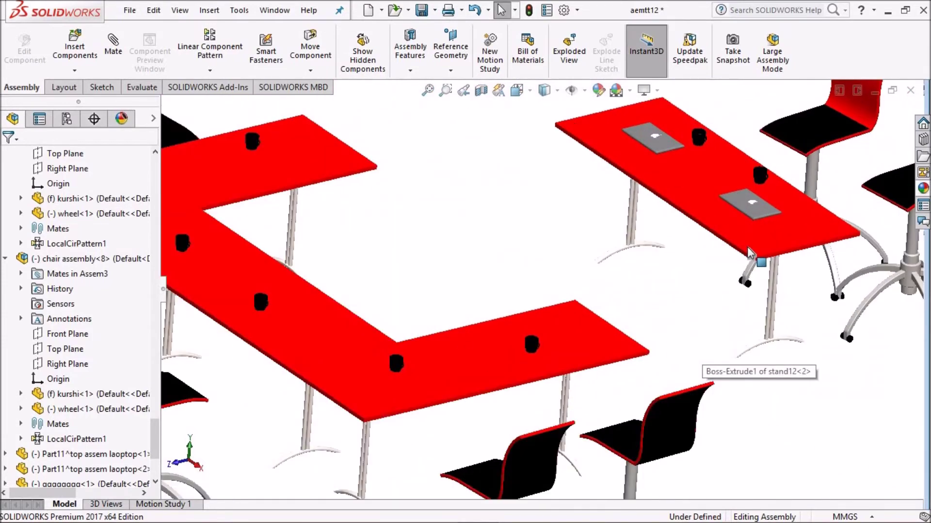
scroll(746, 246, "up", 2)
scroll(555, 234, "down", 3)
scroll(515, 196, "down", 3)
scroll(507, 188, "down", 3)
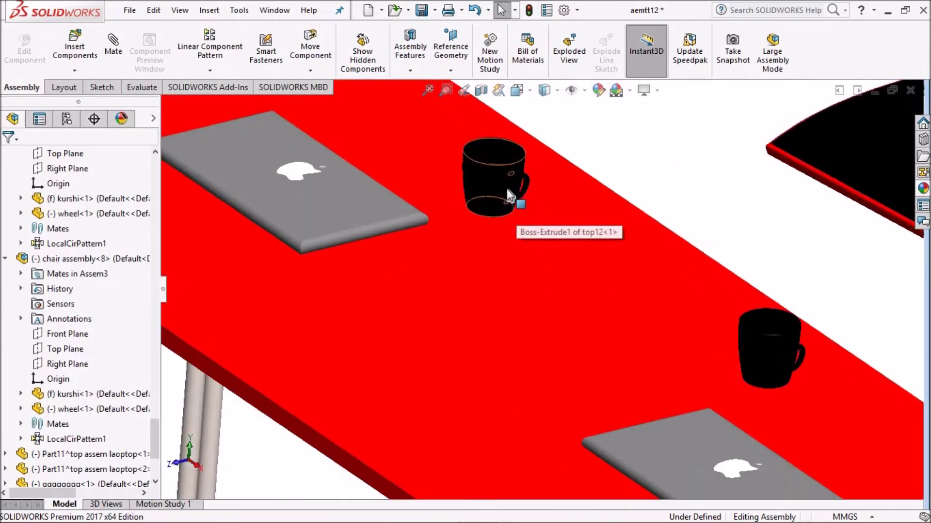
Step: Reposition four mugs on the side table and U-shaped tabletops
left_click_drag(507, 188, 478, 154)
left_click_drag(773, 364, 819, 387)
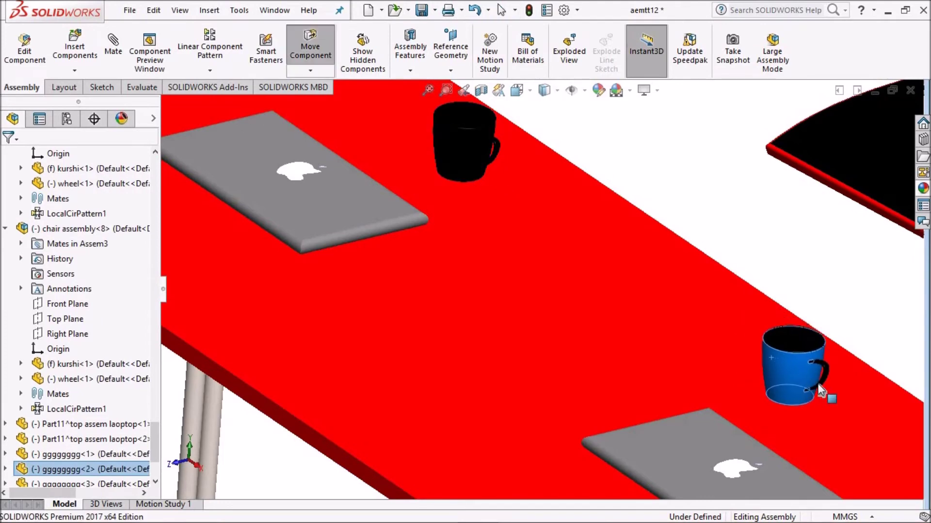
scroll(554, 347, "up", 3)
scroll(553, 347, "up", 3)
scroll(586, 319, "down", 4)
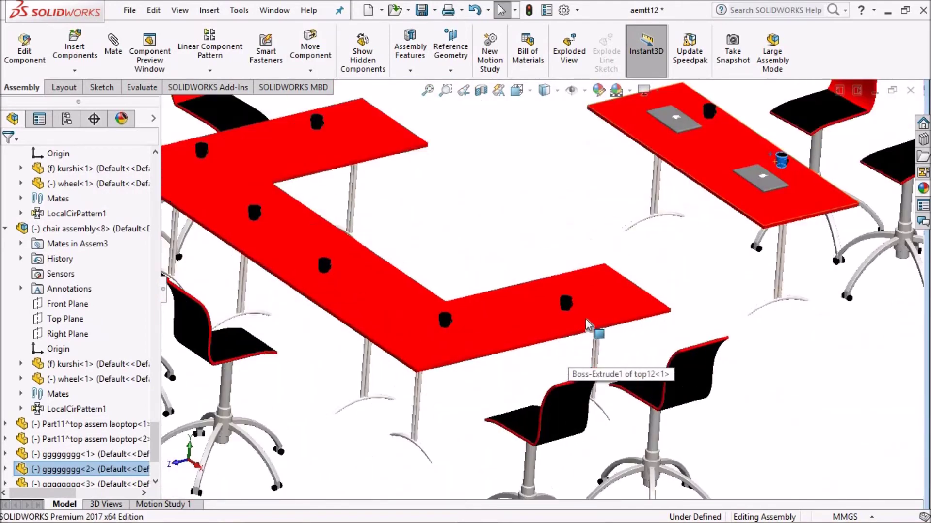
scroll(535, 293, "down", 3)
scroll(535, 293, "up", 3)
scroll(303, 318, "down", 4)
left_click_drag(355, 313, 549, 316)
scroll(549, 315, "up", 3)
scroll(694, 284, "down", 3)
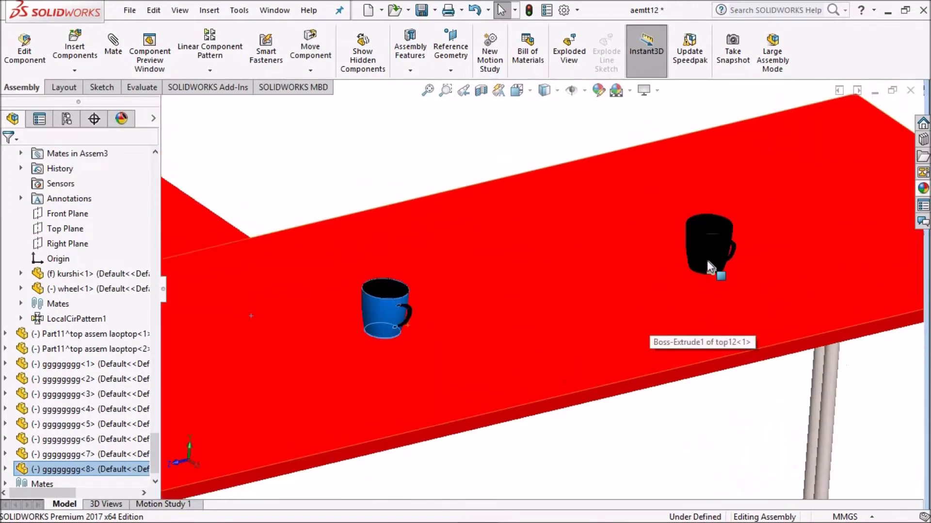
left_click_drag(706, 260, 749, 242)
scroll(452, 380, "up", 2)
scroll(352, 255, "up", 2)
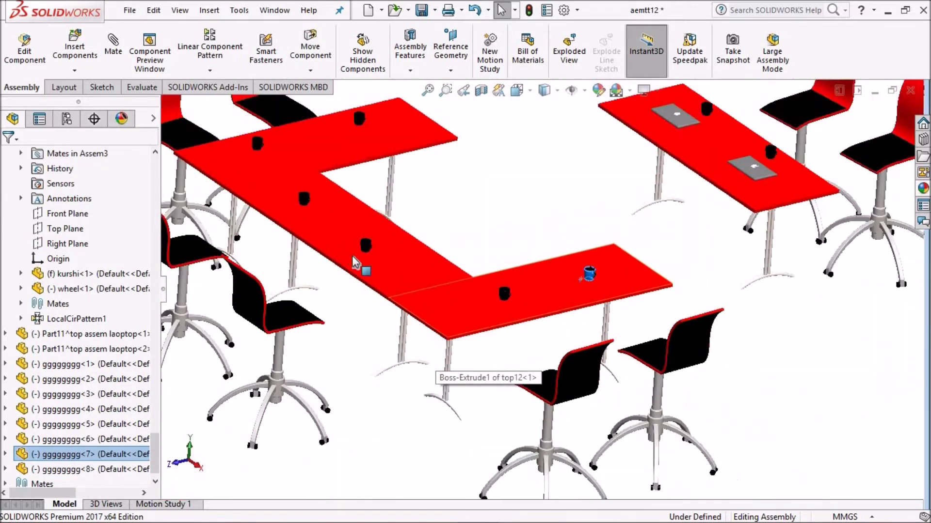
scroll(352, 255, "down", 5)
left_click(310, 71)
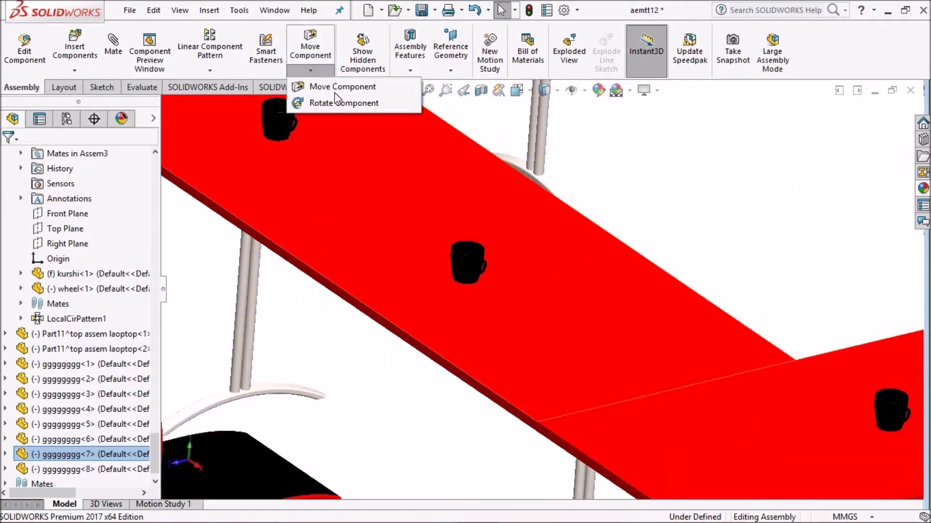
Step: Use Rotate Component to spin a mug so its handle faces a new direction
left_click(342, 102)
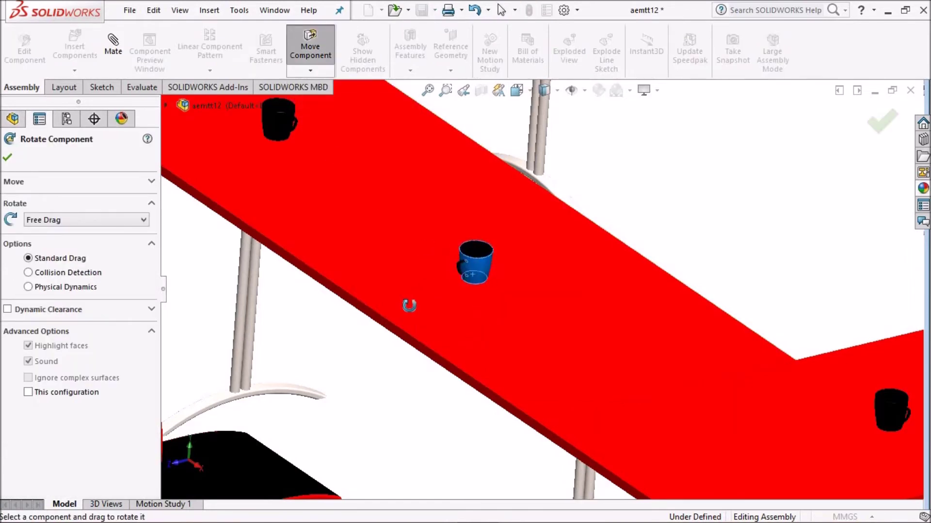
scroll(360, 279, "up", 3)
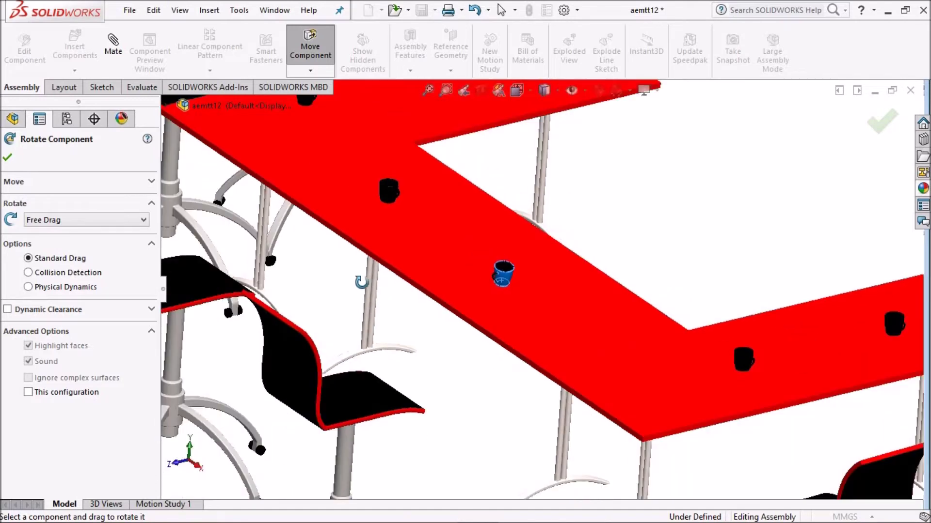
scroll(722, 201, "down", 2)
scroll(432, 195, "down", 2)
scroll(433, 195, "down", 2)
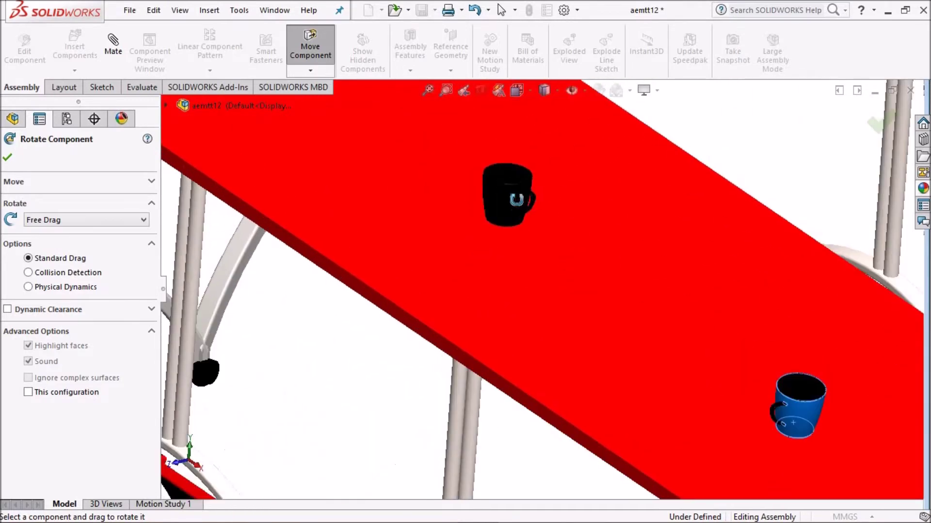
left_click_drag(504, 197, 476, 200)
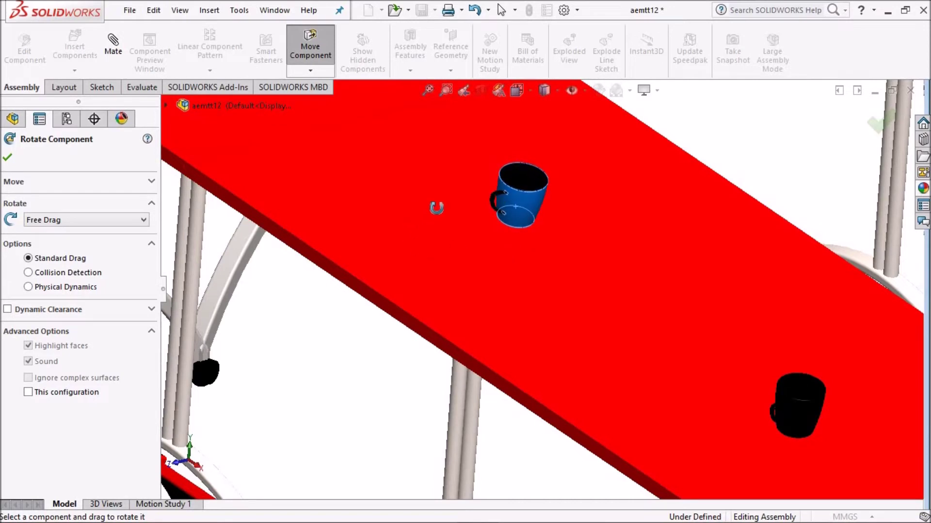
scroll(437, 206, "up", 3)
scroll(449, 174, "down", 4)
scroll(499, 218, "up", 4)
scroll(511, 236, "down", 3)
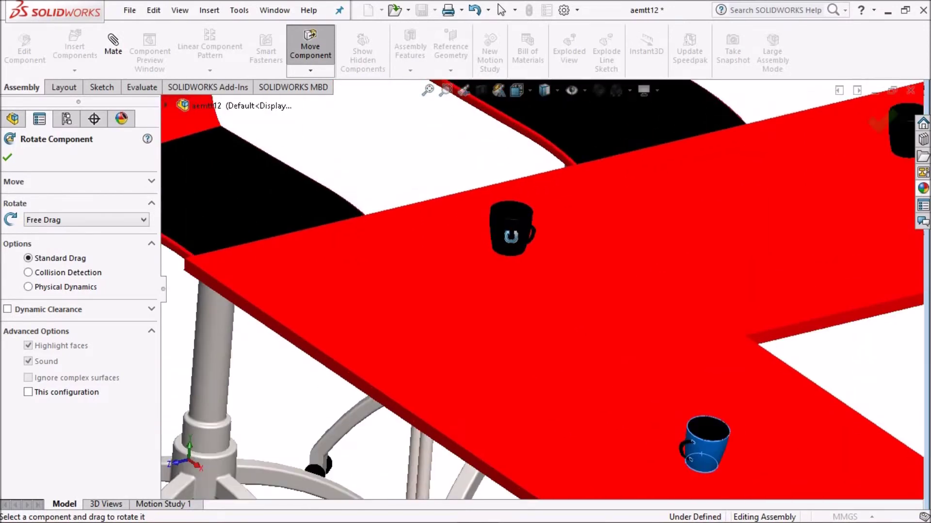
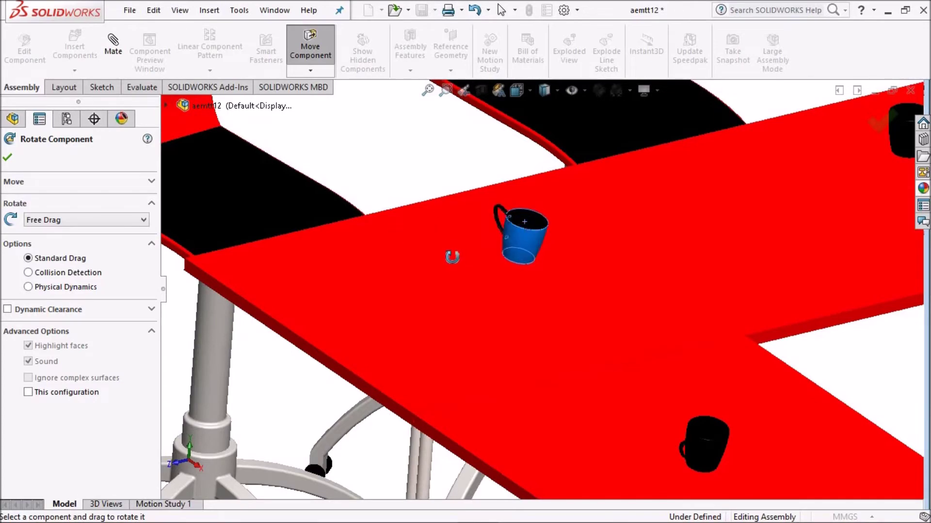
Step: Try to rotate the mug on the table; the fully defined mug stays fixed
middle_click_drag(452, 274, 684, 369)
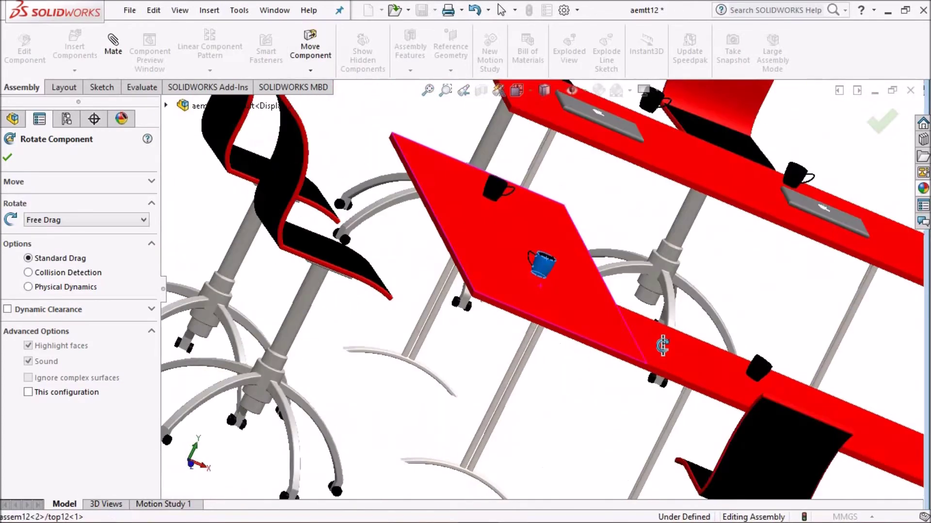
scroll(536, 284, "up", 3)
scroll(440, 262, "down", 3)
scroll(349, 257, "up", 3)
scroll(346, 222, "down", 4)
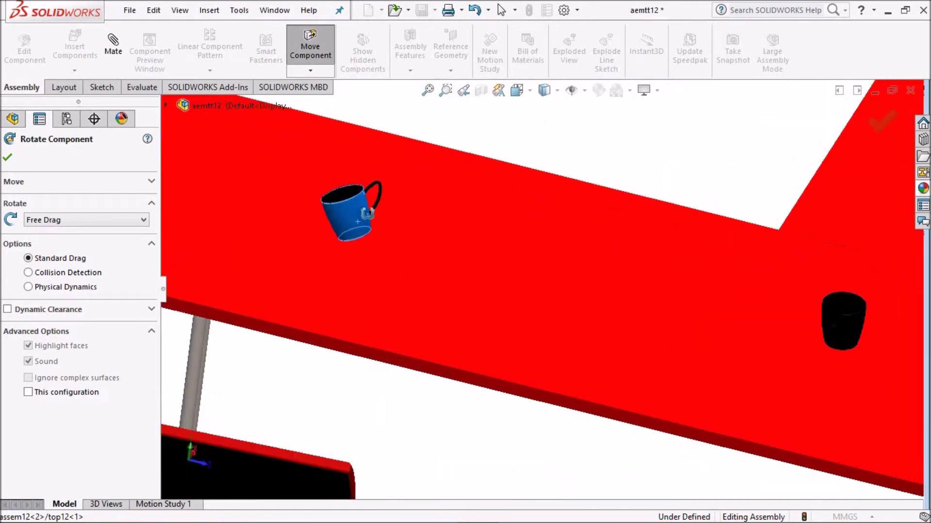
left_click_drag(398, 227, 354, 253)
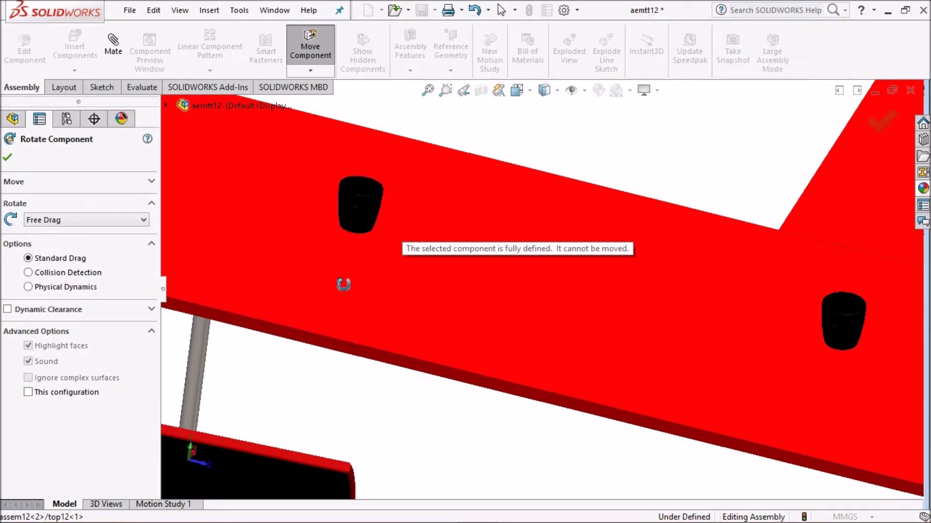
scroll(382, 303, "up", 5)
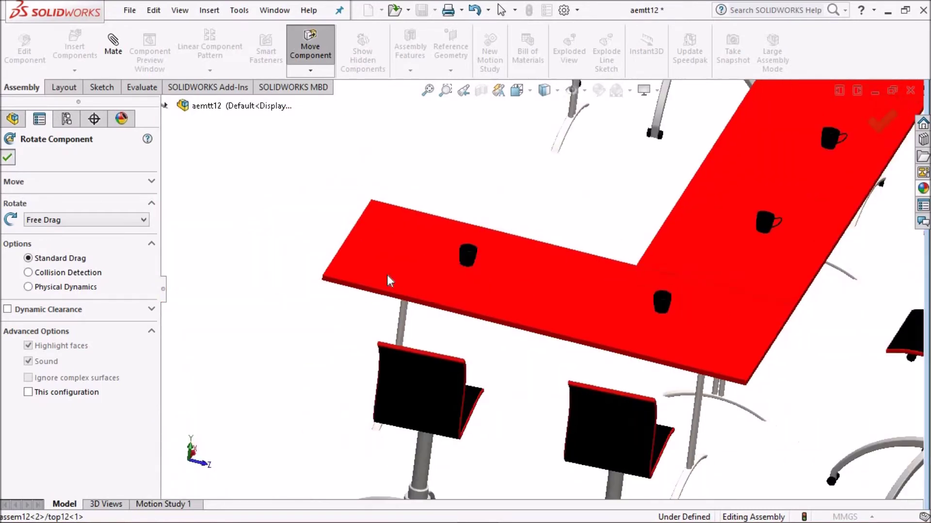
Step: Exit Rotate Component with Esc and select the red table top face
key("Escape")
scroll(482, 272, "down", 3)
scroll(495, 283, "down", 2)
scroll(515, 221, "up", 2)
scroll(453, 312, "down", 3)
left_click(483, 297)
scroll(499, 251, "down", 2)
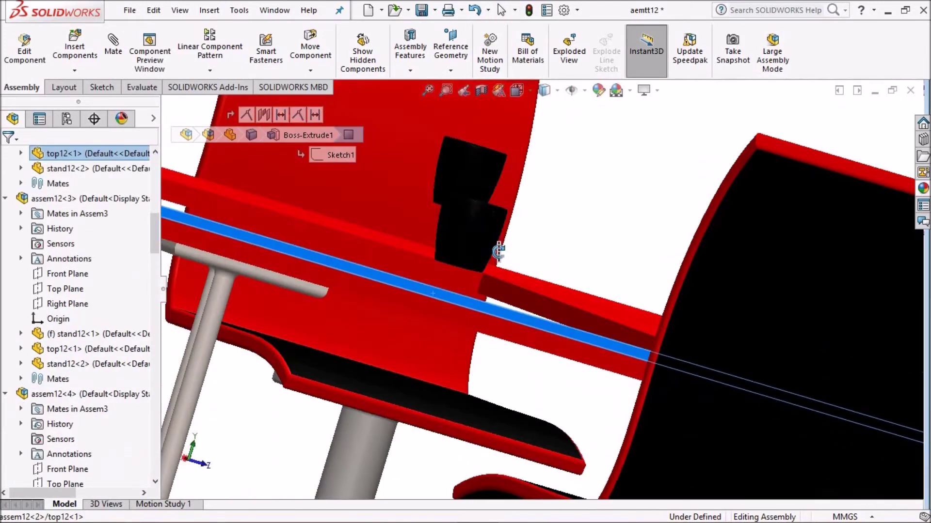
Step: Start a Mate from the table top face, try a mug face, and discard that tangent mate
middle_click_drag(498, 251, 501, 10)
left_click(113, 46)
scroll(495, 287, "up", 3)
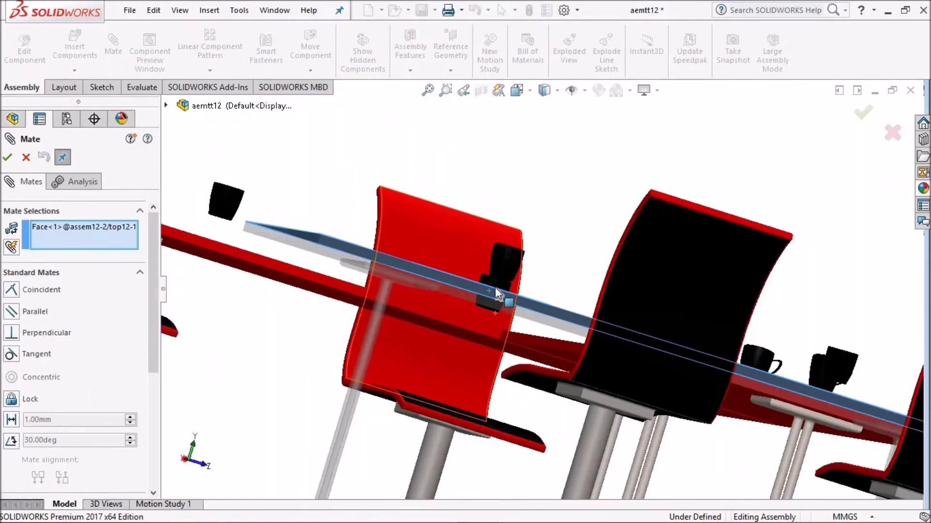
scroll(520, 293, "down", 3)
scroll(530, 278, "down", 3)
scroll(527, 309, "up", 3)
scroll(646, 245, "up", 3)
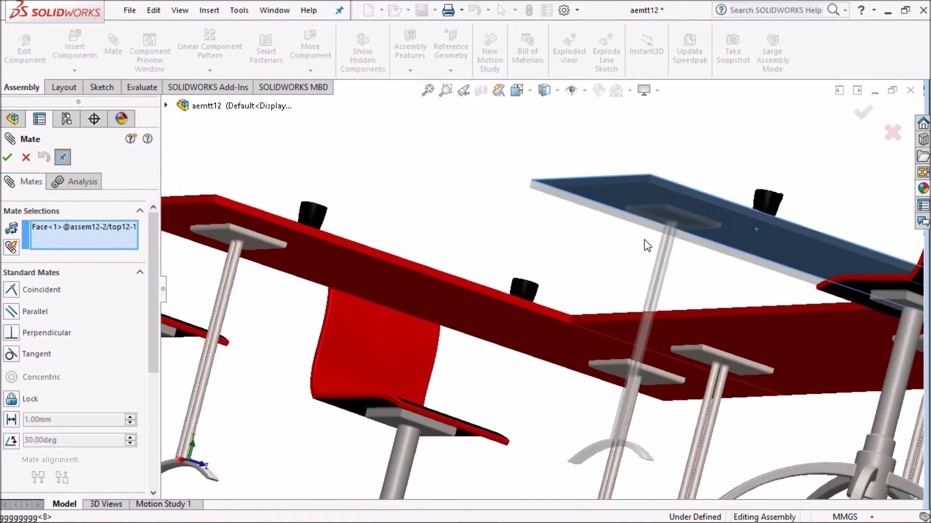
scroll(748, 228, "down", 3)
scroll(727, 208, "down", 2)
scroll(727, 170, "up", 2)
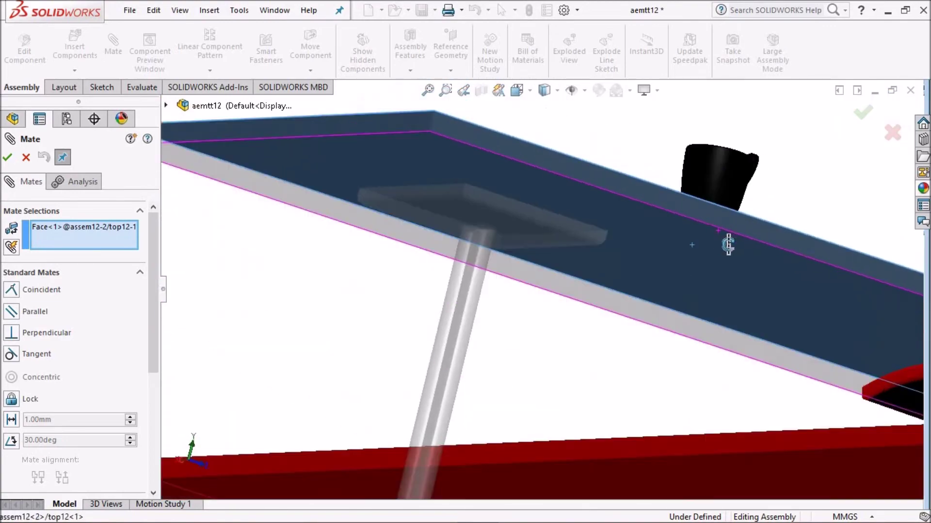
middle_click_drag(727, 243, 721, 204)
scroll(709, 221, "down", 2)
scroll(645, 266, "up", 3)
middle_click_drag(644, 266, 581, 286)
scroll(591, 290, "up", 3)
scroll(524, 323, "down", 3)
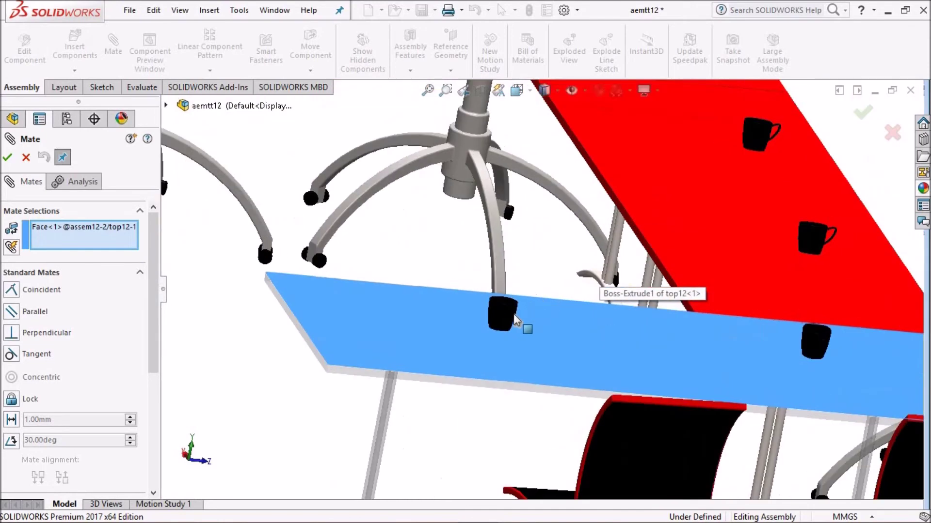
scroll(492, 329, "down", 2)
left_click(491, 328)
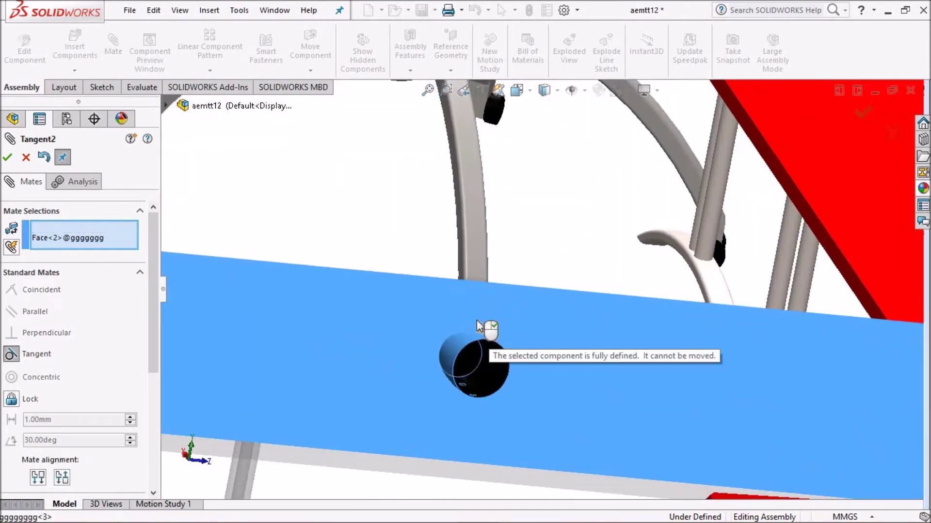
left_click(45, 160)
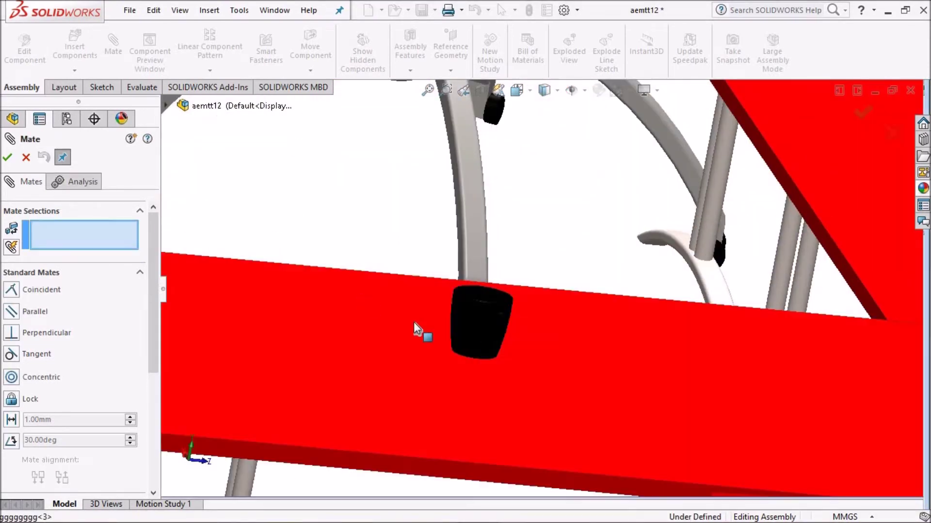
Step: Mate the first mug's bottom face tangent to the red table top
scroll(496, 336, "up", 3)
scroll(519, 261, "down", 3)
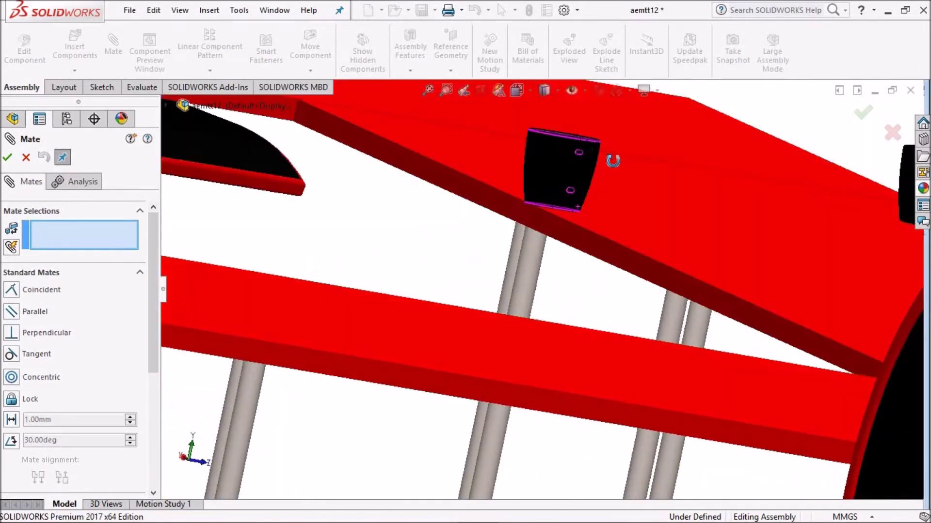
middle_click_drag(589, 213, 572, 225)
scroll(529, 214, "down", 3)
left_click(531, 222)
scroll(531, 222, "up", 3)
mouse_move(627, 210)
middle_mouse_down()
mouse_move(618, 281)
mouse_move(518, 385)
middle_mouse_up()
left_click(518, 389)
left_click(624, 411)
Step: Mate the next mug, beside the chair back, bottom face tangent to the table top
scroll(599, 424, "up", 3)
middle_click_drag(599, 424, 623, 332)
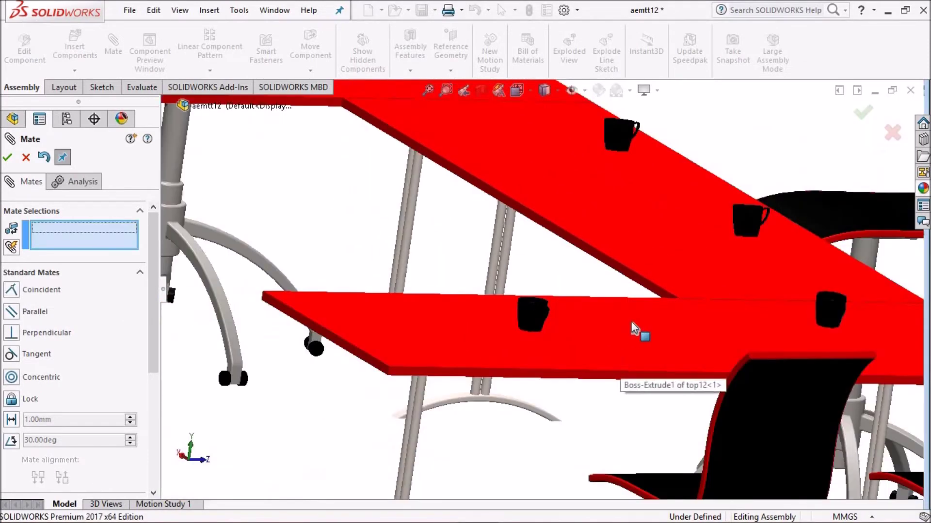
scroll(679, 320, "down", 2)
scroll(714, 304, "down", 2)
scroll(713, 301, "down", 2)
middle_click_drag(698, 308, 723, 301)
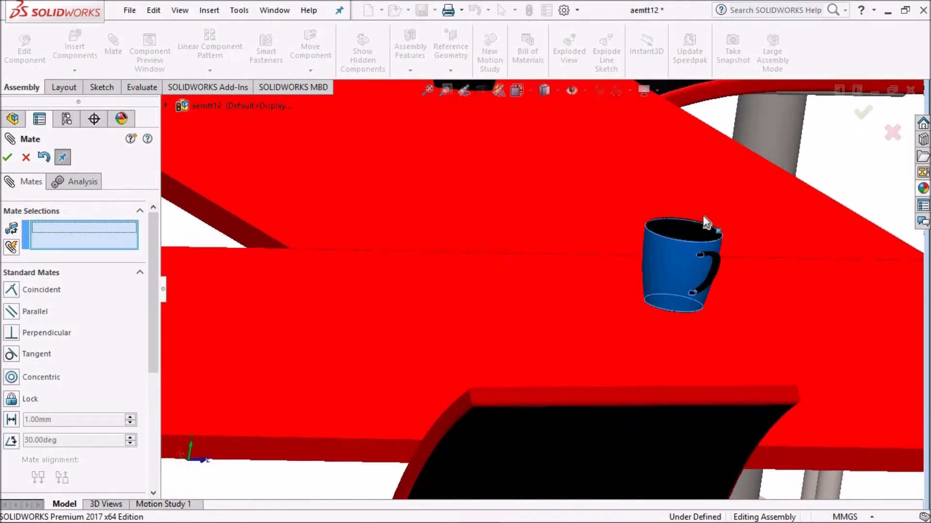
scroll(722, 301, "down", 3)
middle_click_drag(724, 238, 605, 228)
scroll(606, 228, "up", 3)
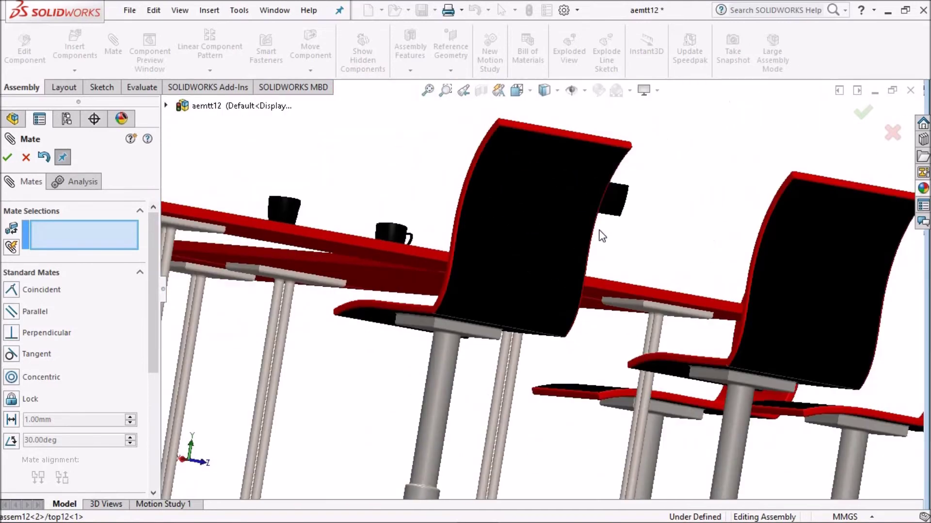
scroll(606, 218, "down", 3)
scroll(632, 311, "down", 2)
scroll(632, 312, "down", 2)
scroll(585, 354, "down", 2)
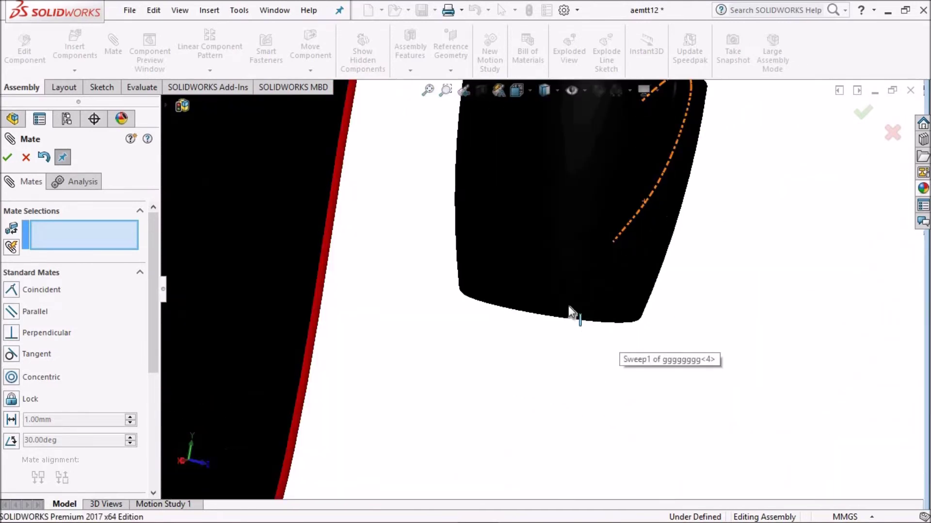
left_click(558, 313)
scroll(562, 319, "up", 3)
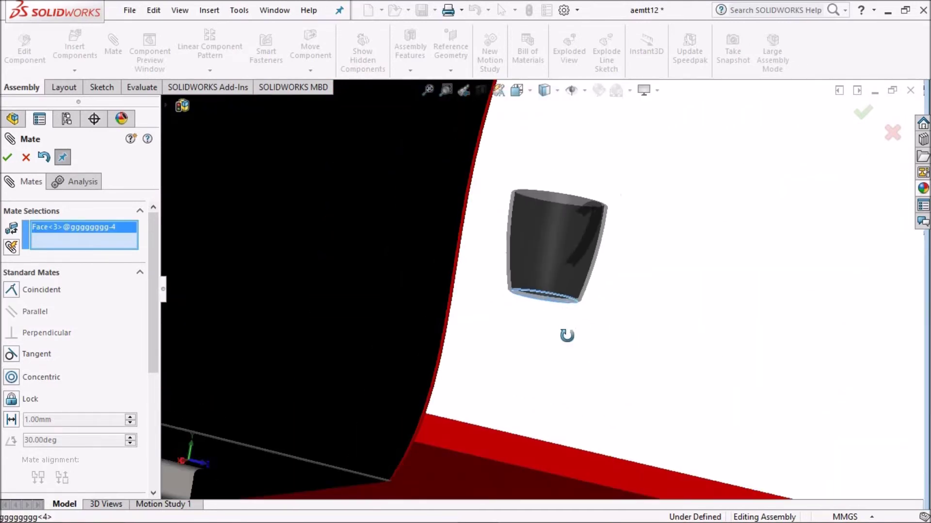
middle_click_drag(565, 333, 555, 371)
scroll(530, 346, "up", 3)
scroll(528, 328, "down", 2)
scroll(528, 328, "up", 2)
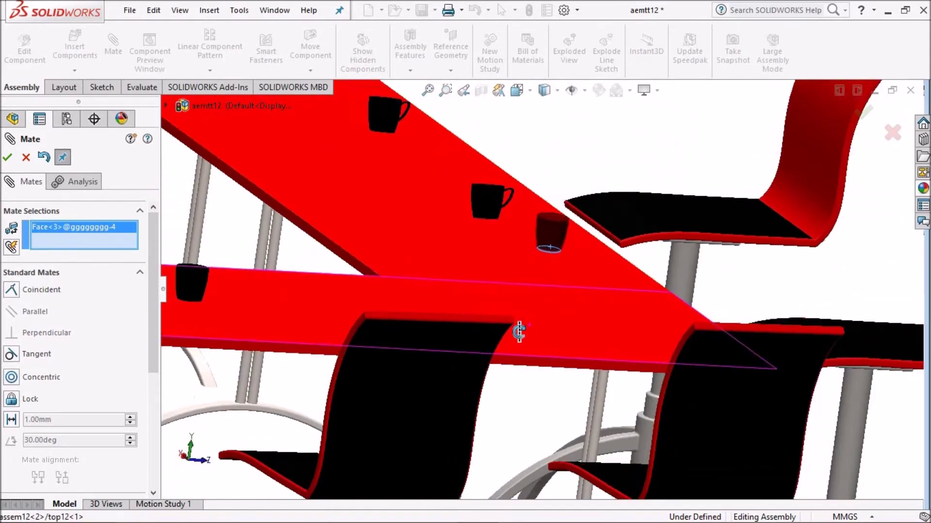
scroll(543, 311, "down", 1)
left_click(545, 311)
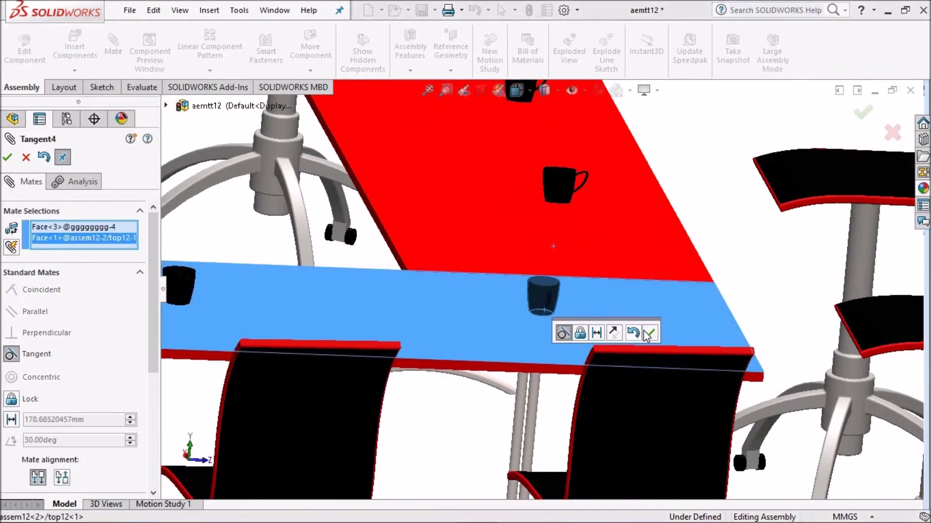
key("Return")
mouse_move(598, 229)
middle_mouse_down()
mouse_move(669, 228)
mouse_move(605, 240)
middle_mouse_up()
Step: Seat a third mug with its bottom face tangent to the table top
scroll(522, 302, "down", 2)
mouse_move(521, 301)
middle_mouse_down()
mouse_move(501, 289)
mouse_move(494, 316)
mouse_move(521, 312)
middle_mouse_up()
scroll(727, 257, "up", 5)
scroll(679, 249, "down", 3)
scroll(679, 245, "down", 2)
mouse_move(679, 245)
middle_mouse_down()
mouse_move(699, 242)
mouse_move(374, 347)
mouse_move(383, 335)
mouse_move(361, 319)
middle_mouse_up()
scroll(421, 283, "down", 4)
left_click(461, 256)
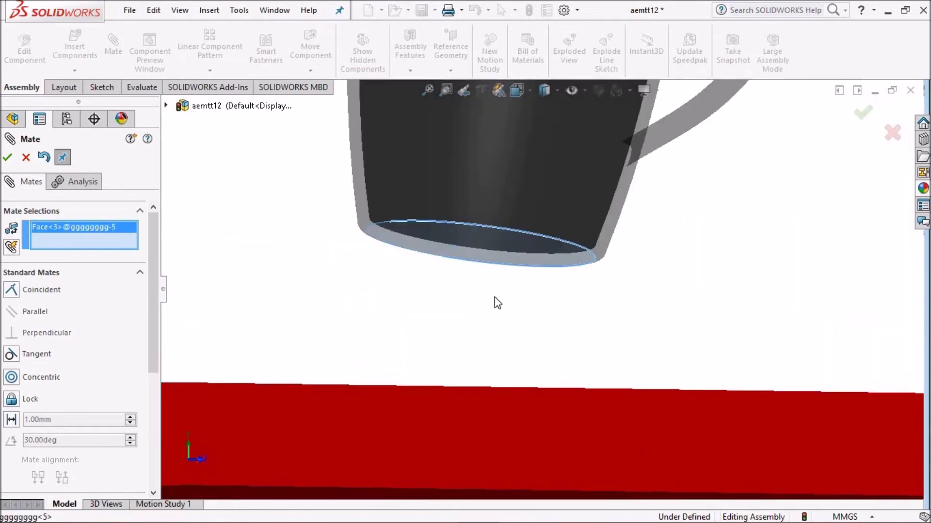
scroll(558, 289, "up", 3)
mouse_move(560, 293)
middle_mouse_down()
mouse_move(557, 342)
mouse_move(513, 336)
middle_mouse_up()
left_click(512, 336)
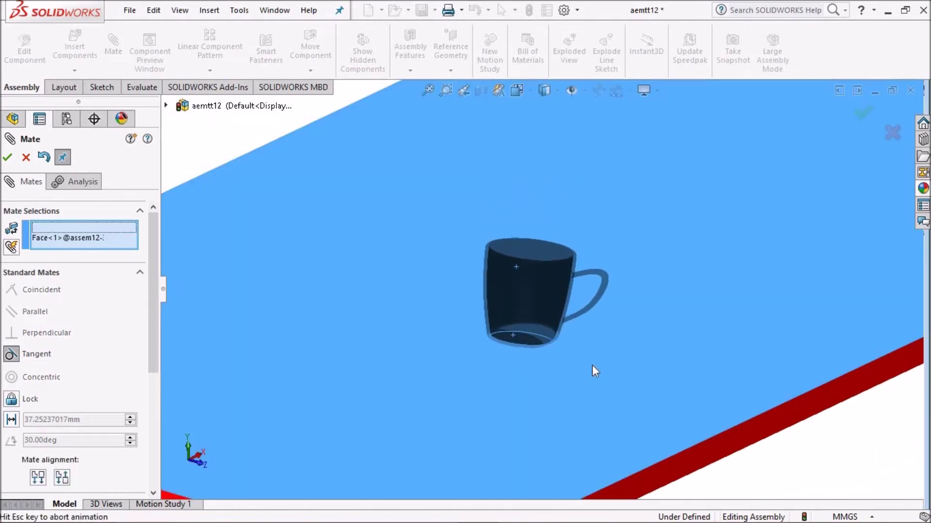
left_click(621, 361)
Step: Clear a wrongly picked face of another mug from the mate selection
scroll(749, 205, "up", 3)
scroll(568, 274, "down", 3)
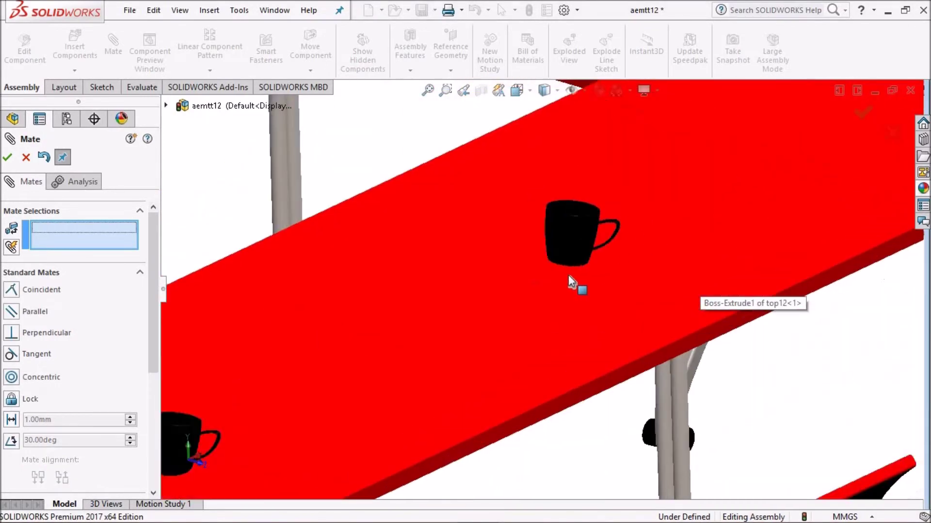
scroll(583, 238, "down", 2)
left_click(583, 237)
scroll(566, 281, "up", 3)
scroll(560, 290, "up", 2)
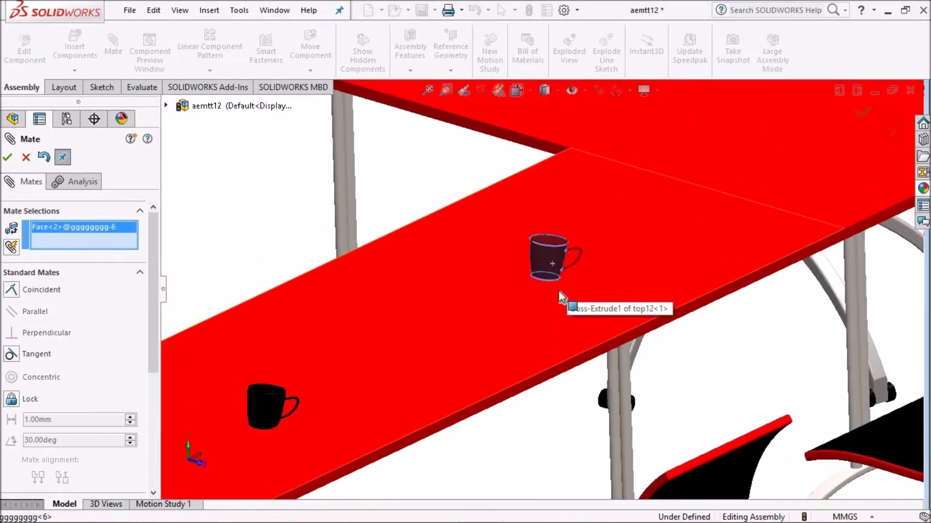
left_click(153, 255)
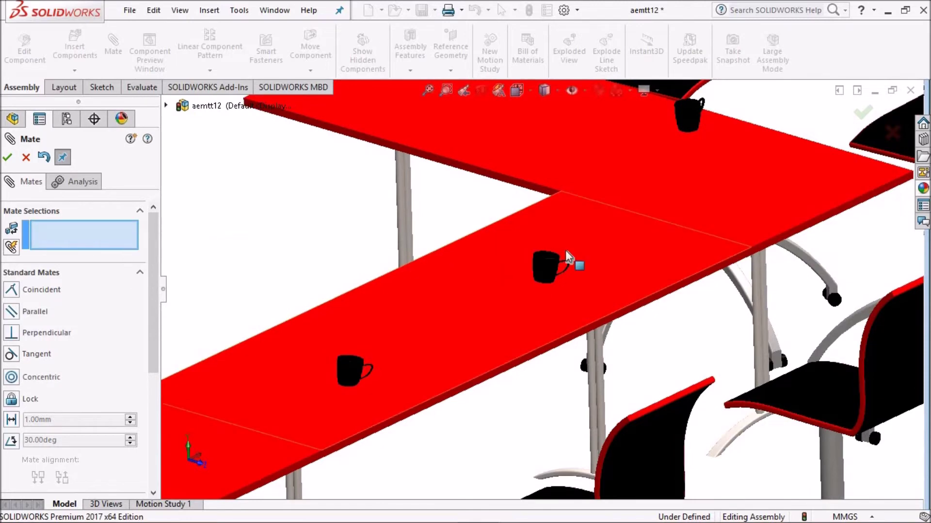
Step: Mate that mug's bottom face tangent to the table top and accept it
scroll(565, 250, "down", 3)
scroll(556, 254, "down", 1)
scroll(556, 254, "up", 2)
scroll(541, 203, "up", 2)
scroll(540, 201, "up", 2)
scroll(565, 218, "down", 3)
scroll(532, 223, "up", 2)
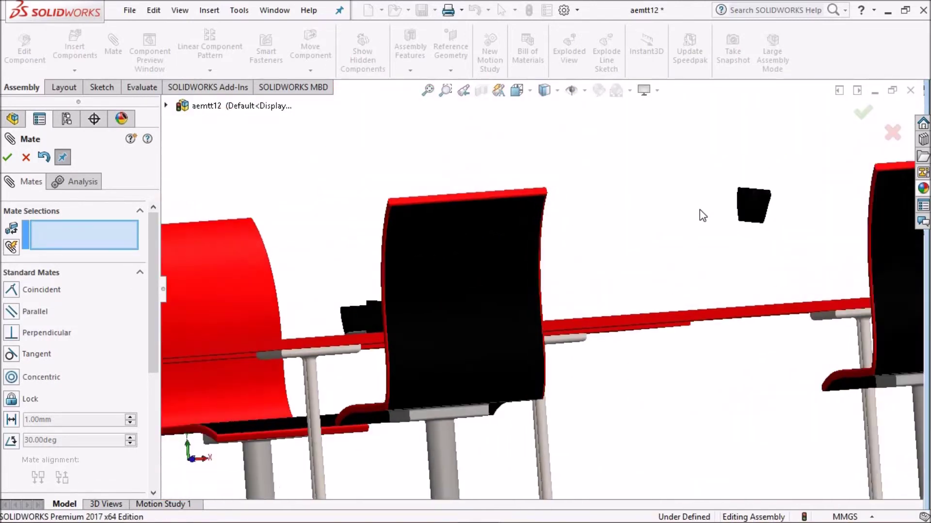
scroll(699, 210, "down", 3)
scroll(623, 318, "down", 2)
left_click(613, 298)
mouse_move(609, 293)
middle_mouse_down()
mouse_move(618, 295)
mouse_move(565, 369)
mouse_move(561, 358)
middle_mouse_up()
scroll(599, 341, "up", 3)
left_click(554, 347)
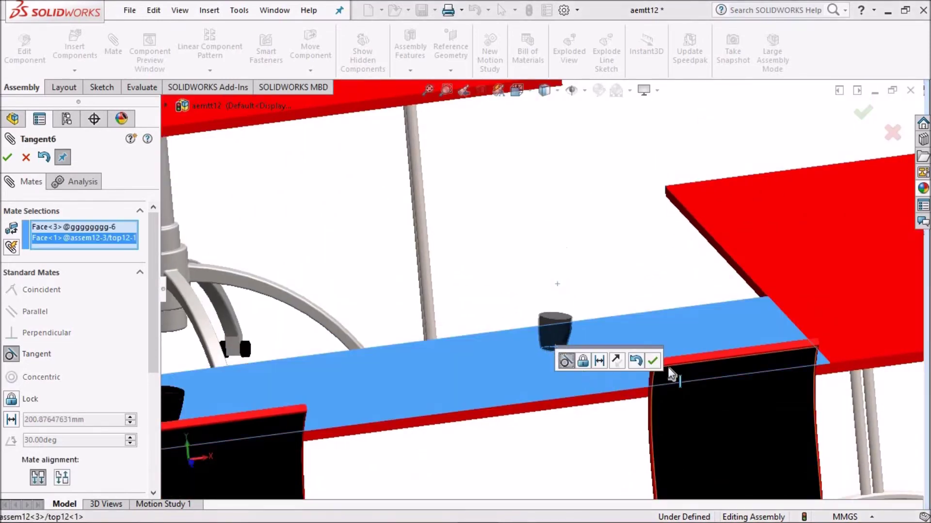
left_click(653, 361)
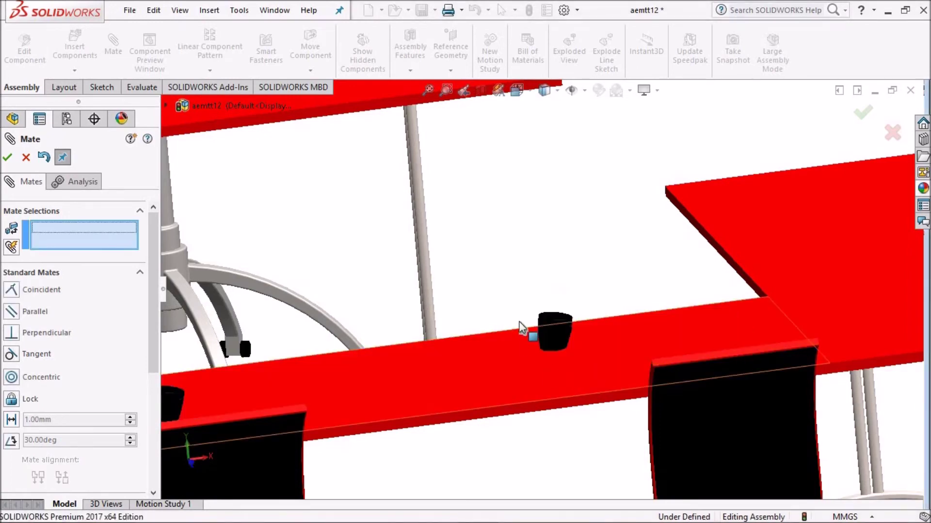
scroll(543, 289, "up", 5)
scroll(543, 290, "down", 2)
Step: Undo the previous mug mate and orbit close in on the mug and table top
scroll(543, 290, "down", 4)
scroll(543, 290, "down", 3)
middle_click_drag(553, 297, 224, 229)
left_click(43, 156)
mouse_move(68, 152)
middle_mouse_down()
mouse_move(477, 293)
mouse_move(592, 306)
mouse_move(623, 270)
mouse_move(630, 228)
middle_mouse_up()
scroll(607, 293, "down", 4)
scroll(554, 307, "down", 5)
scroll(592, 309, "up", 3)
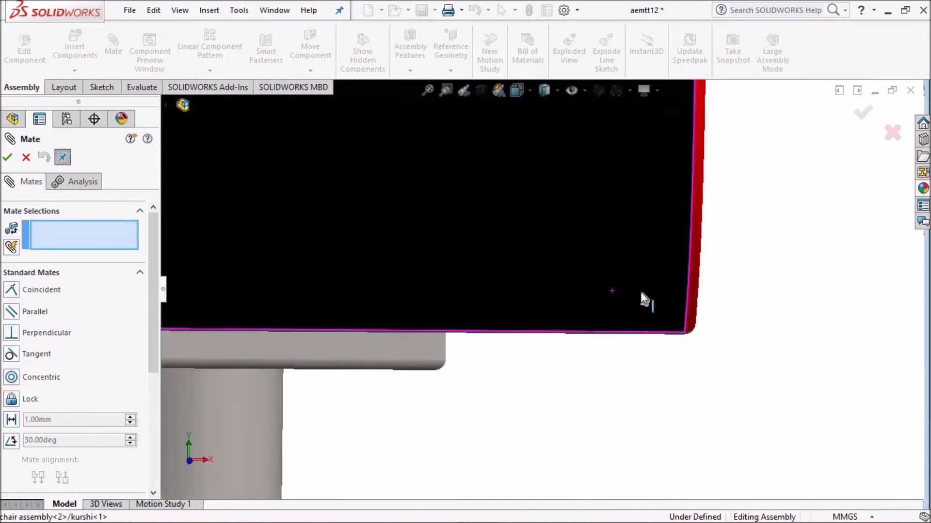
scroll(642, 298, "up", 3)
scroll(601, 212, "up", 2)
middle_click_drag(551, 240, 488, 217)
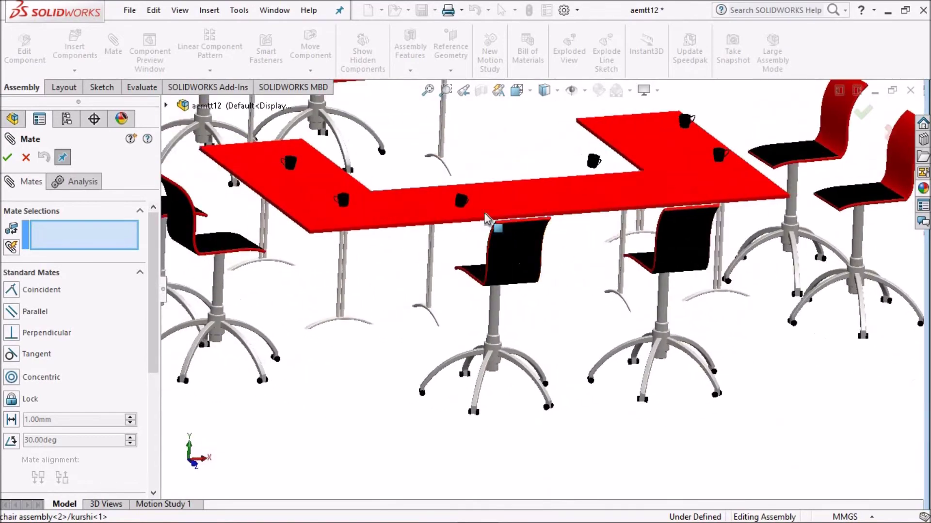
scroll(437, 233, "down", 3)
scroll(322, 276, "up", 2)
scroll(322, 277, "down", 2)
scroll(583, 270, "down", 3)
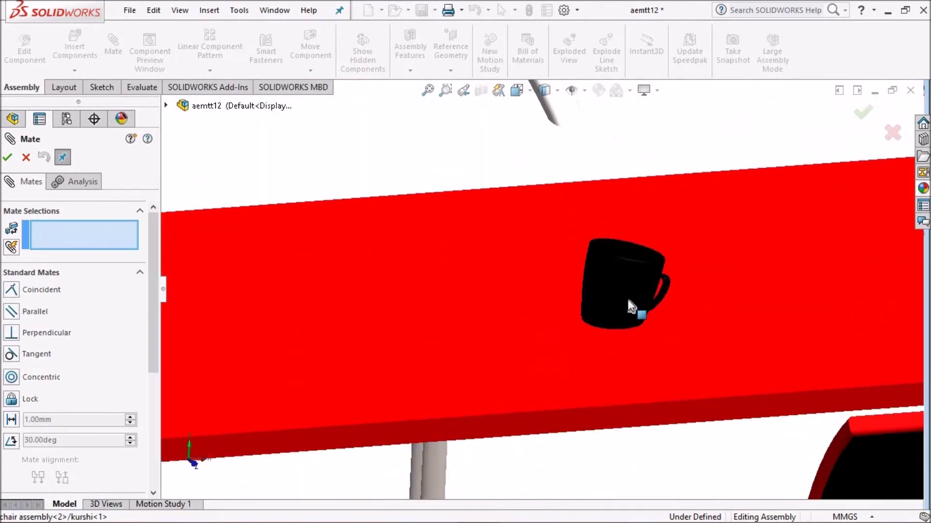
scroll(609, 257, "down", 2)
mouse_move(609, 256)
middle_mouse_down()
mouse_move(626, 118)
mouse_move(637, 223)
mouse_move(599, 244)
middle_mouse_up()
scroll(572, 255, "up", 3)
mouse_move(544, 267)
middle_mouse_down()
mouse_move(542, 204)
mouse_move(557, 240)
mouse_move(536, 289)
mouse_move(576, 228)
mouse_move(571, 253)
mouse_move(534, 274)
mouse_move(536, 239)
mouse_move(532, 261)
mouse_move(540, 239)
mouse_move(453, 359)
middle_mouse_up()
scroll(449, 357, "up", 3)
scroll(446, 349, "down", 5)
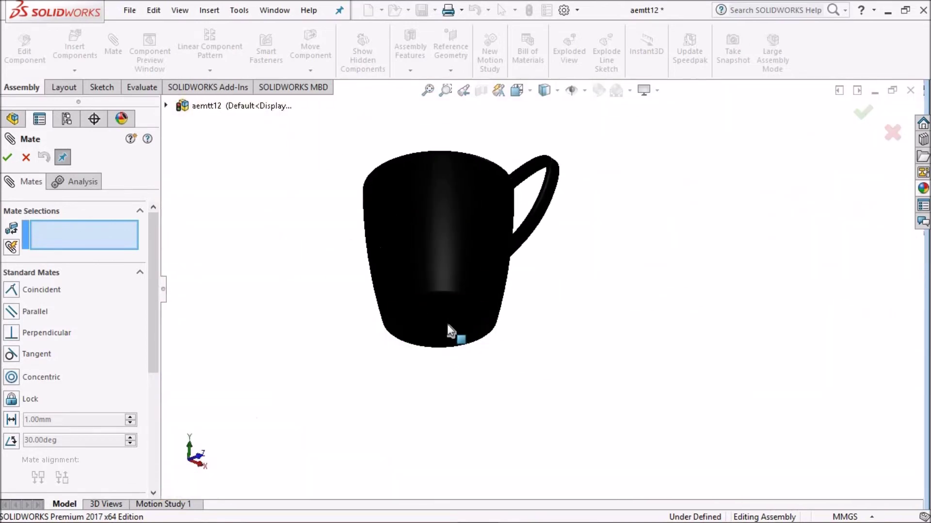
Step: Mate the mug's bottom face tangent to the front table's top face
left_click(449, 325)
scroll(641, 235, "up", 3)
scroll(647, 221, "up", 3)
scroll(647, 221, "up", 3)
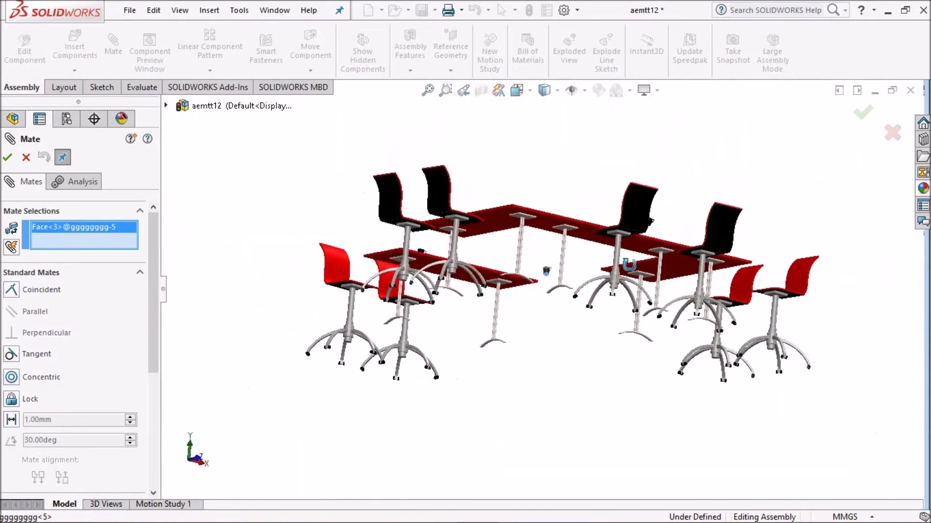
scroll(569, 305, "down", 3)
scroll(569, 304, "down", 3)
scroll(569, 304, "down", 3)
scroll(570, 304, "up", 3)
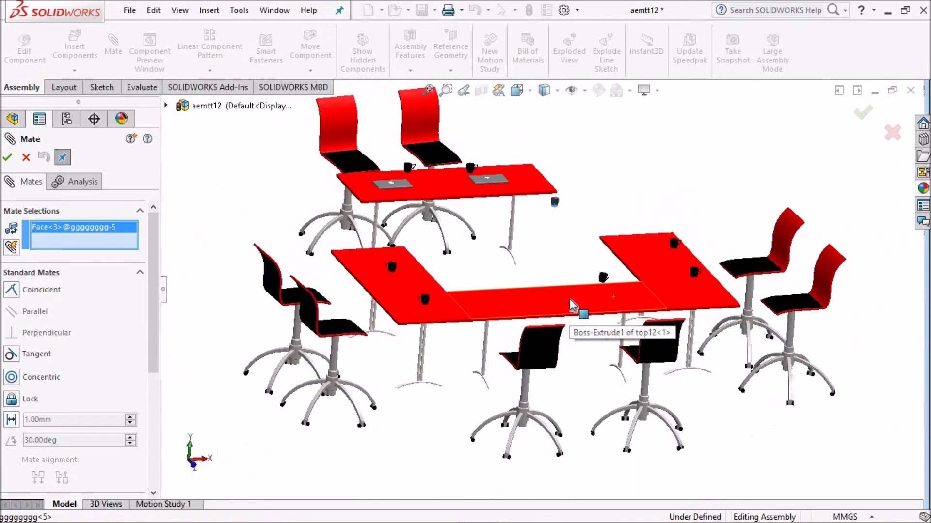
scroll(569, 299, "down", 3)
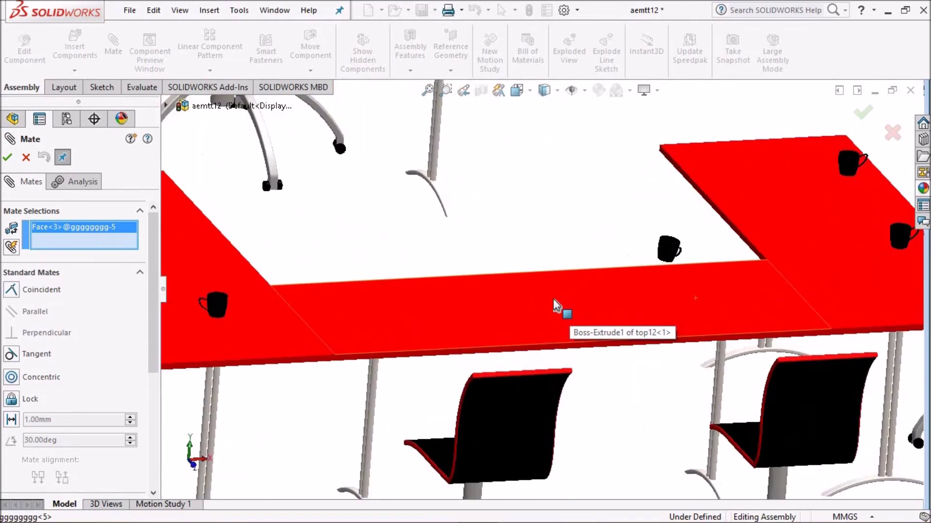
scroll(553, 299, "down", 2)
scroll(555, 303, "up", 3)
scroll(534, 290, "down", 1)
scroll(535, 300, "down", 2)
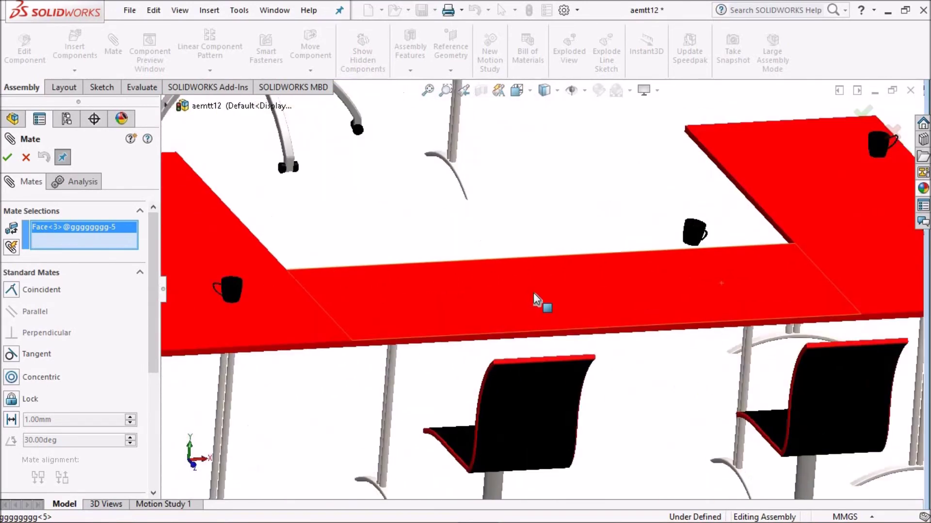
left_click(536, 292)
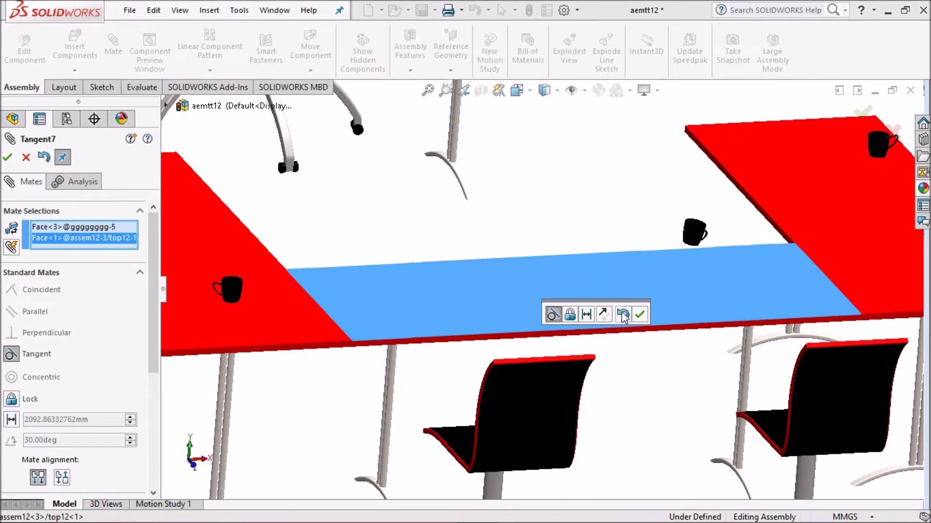
left_click(639, 315)
Step: Orbit to a frontal room view and close the Mate PropertyManager
scroll(531, 239, "up", 5)
middle_click_drag(552, 262, 536, 260)
scroll(582, 243, "down", 2)
scroll(593, 233, "down", 2)
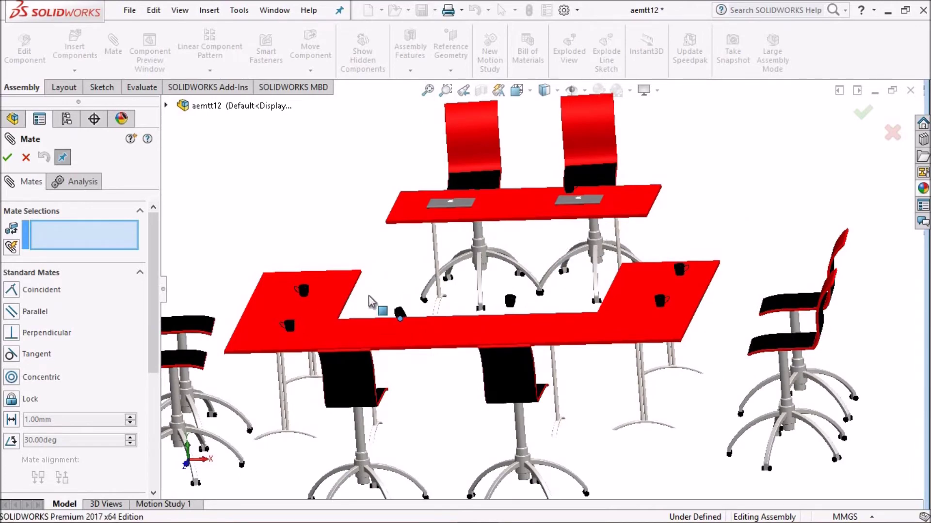
left_click(27, 159)
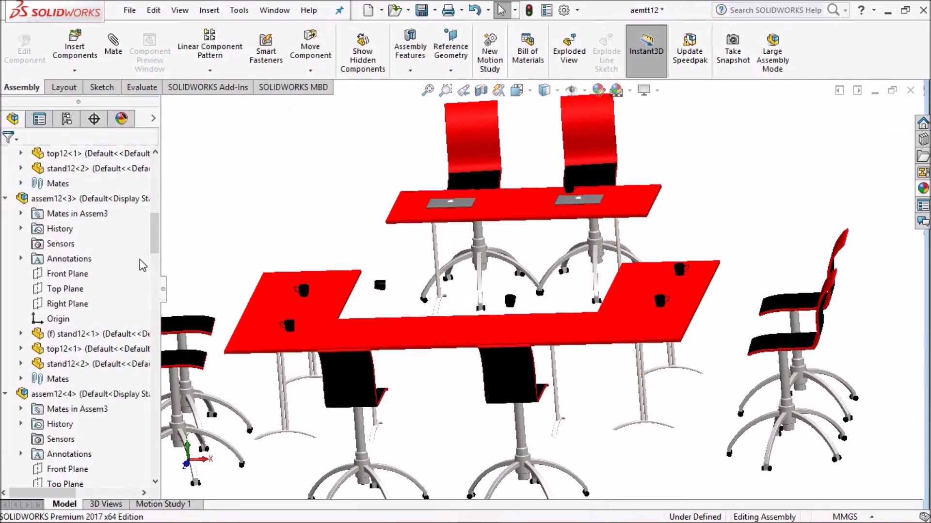
left_click_drag(156, 276, 153, 497)
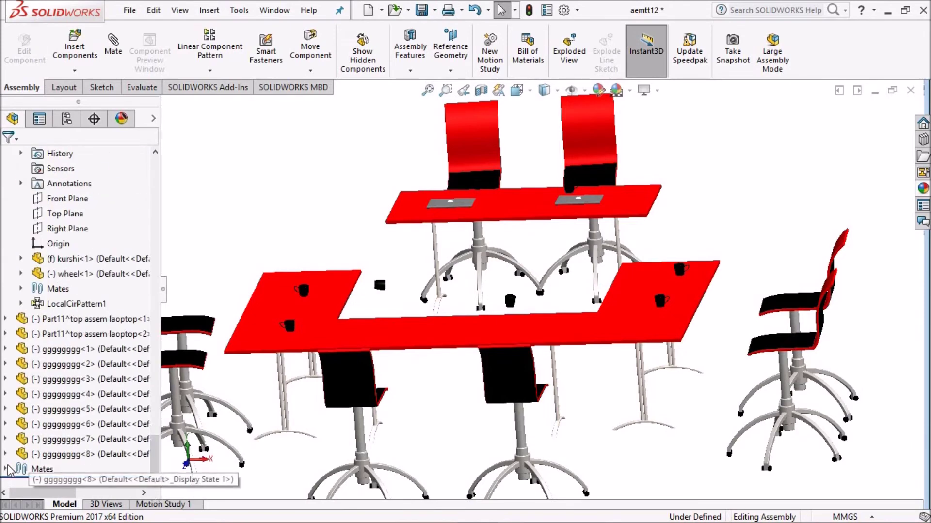
Step: Expand the Mates folder and delete the Tangent5 mate between the middle table and a mug
left_click(6, 469)
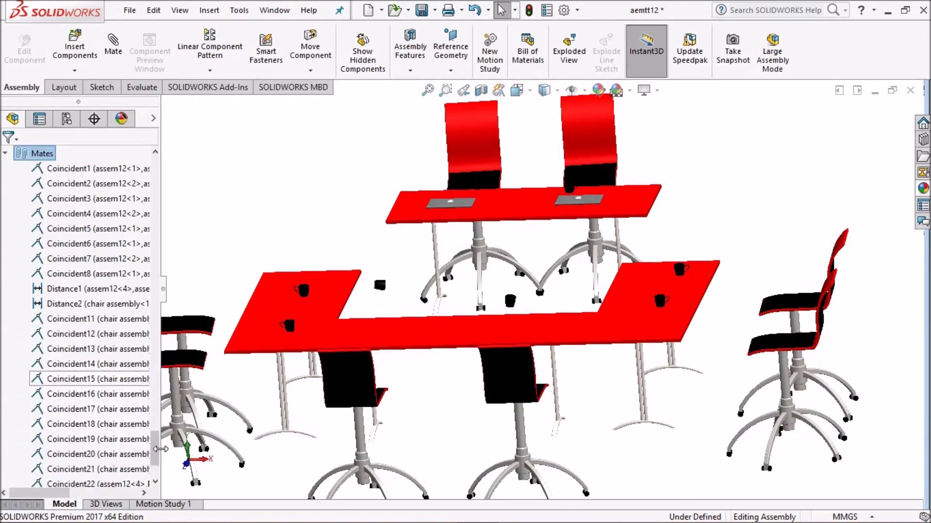
left_click_drag(155, 450, 117, 466)
right_click(118, 472)
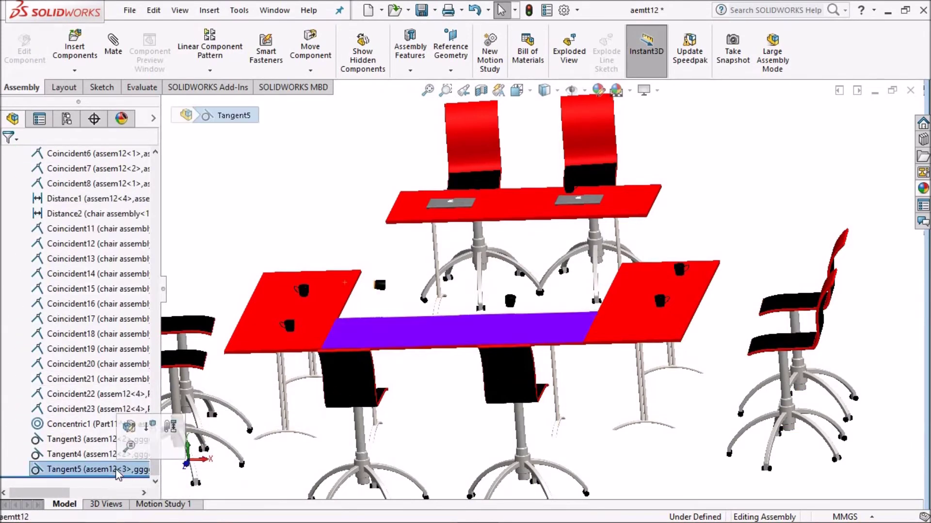
left_click(152, 330)
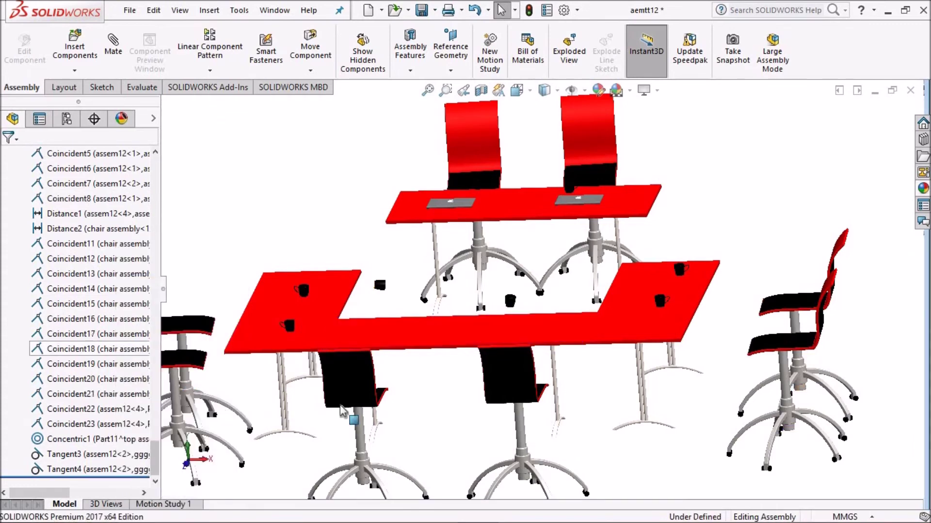
scroll(382, 301, "down", 3)
scroll(441, 284, "down", 5)
left_click(439, 248)
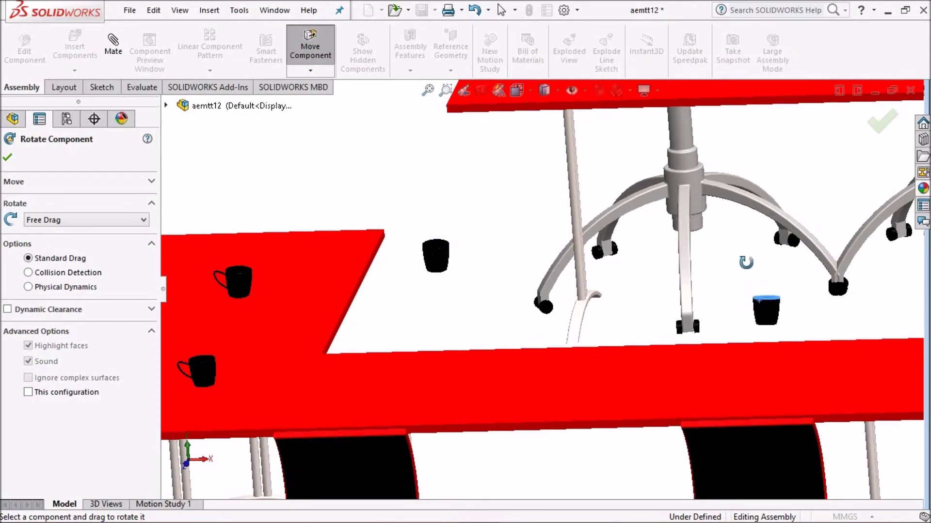
Step: Free-drag rotate the loose cup so its handle faces forward, then exit rotation
scroll(445, 265, "down", 5)
mouse_move(459, 245)
left_mouse_down()
mouse_move(511, 232)
mouse_move(465, 234)
left_mouse_up()
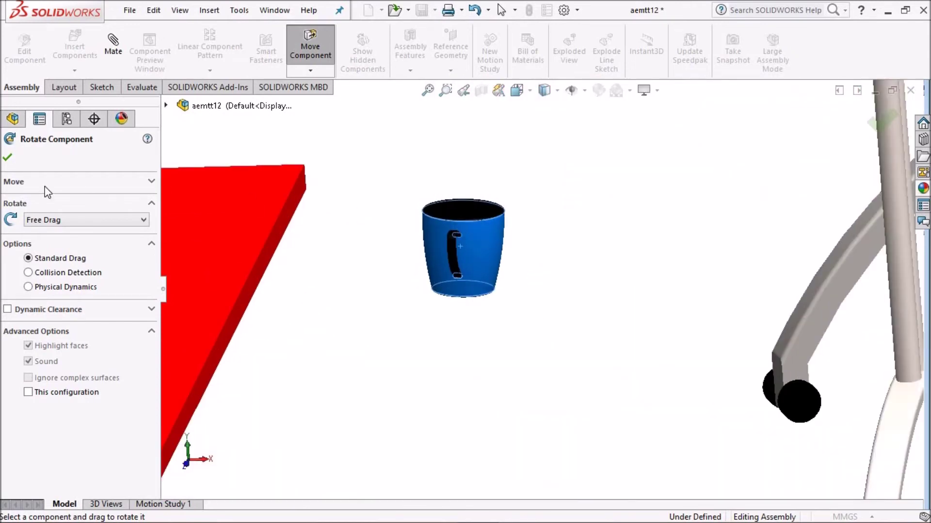
key("Escape")
scroll(507, 315, "down", 2)
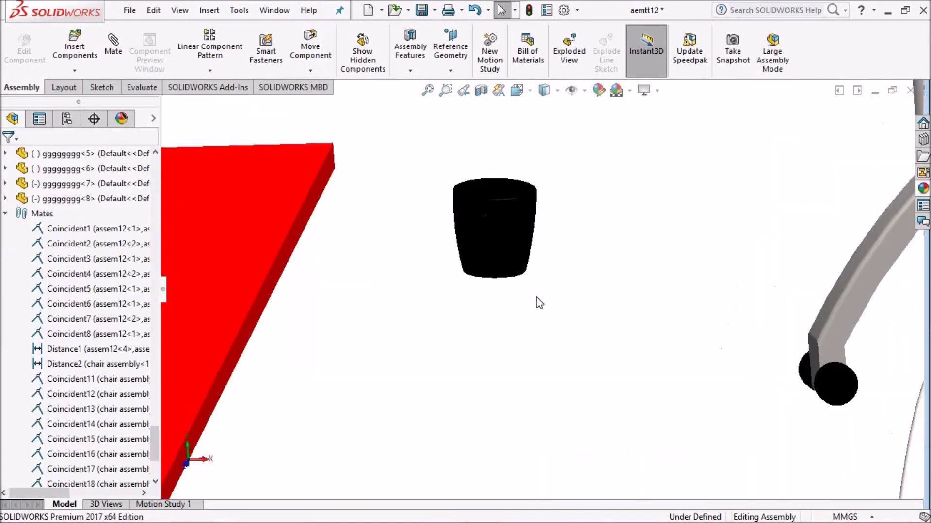
Step: Move the loose black cup upward in the scene
scroll(537, 298, "up", 5)
scroll(529, 293, "down", 3)
scroll(528, 295, "up", 5)
mouse_move(545, 291)
middle_mouse_down()
mouse_move(546, 312)
mouse_move(536, 271)
mouse_move(529, 276)
mouse_move(504, 254)
middle_mouse_up()
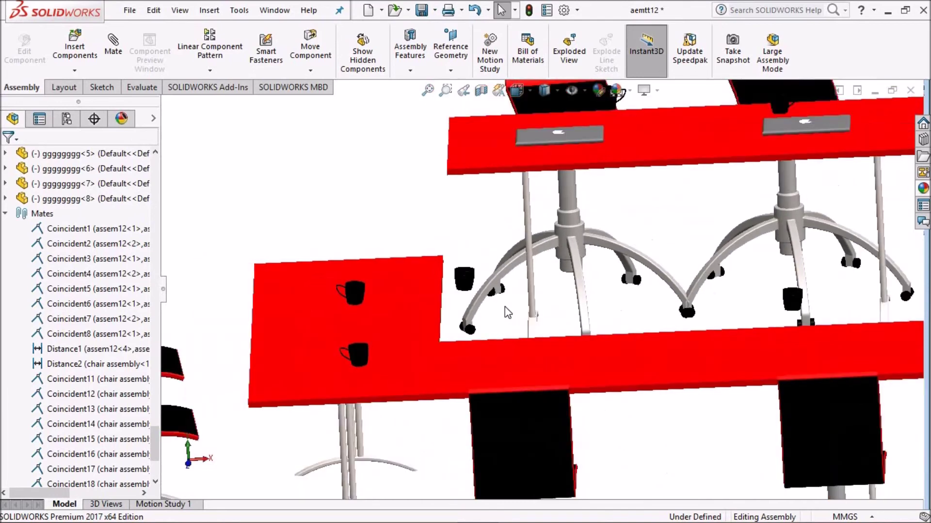
scroll(501, 253, "down", 2)
scroll(499, 252, "down", 2)
left_click_drag(499, 251, 513, 187)
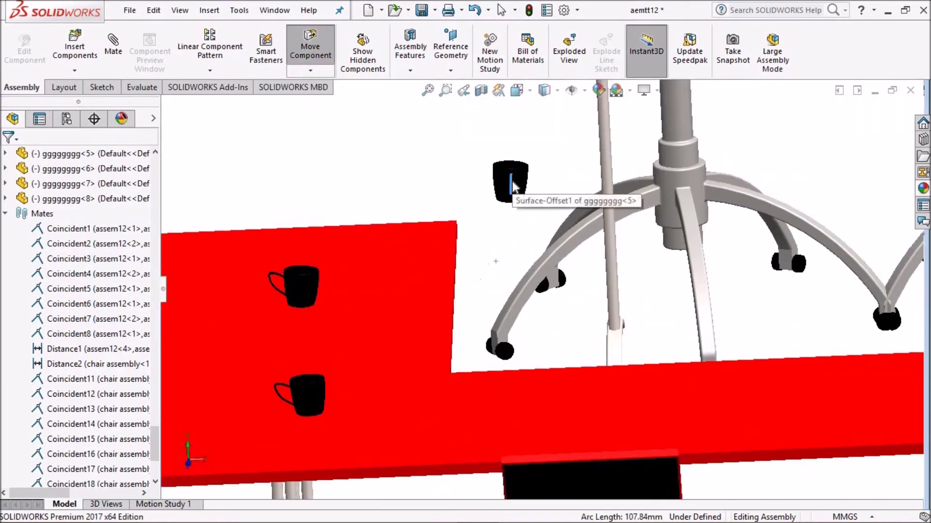
key("Escape")
Step: Drag the cup up toward the back table
middle_click_drag(512, 182, 483, 251)
scroll(482, 252, "up", 3)
scroll(515, 243, "down", 3)
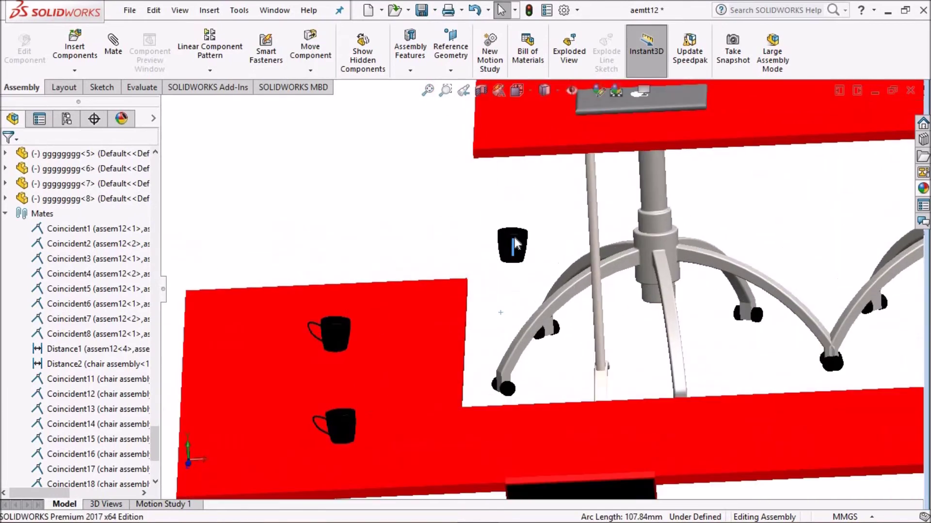
left_click(514, 188)
middle_click_drag(516, 192, 707, 270)
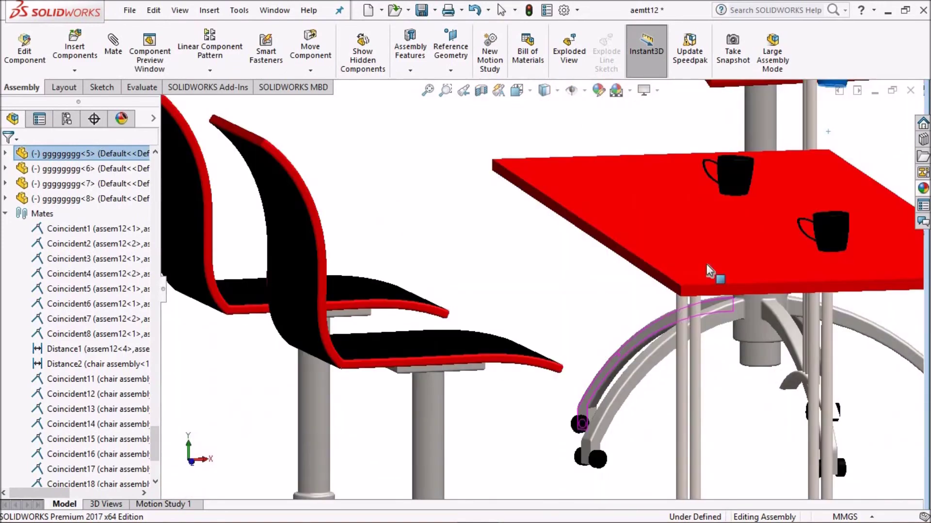
scroll(707, 270, "up", 3)
scroll(586, 216, "down", 3)
middle_click_drag(586, 217, 598, 208)
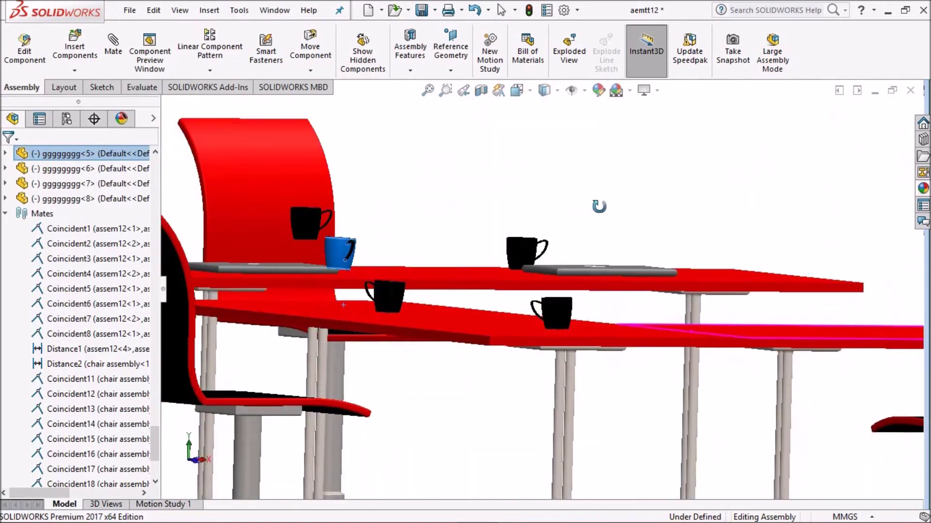
scroll(342, 307, "down", 2)
scroll(341, 308, "down", 5)
key("Escape")
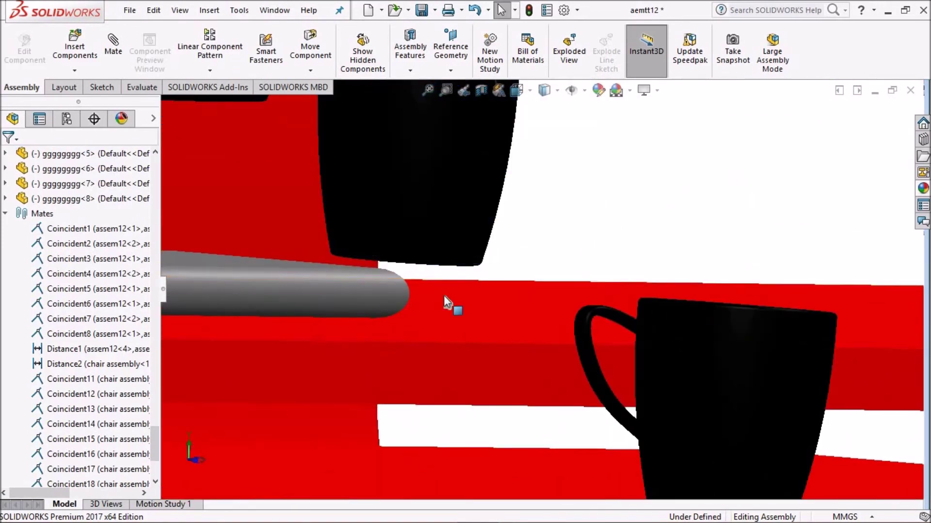
scroll(429, 293, "down", 2)
scroll(427, 291, "up", 2)
scroll(443, 268, "up", 2)
scroll(457, 264, "up", 3)
scroll(561, 234, "up", 3)
middle_click_drag(615, 280, 647, 254)
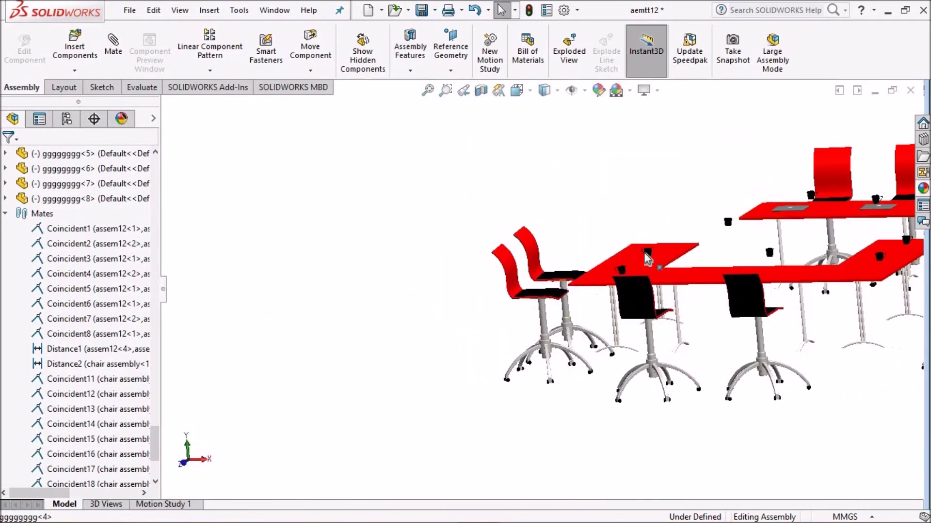
scroll(650, 257, "down", 3)
scroll(647, 252, "up", 5)
scroll(643, 257, "down", 3)
scroll(586, 331, "down", 3)
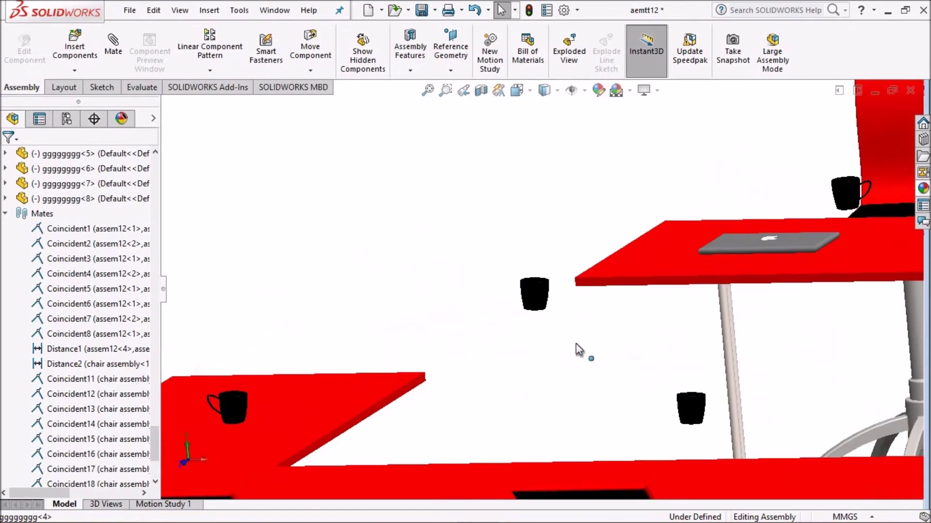
scroll(549, 323, "down", 3)
scroll(538, 313, "up", 3)
left_click_drag(525, 281, 528, 208)
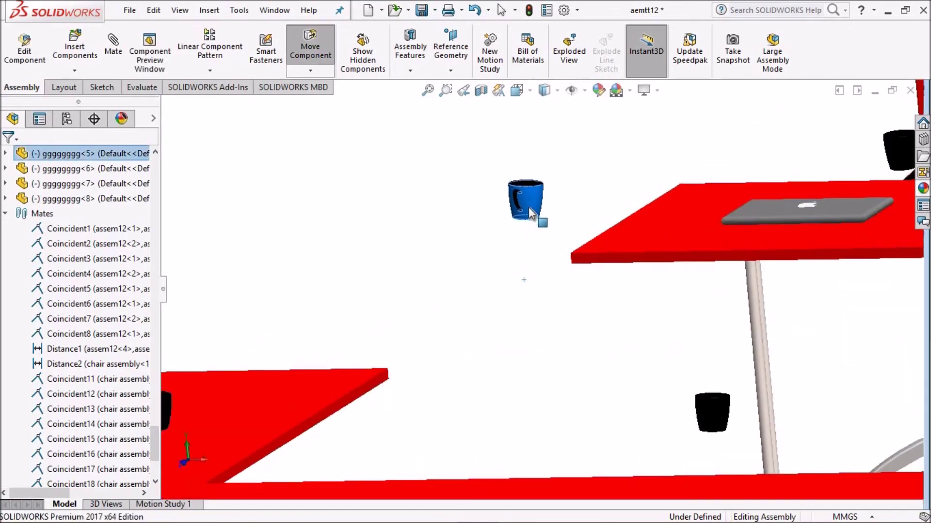
left_click(501, 291)
Step: Move the mug to a new spot near the chair
scroll(531, 257, "down", 2)
left_click(542, 154)
mouse_move(542, 153)
middle_mouse_down()
mouse_move(573, 237)
mouse_move(528, 270)
mouse_move(548, 248)
middle_mouse_up()
scroll(339, 361, "down", 2)
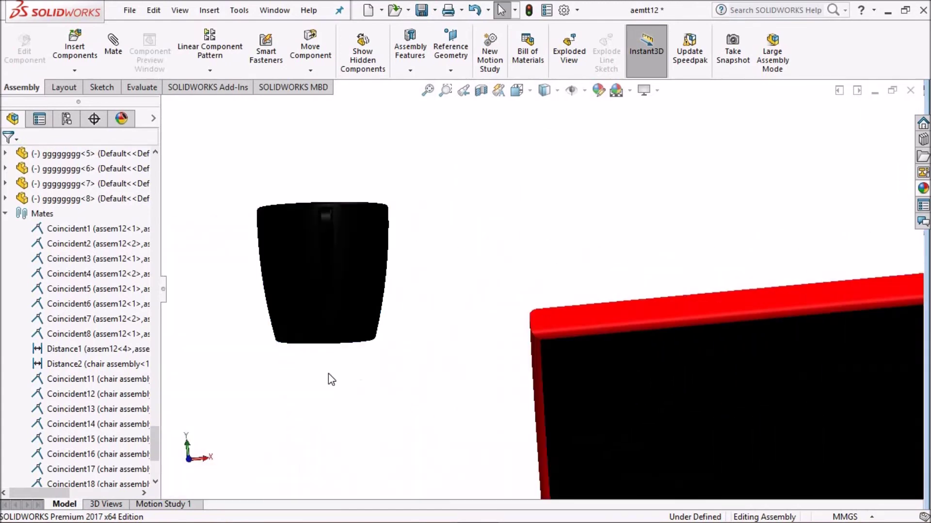
left_click(333, 378)
scroll(355, 355, "down", 3)
scroll(440, 326, "down", 1)
scroll(436, 264, "up", 2)
scroll(519, 322, "up", 1)
scroll(539, 277, "up", 3)
scroll(547, 247, "up", 3)
mouse_move(547, 247)
middle_mouse_down()
mouse_move(562, 291)
mouse_move(610, 297)
mouse_move(654, 348)
mouse_move(558, 320)
middle_mouse_up()
scroll(572, 311, "down", 3)
scroll(527, 342, "down", 2)
scroll(527, 342, "up", 3)
scroll(559, 319, "down", 5)
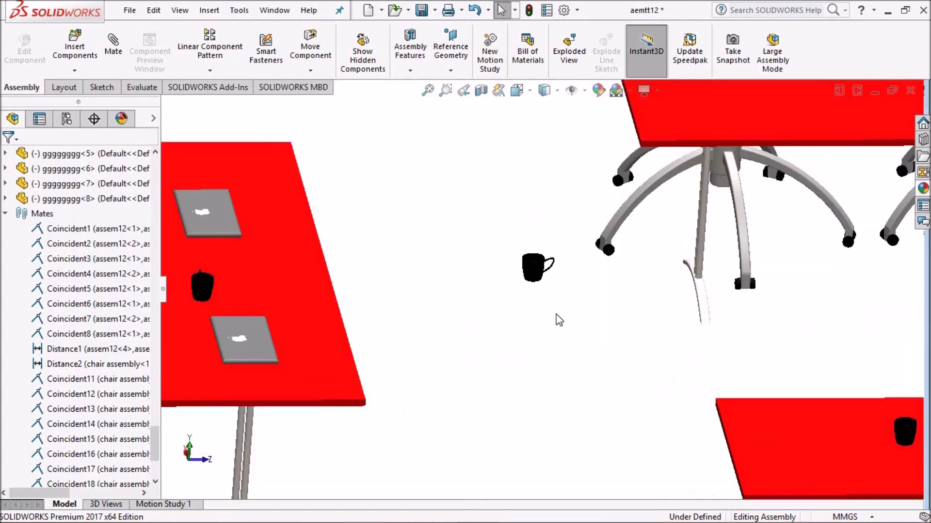
left_click_drag(534, 273, 684, 219)
scroll(737, 264, "up", 5)
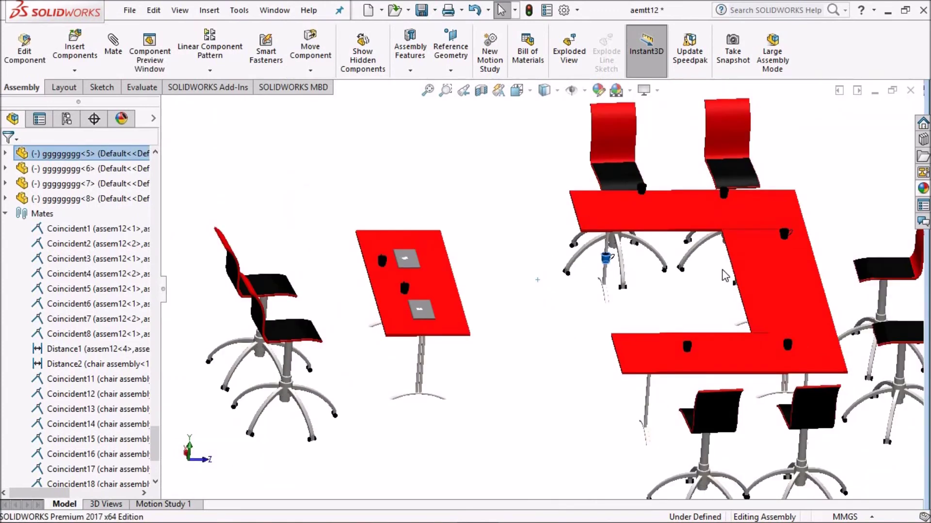
Step: Shift the loose mug slightly to the right, then clear the selection
scroll(585, 266, "down", 5)
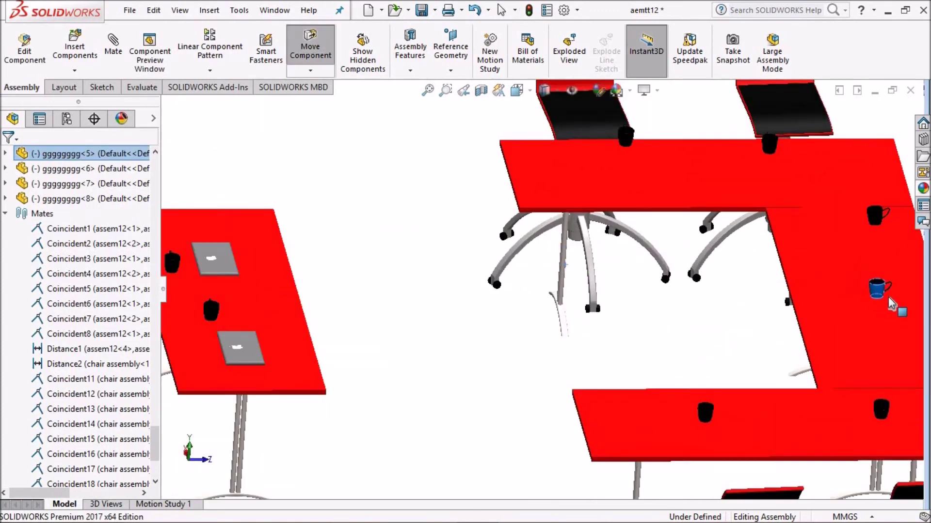
scroll(691, 318, "up", 2)
scroll(652, 313, "down", 5)
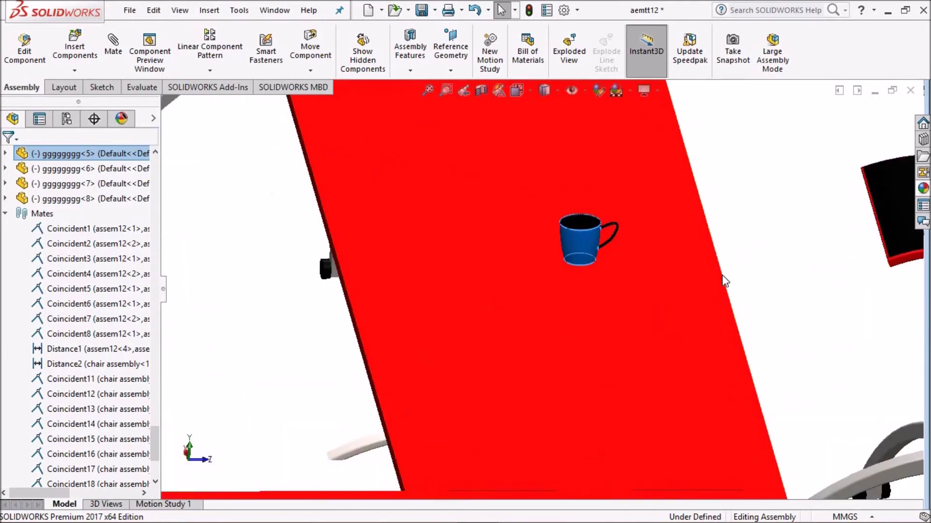
left_click(722, 274)
scroll(678, 286, "up", 5)
middle_click_drag(633, 301, 480, 288)
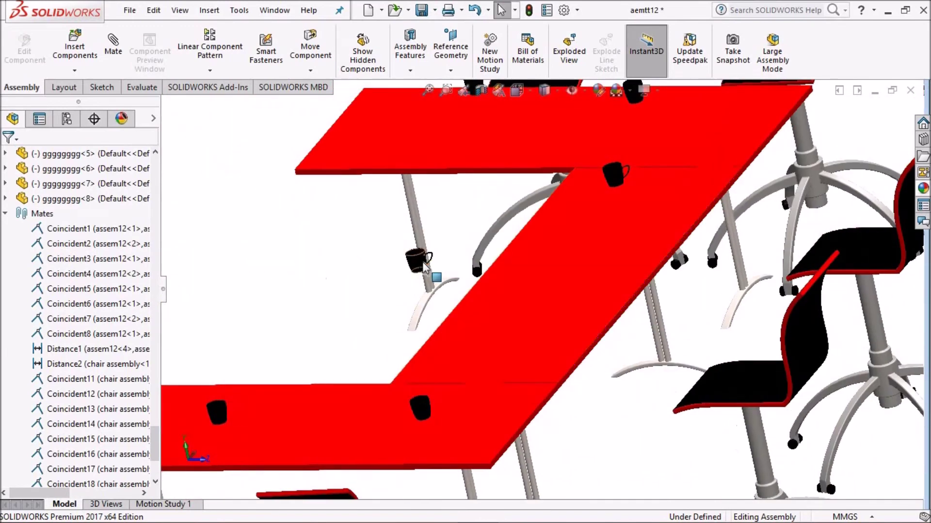
left_click_drag(423, 266, 507, 262)
scroll(557, 300, "down", 4)
scroll(577, 310, "up", 6)
scroll(572, 275, "down", 4)
key("Escape")
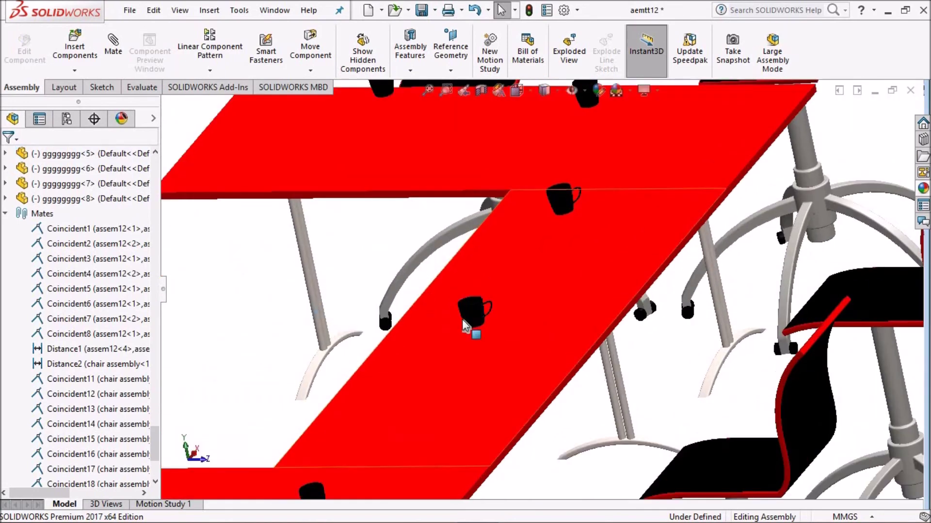
scroll(427, 257, "down", 3)
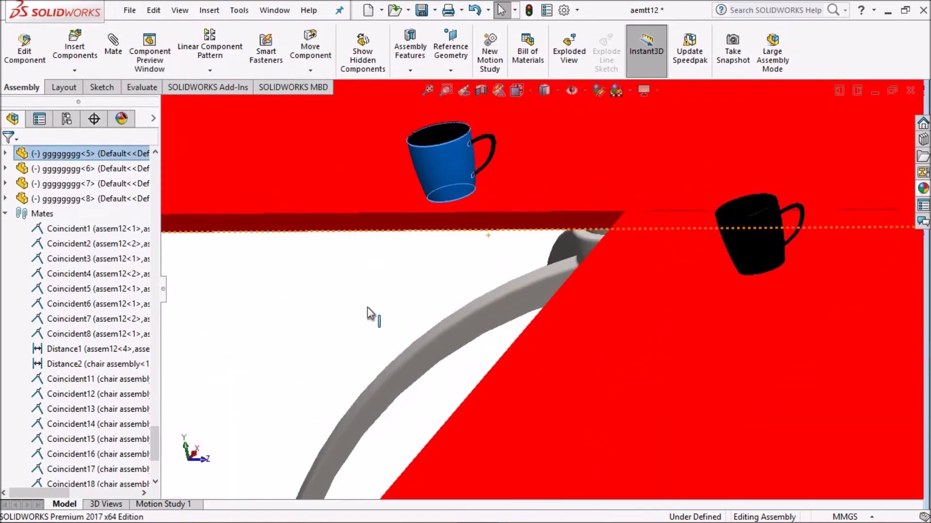
key("Escape")
Step: Orbit around the L-shaped table to bring the loose black mug's bottom into view
scroll(485, 272, "down", 3)
scroll(533, 261, "down", 3)
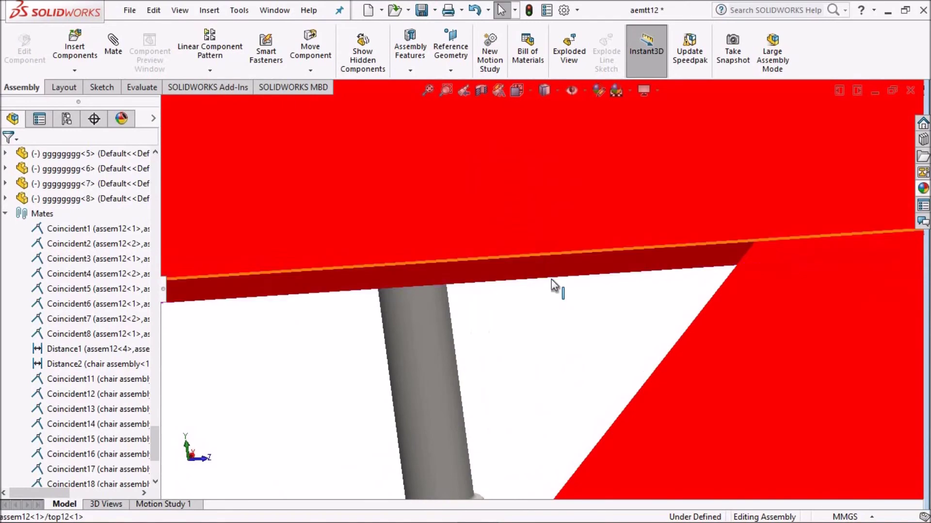
scroll(548, 276, "up", 5)
scroll(533, 276, "up", 2)
scroll(582, 312, "up", 1)
mouse_move(580, 309)
middle_mouse_down()
mouse_move(482, 426)
mouse_move(452, 405)
mouse_move(469, 424)
middle_mouse_up()
scroll(462, 310, "down", 4)
scroll(466, 292, "down", 2)
scroll(440, 243, "down", 2)
scroll(435, 243, "up", 3)
mouse_move(451, 226)
left_mouse_down()
mouse_move(685, 301)
mouse_move(649, 296)
left_mouse_up()
scroll(663, 339, "down", 2)
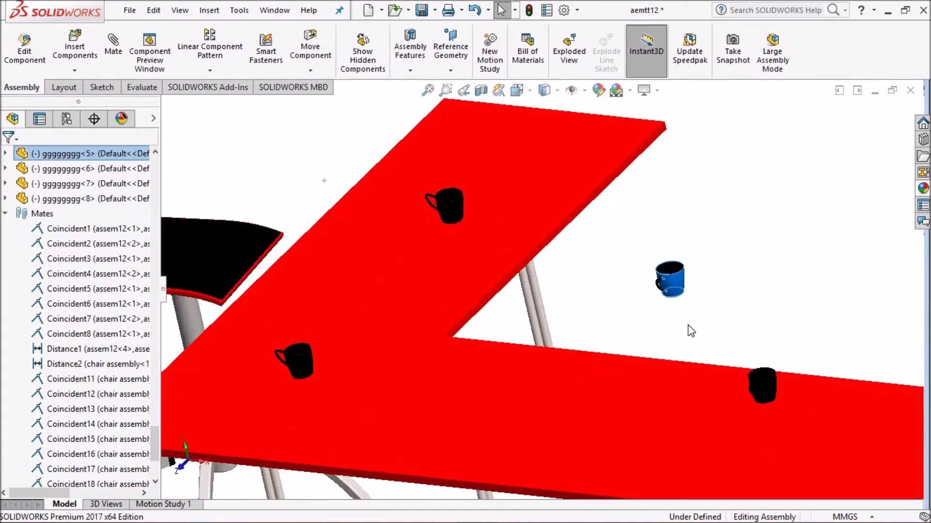
scroll(690, 330, "down", 2)
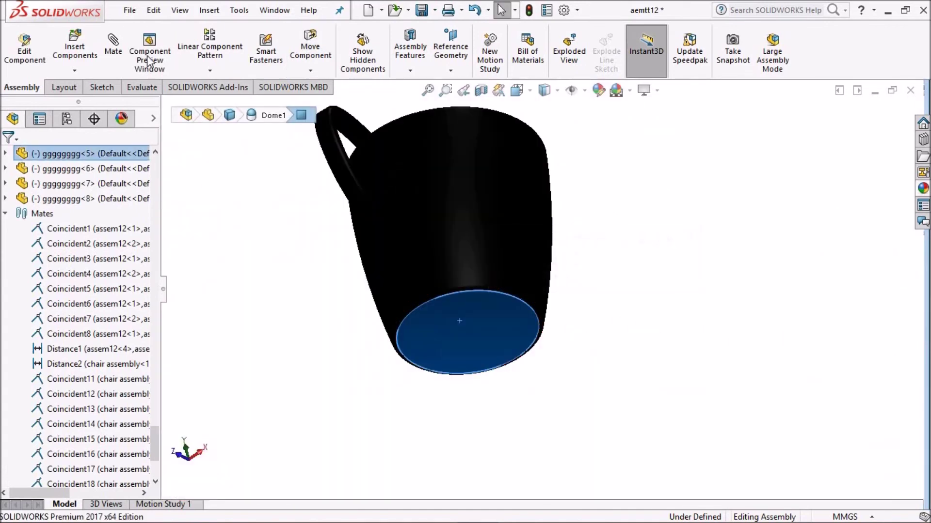
Step: Seat the first loose mug on the L-shaped table top with a Tangent mate
scroll(619, 316, "up", 5)
scroll(630, 338, "up", 3)
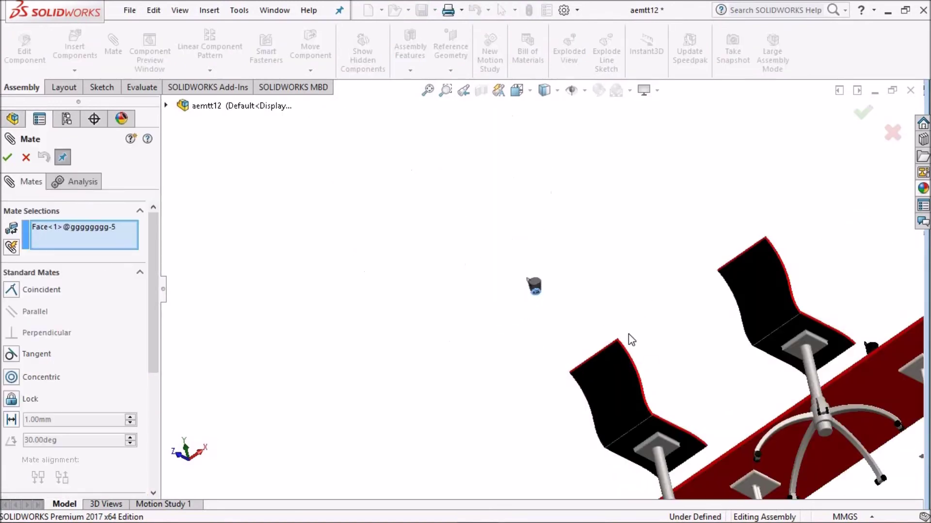
scroll(625, 462, "up", 2)
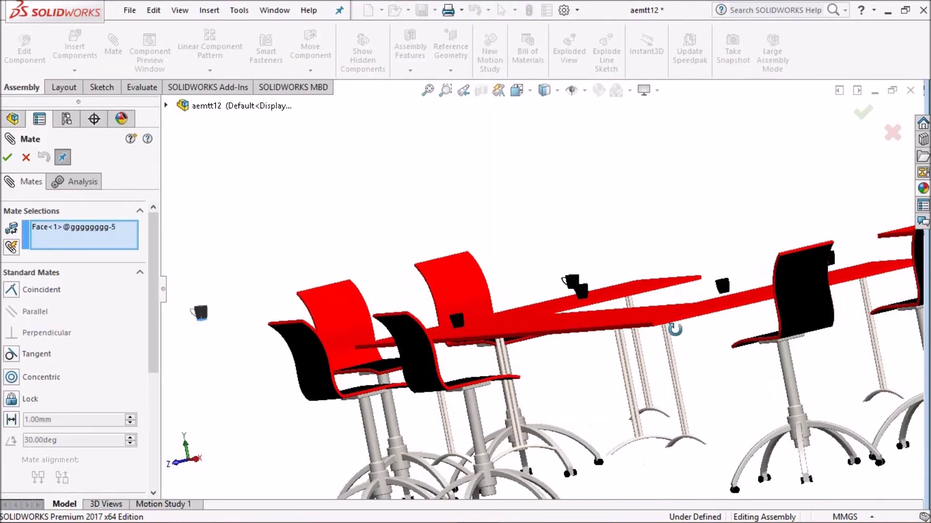
middle_click_drag(625, 463, 528, 233)
scroll(528, 233, "down", 4)
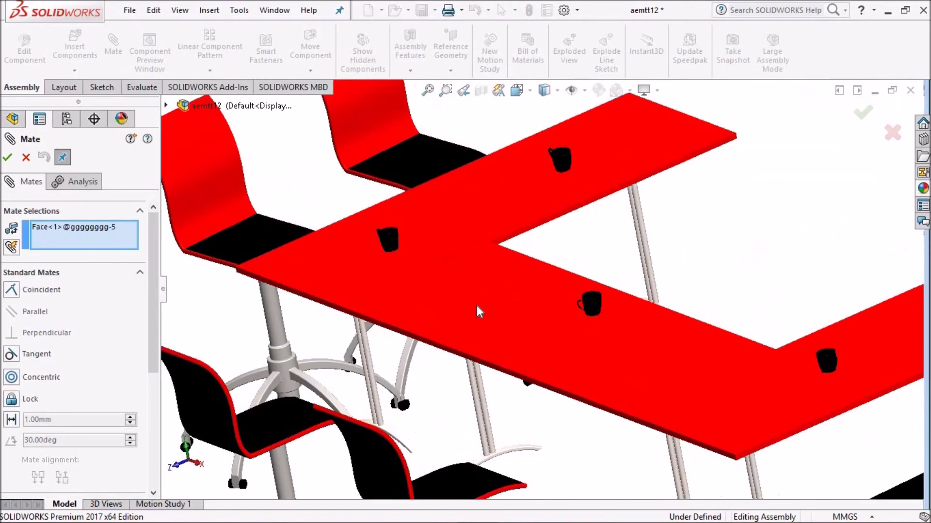
left_click(493, 286)
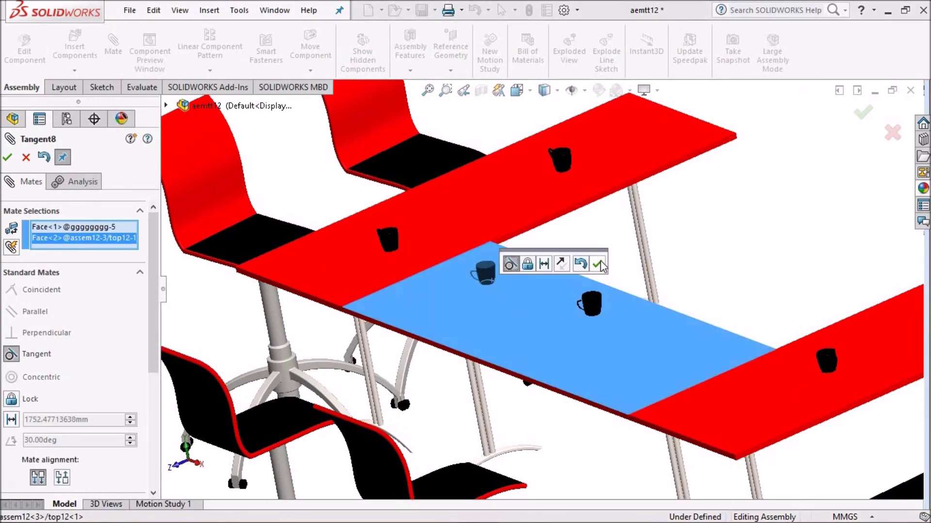
left_click(601, 266)
Step: Tangent-mate a second mug's bottom face to the table top it sits on
scroll(654, 322, "up", 3)
scroll(657, 322, "down", 3)
scroll(675, 327, "down", 2)
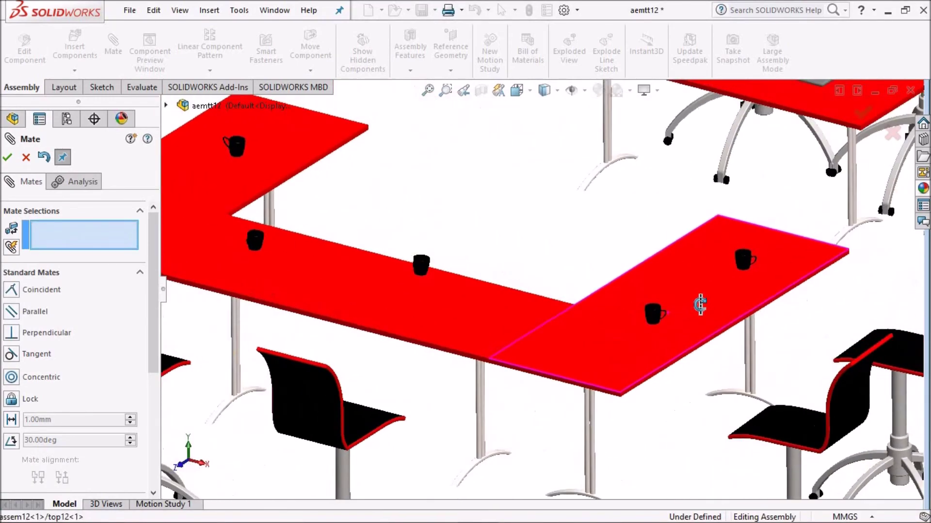
scroll(699, 304, "up", 2)
scroll(440, 276, "down", 4)
scroll(501, 303, "down", 2)
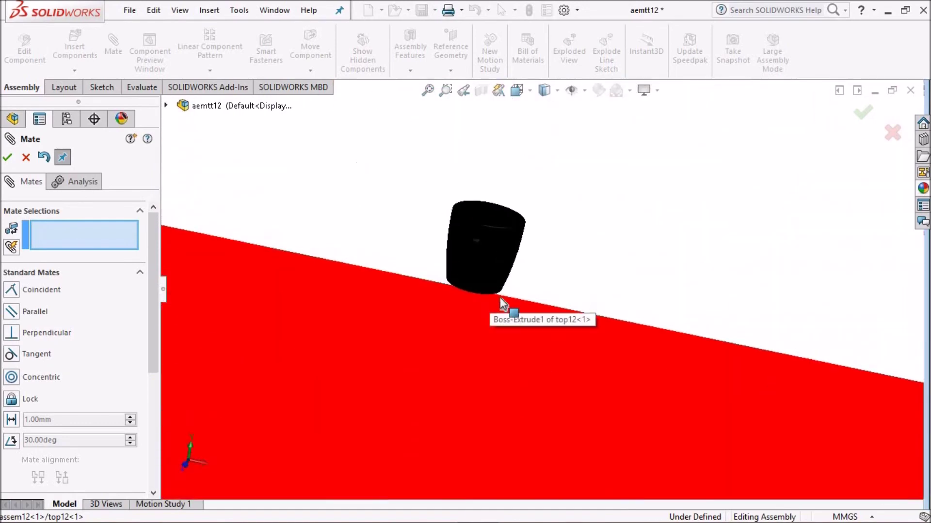
scroll(493, 265, "up", 2)
scroll(531, 309, "up", 3)
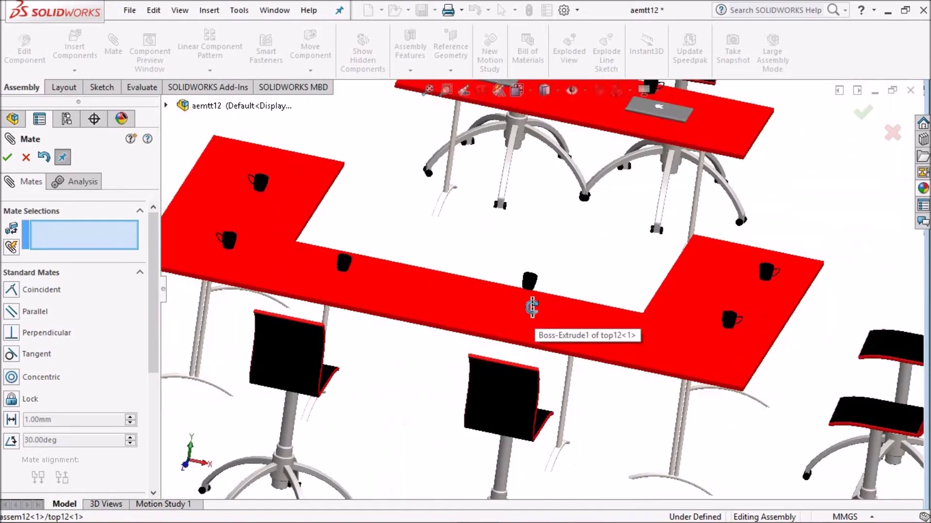
scroll(533, 330, "down", 2)
scroll(488, 322, "up", 2)
scroll(544, 287, "down", 3)
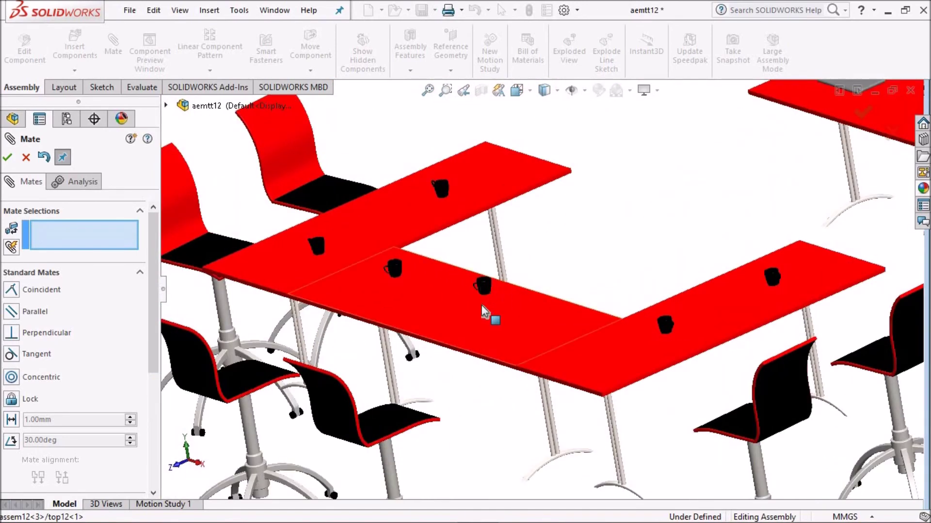
scroll(481, 304, "up", 3)
scroll(531, 285, "down", 1)
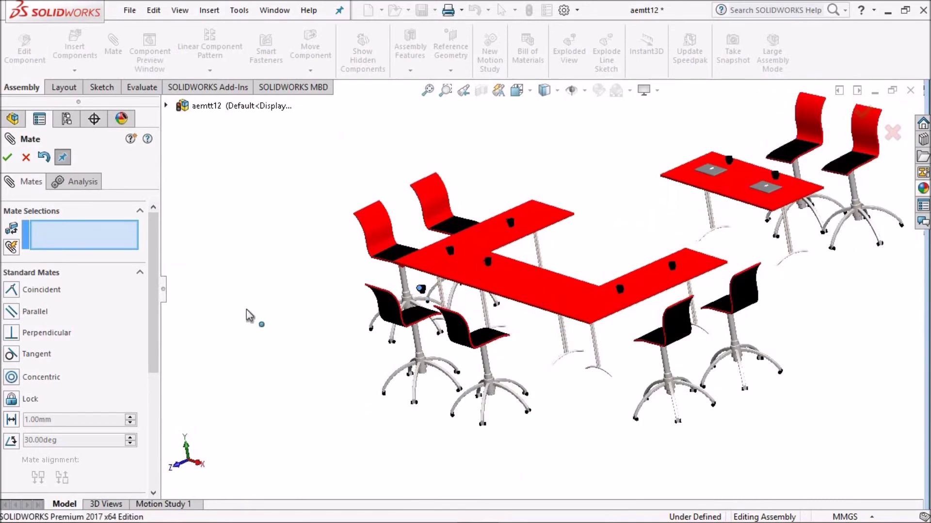
scroll(282, 349, "down", 3)
scroll(300, 266, "down", 3)
scroll(455, 351, "down", 2)
mouse_move(454, 351)
middle_mouse_down()
mouse_move(489, 218)
mouse_move(394, 327)
middle_mouse_up()
left_click(394, 327)
scroll(712, 303, "up", 3)
scroll(709, 304, "up", 2)
scroll(706, 317, "up", 2)
scroll(683, 333, "up", 2)
scroll(678, 301, "down", 3)
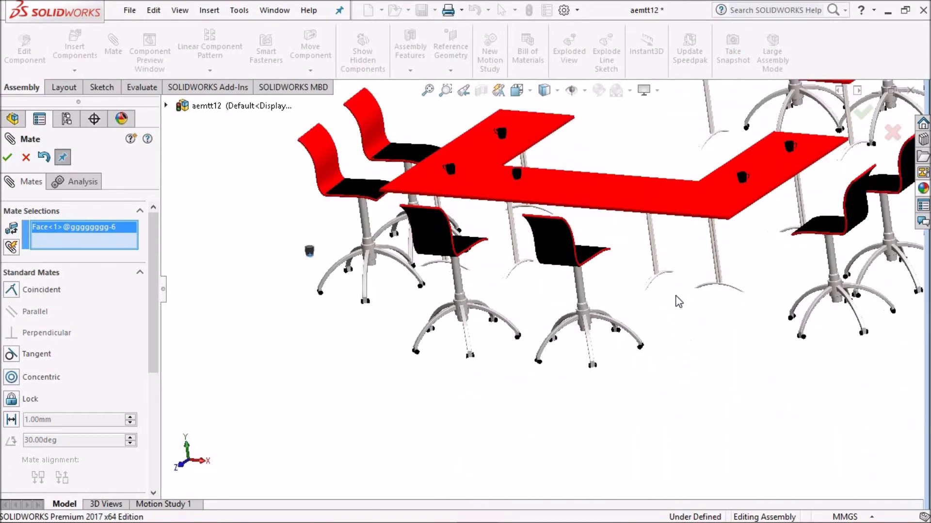
scroll(589, 198, "down", 4)
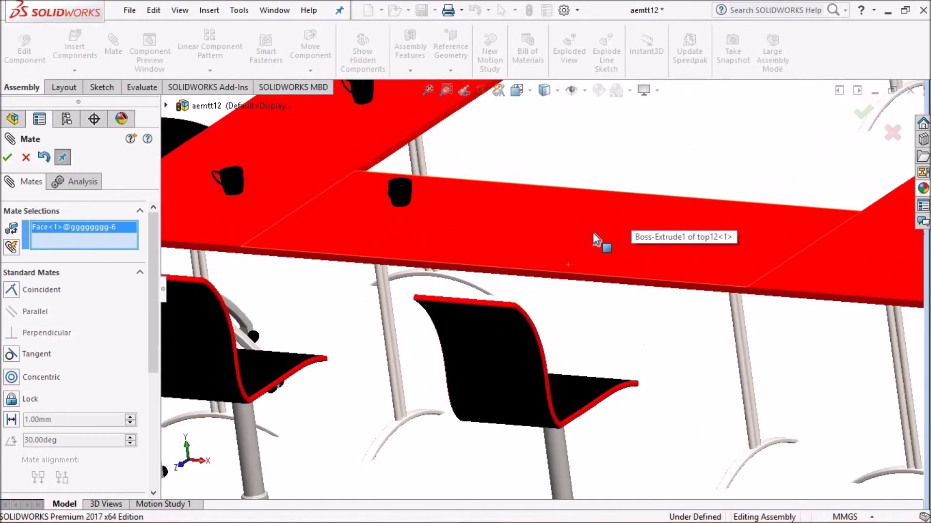
left_click(608, 226)
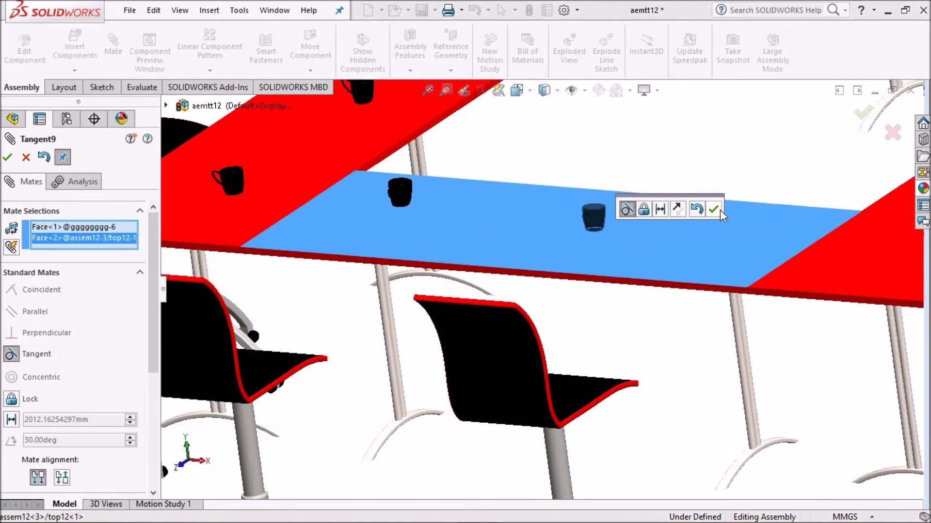
left_click(718, 212)
Step: Seat a cup flat on the laptop table's top with a Tangent mate
scroll(688, 237, "up", 3)
scroll(615, 263, "down", 2)
mouse_move(615, 263)
middle_mouse_down()
mouse_move(561, 284)
mouse_move(590, 261)
mouse_move(692, 251)
mouse_move(669, 247)
mouse_move(608, 270)
middle_mouse_up()
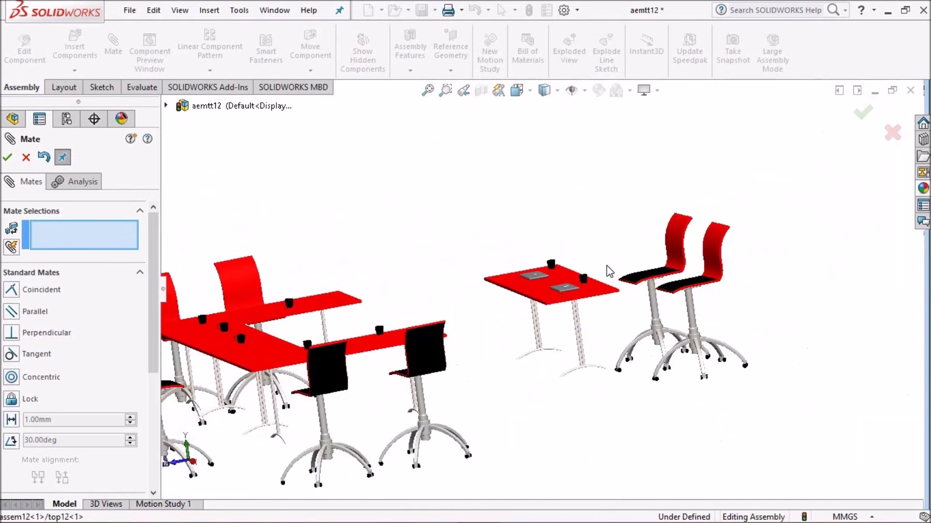
scroll(667, 307, "down", 2)
scroll(667, 307, "down", 1)
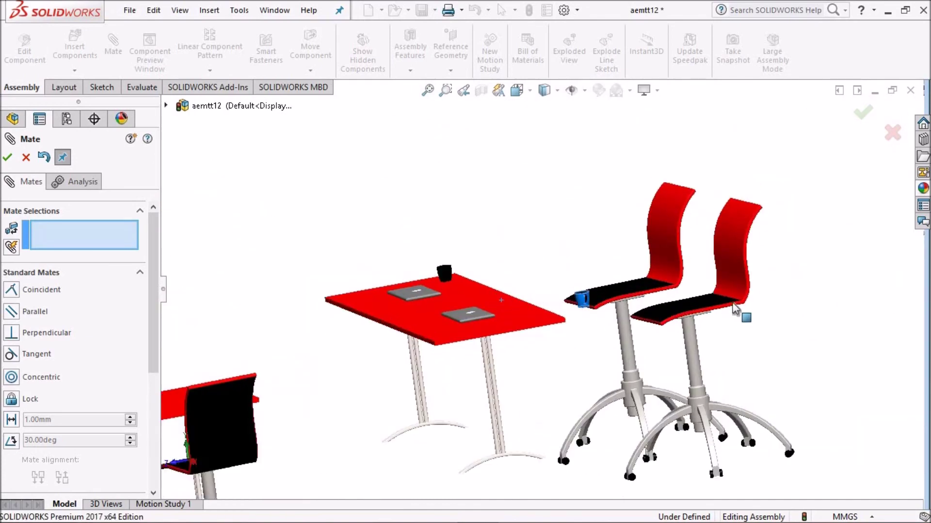
scroll(671, 311, "down", 3)
scroll(656, 338, "down", 2)
middle_click_drag(656, 339, 623, 355)
left_click(623, 355)
scroll(366, 326, "up", 3)
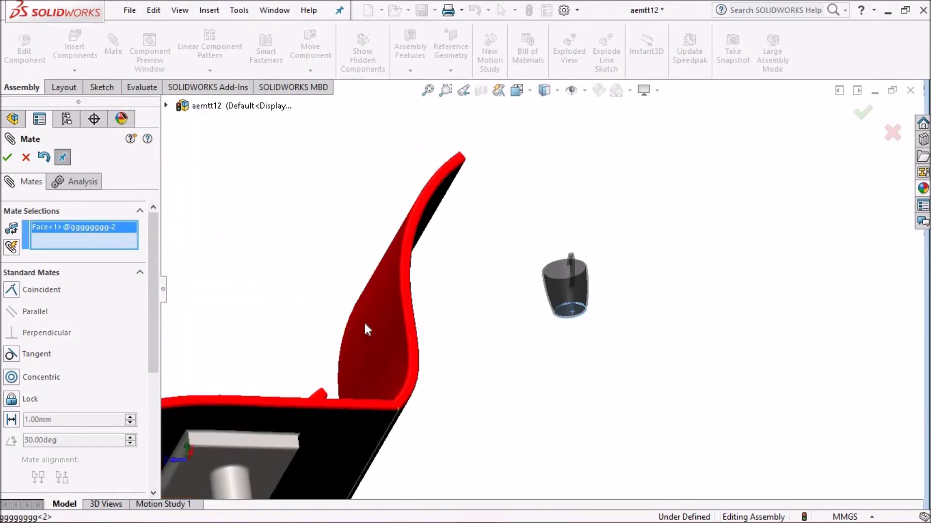
scroll(394, 307, "up", 2)
scroll(447, 355, "up", 1)
scroll(447, 353, "down", 2)
scroll(434, 332, "down", 2)
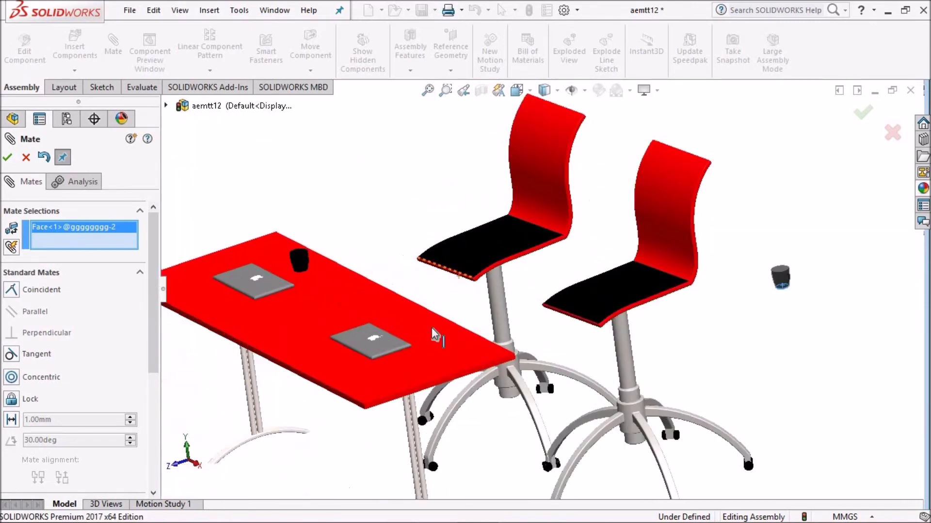
scroll(432, 328, "down", 3)
left_click(423, 319)
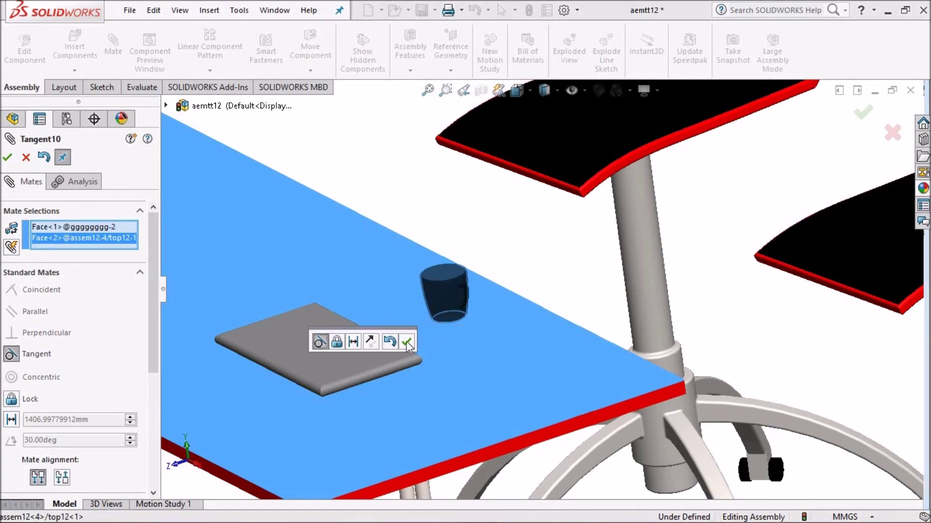
left_click(406, 339)
Step: Tangent-mate the last loose black cup's bottom face to the back table top
scroll(347, 237, "up", 2)
scroll(470, 275, "down", 1)
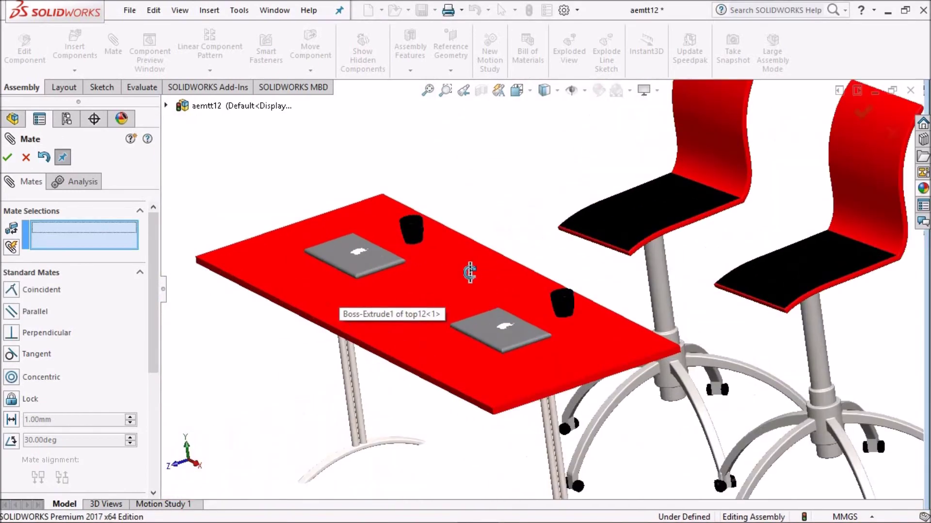
middle_click_drag(469, 275, 438, 308)
scroll(442, 228, "down", 2)
scroll(493, 258, "down", 1)
scroll(501, 252, "up", 1)
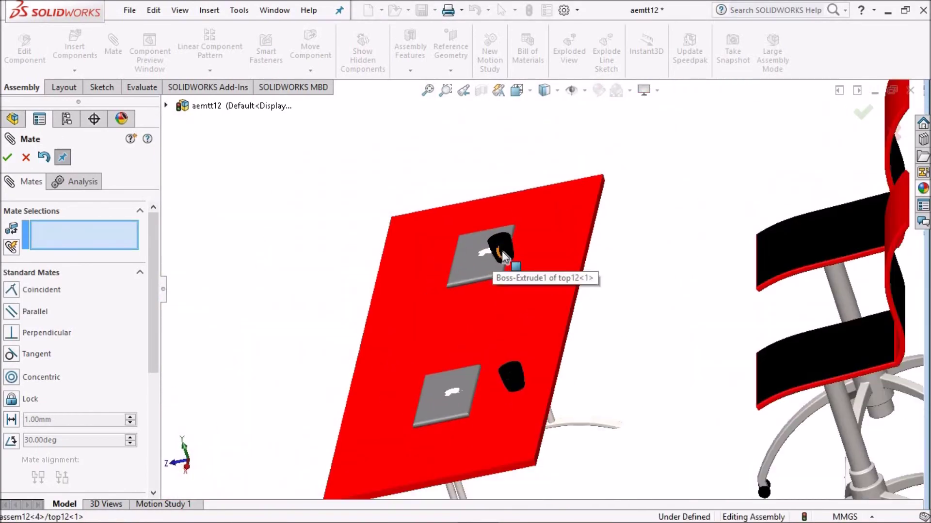
middle_click_drag(768, 240, 565, 240, "ctrl")
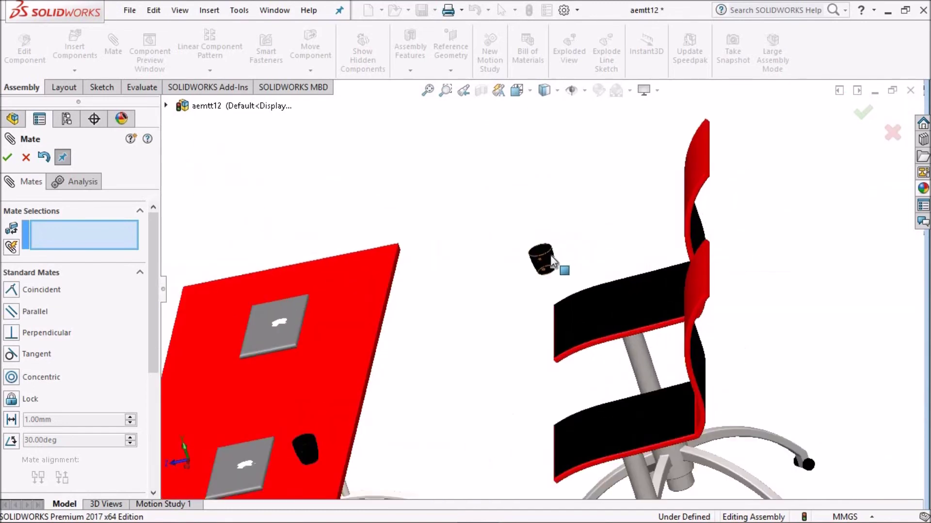
mouse_move(725, 259)
middle_mouse_down("ctrl")
mouse_move(617, 325)
mouse_move(580, 242)
mouse_move(577, 332)
mouse_move(550, 293)
middle_mouse_up("ctrl")
scroll(567, 322, "down", 3)
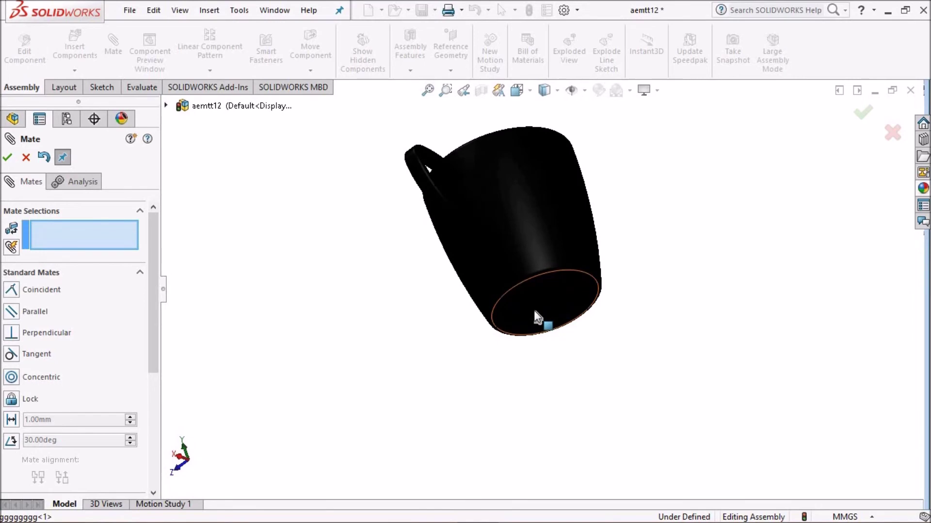
left_click(534, 310)
scroll(534, 310, "up", 5)
scroll(388, 304, "up", 3)
mouse_move(388, 305)
middle_mouse_down()
mouse_move(332, 298)
mouse_move(474, 257)
middle_mouse_up()
scroll(449, 300, "down", 5)
left_click(447, 298)
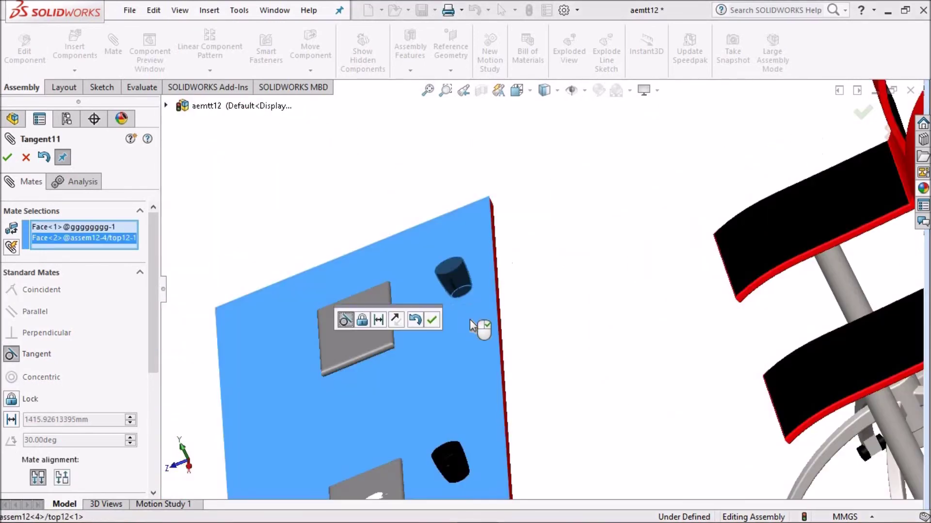
key("Return")
Step: Switch to an Isometric view of the whole room and close the Mate PropertyManager
key("space")
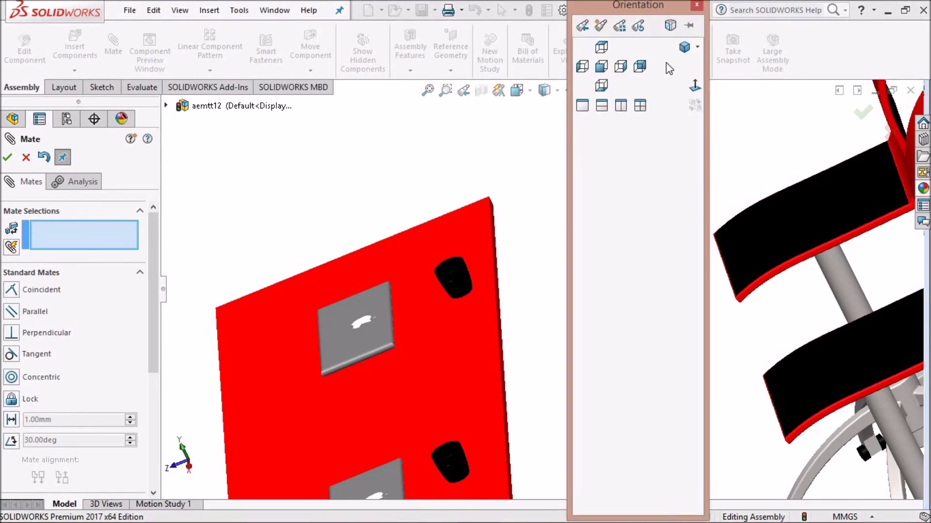
left_click(684, 47)
scroll(588, 266, "down", 3)
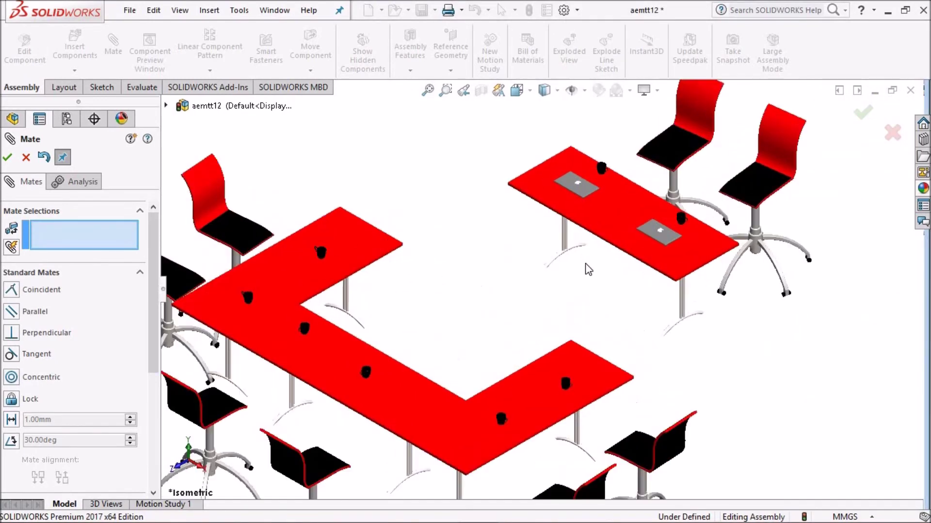
scroll(434, 219, "up", 2)
left_click(6, 156)
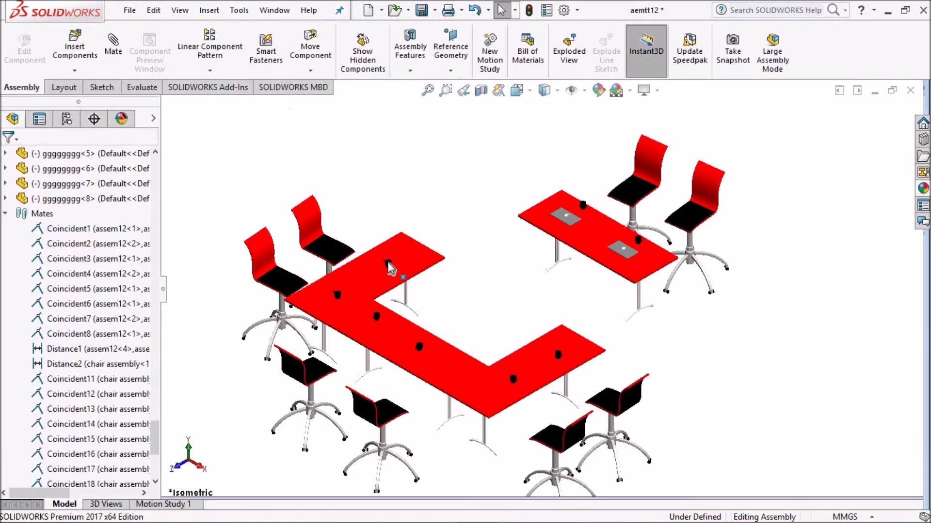
Step: Zoom out and nudge the view right to frame the whole room assembly
scroll(492, 262, "up", 2)
scroll(509, 281, "down", 1)
scroll(536, 306, "up", 1)
scroll(504, 306, "down", 1)
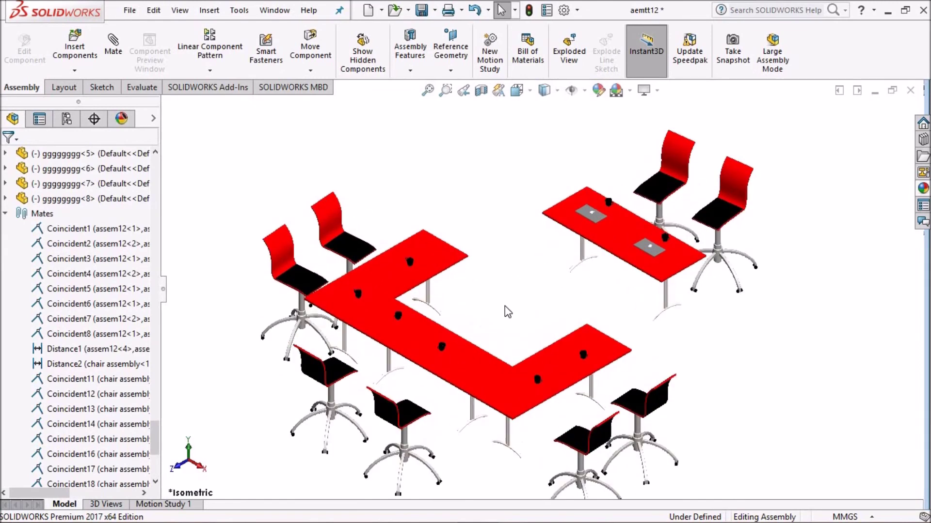
scroll(503, 305, "down", 1)
scroll(509, 298, "down", 1)
middle_click_drag(506, 294, 511, 295, "ctrl")
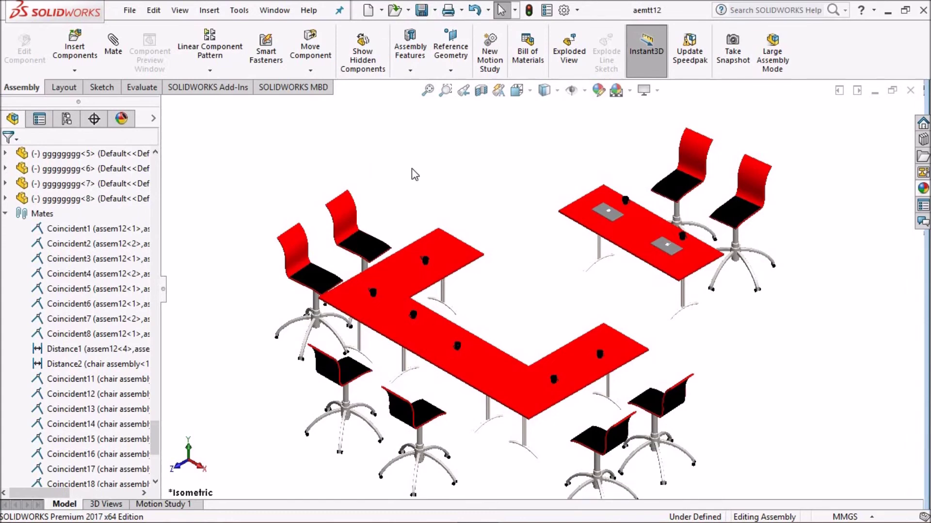
scroll(413, 174, "up", 1)
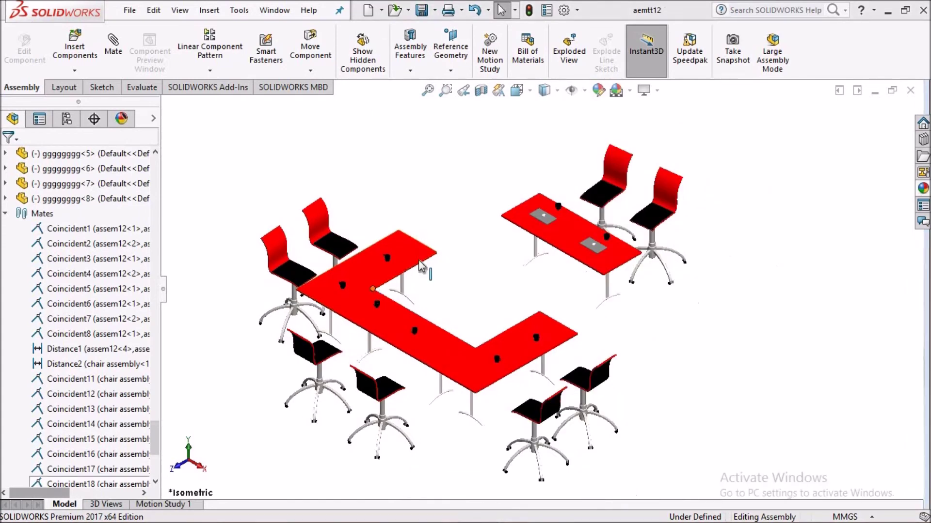
scroll(520, 296, "up", 3)
scroll(523, 297, "down", 2)
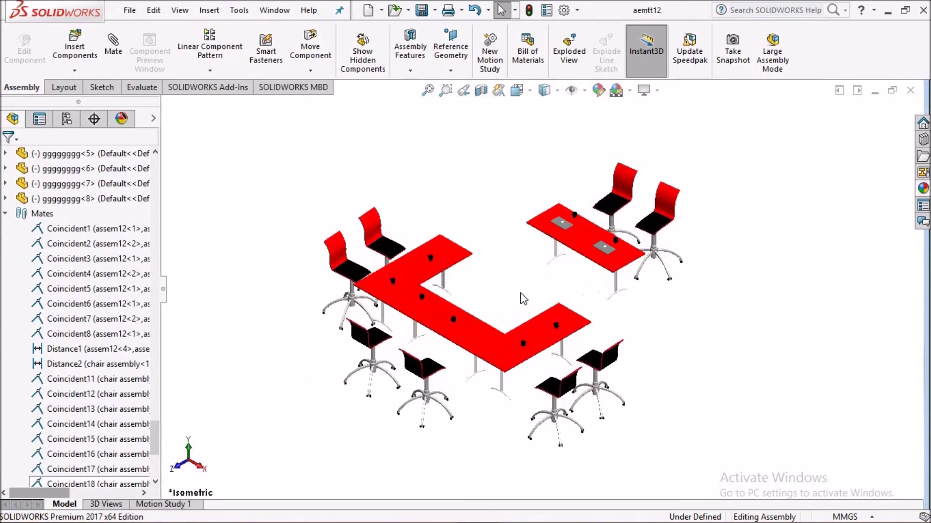
Step: Drag the four chairs at the L-table's left end and front outward as explode steps 1–4
left_click(338, 255)
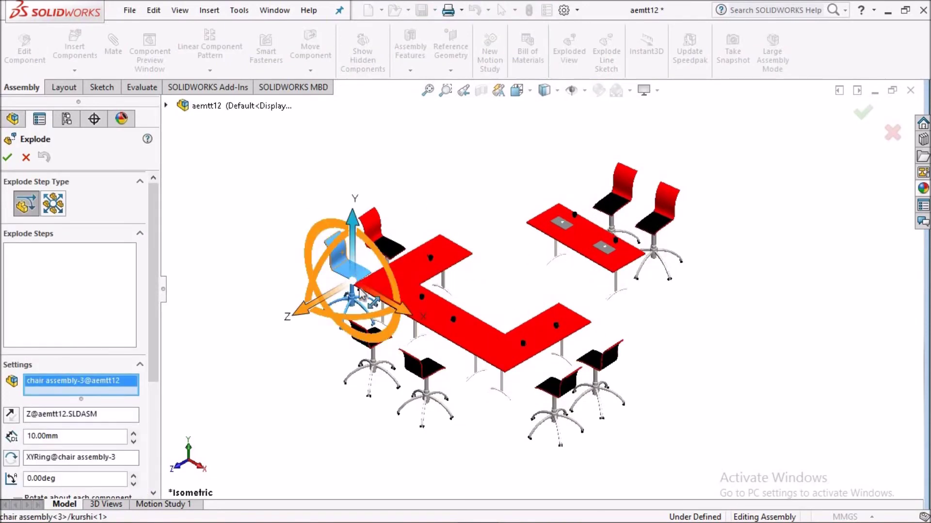
left_click_drag(360, 286, 255, 242)
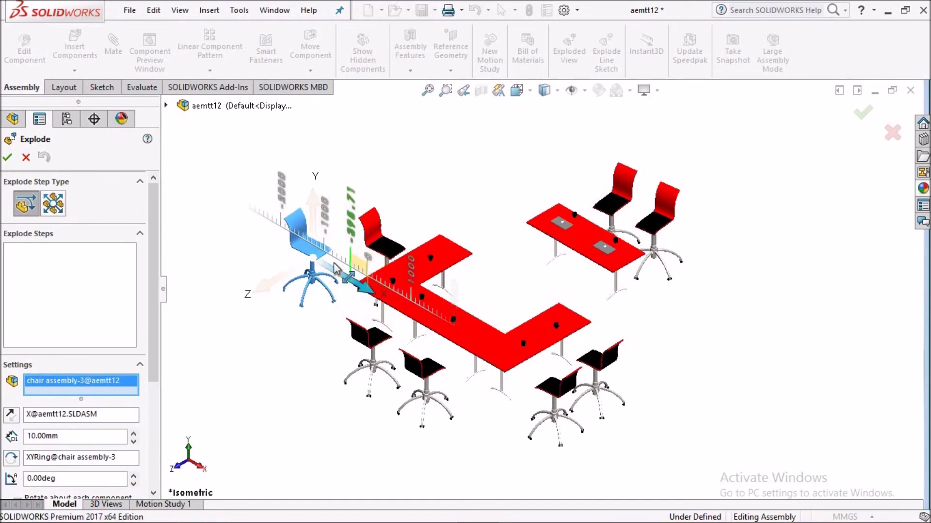
left_click(378, 239)
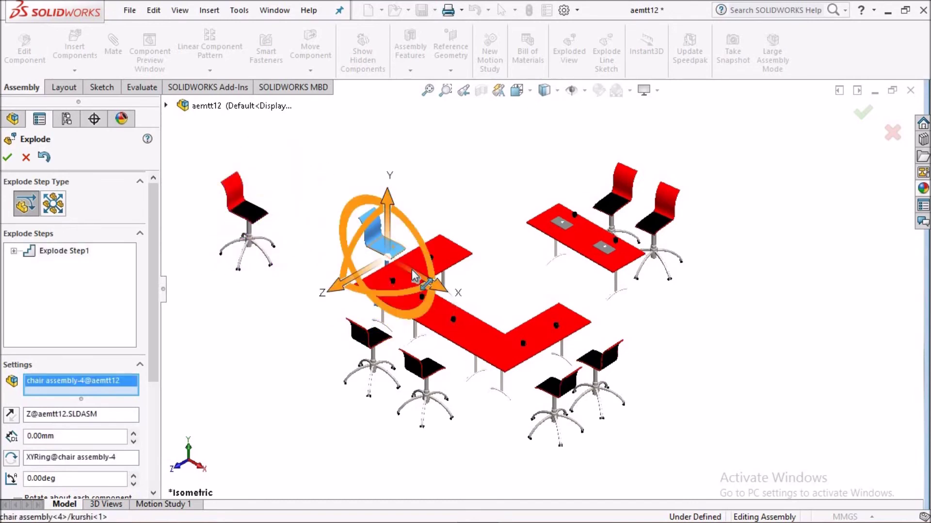
left_click_drag(415, 277, 315, 240)
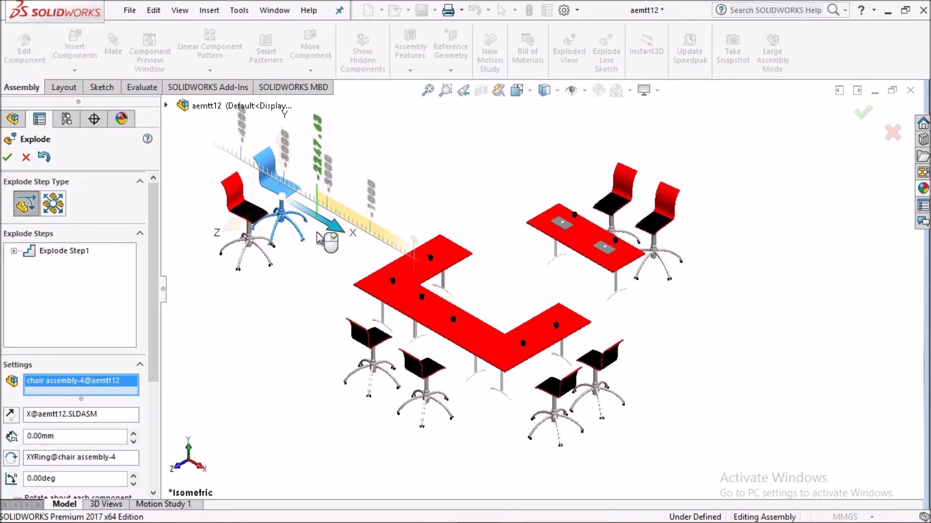
left_click(377, 336)
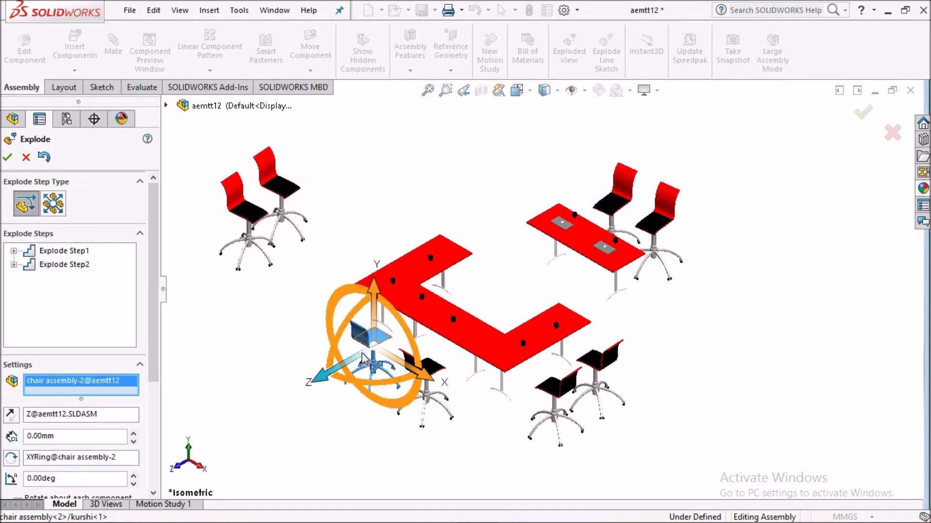
left_click_drag(363, 361, 277, 400)
left_click(431, 377)
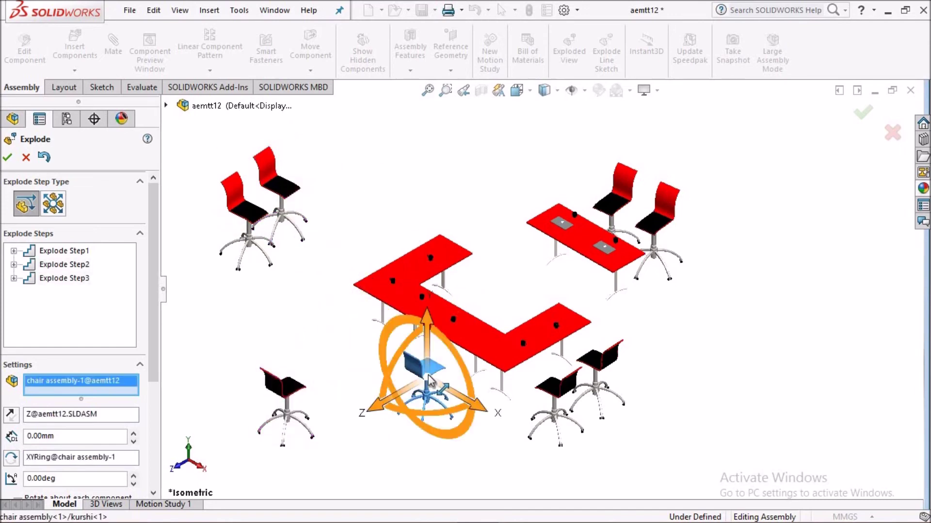
left_click_drag(374, 408, 290, 451)
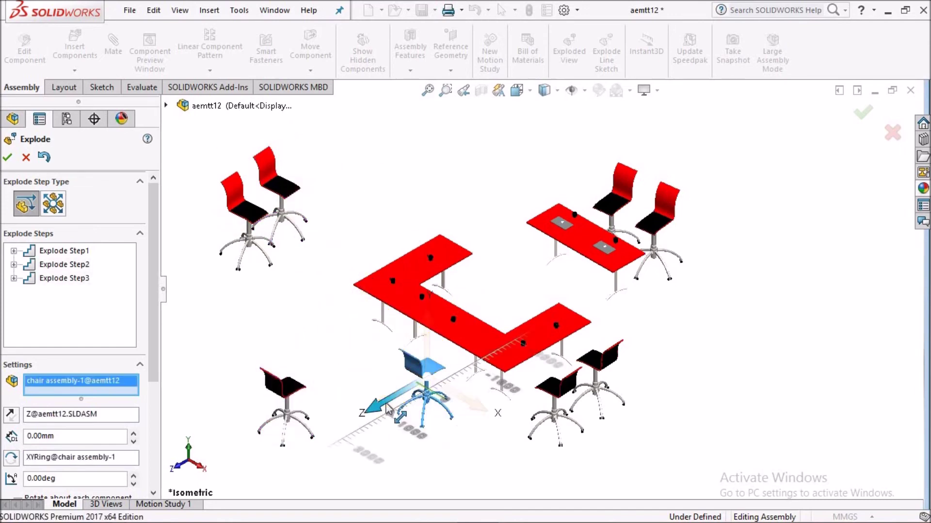
Step: Pull the two right-end chairs and the two small-table chairs outward as explode steps 5–8
left_click(557, 394)
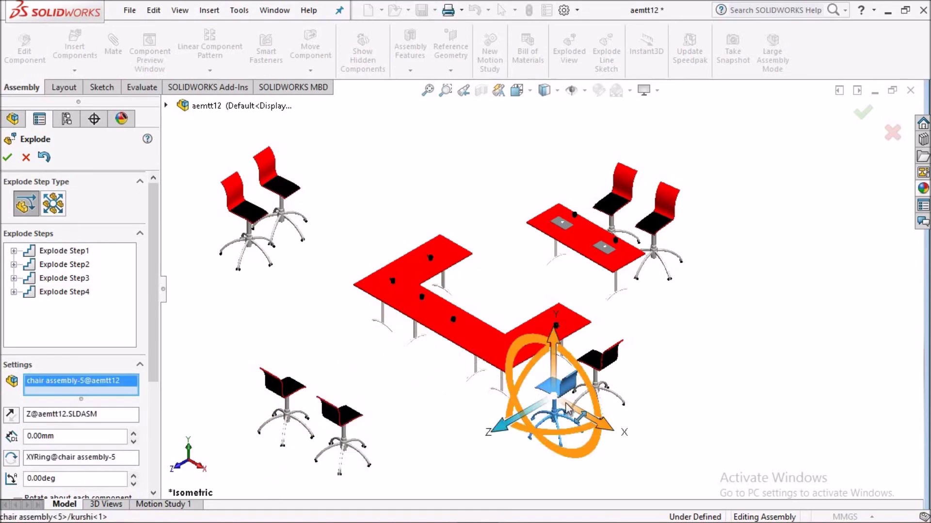
left_click_drag(579, 418, 644, 451)
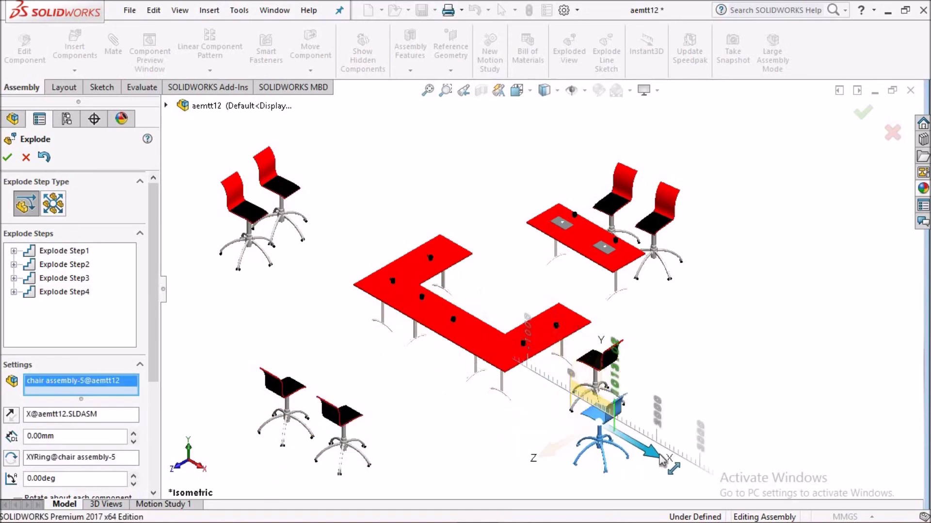
left_click(607, 363)
left_click_drag(631, 399, 681, 426)
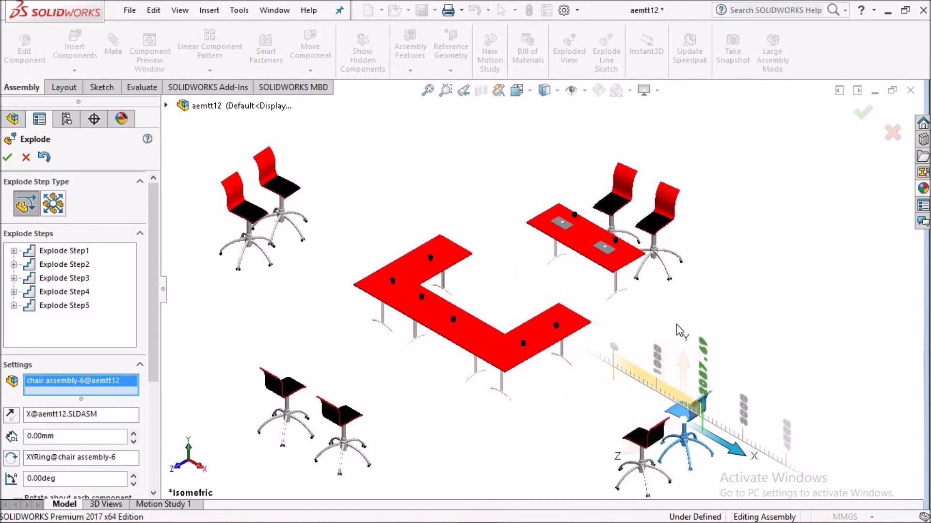
left_click(636, 253)
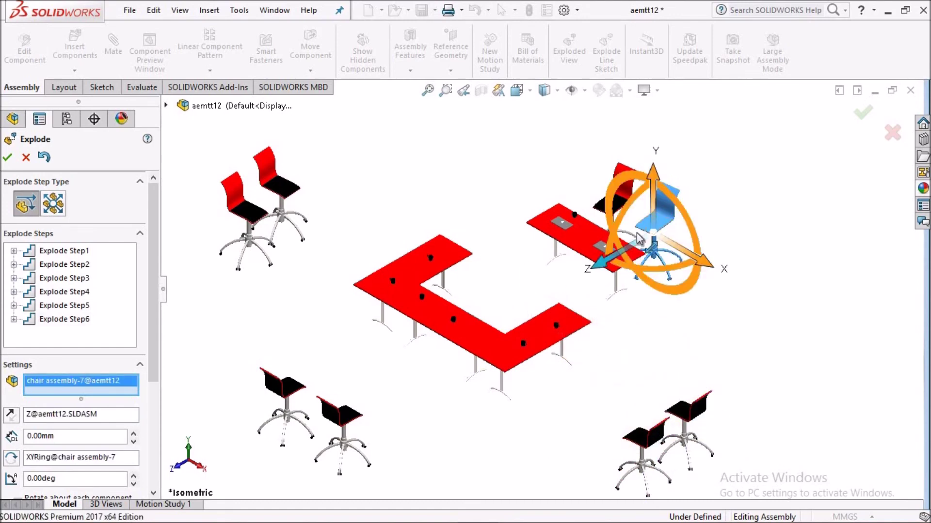
left_click_drag(619, 260, 706, 198)
left_click(593, 224)
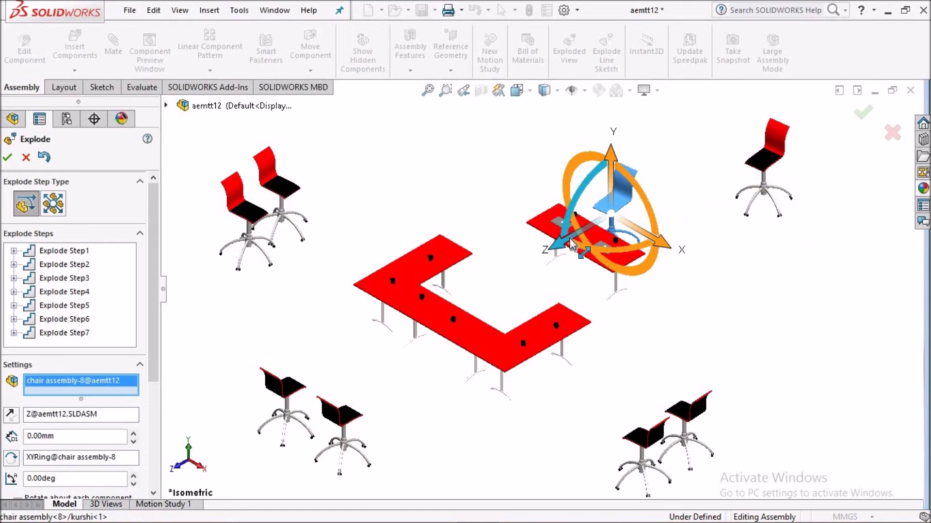
left_click_drag(569, 238, 669, 184)
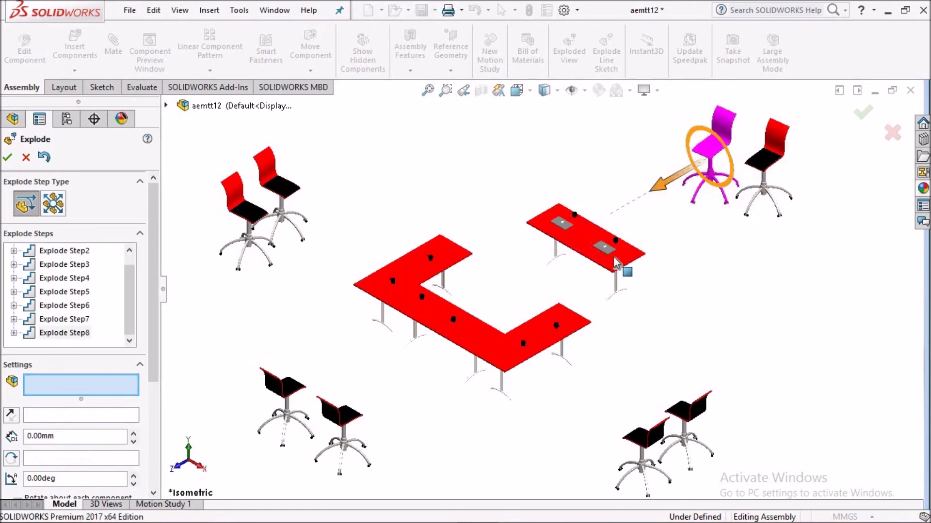
left_click(561, 222)
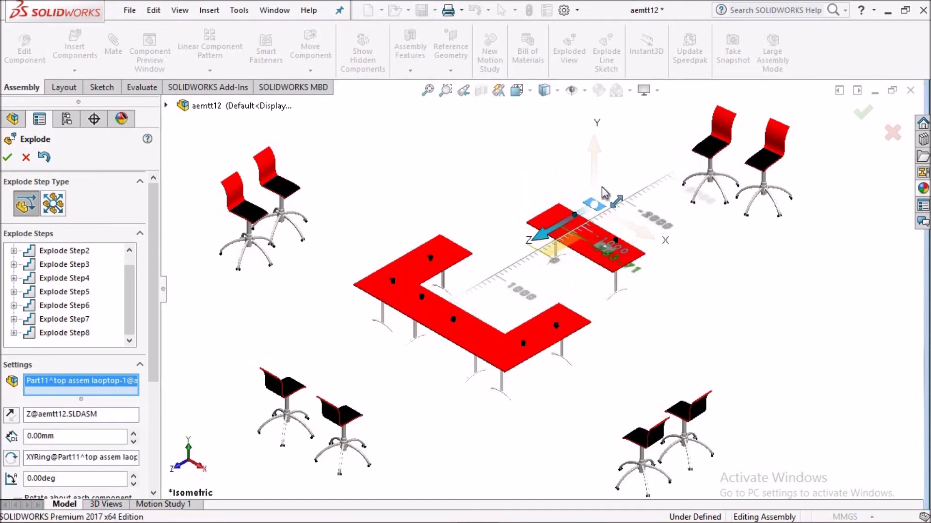
Step: Lift both laptops up and off the small table as explode steps
left_click_drag(528, 251, 625, 194)
left_click(599, 256)
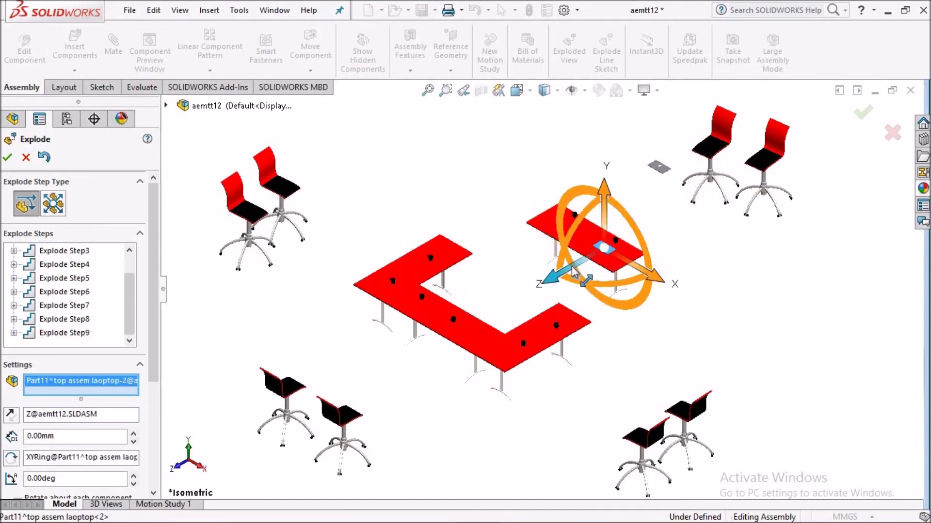
left_click_drag(581, 258, 645, 216)
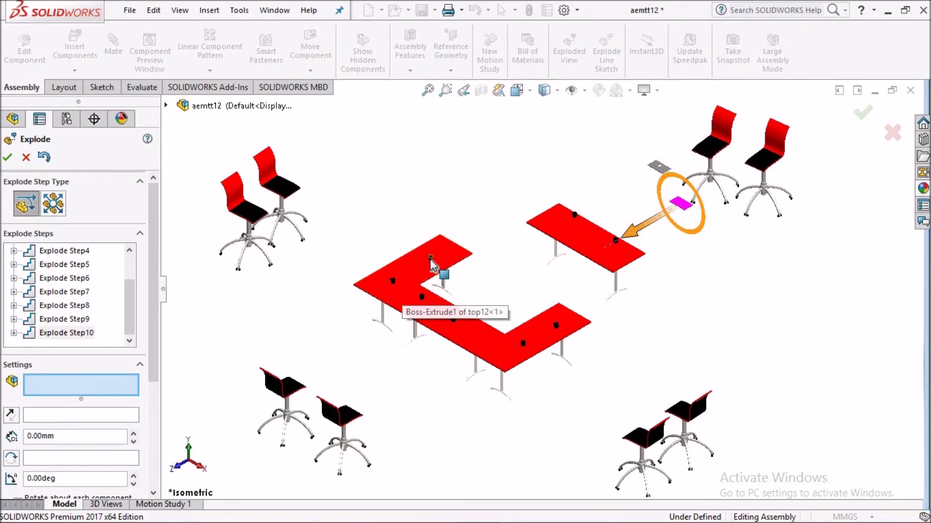
scroll(395, 287, "down", 2)
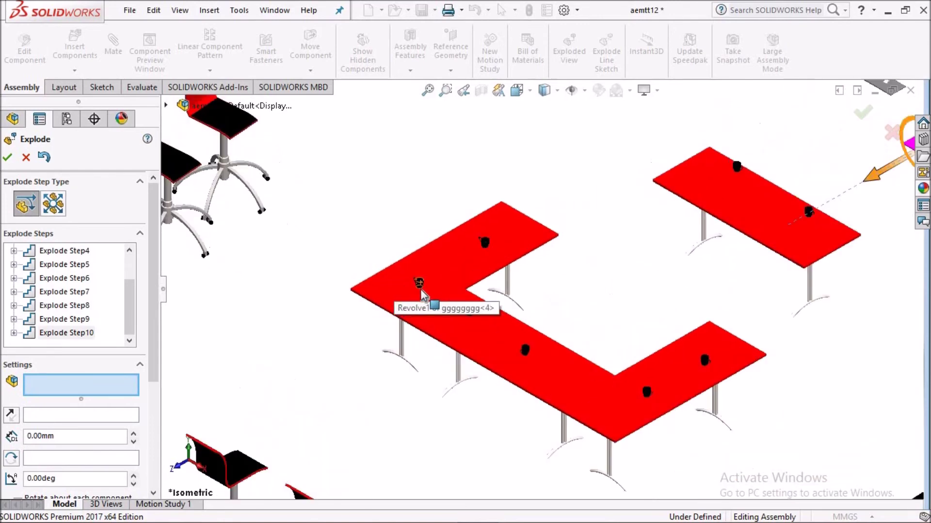
Step: Move four mugs off the L-shaped table toward the lower left
left_click(420, 286)
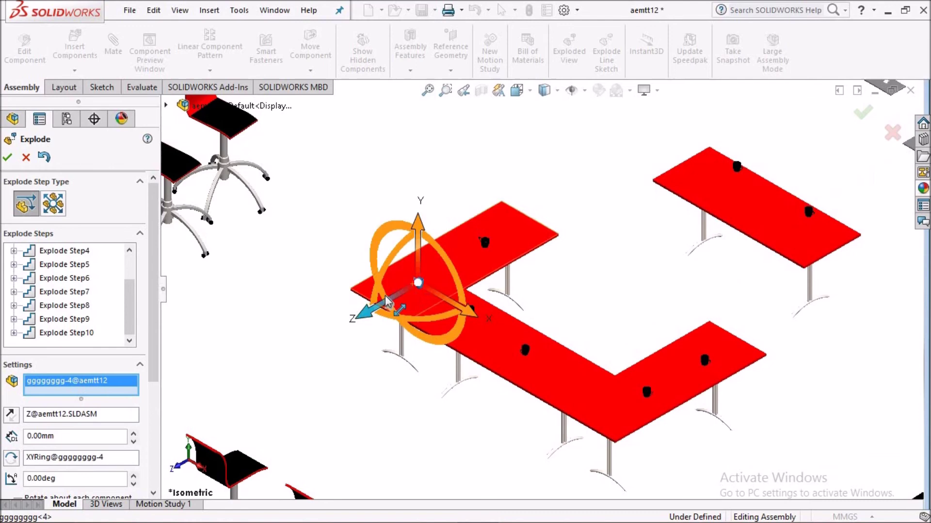
left_click_drag(400, 295, 291, 363)
left_click(485, 242)
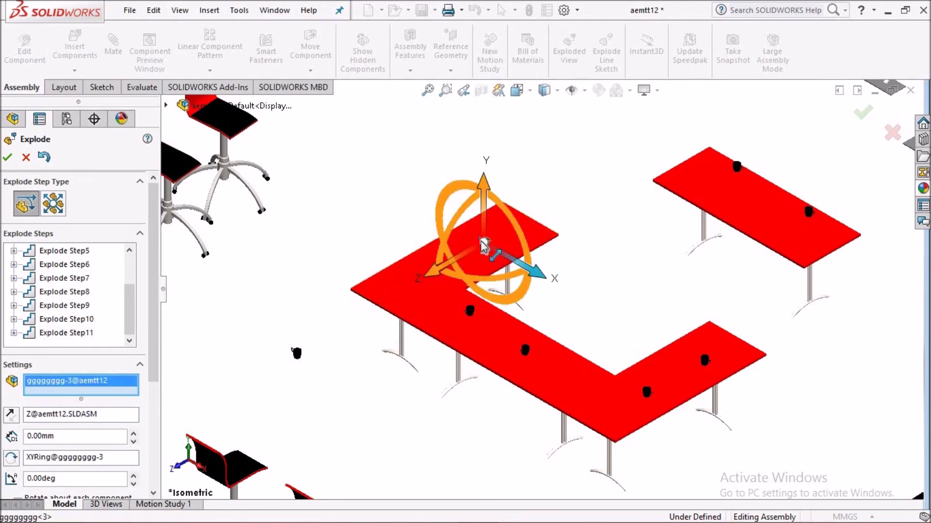
left_click_drag(475, 252, 332, 335)
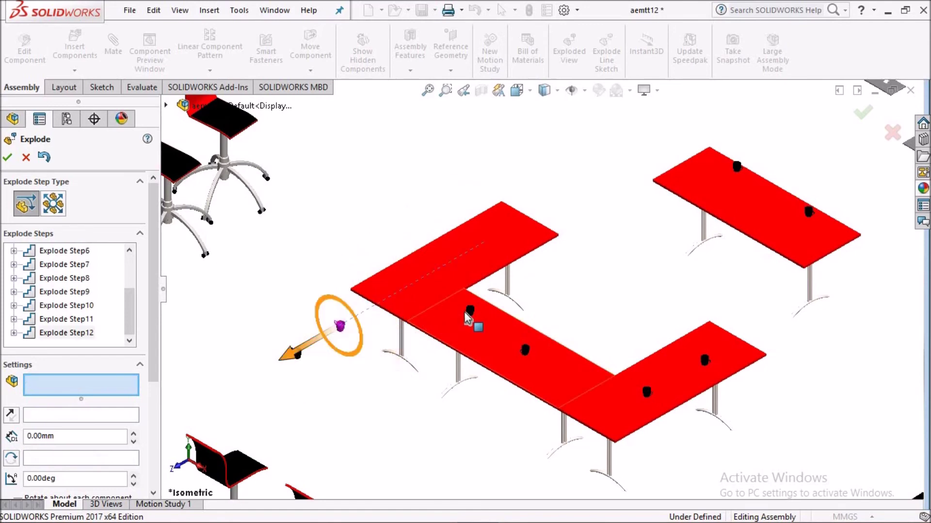
left_click(470, 314)
left_click_drag(470, 315, 315, 388)
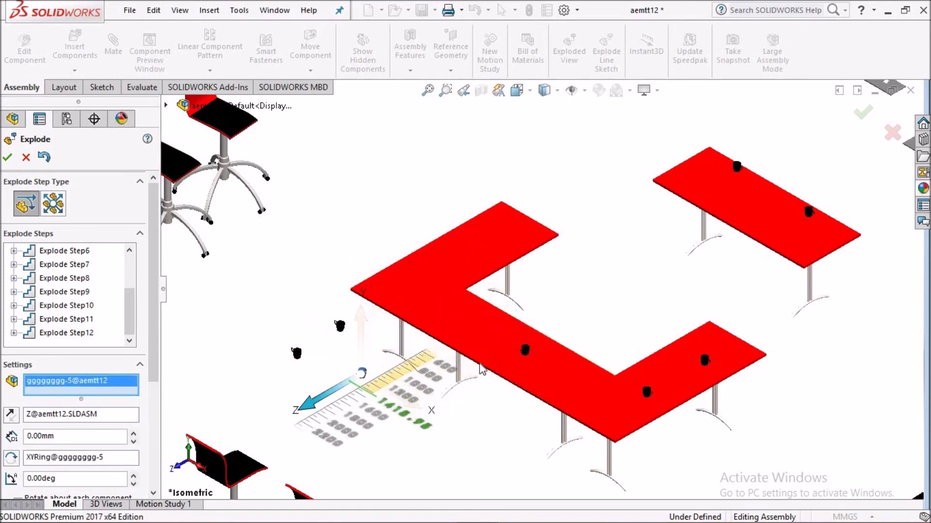
left_click(525, 352)
left_click(525, 350)
left_click_drag(521, 358, 419, 417)
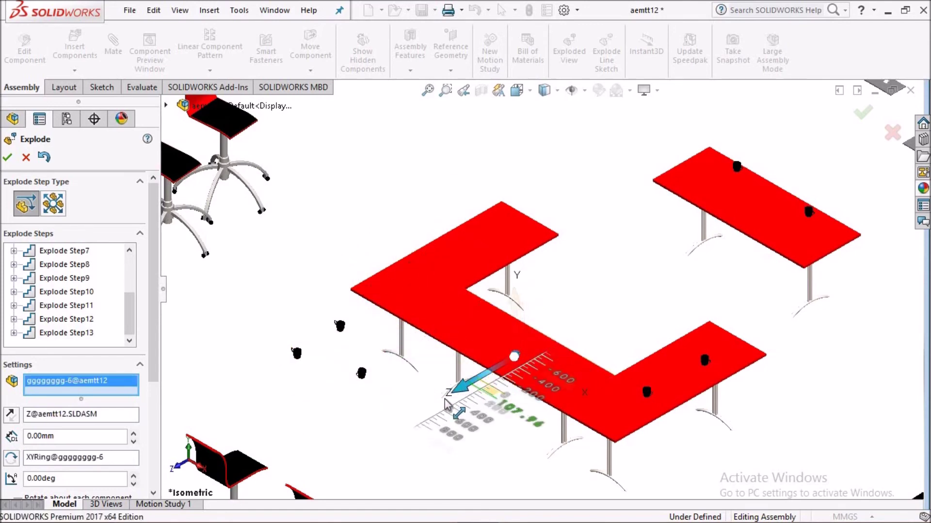
Step: Move the inner-corner mug, the right-end mug and a small-table mug off their tables
left_click(646, 393)
left_click_drag(647, 395, 514, 468)
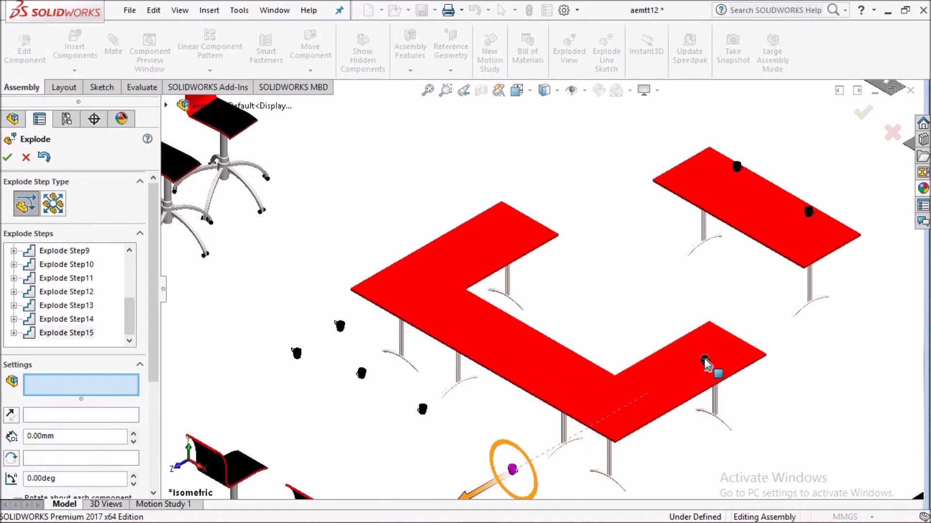
left_click(705, 362)
left_click_drag(771, 398, 852, 443)
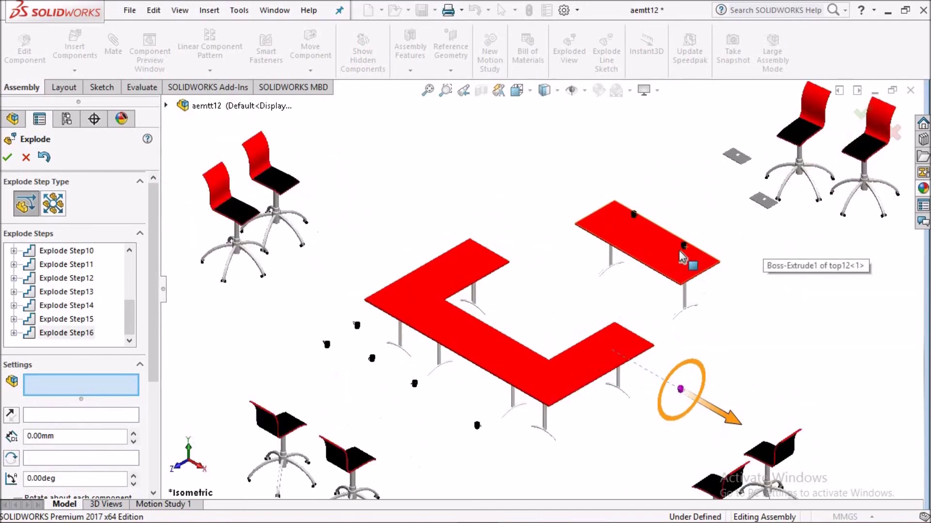
left_click(674, 264)
mouse_move(664, 267)
left_mouse_down()
mouse_move(644, 213)
mouse_move(727, 160)
left_mouse_up()
left_click(638, 223)
Step: Split the L-table's upper-left, middle and right sections apart as explode steps
left_click(442, 295)
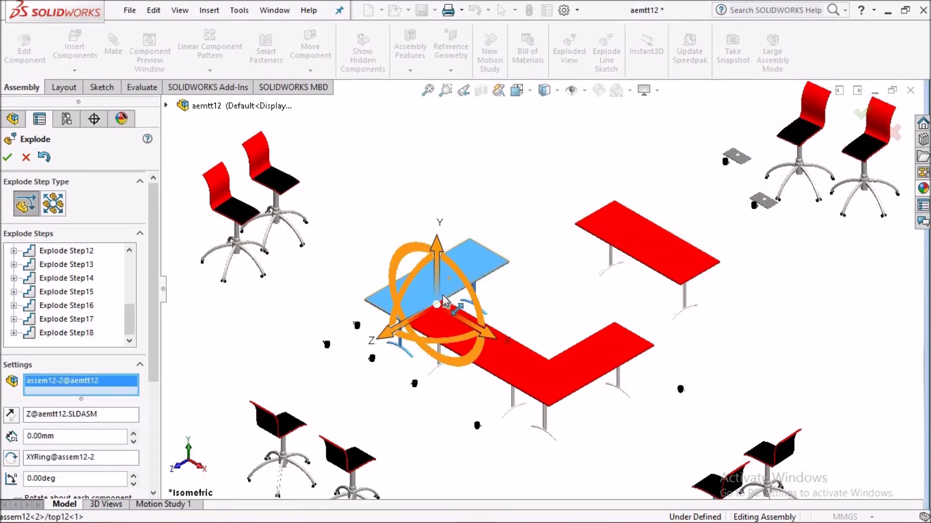
left_click_drag(474, 334, 391, 286)
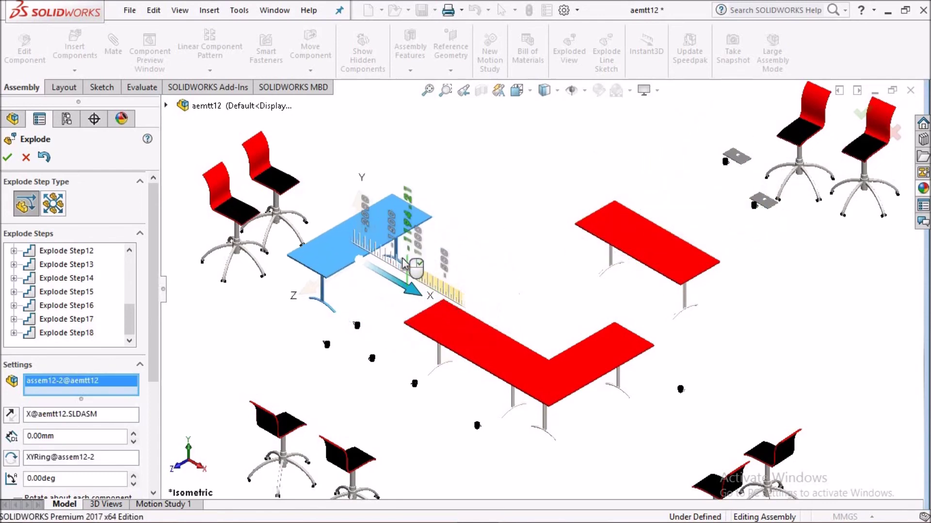
left_click(475, 351)
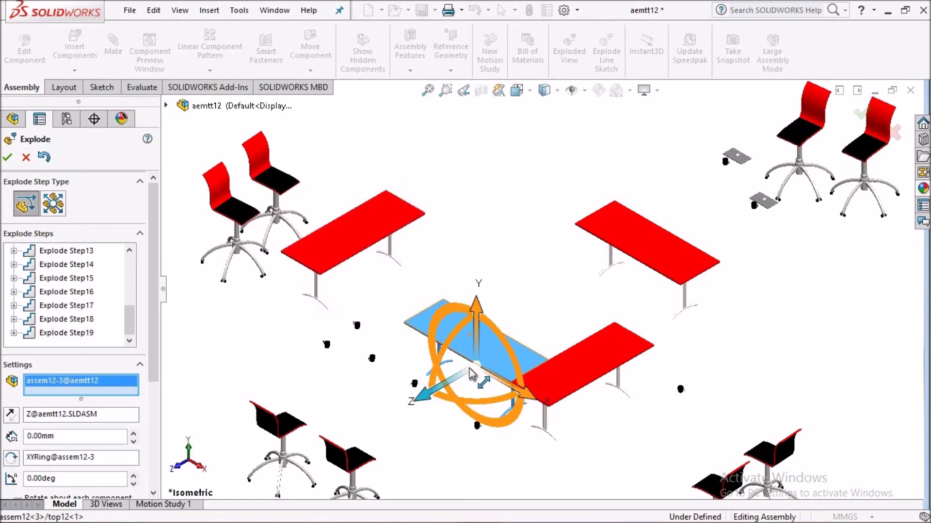
left_click_drag(473, 370, 373, 438)
left_click(569, 370)
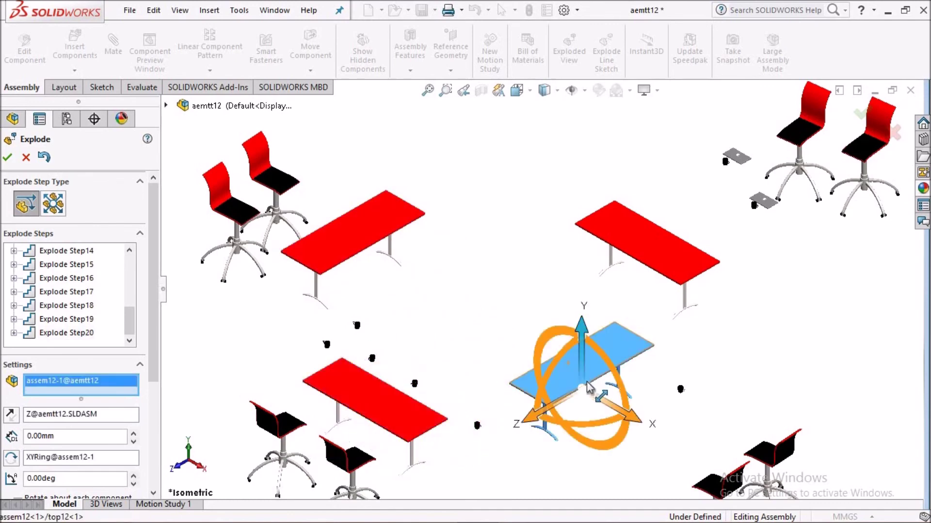
left_click_drag(595, 398, 678, 447)
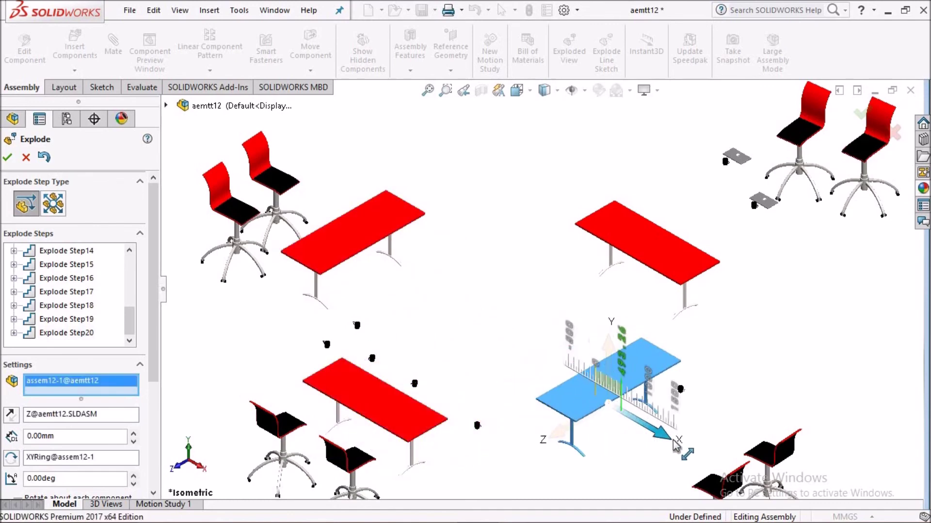
Step: Move the small upper-right table out as Explode Step22 and finish the exploded view
left_click(659, 258)
left_click_drag(624, 292, 727, 228)
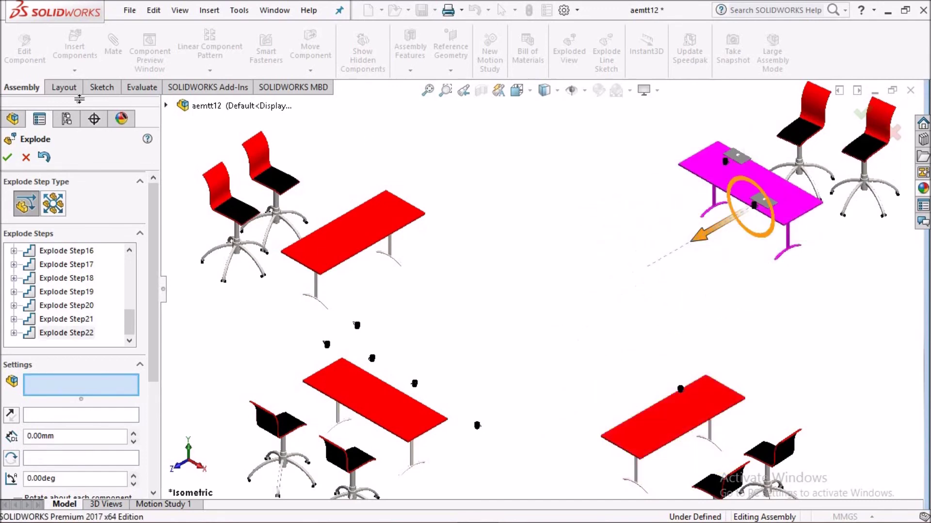
left_click(7, 157)
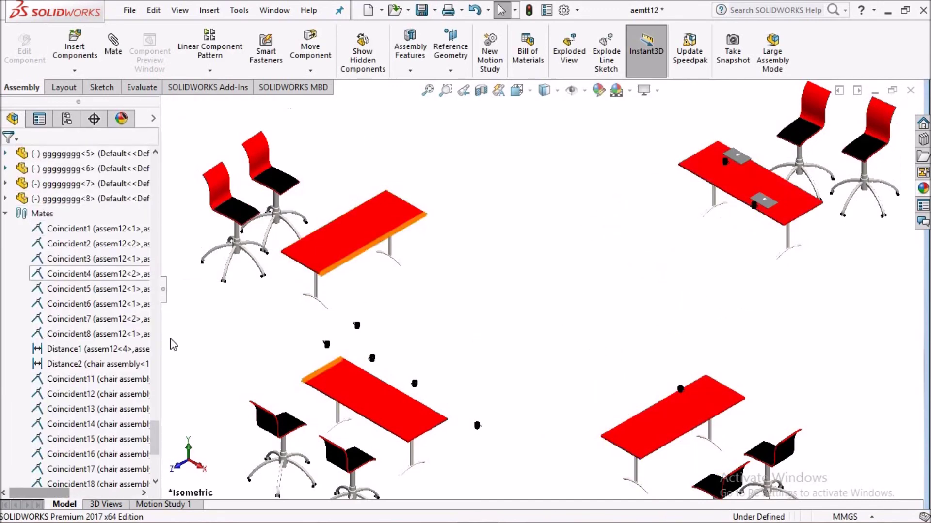
Step: Collapse the Mates folder and the four table sub-assemblies assem12<1> through assem12<4>
left_click(5, 214)
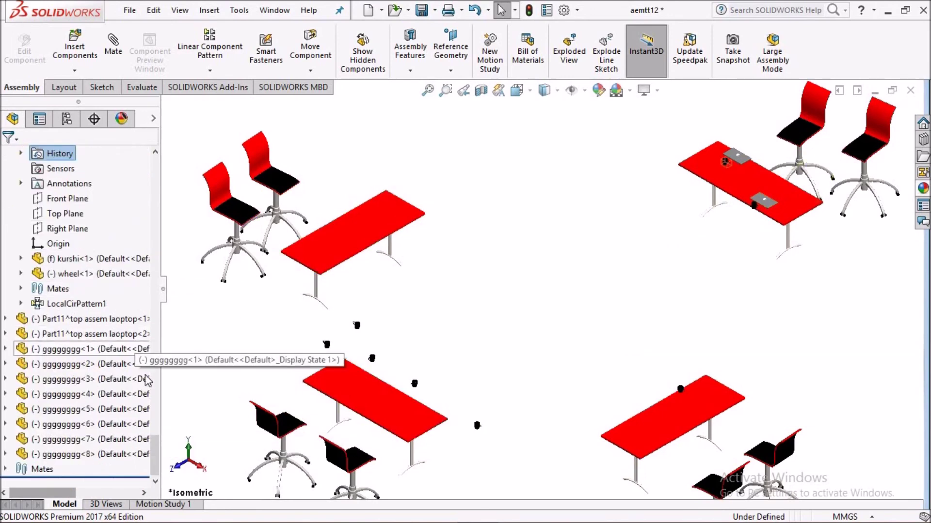
scroll(82, 315, "up", 5)
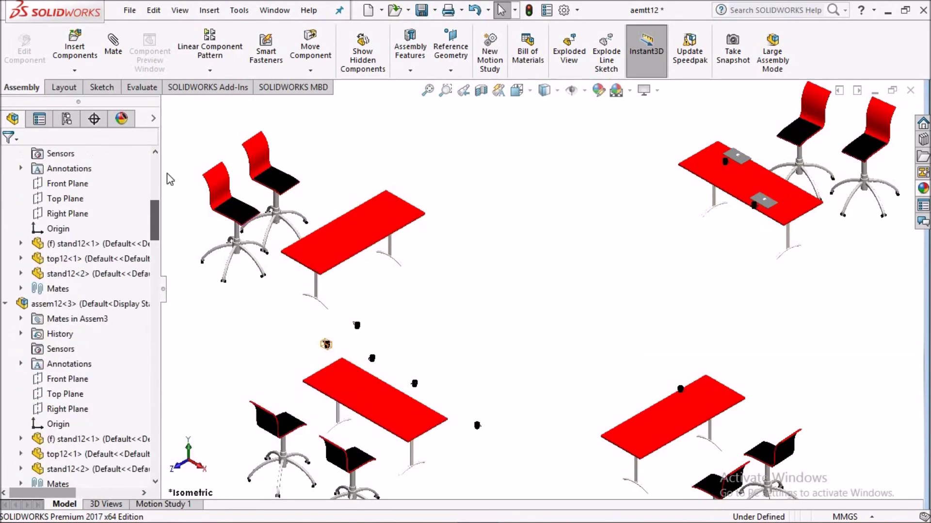
scroll(82, 315, "up", 5)
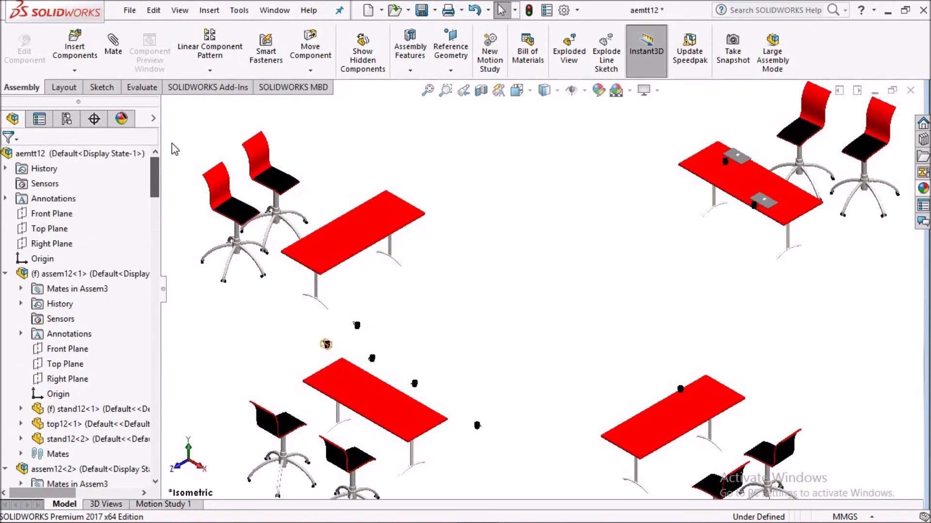
left_click(6, 275)
left_click(5, 291)
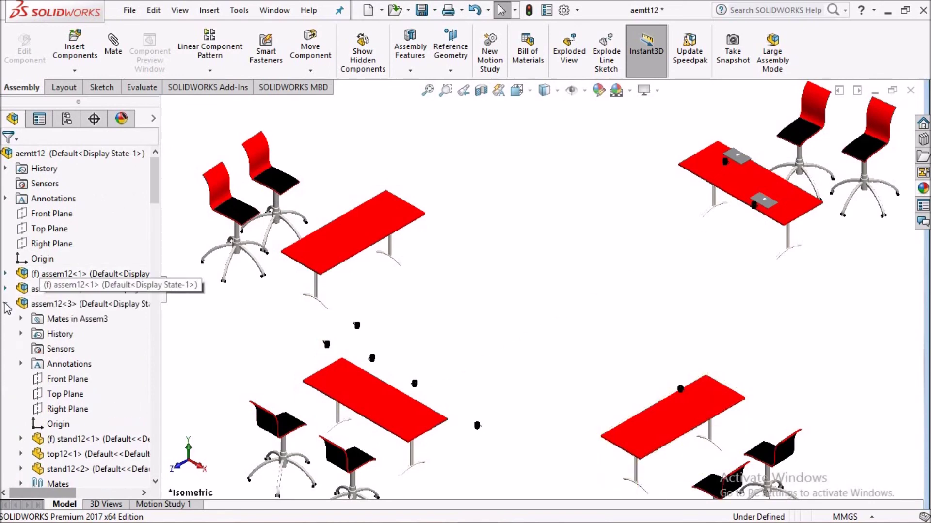
left_click(5, 304)
left_click(5, 320)
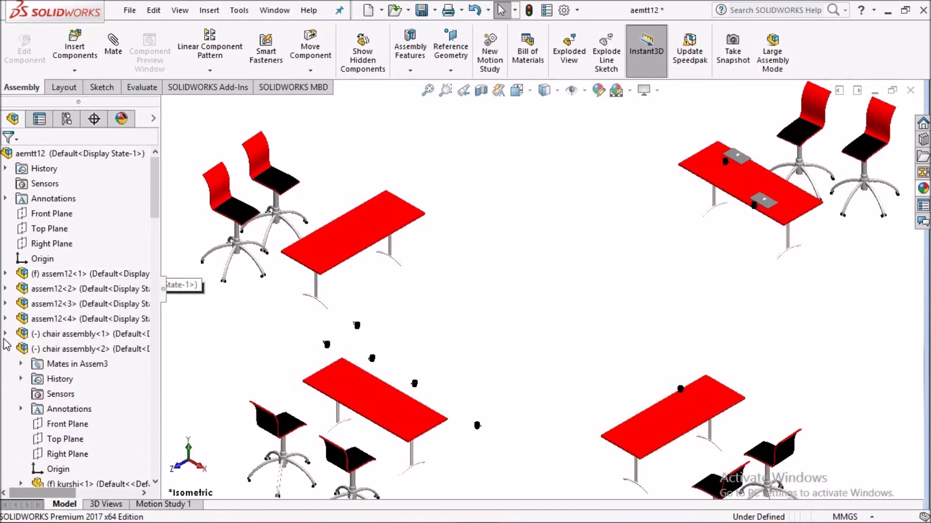
Step: Collapse chair assembly<2> through chair assembly<8> in the FeatureManager tree
left_click(5, 349)
left_click(5, 364)
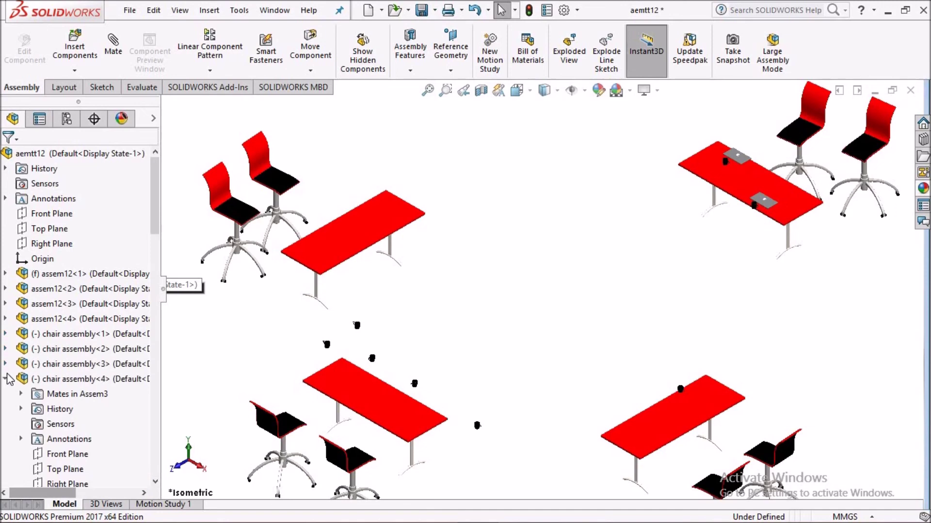
left_click(4, 380)
left_click(5, 394)
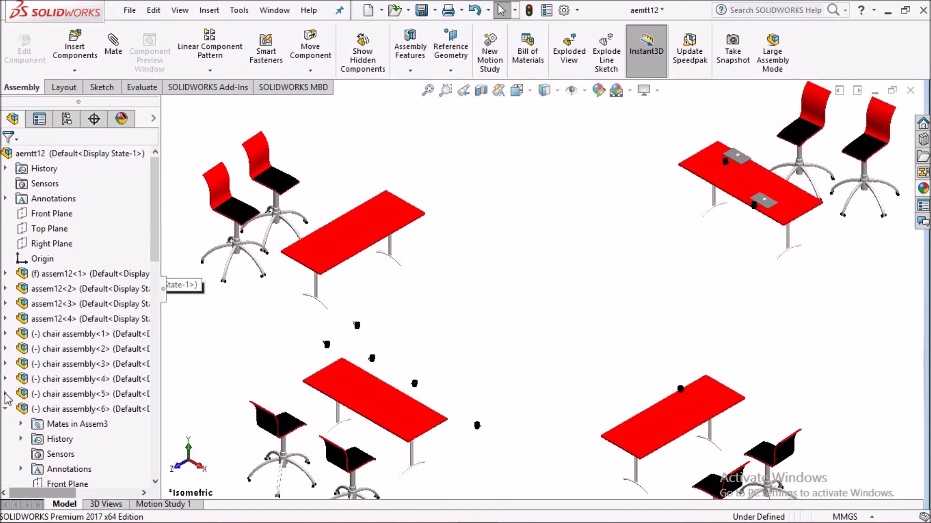
left_click(5, 409)
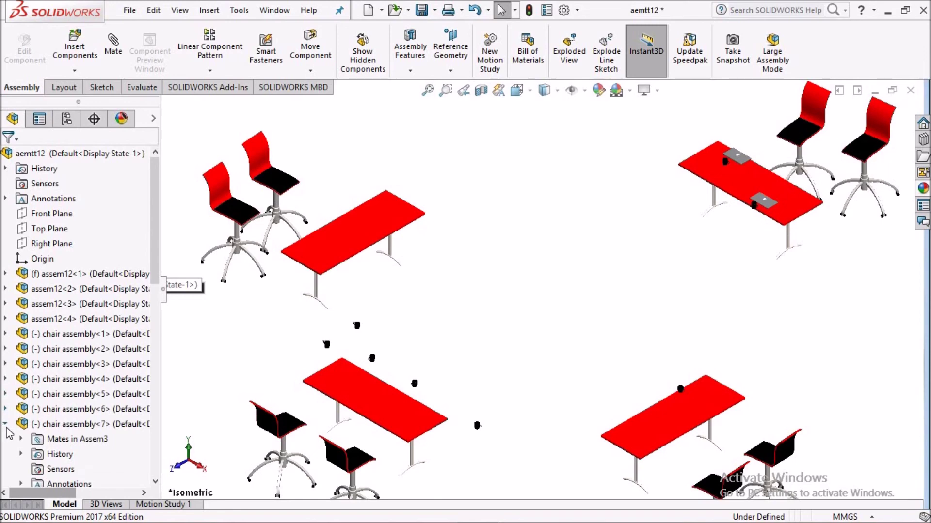
left_click(5, 424)
scroll(155, 354, "down", 3)
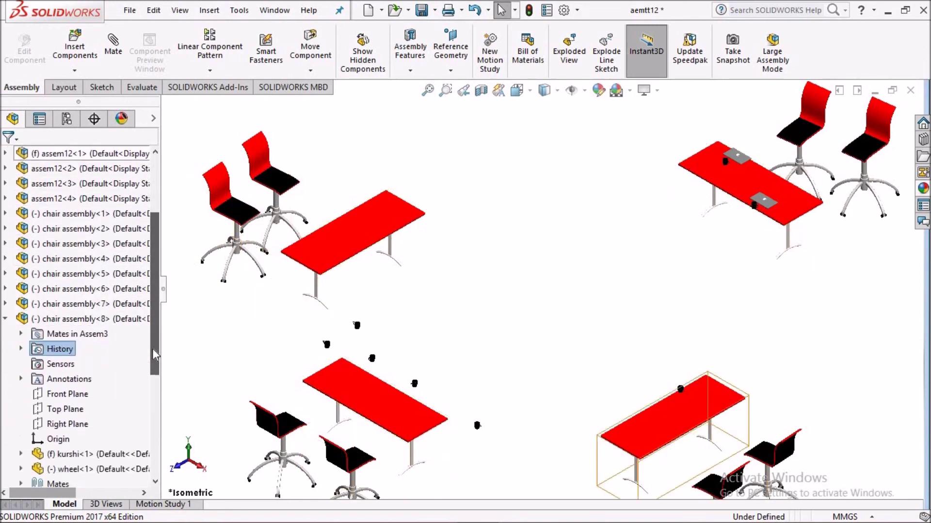
scroll(155, 354, "down", 2)
left_click(7, 260)
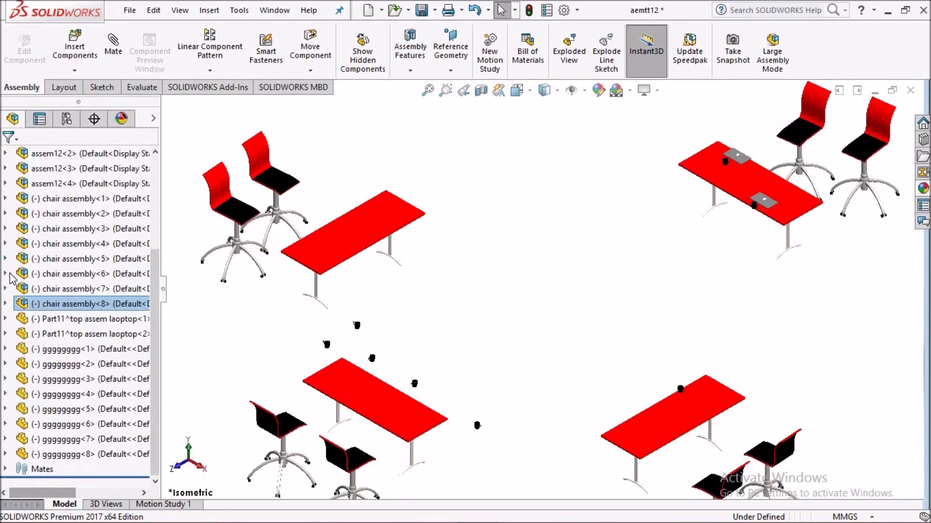
scroll(158, 325, "up", 3)
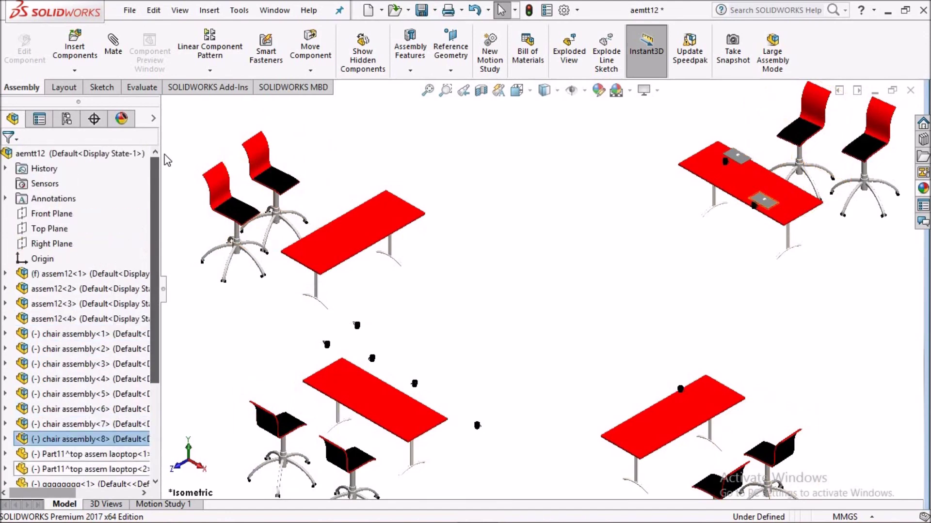
right_click(106, 154)
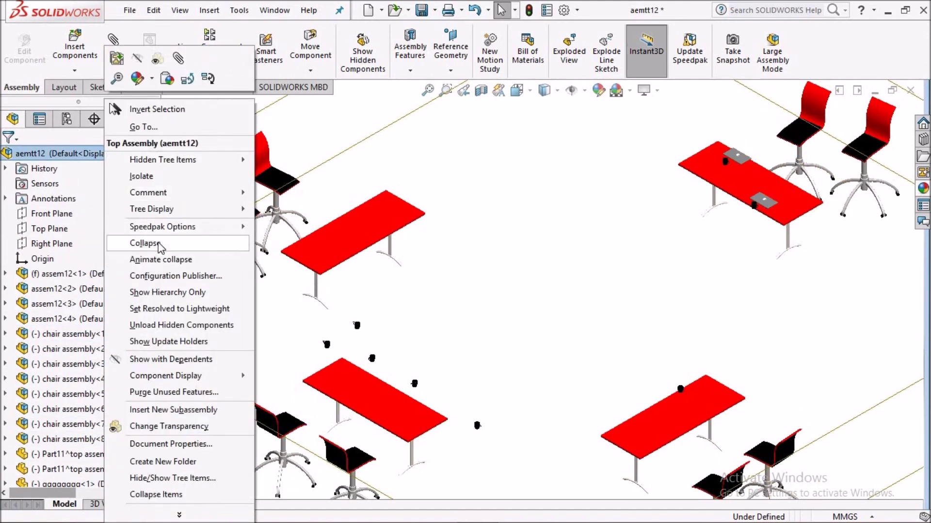
Step: Collapse the exploded room back into the U-shaped table layout and open Motion Study 1
left_click(165, 242)
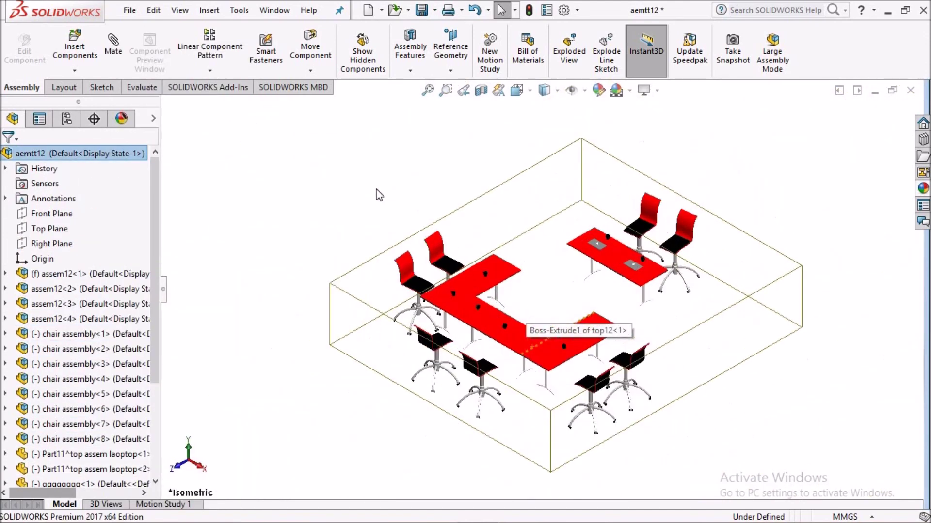
left_click(309, 461)
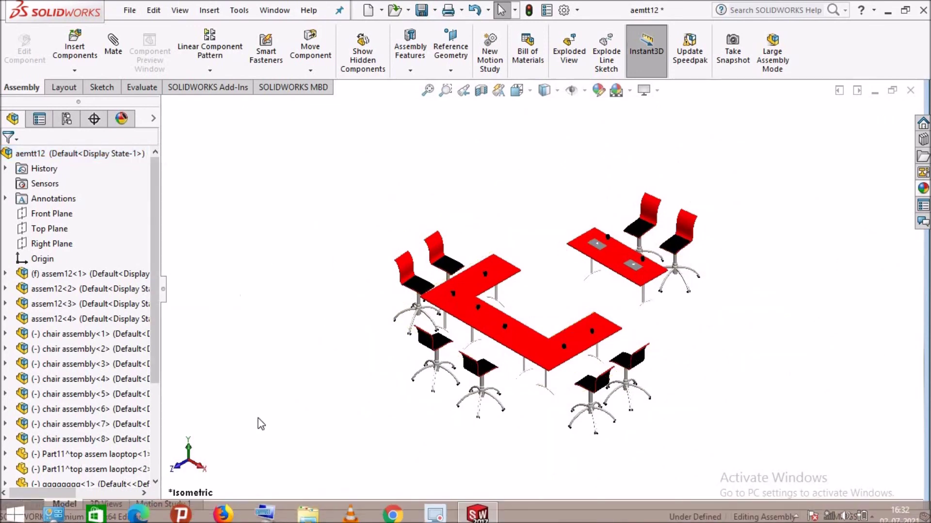
left_click(172, 505)
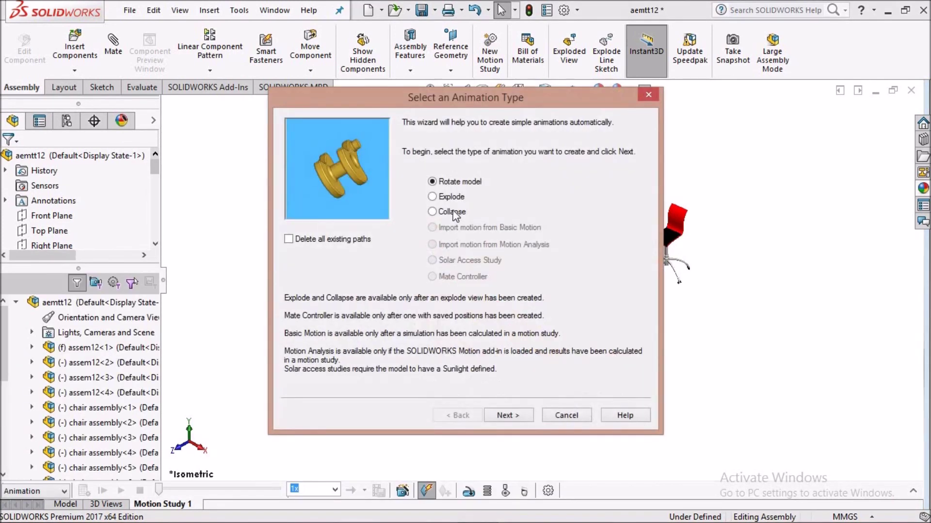
Step: Add a wizard explode animation lasting 20 seconds, starting at 0.5 s
left_click(431, 197)
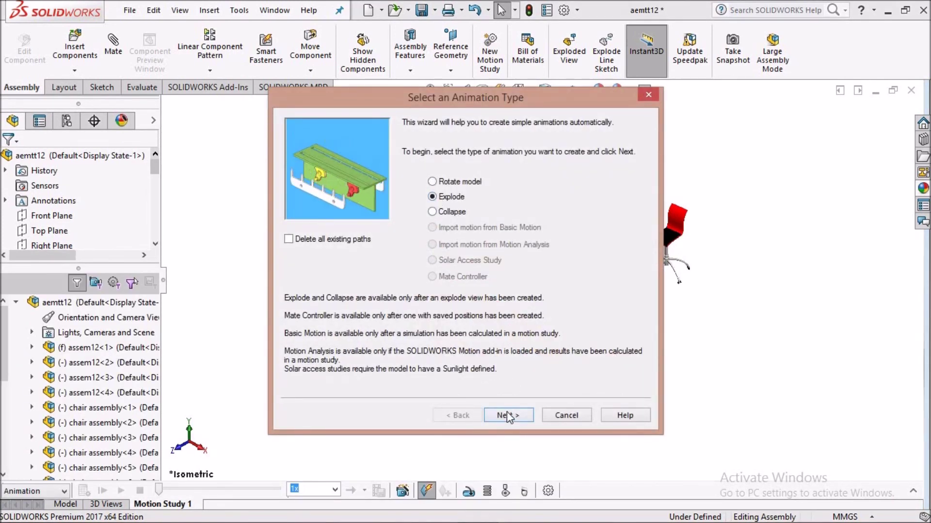
left_click(509, 415)
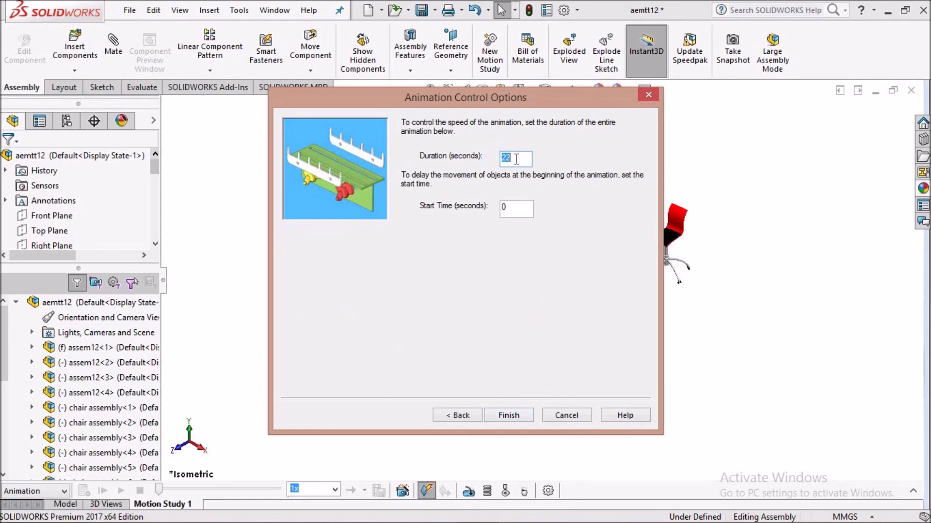
type("20")
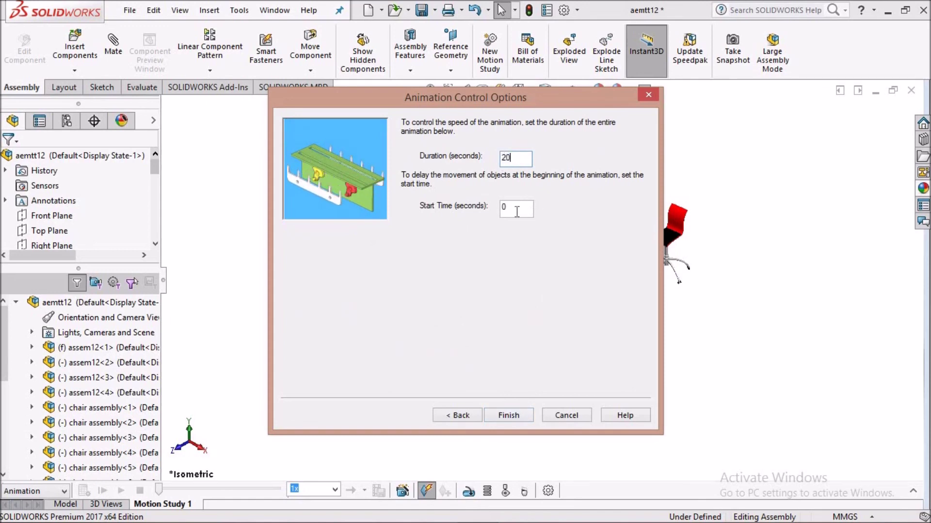
left_click(516, 212)
type("0.5")
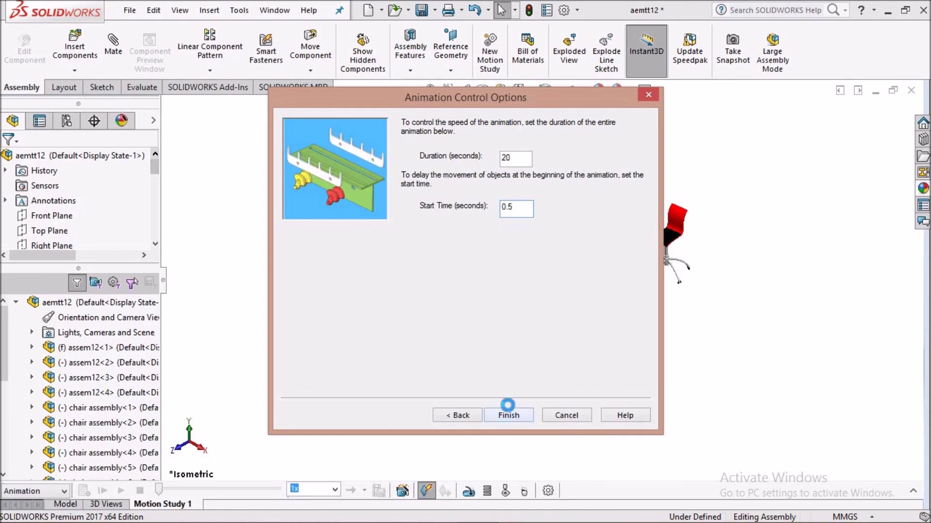
left_click(508, 407)
Step: Add a wizard collapse animation lasting 20 seconds, starting at 20.5 s
left_click(402, 491)
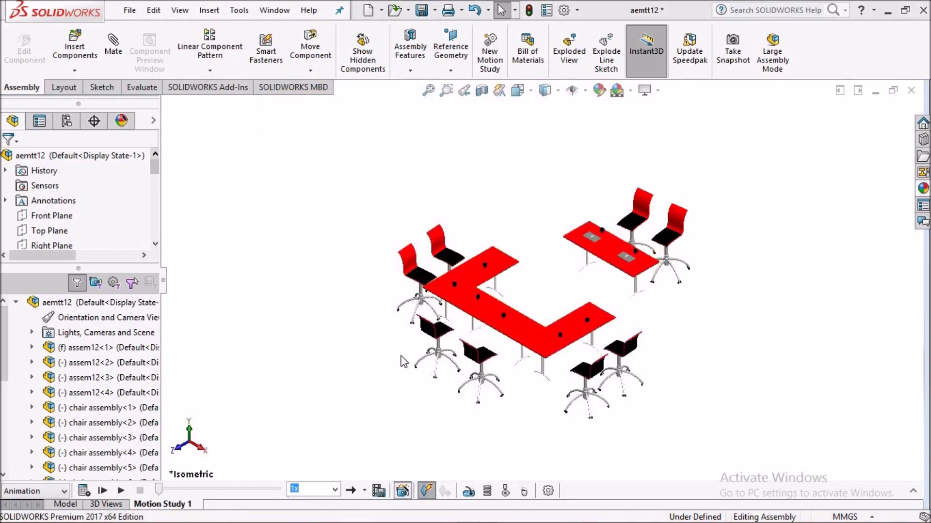
left_click(432, 212)
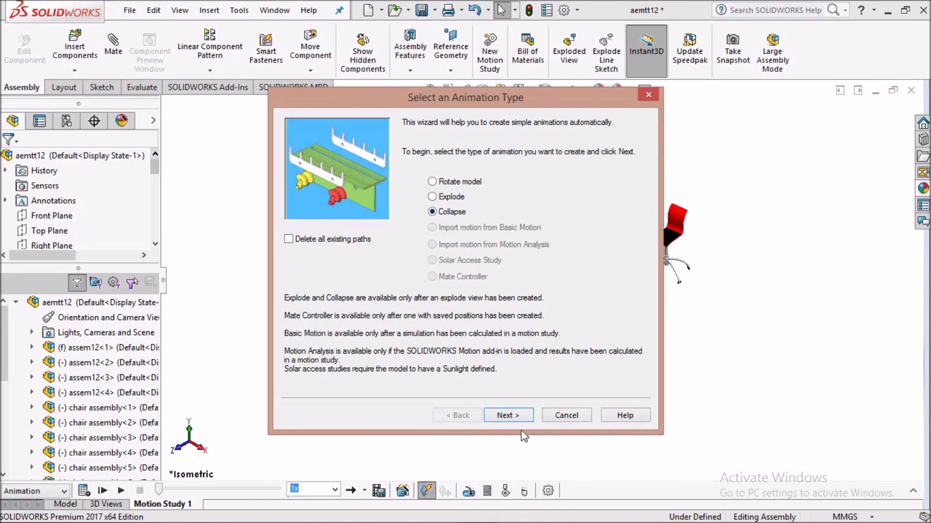
left_click(509, 416)
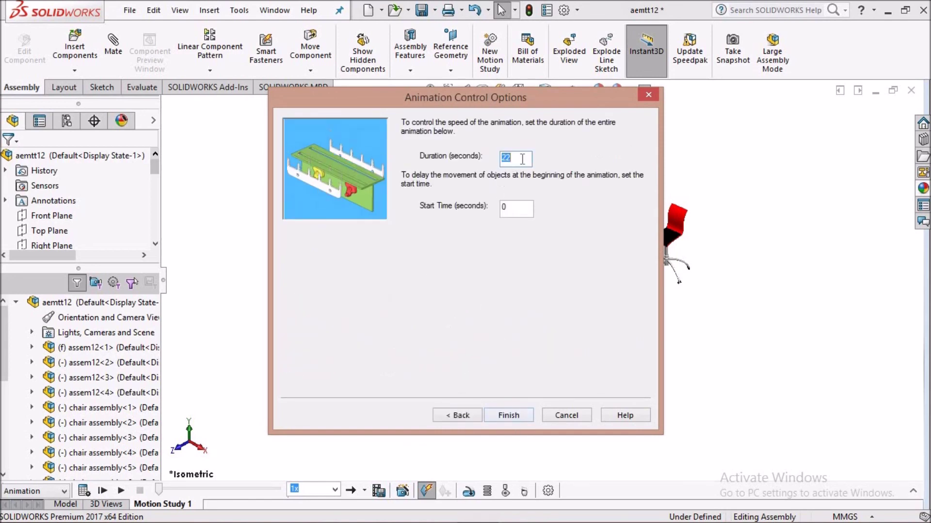
double_click(501, 210)
type("0.5")
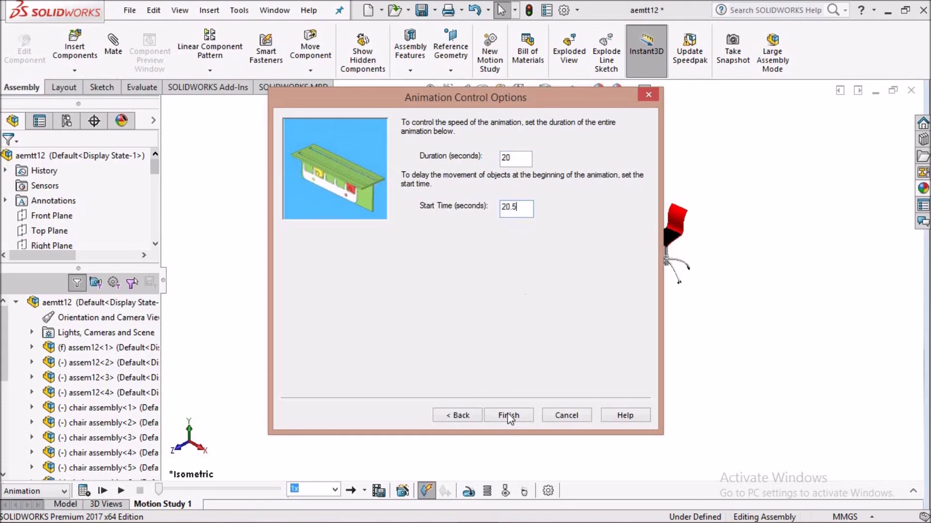
left_click(514, 419)
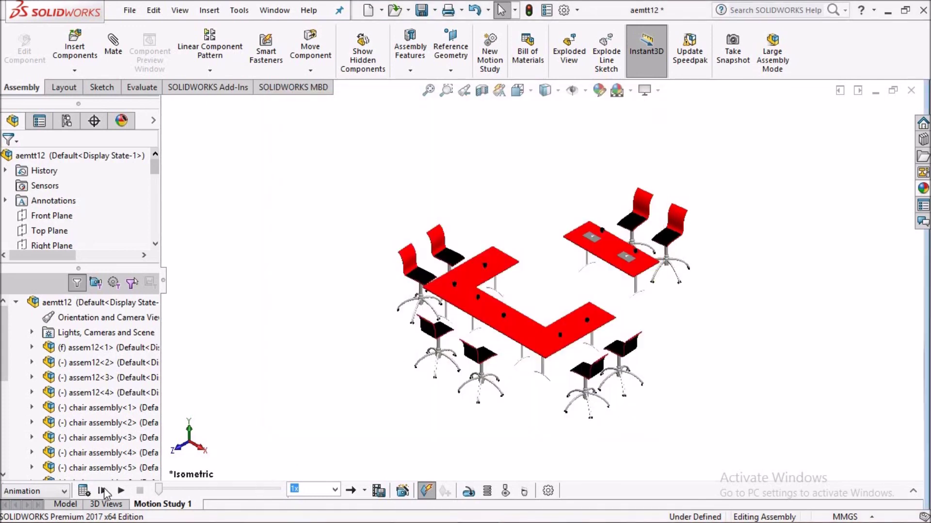
Step: Play Motion Study 1 so the furniture explodes and then reassembles at the tables
left_click(102, 491)
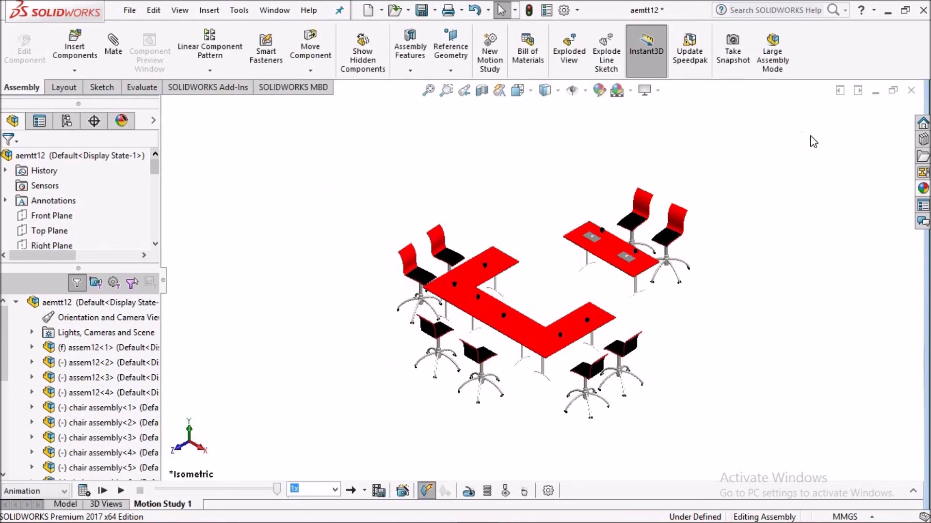
Step: Zoom and orbit around the reassembled conference room, ending on a low side view
scroll(684, 296, "down", 2)
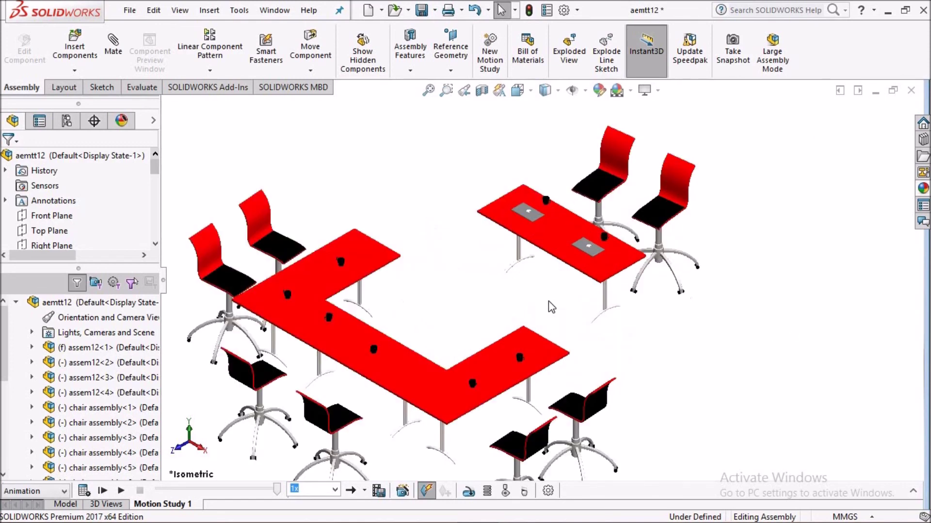
scroll(664, 289, "down", 2)
scroll(640, 281, "down", 2)
scroll(615, 271, "down", 2)
scroll(605, 267, "down", 1)
scroll(600, 269, "down", 2)
scroll(587, 300, "up", 4)
scroll(546, 315, "up", 2)
scroll(546, 315, "down", 1)
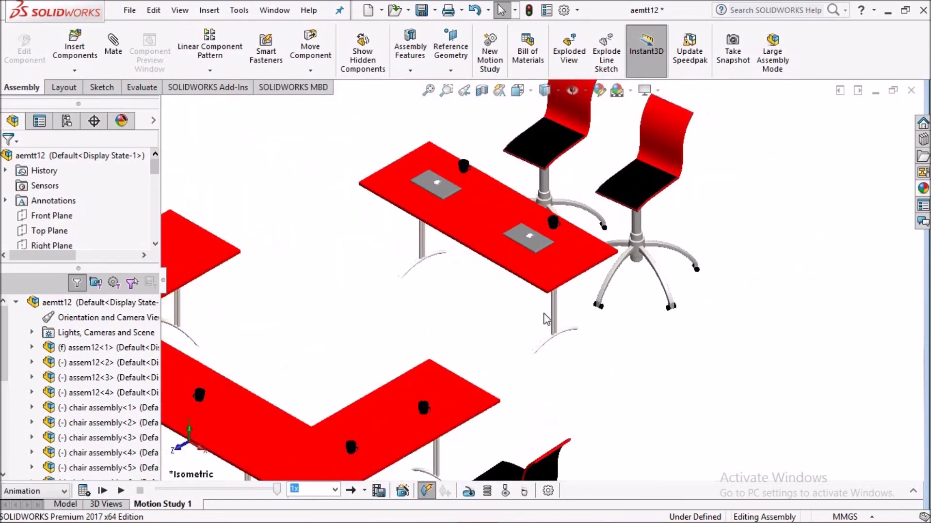
scroll(543, 313, "up", 3)
scroll(561, 315, "down", 2)
mouse_move(561, 315)
middle_mouse_down()
mouse_move(527, 353)
mouse_move(547, 315)
mouse_move(562, 180)
mouse_move(561, 297)
middle_mouse_up()
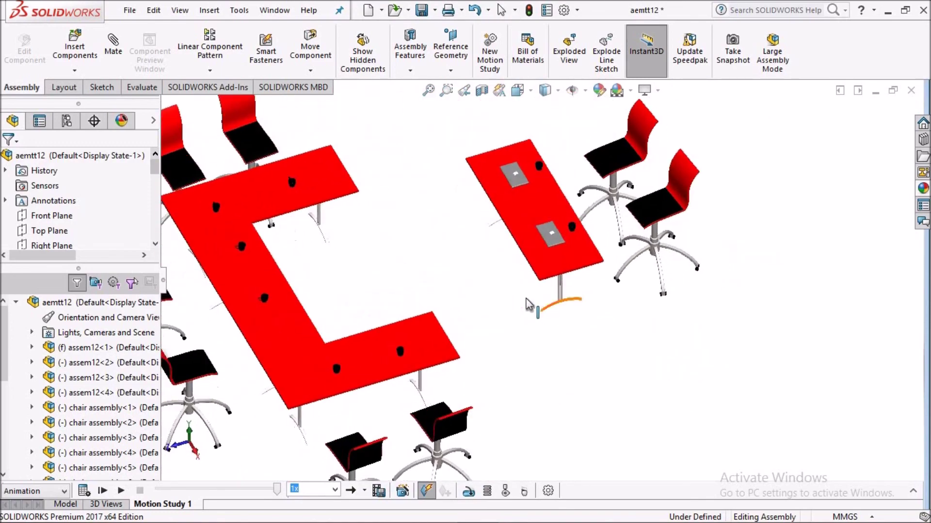
scroll(511, 287, "up", 3)
scroll(530, 229, "down", 3)
mouse_move(530, 228)
middle_mouse_down()
mouse_move(523, 194)
mouse_move(470, 201)
mouse_move(499, 177)
mouse_move(491, 298)
middle_mouse_up()
scroll(489, 294, "up", 2)
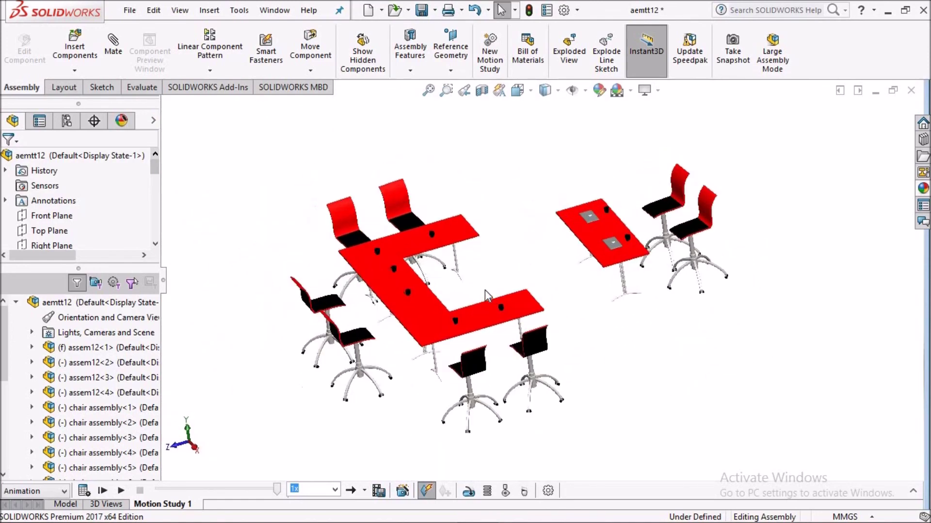